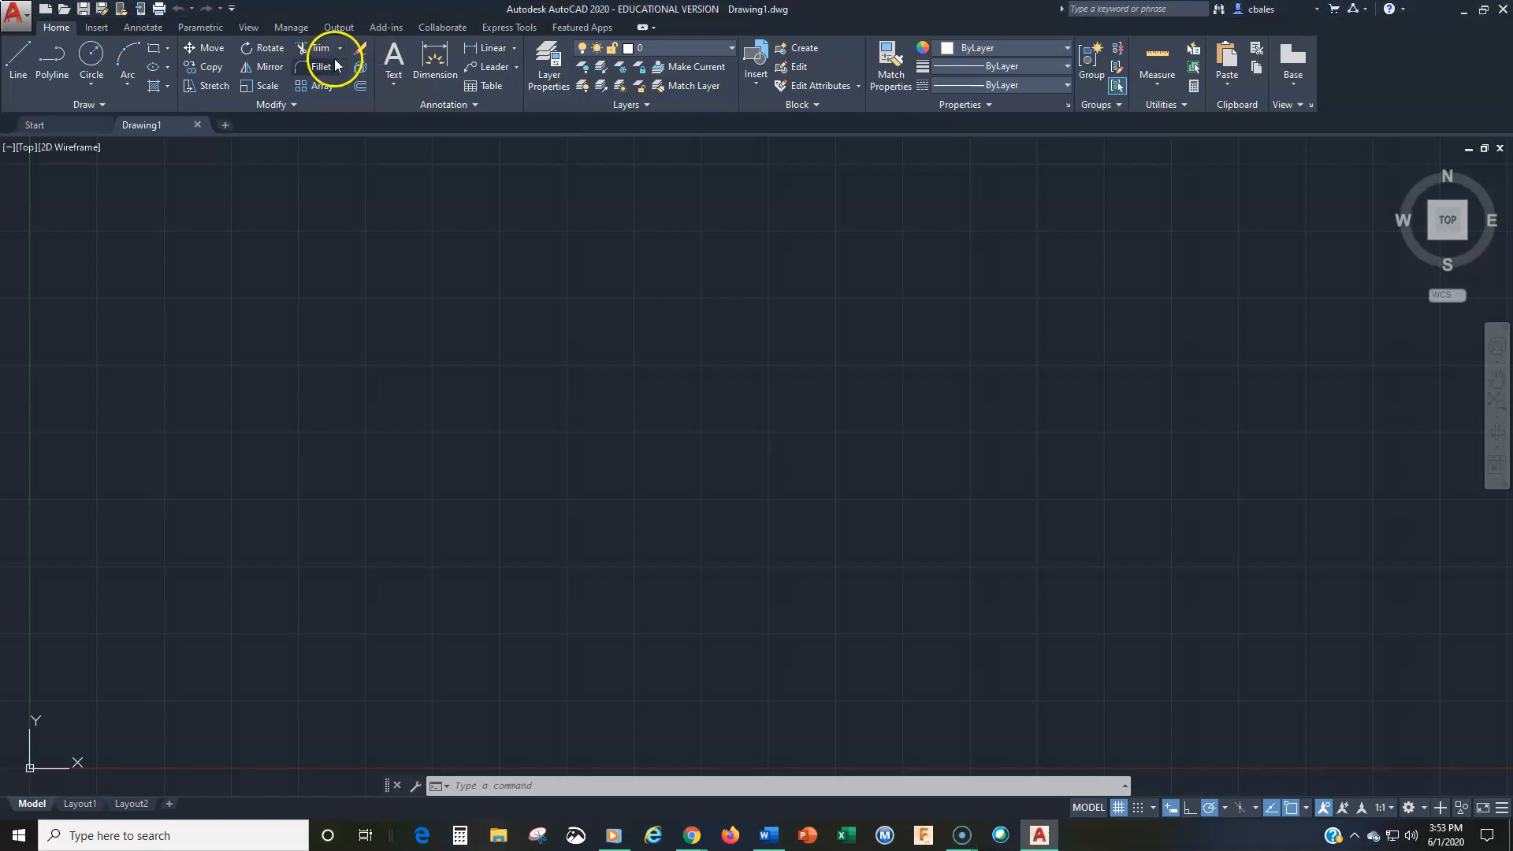
left_click(342, 48)
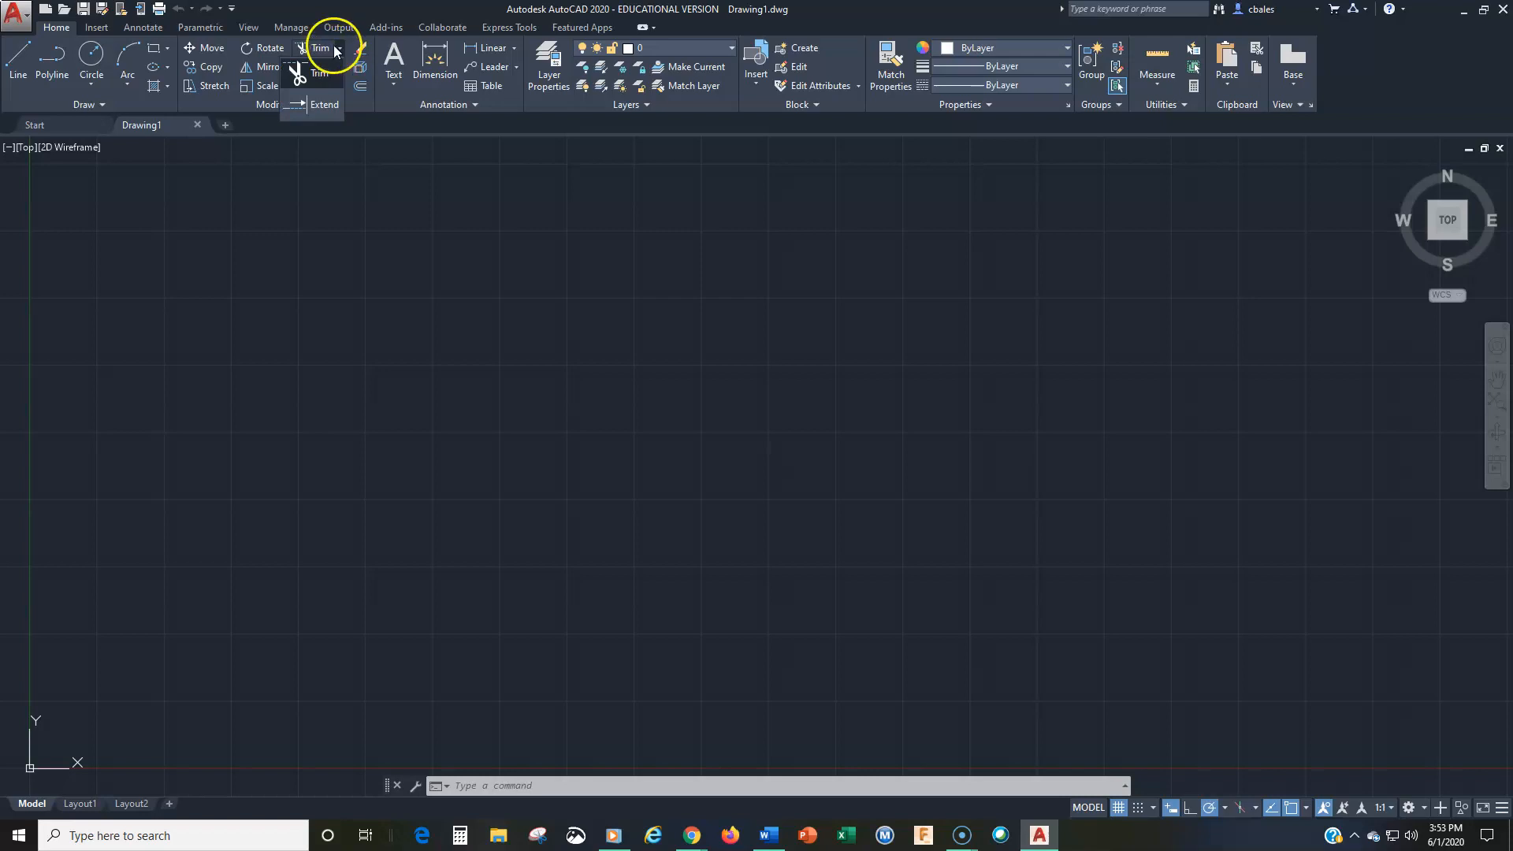
left_click(341, 49)
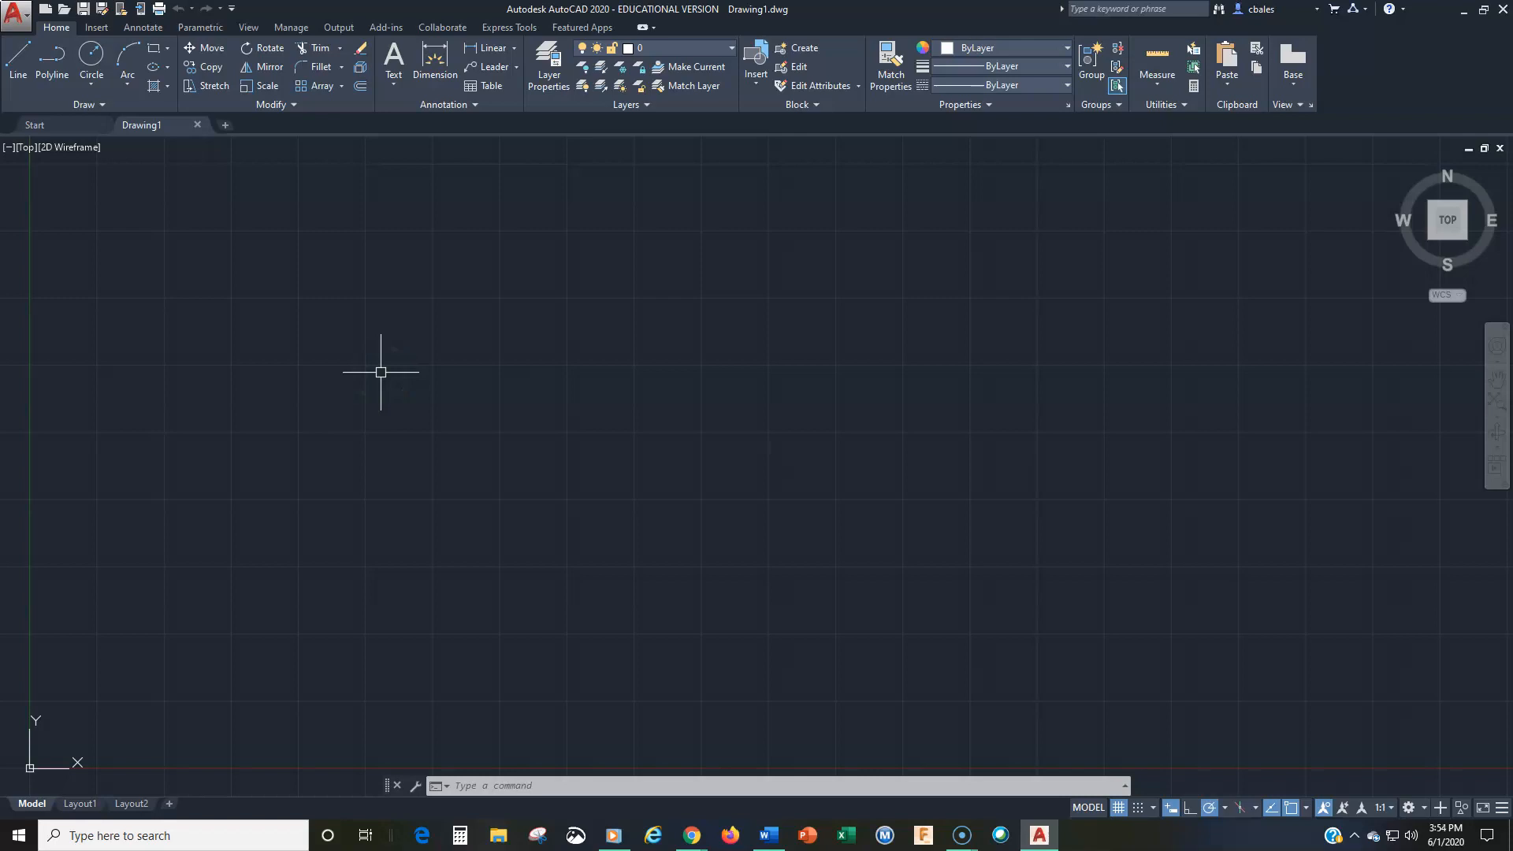
Draw two connected lines, one rising to a peak and one descending steeply from it
left_click(18, 57)
left_click(310, 402)
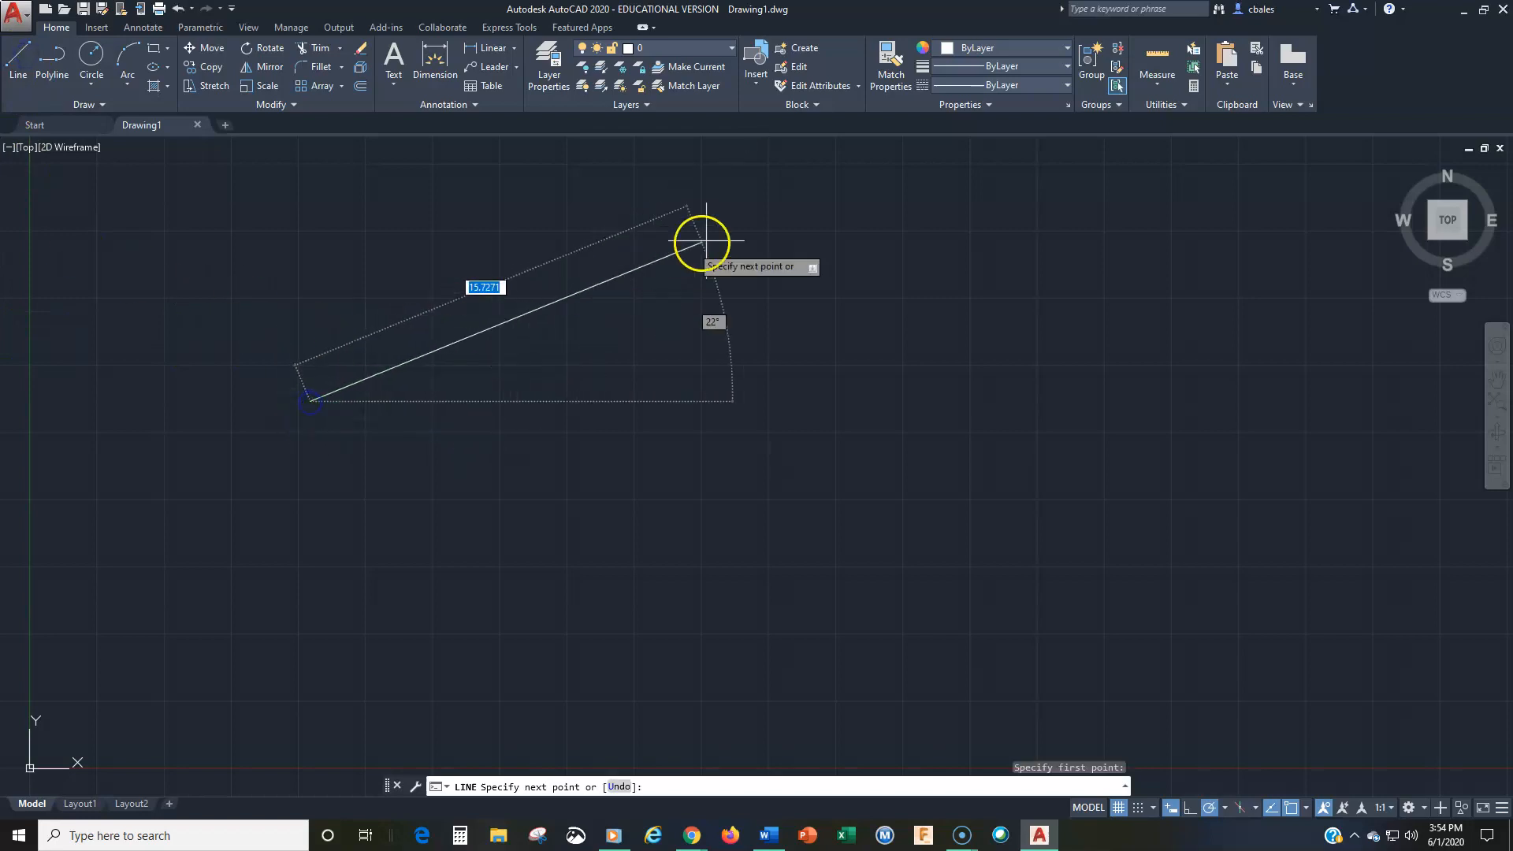
left_click(787, 207)
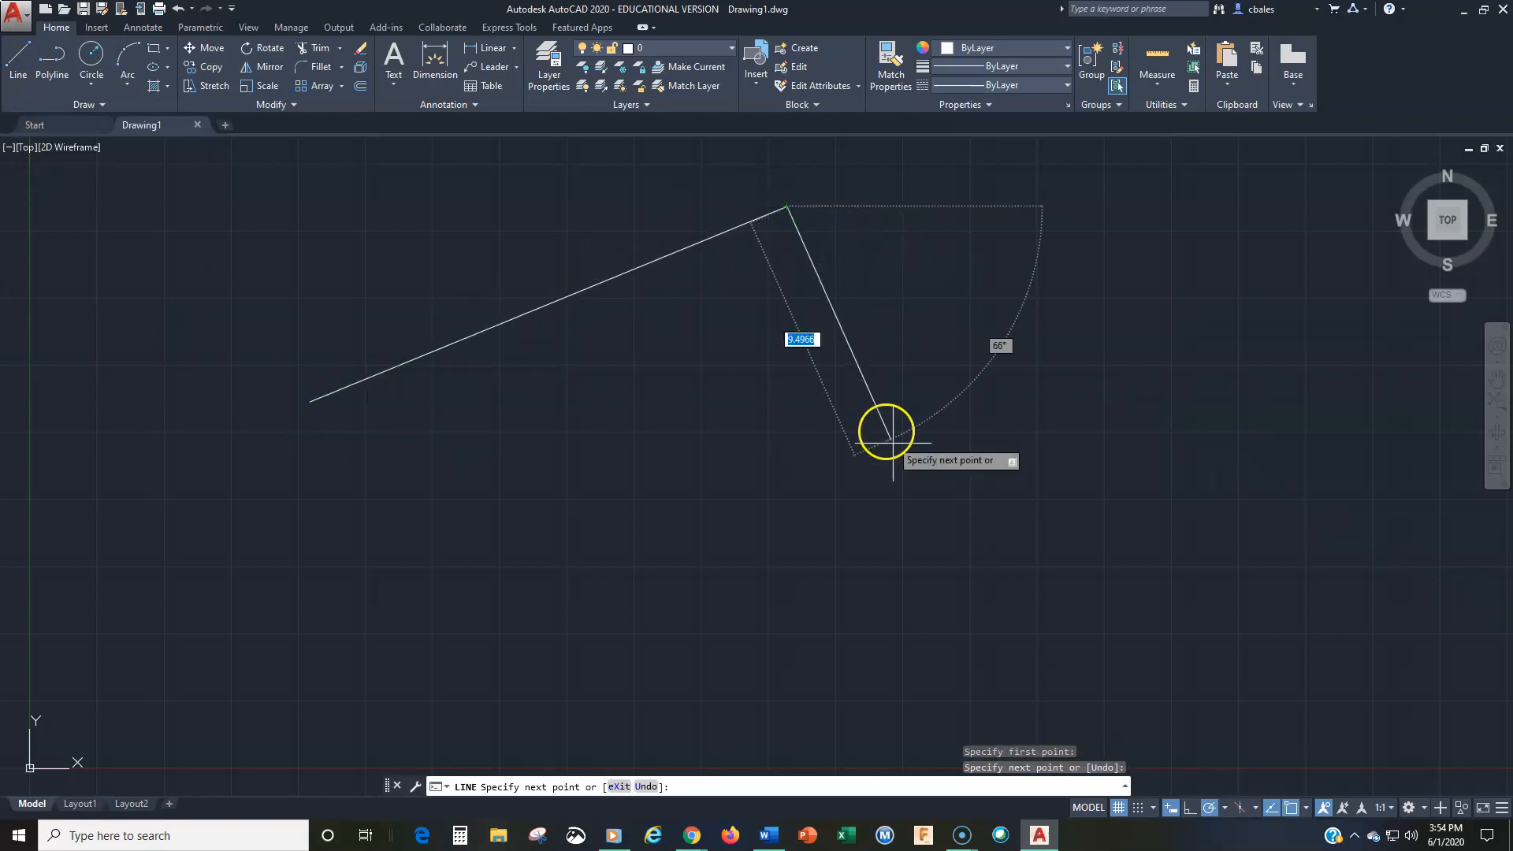
left_click(974, 581)
key("Return")
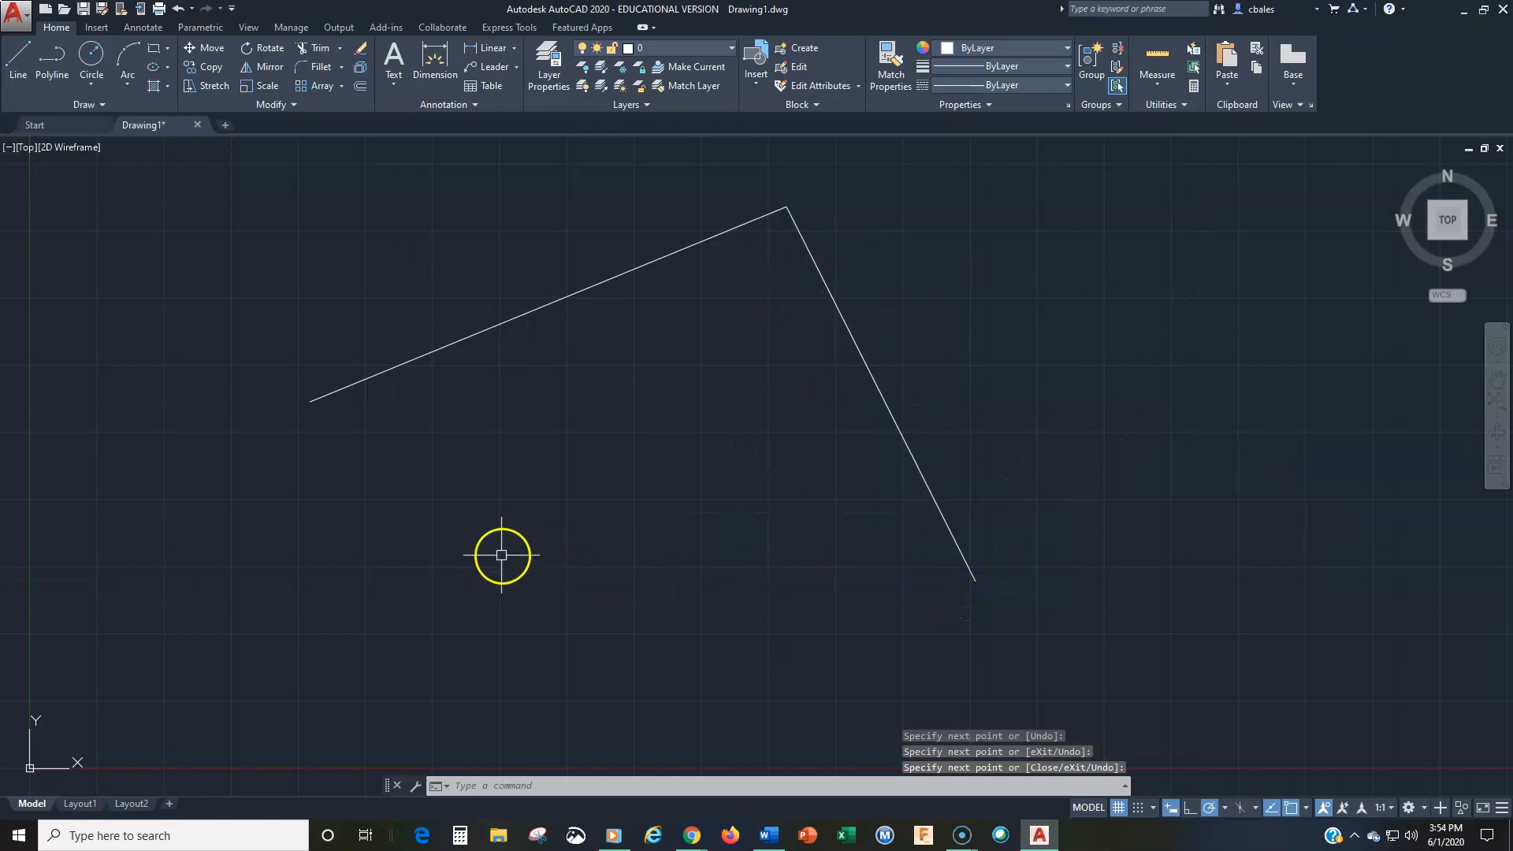
Draw a separate line about 15 units long below the first line, sloping down at about 22°
key("Return")
left_click(383, 489)
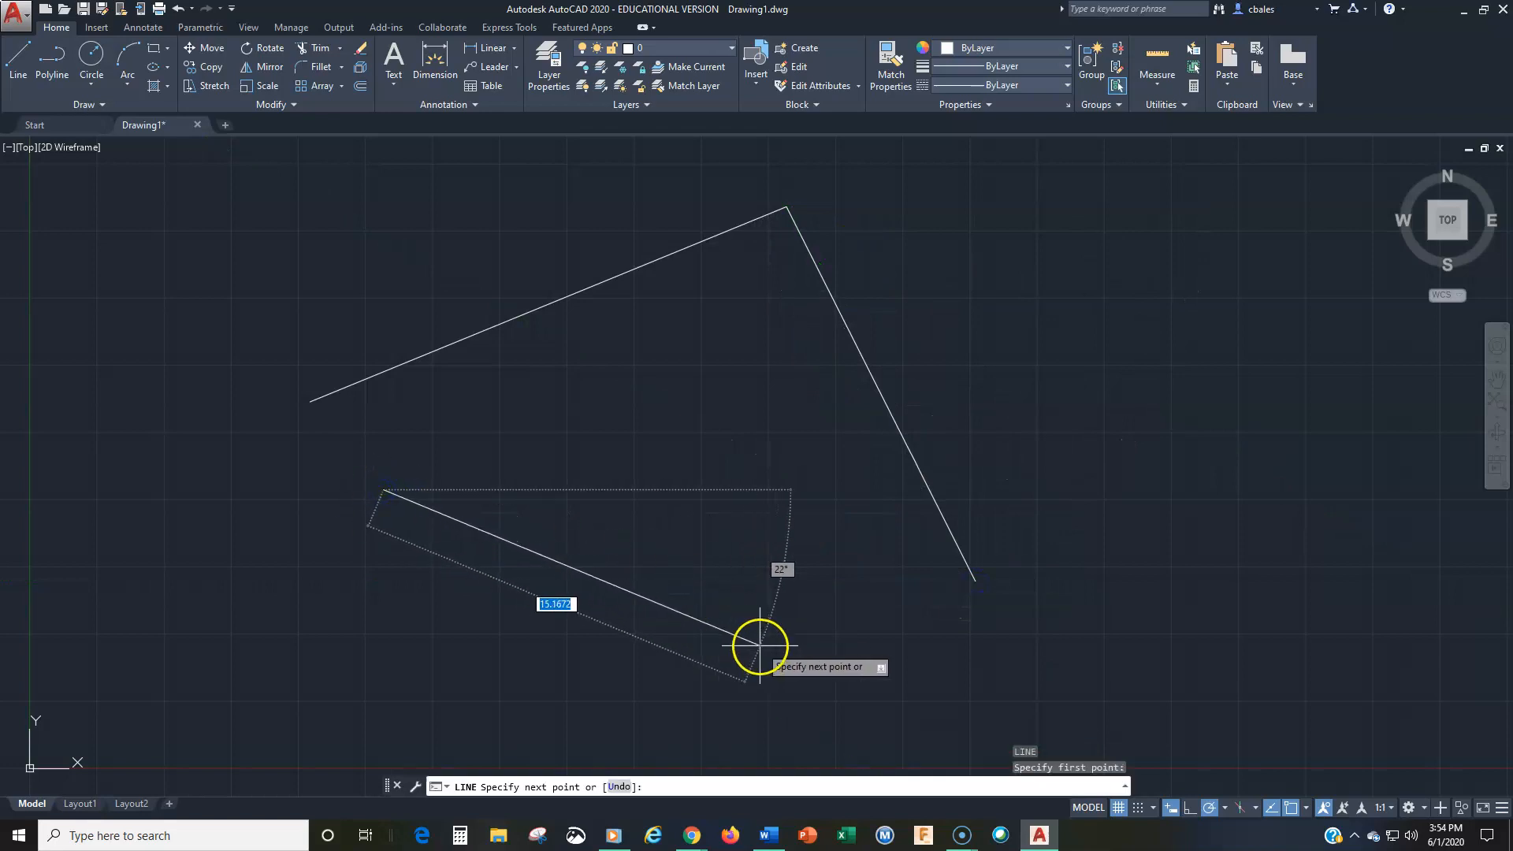
left_click(759, 646)
key("Return")
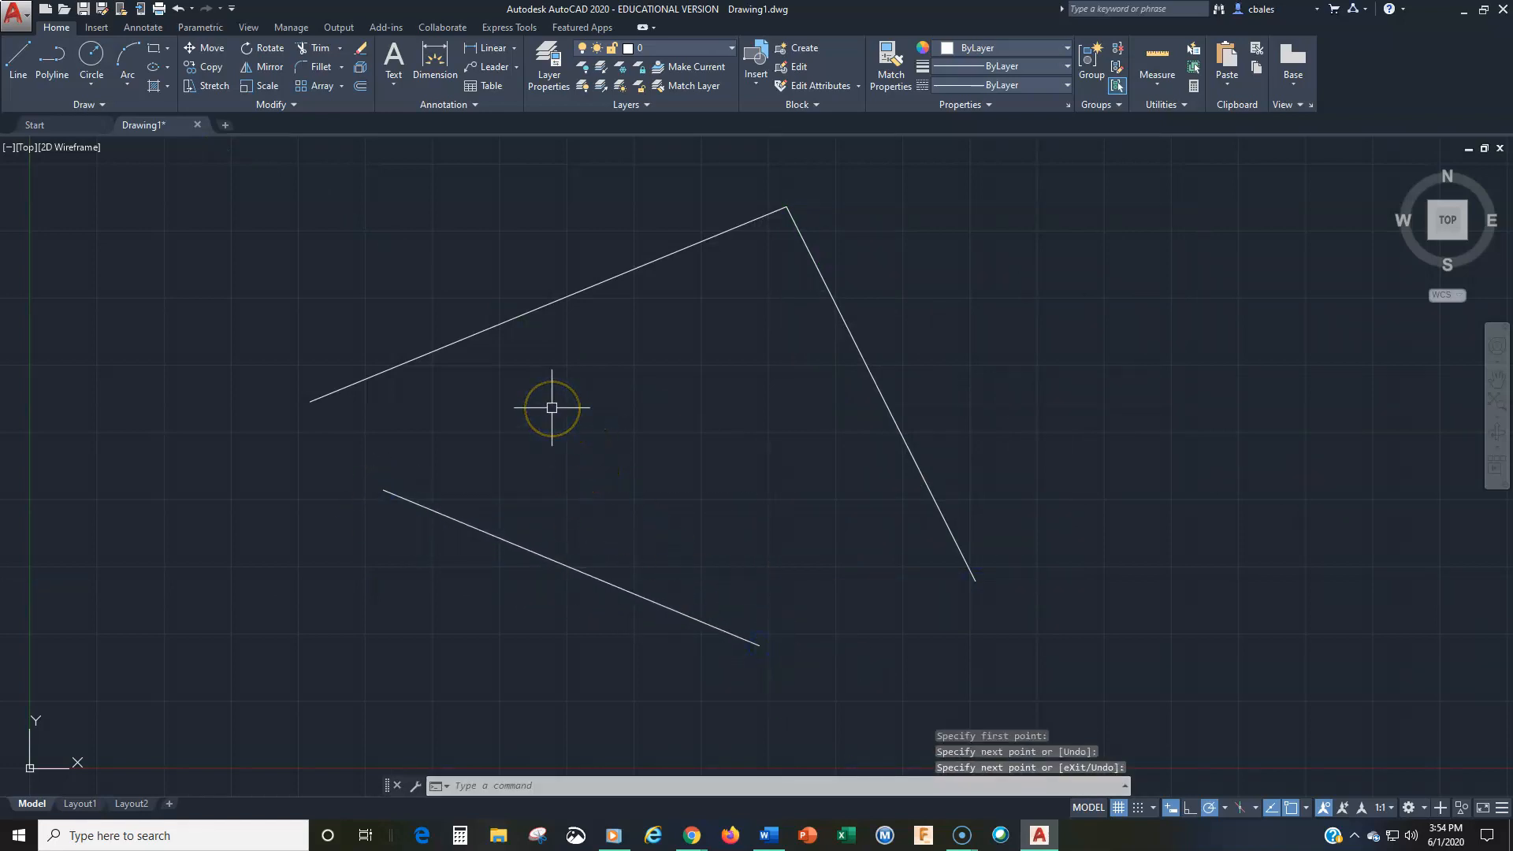
Offset the upper rising line inward three times in succession at a distance of 1
left_click(359, 88)
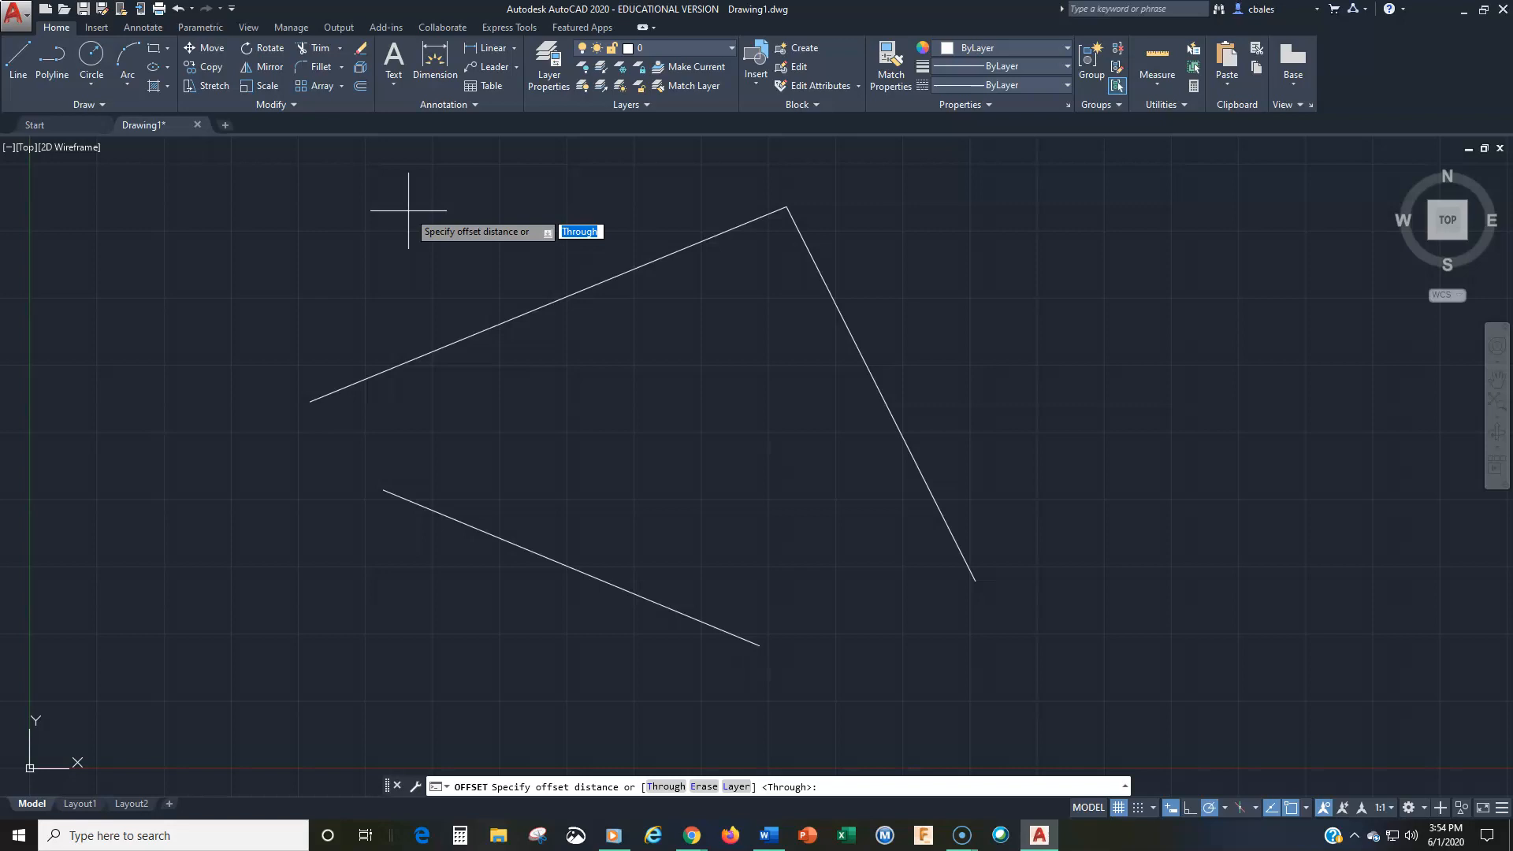
type("1")
key("Return")
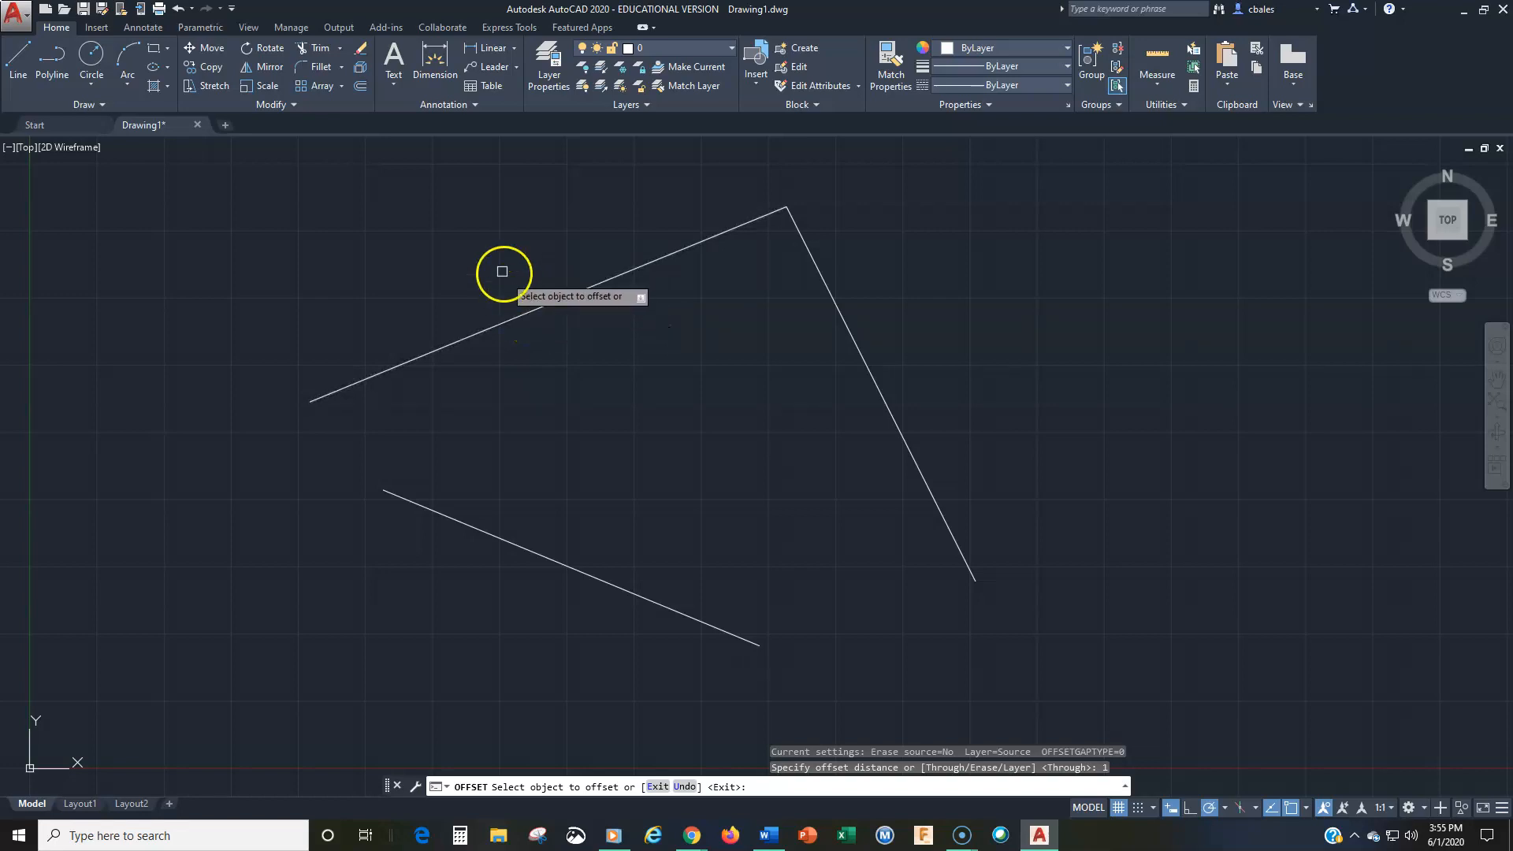
left_click(514, 320)
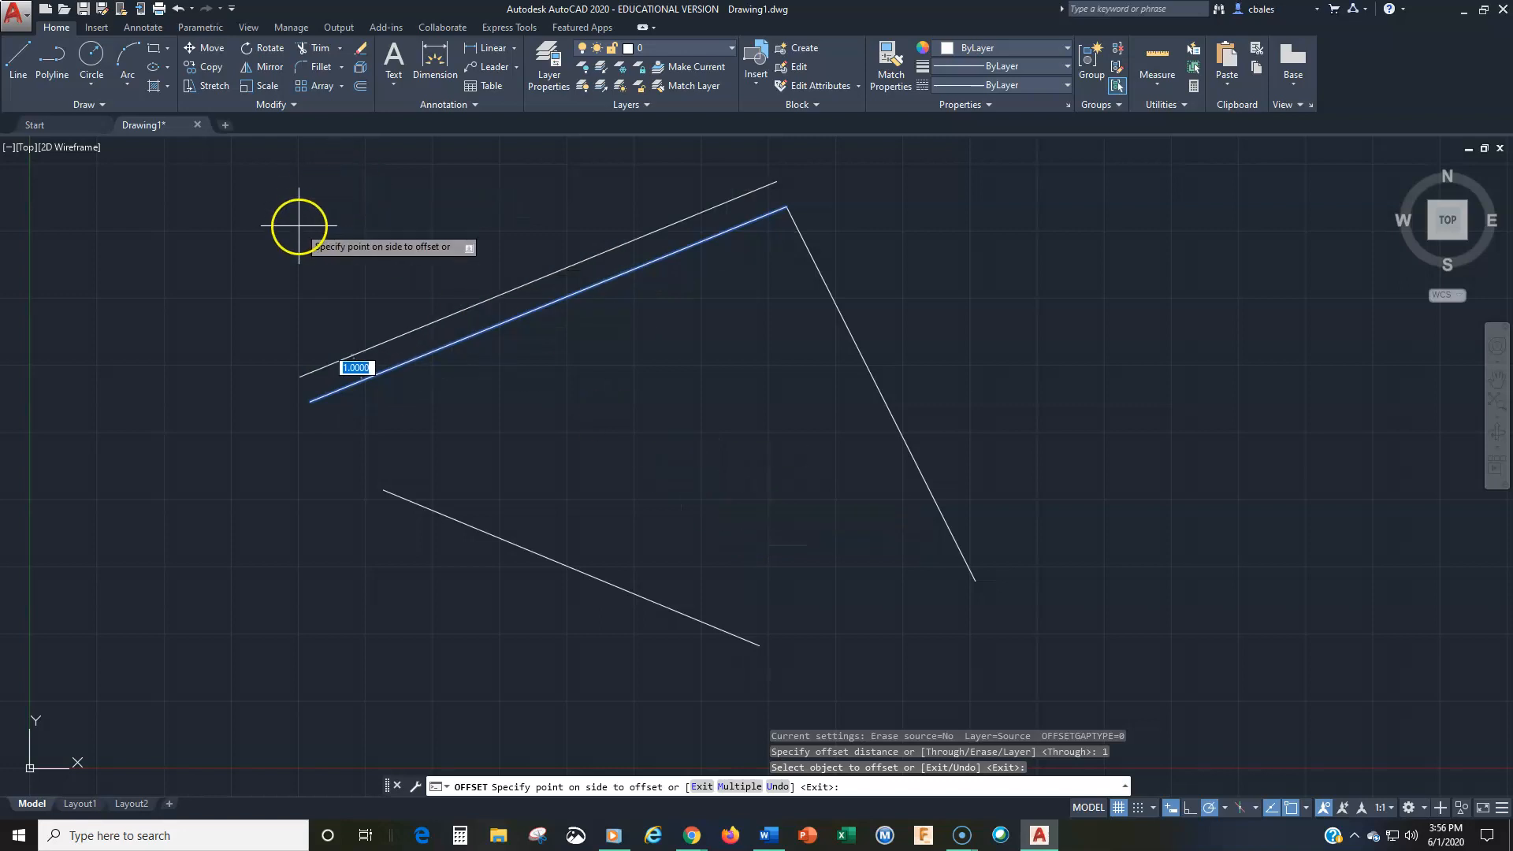
left_click(606, 406)
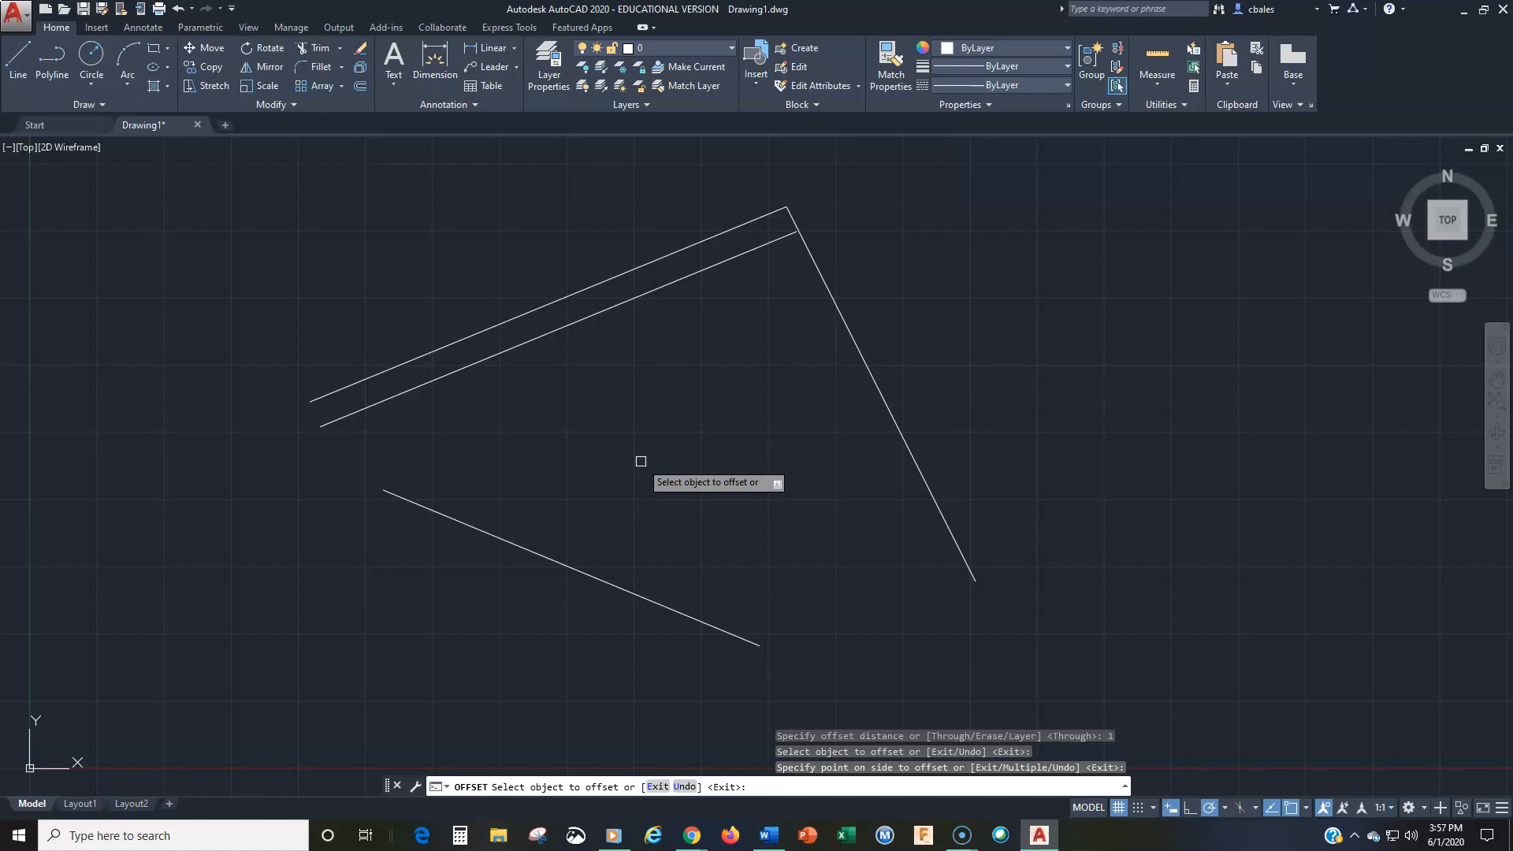
left_click(608, 310)
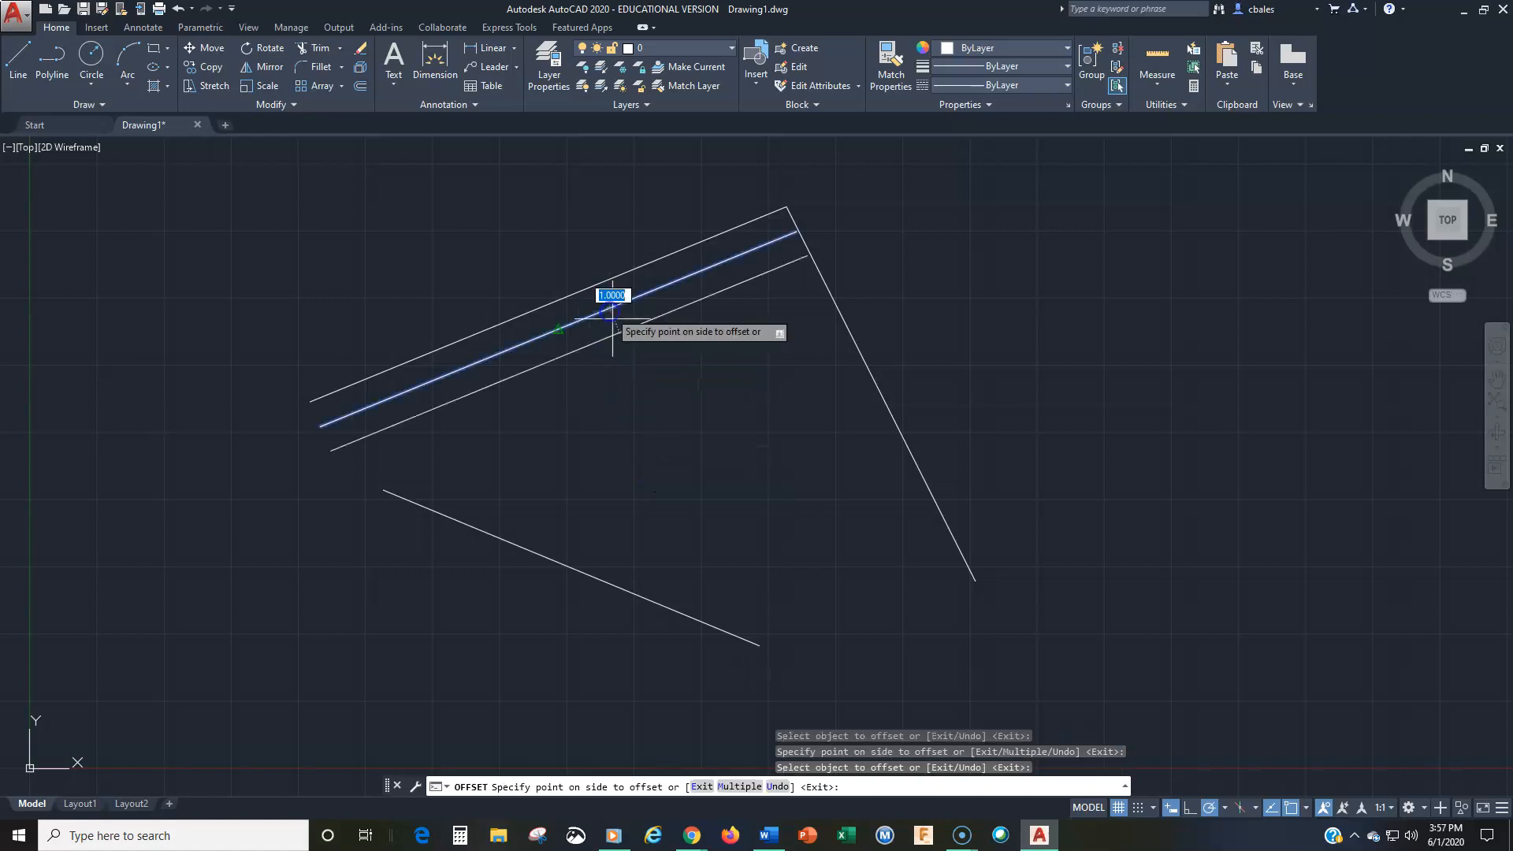
left_click(628, 372)
left_click(632, 329)
left_click(649, 406)
Offset the separate lower line upward twice in succession at the same distance of 1
left_click(598, 578)
left_click(625, 531)
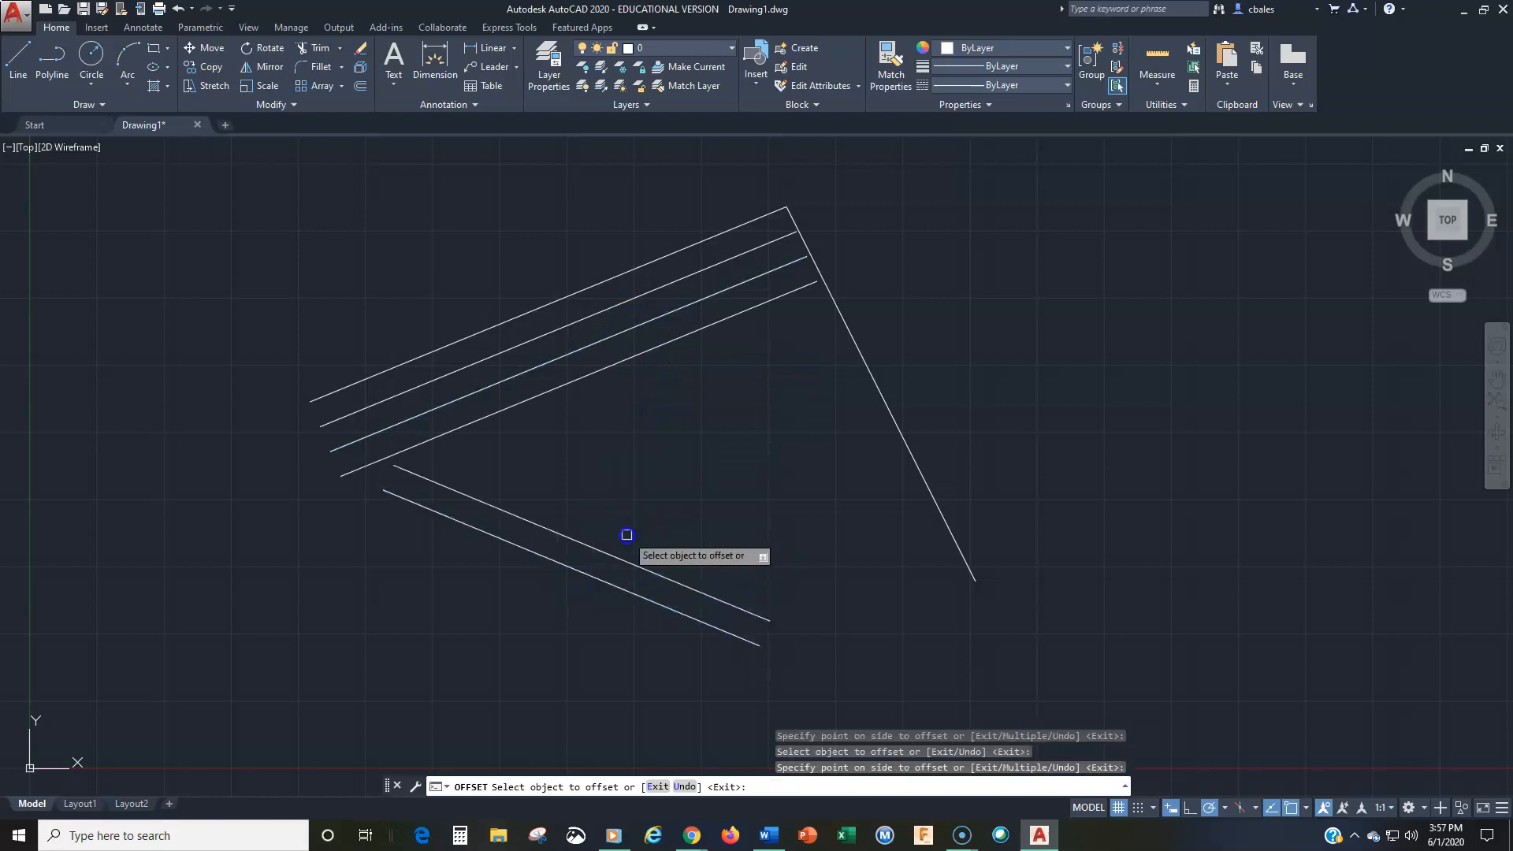
left_click(616, 561)
left_click(650, 516)
Offset the steep descending line inward three times in succession at a distance of 1, then end the command
left_click(888, 405)
left_click(876, 418)
left_click(870, 437)
left_click(820, 462)
left_click(856, 462)
left_click(802, 479)
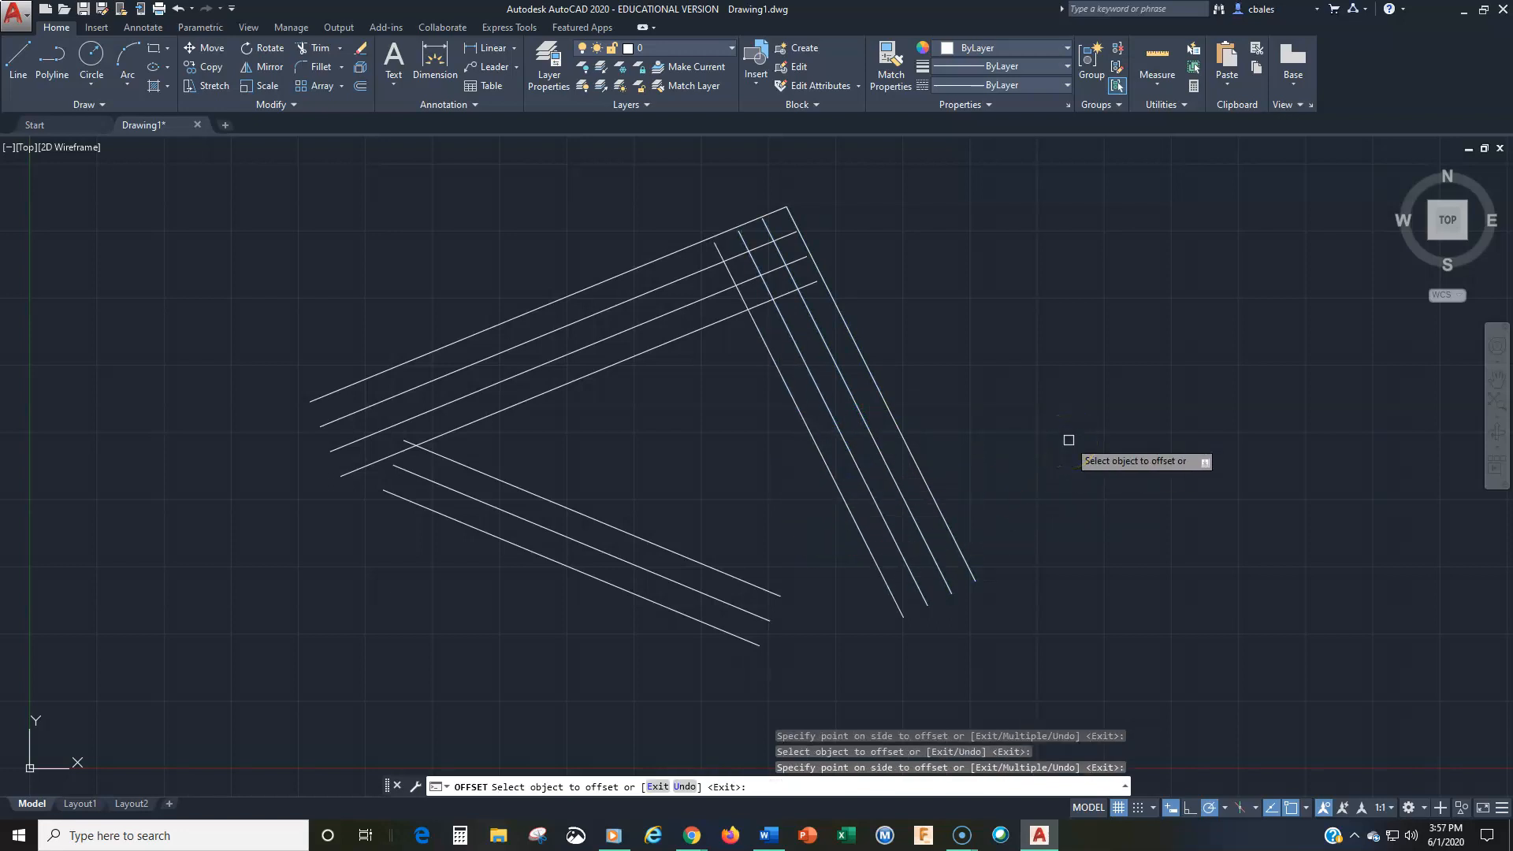
key("Return")
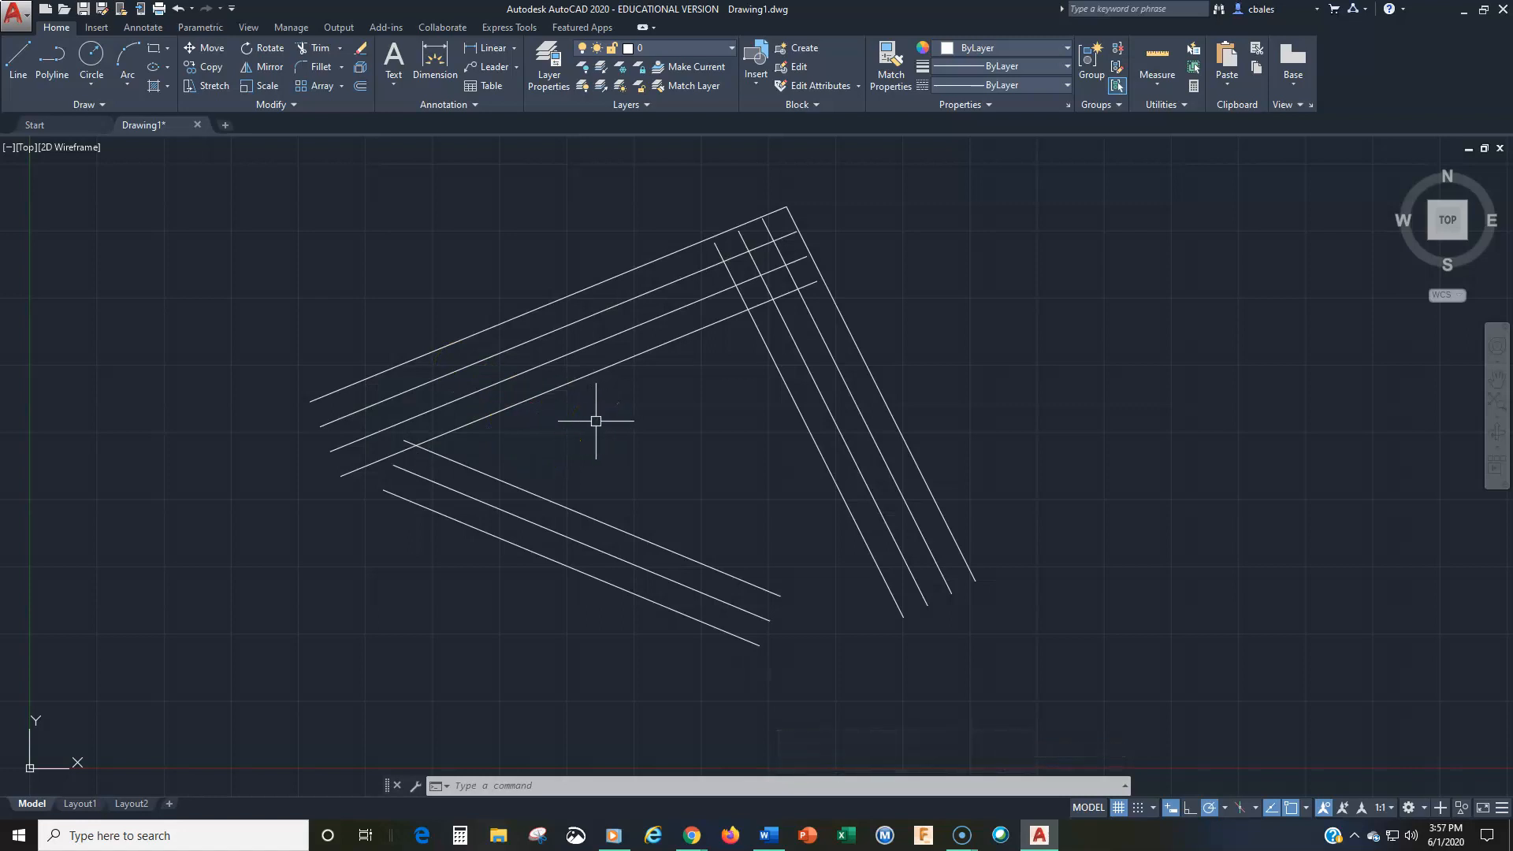
Start an offset with a distance of 2.5, but offset the original steep line outward by 1.7
left_click(362, 86)
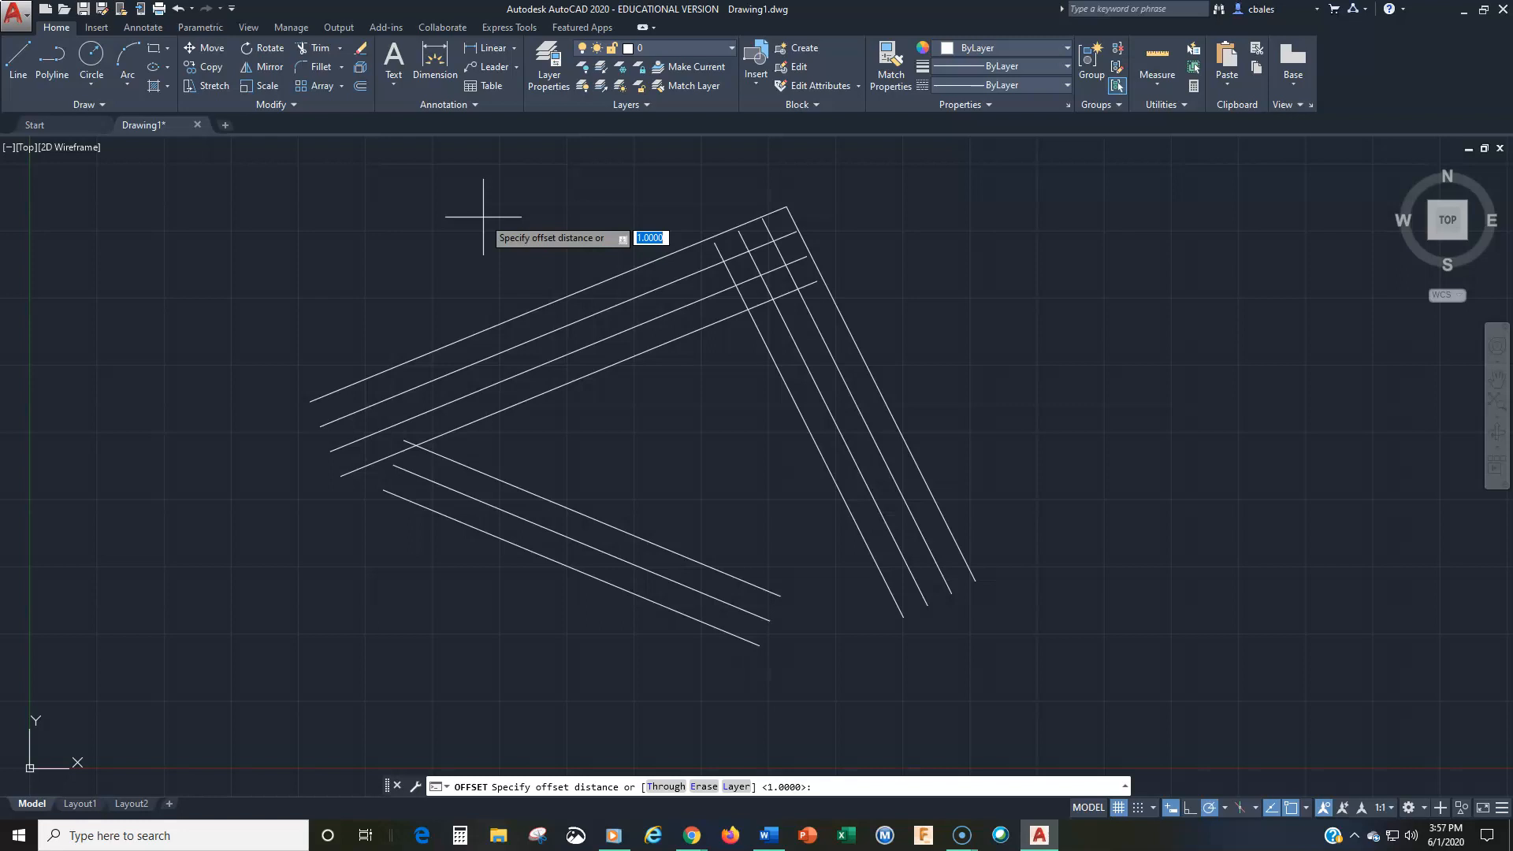
type("2.5")
key("Return")
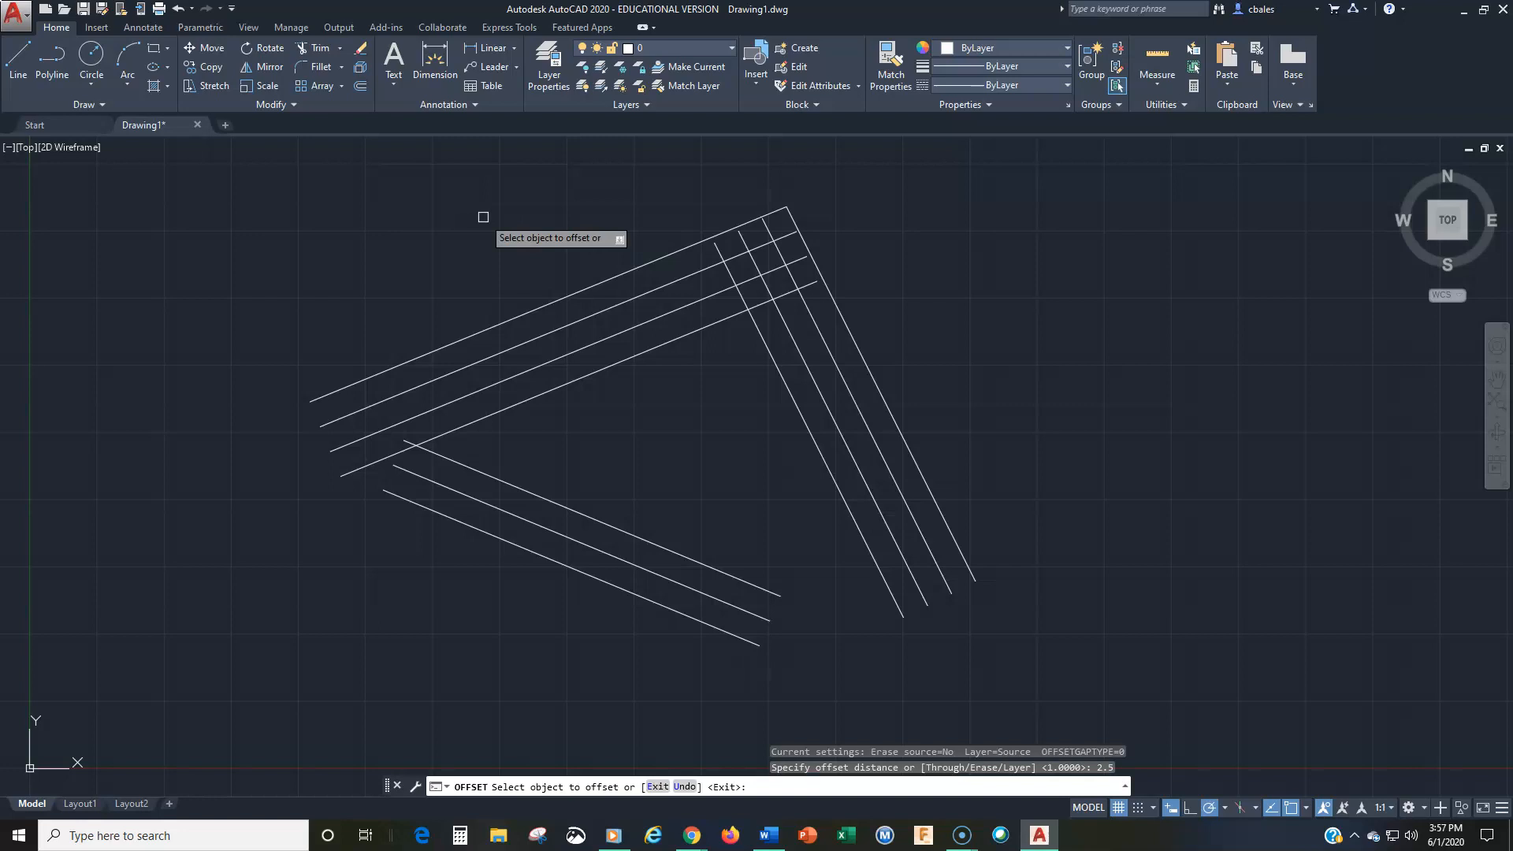
left_click(867, 365)
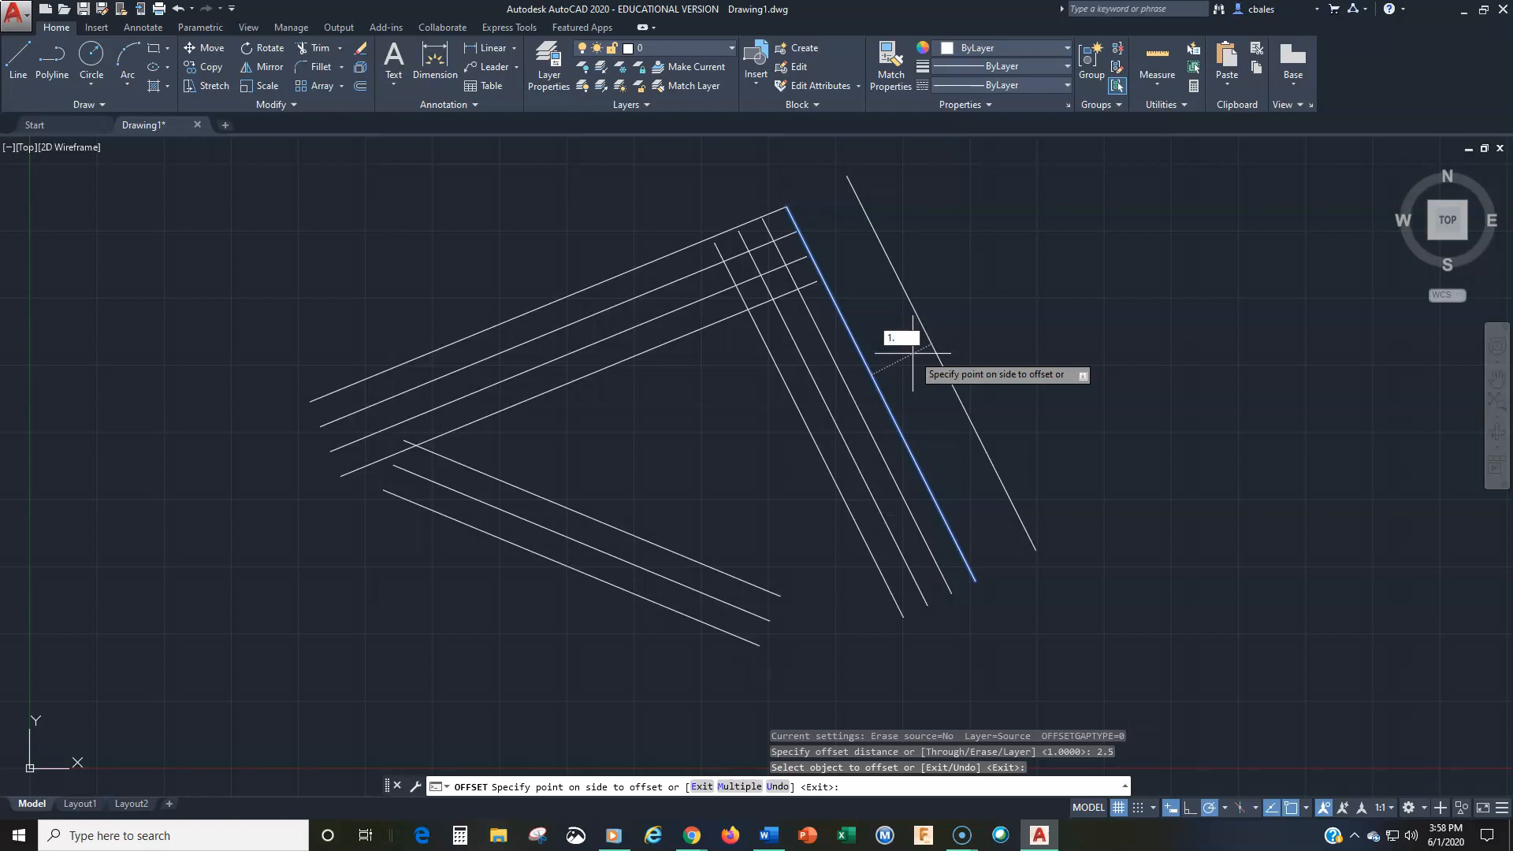
key("Return")
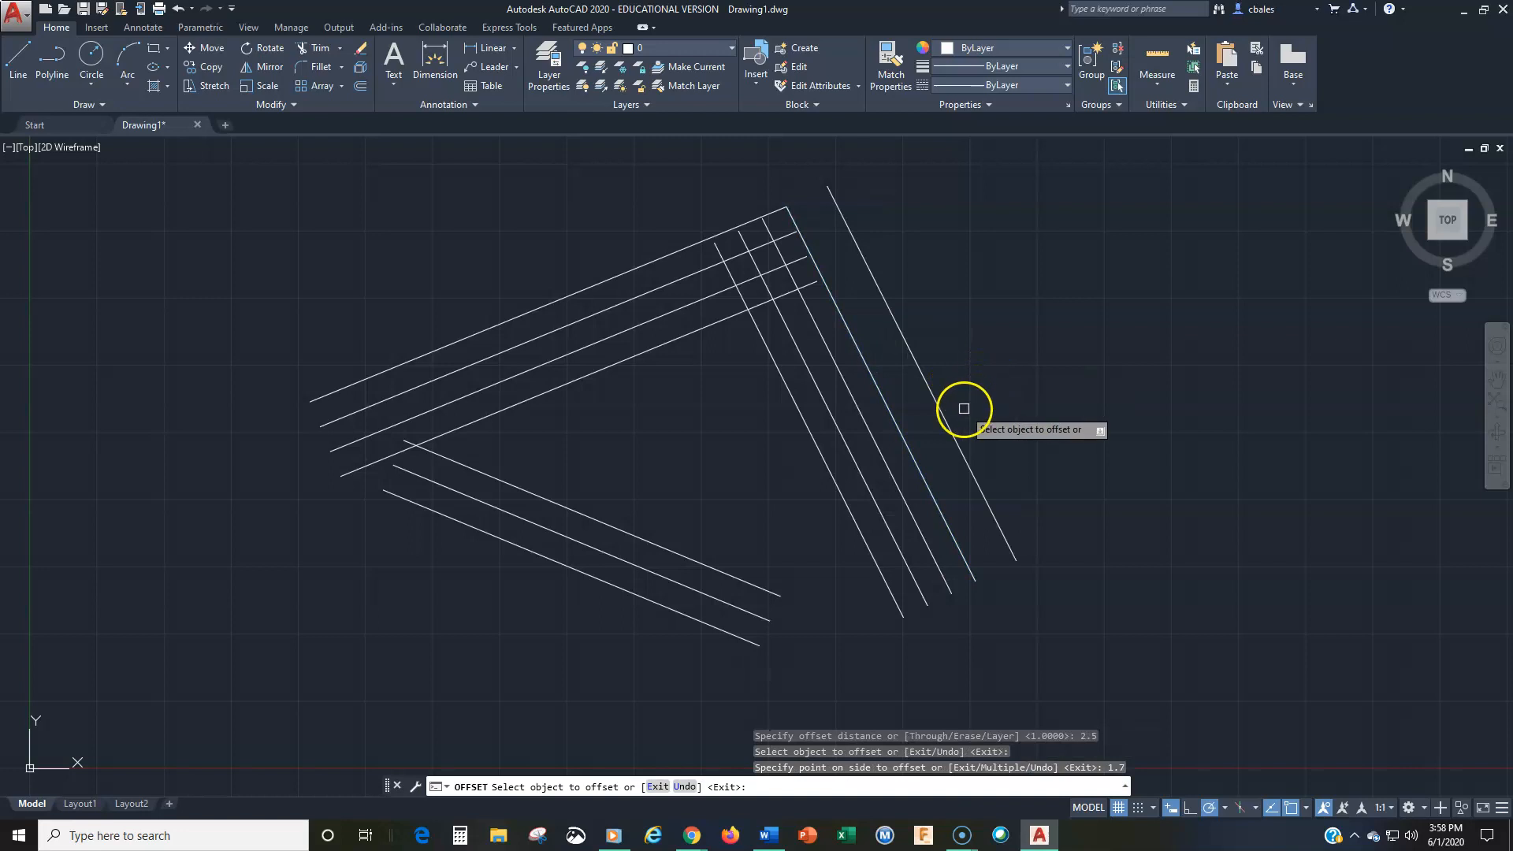
Offset the outermost steep line outward twice in succession at the preset distance of 2.5
left_click(940, 411)
left_click(991, 407)
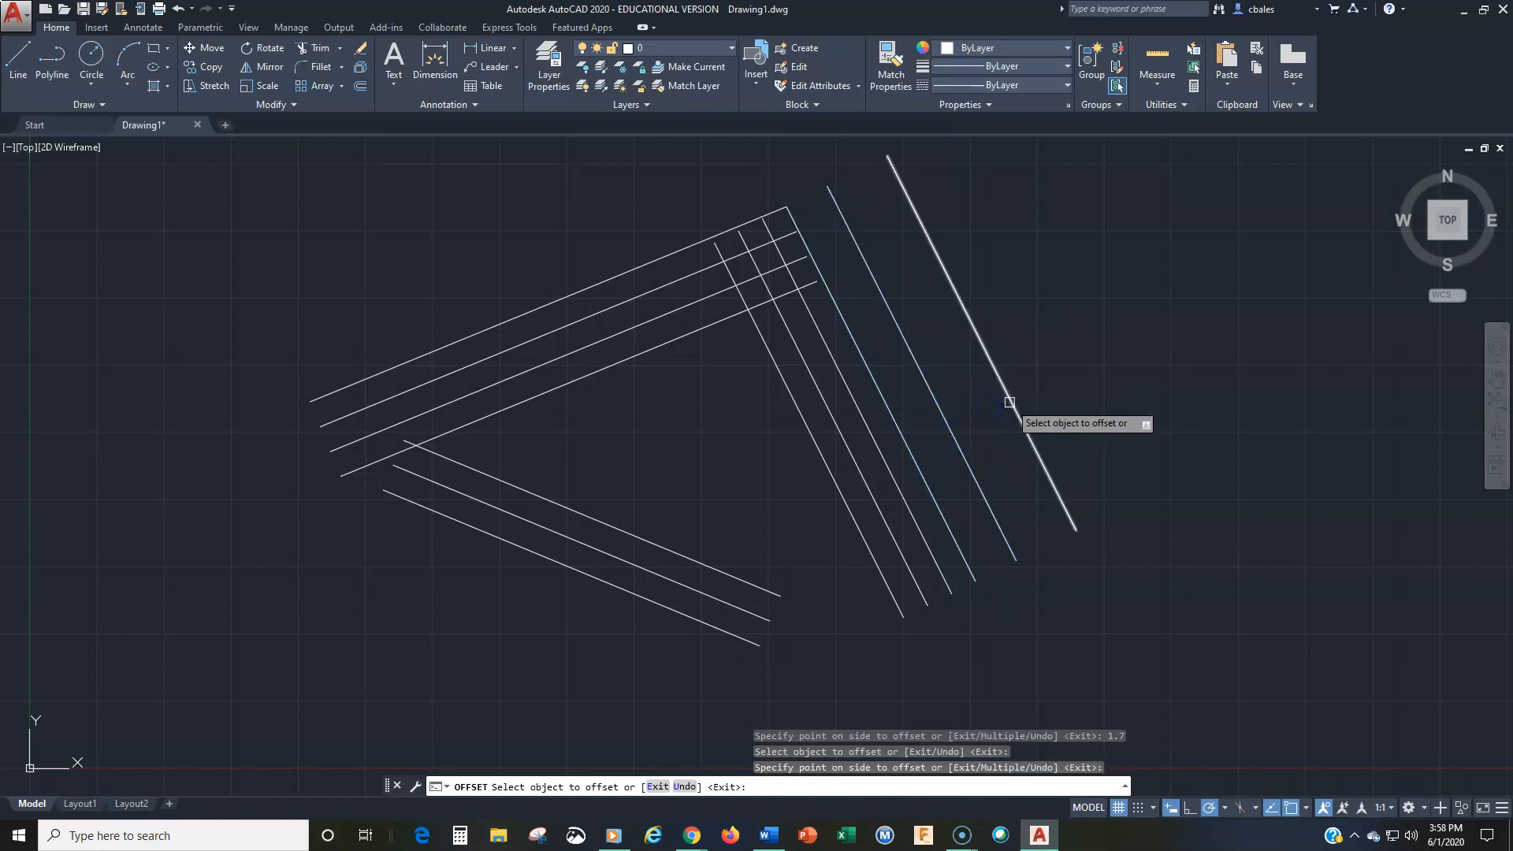
left_click(1015, 412)
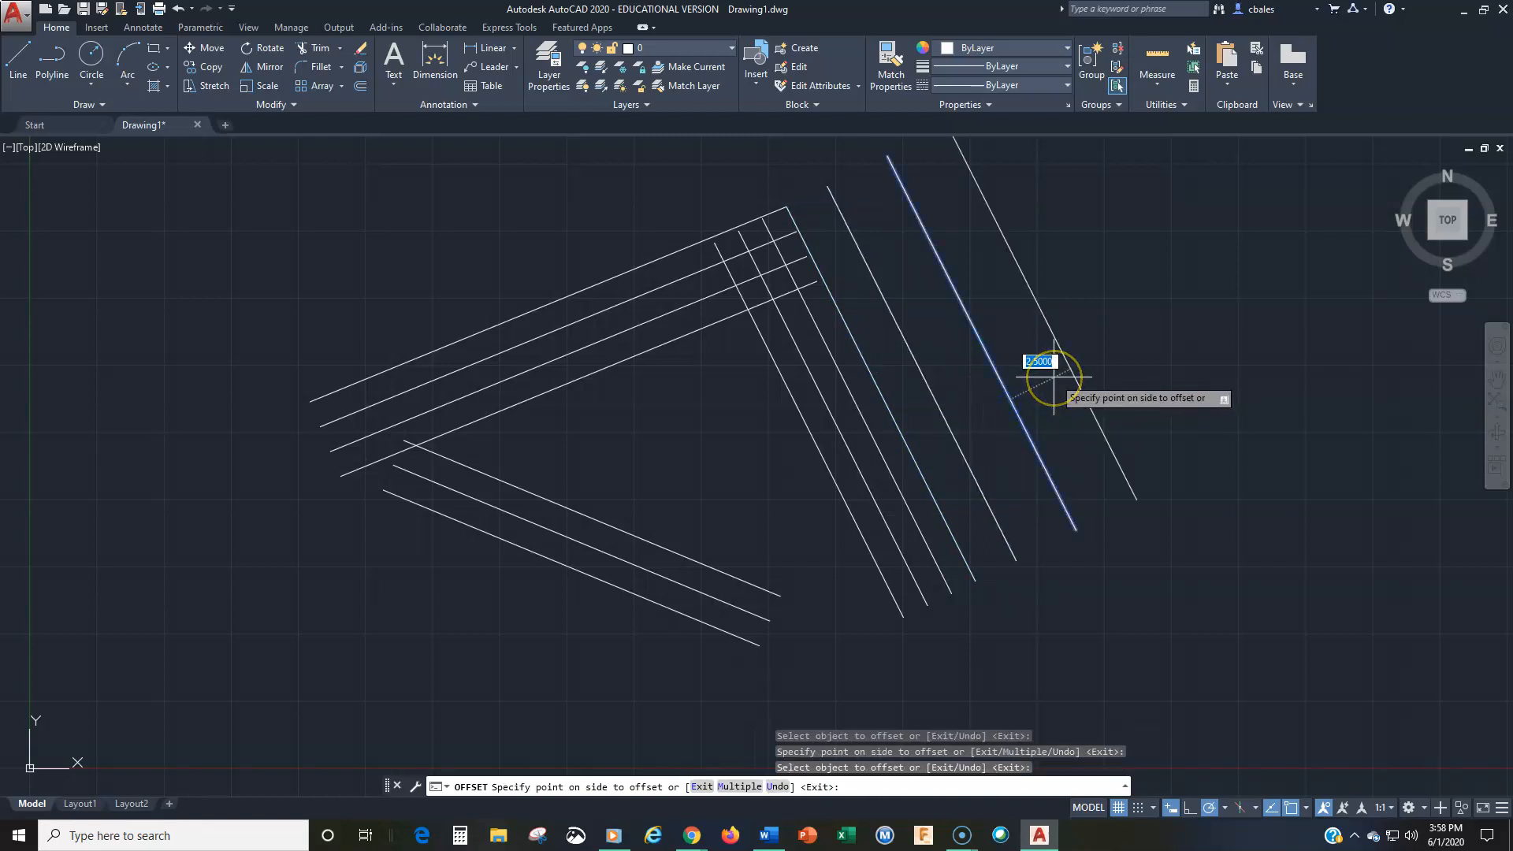
left_click(1055, 377)
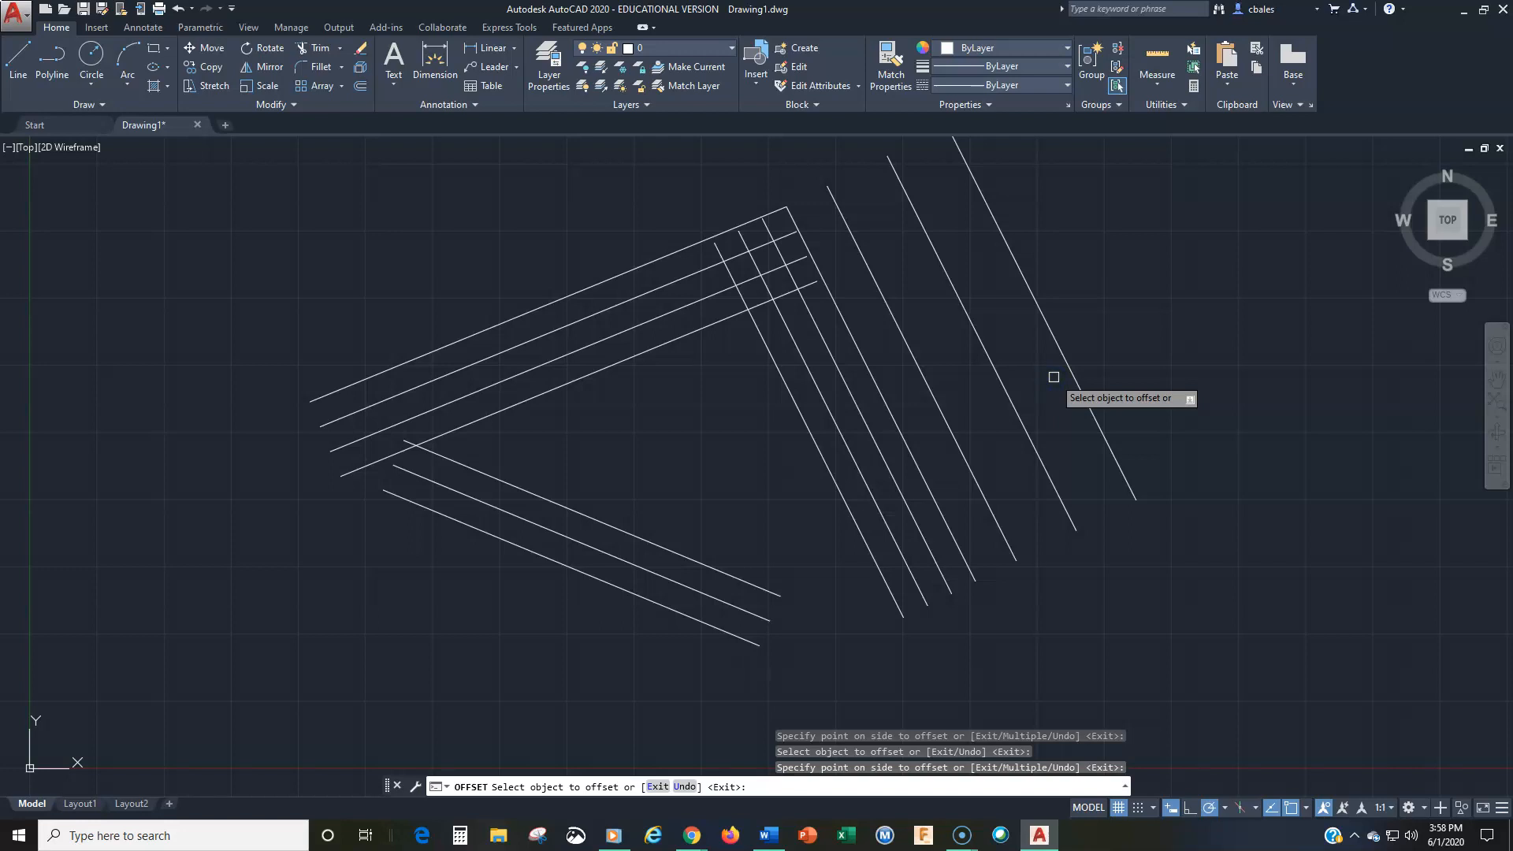
Offset the outermost steep line outward by 2 and leave the Offset command
left_click(1061, 380)
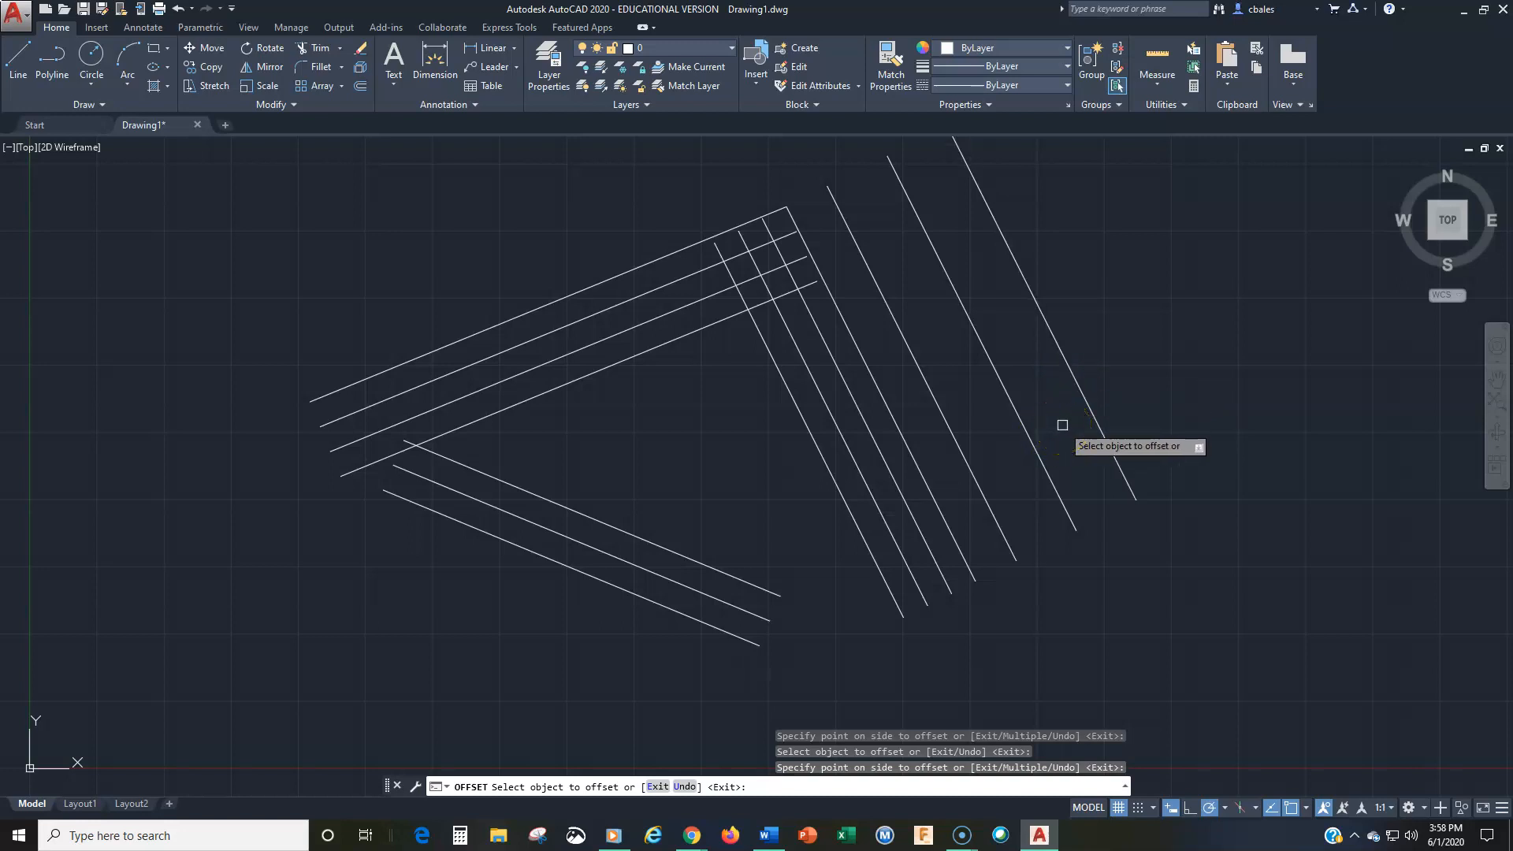
left_click(1089, 409)
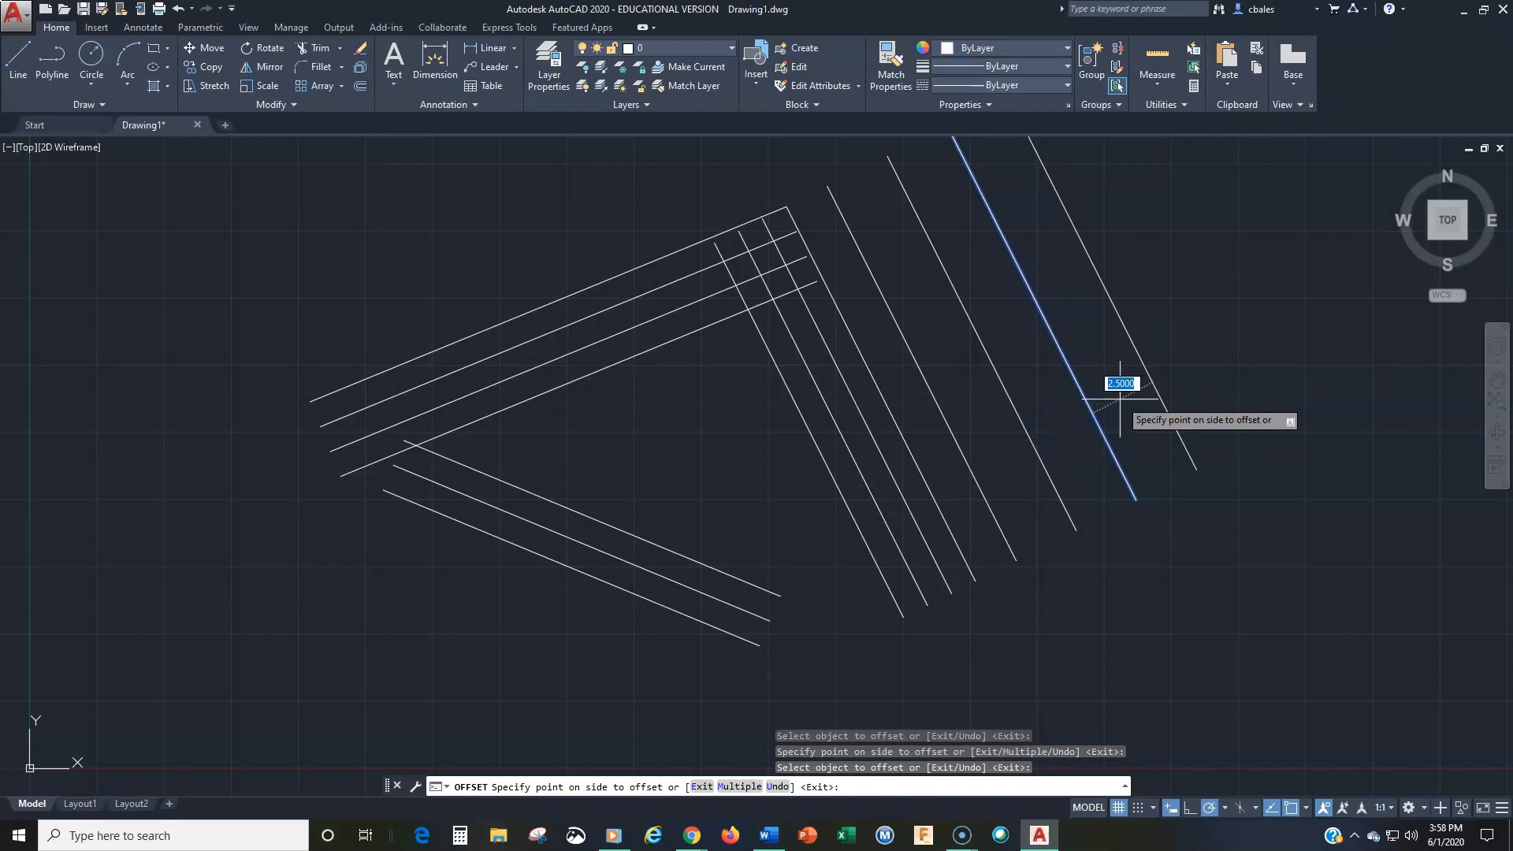
type("2")
key("Return")
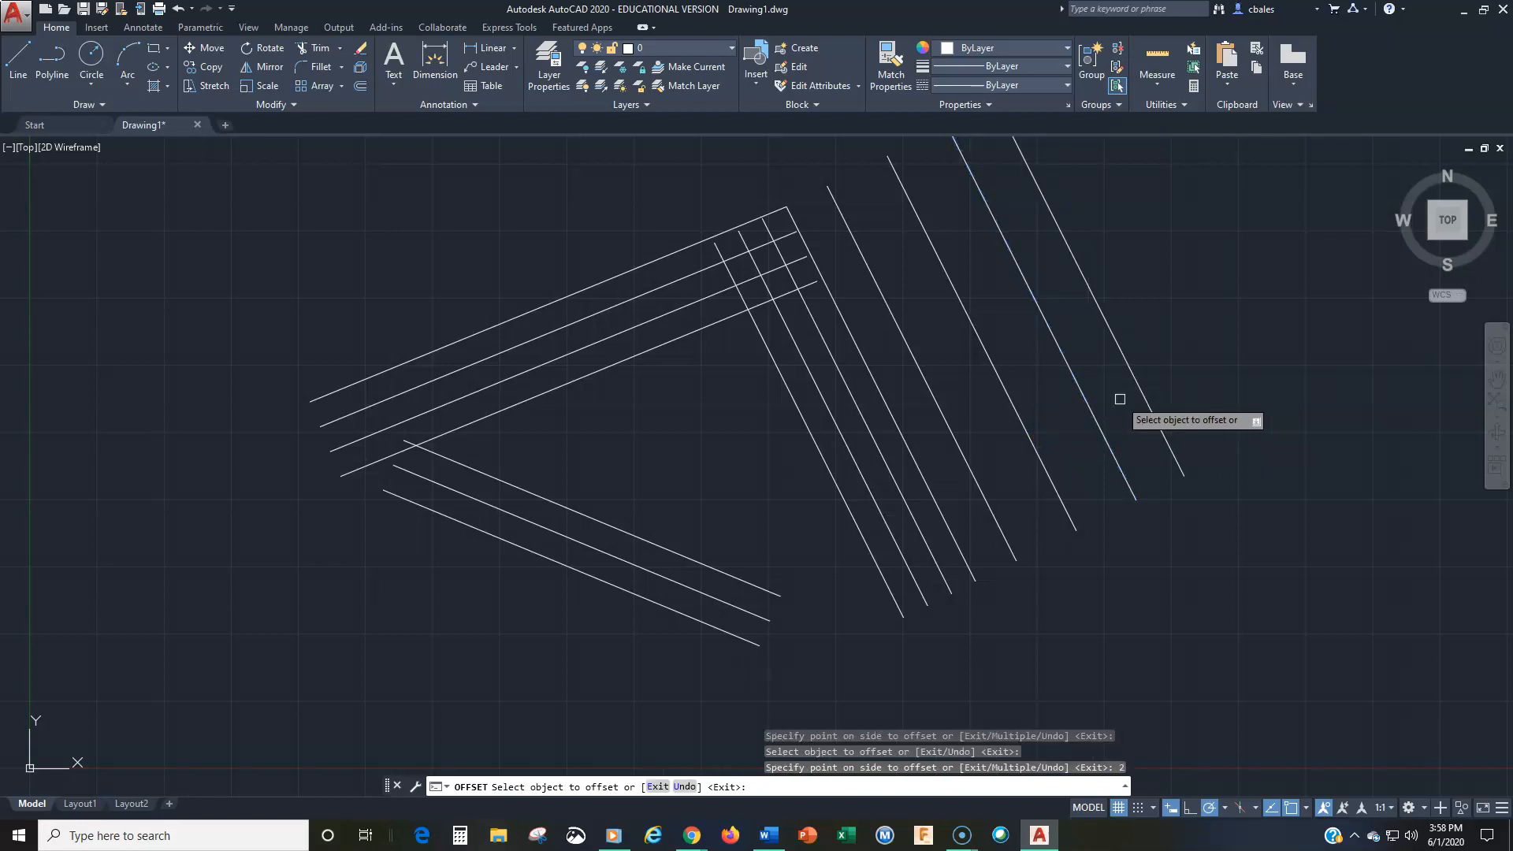
left_click(1135, 386)
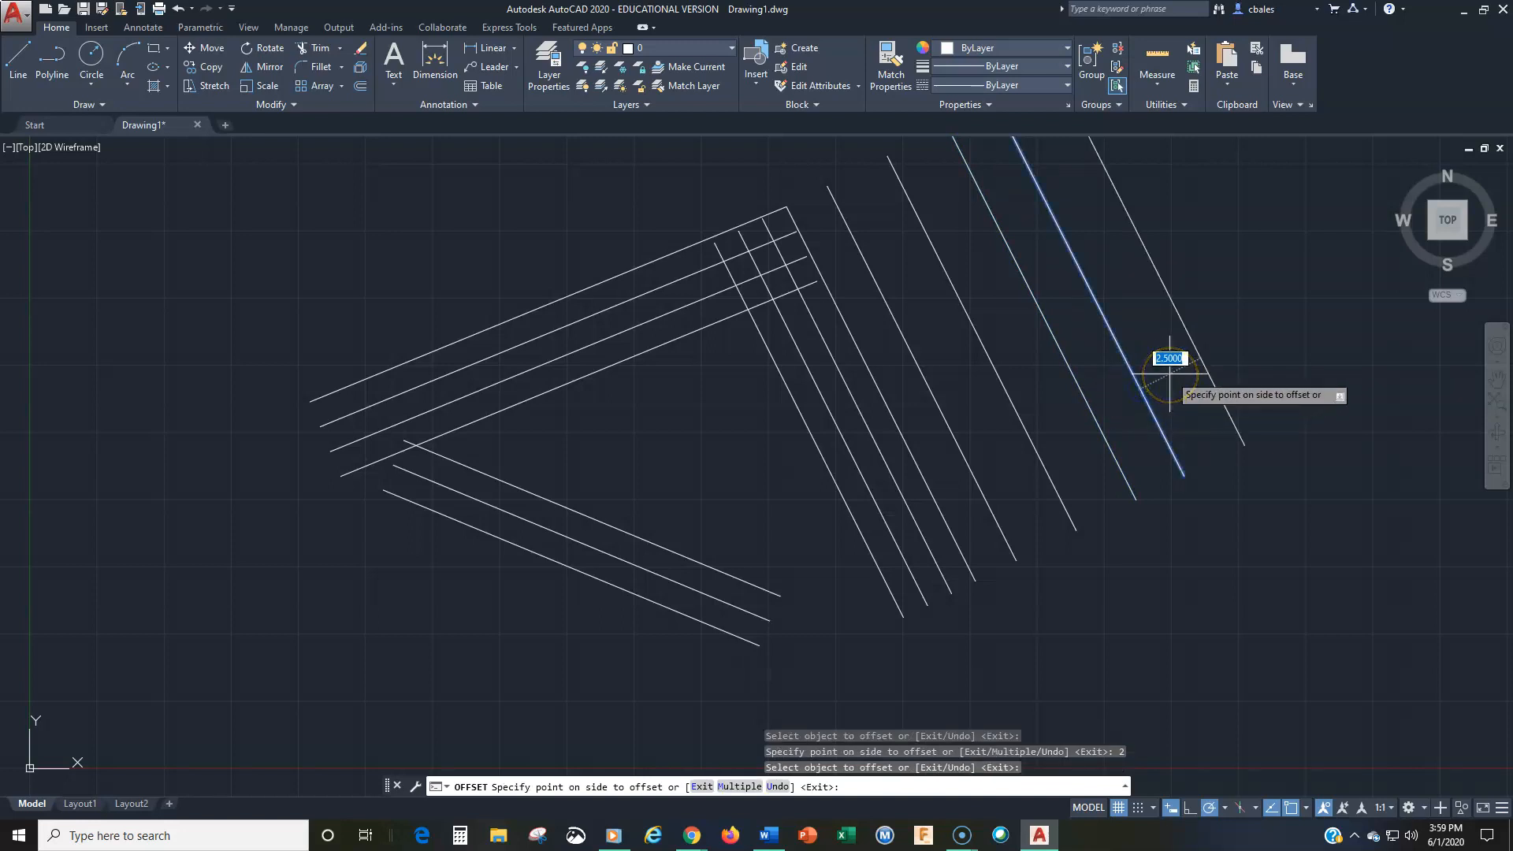
key("Escape")
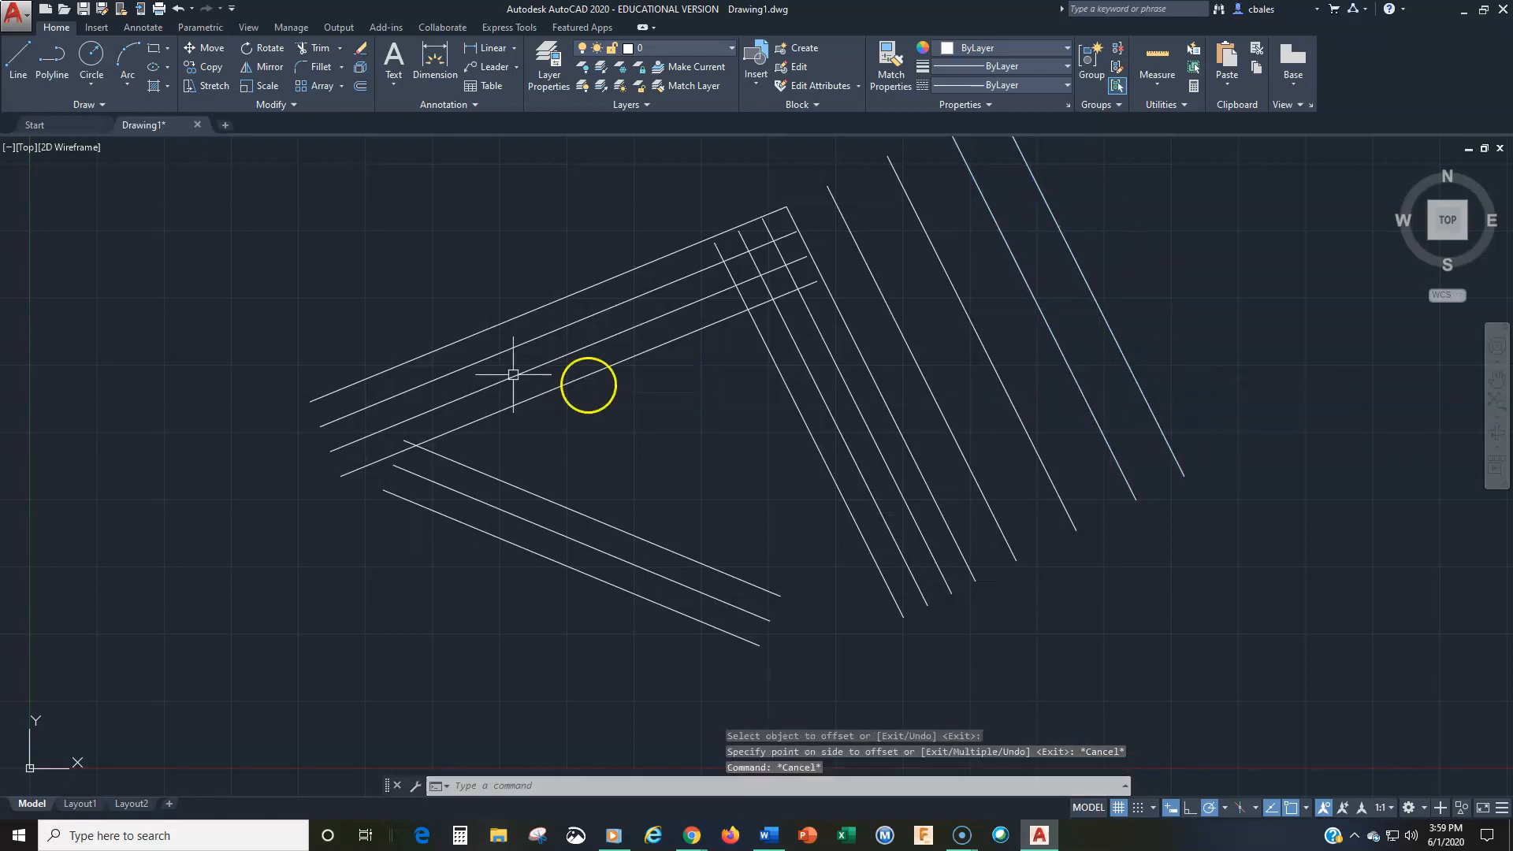
Draw a small circle in the open area between the upper and lower sets of lines
left_click(87, 63)
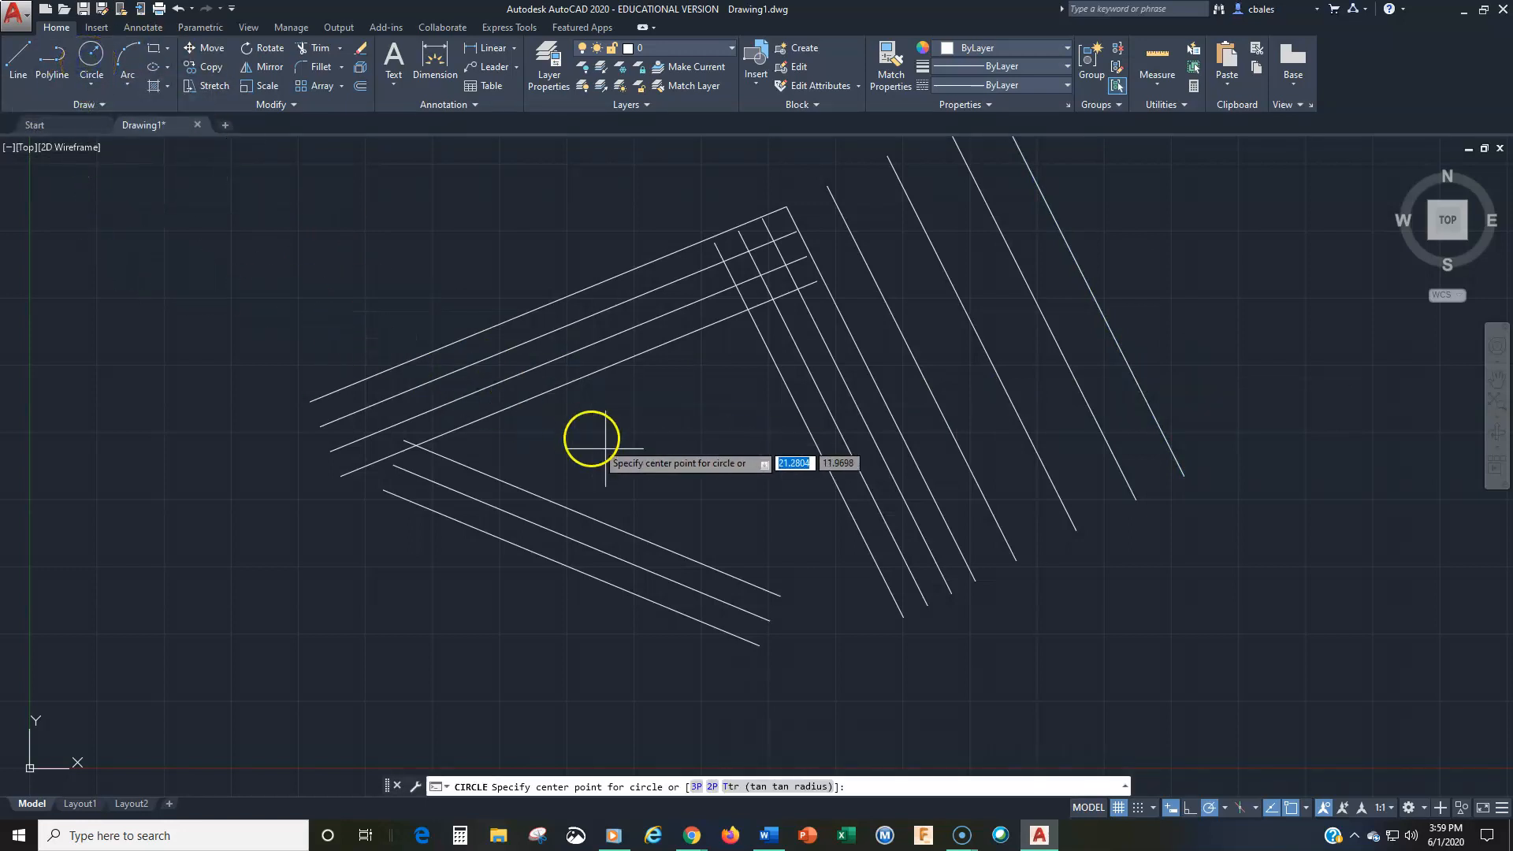
left_click(636, 458)
left_click(666, 470)
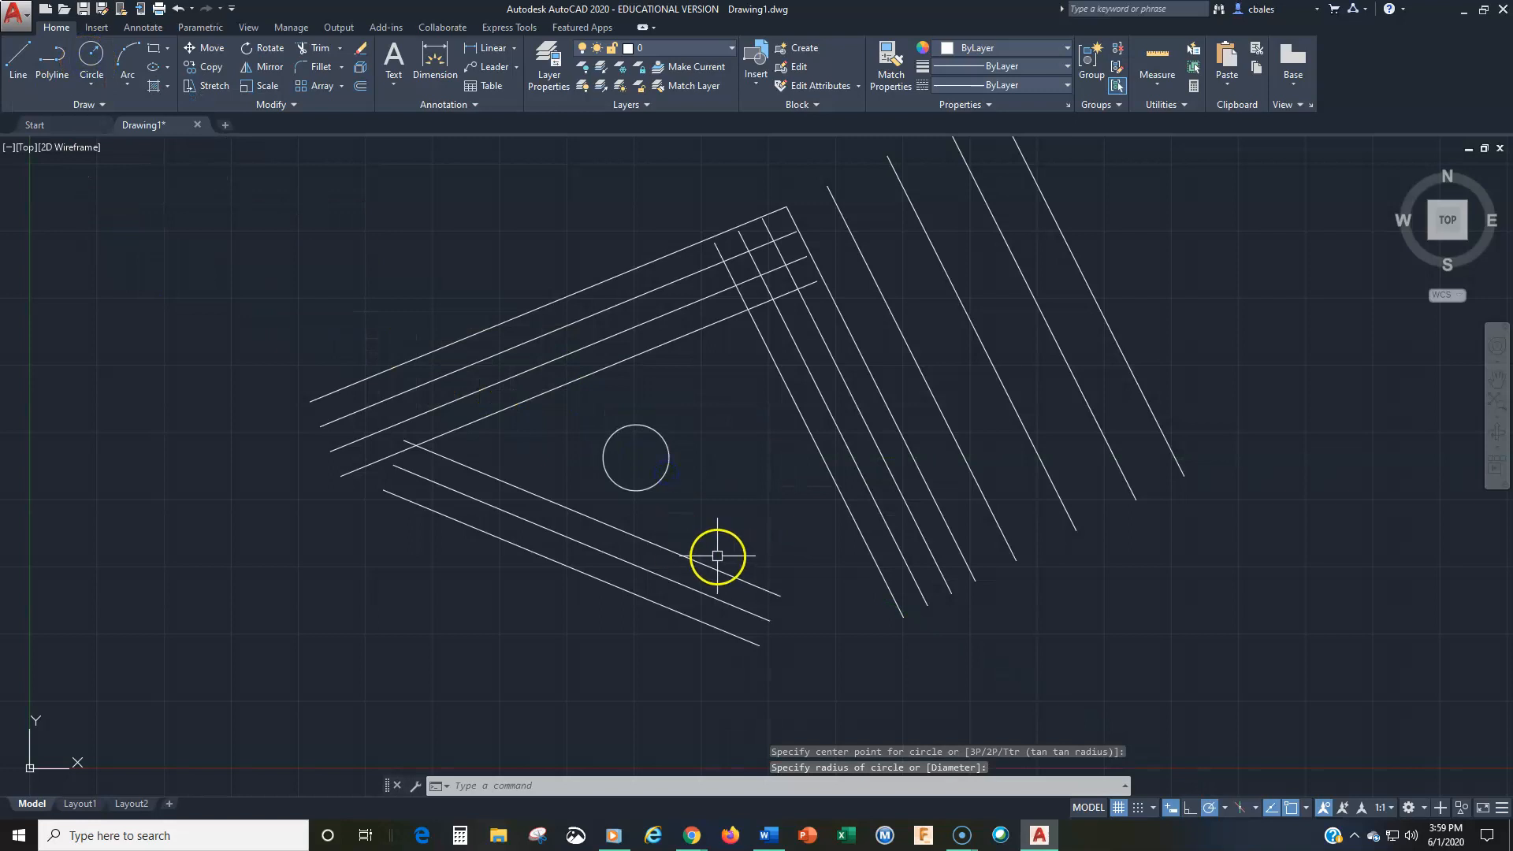
Offset the circle outward three times at a distance of 1.5 to form concentric circles
left_click(361, 88)
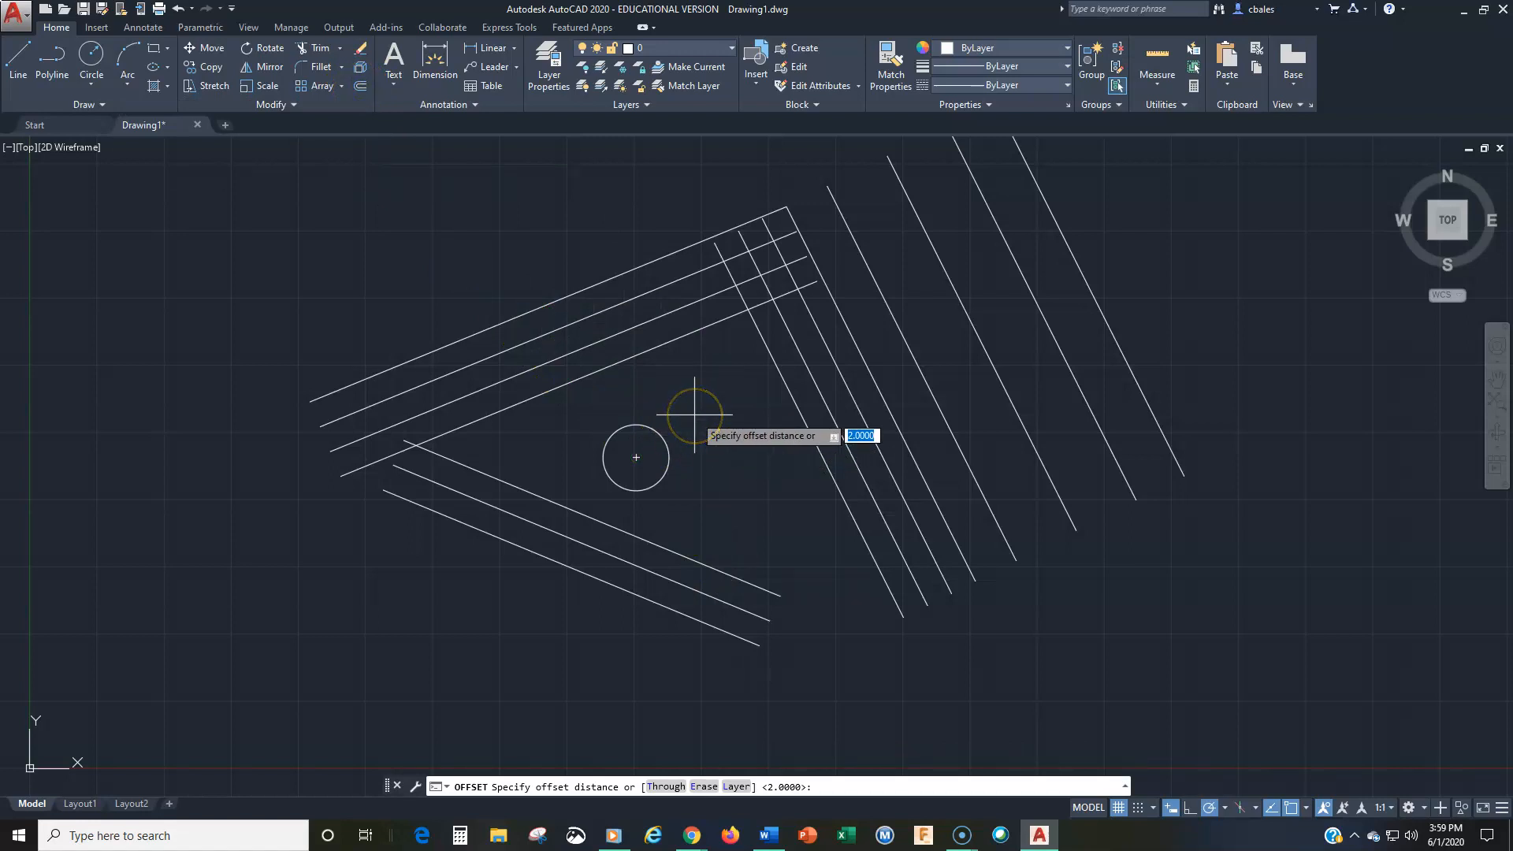
type("1.5")
key("Return")
left_click(666, 447)
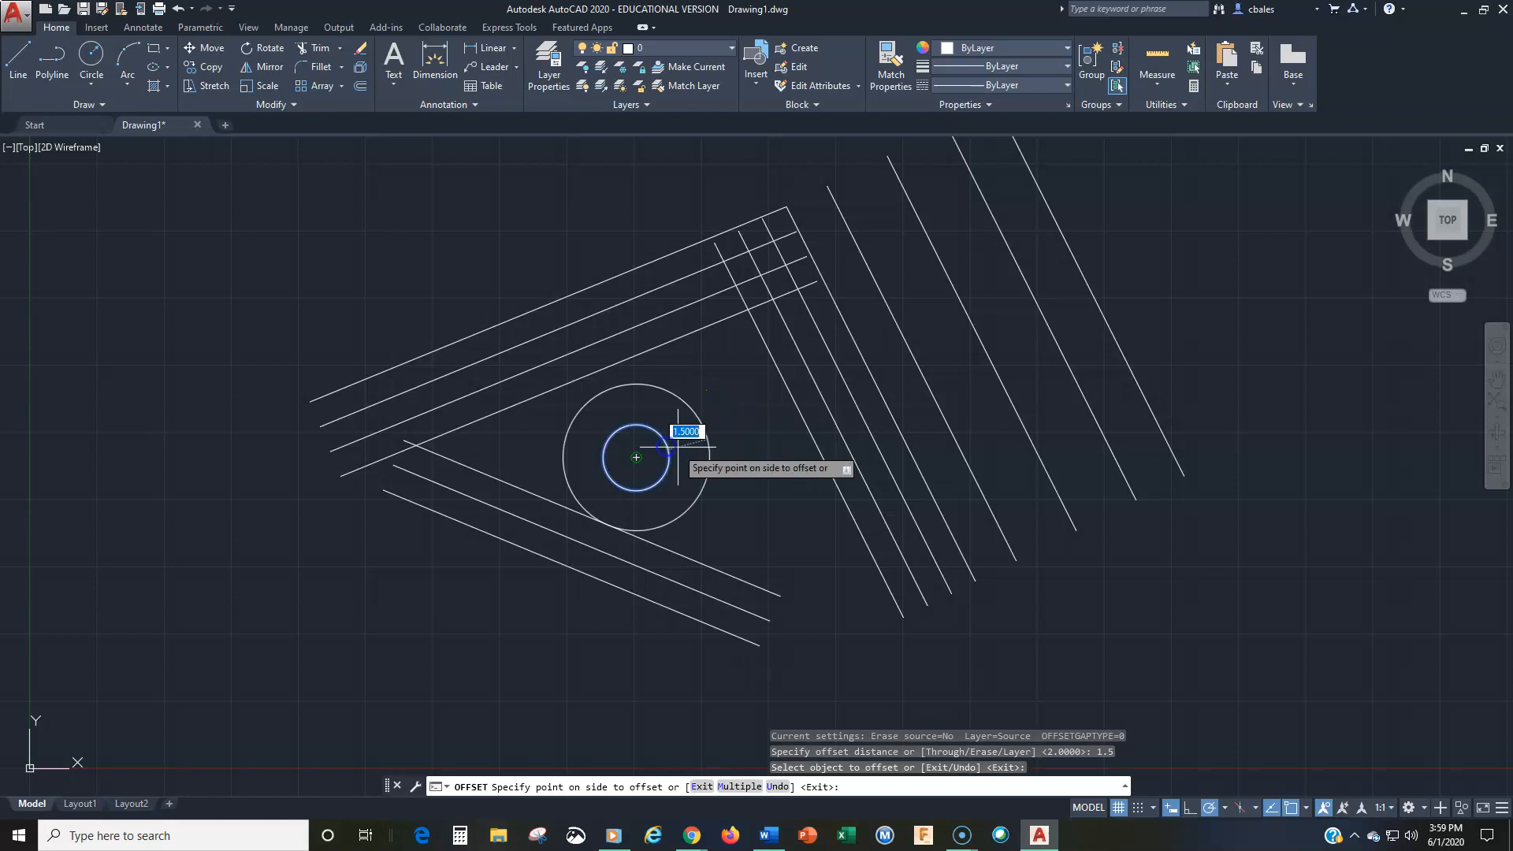
left_click(686, 450)
left_click(708, 455)
left_click(735, 462)
left_click(747, 467)
left_click(786, 524)
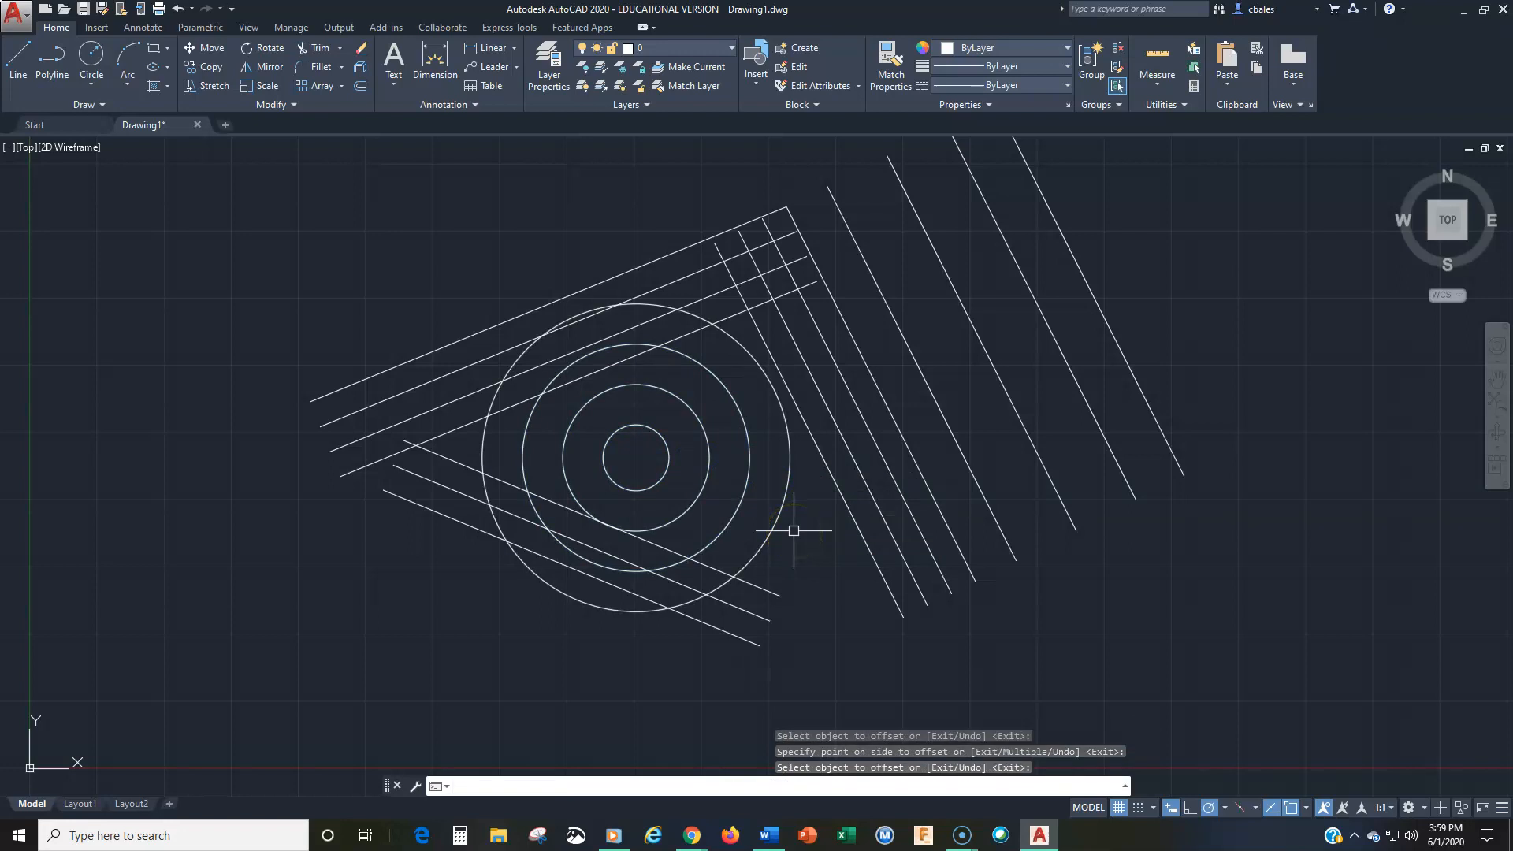
Offset the outermost steep line outward by 6 using the Through option of the Offset command
mouse_move(689, 622)
middle_mouse_down()
mouse_move(608, 564)
mouse_move(646, 638)
middle_mouse_up()
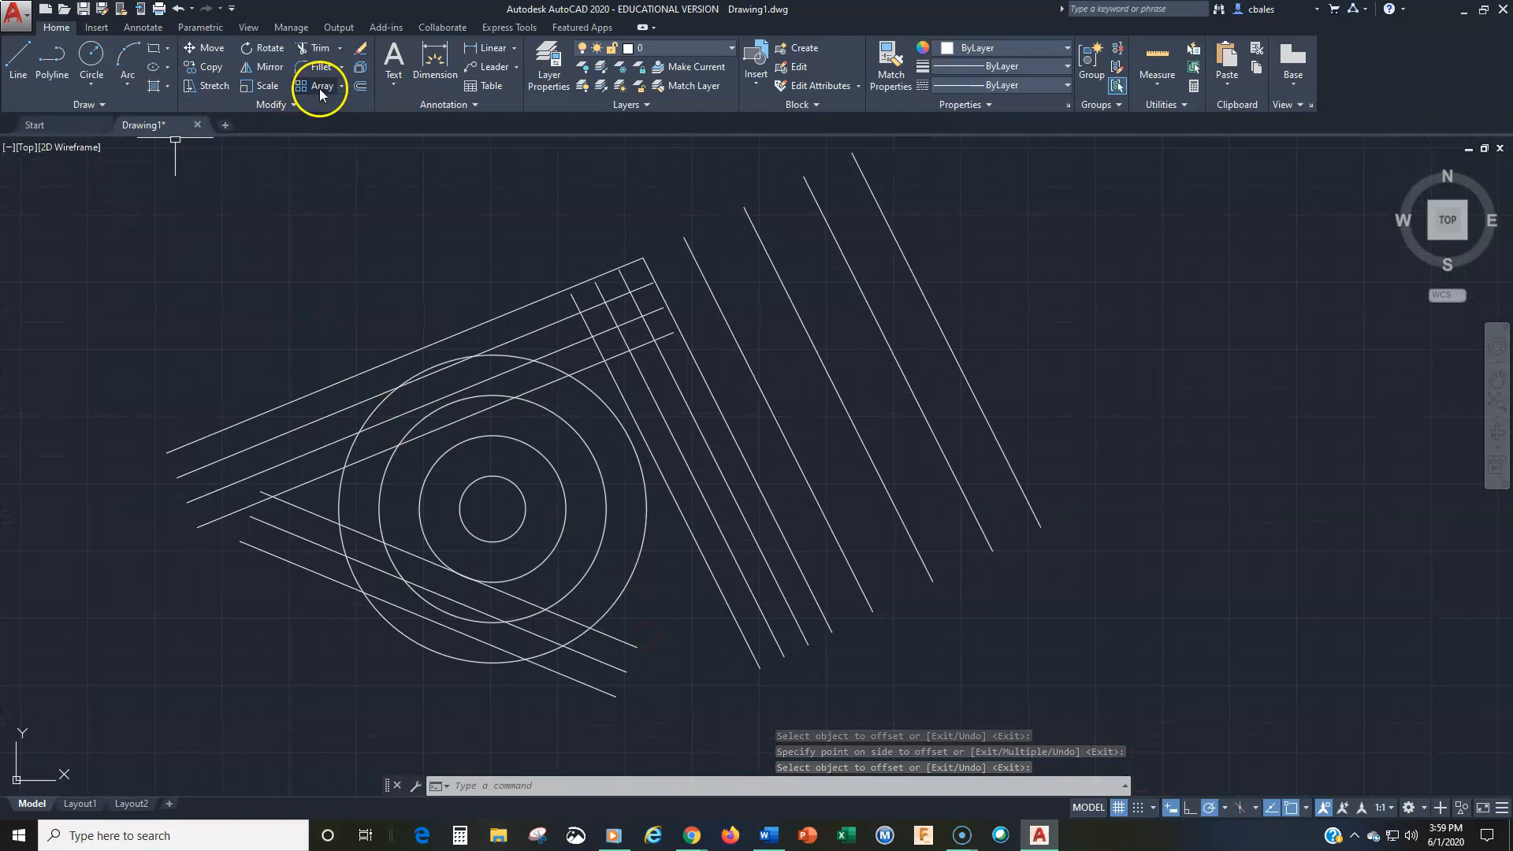
left_click(360, 85)
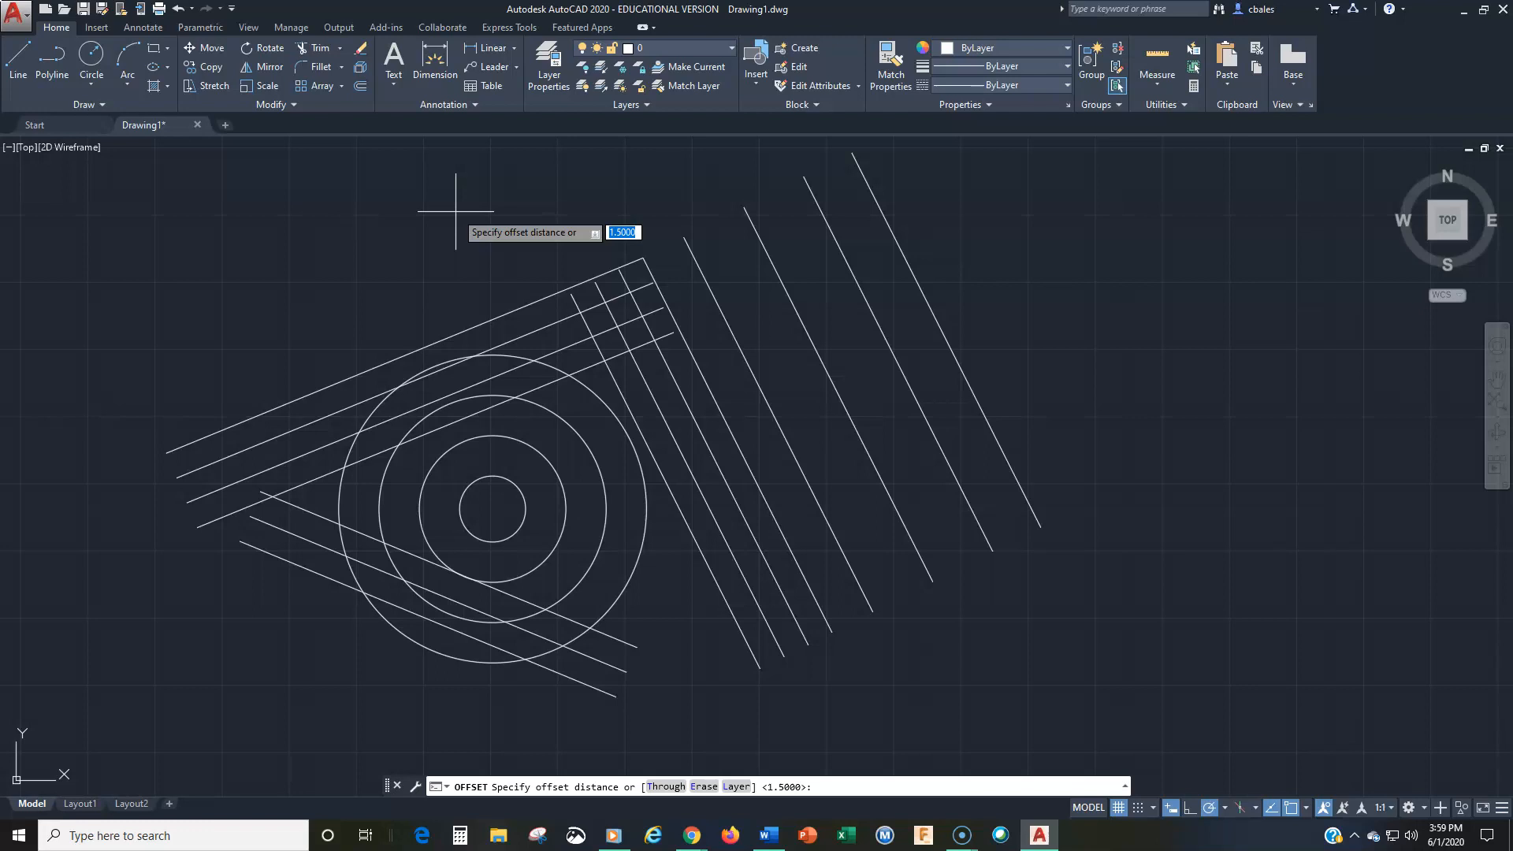
key("Down")
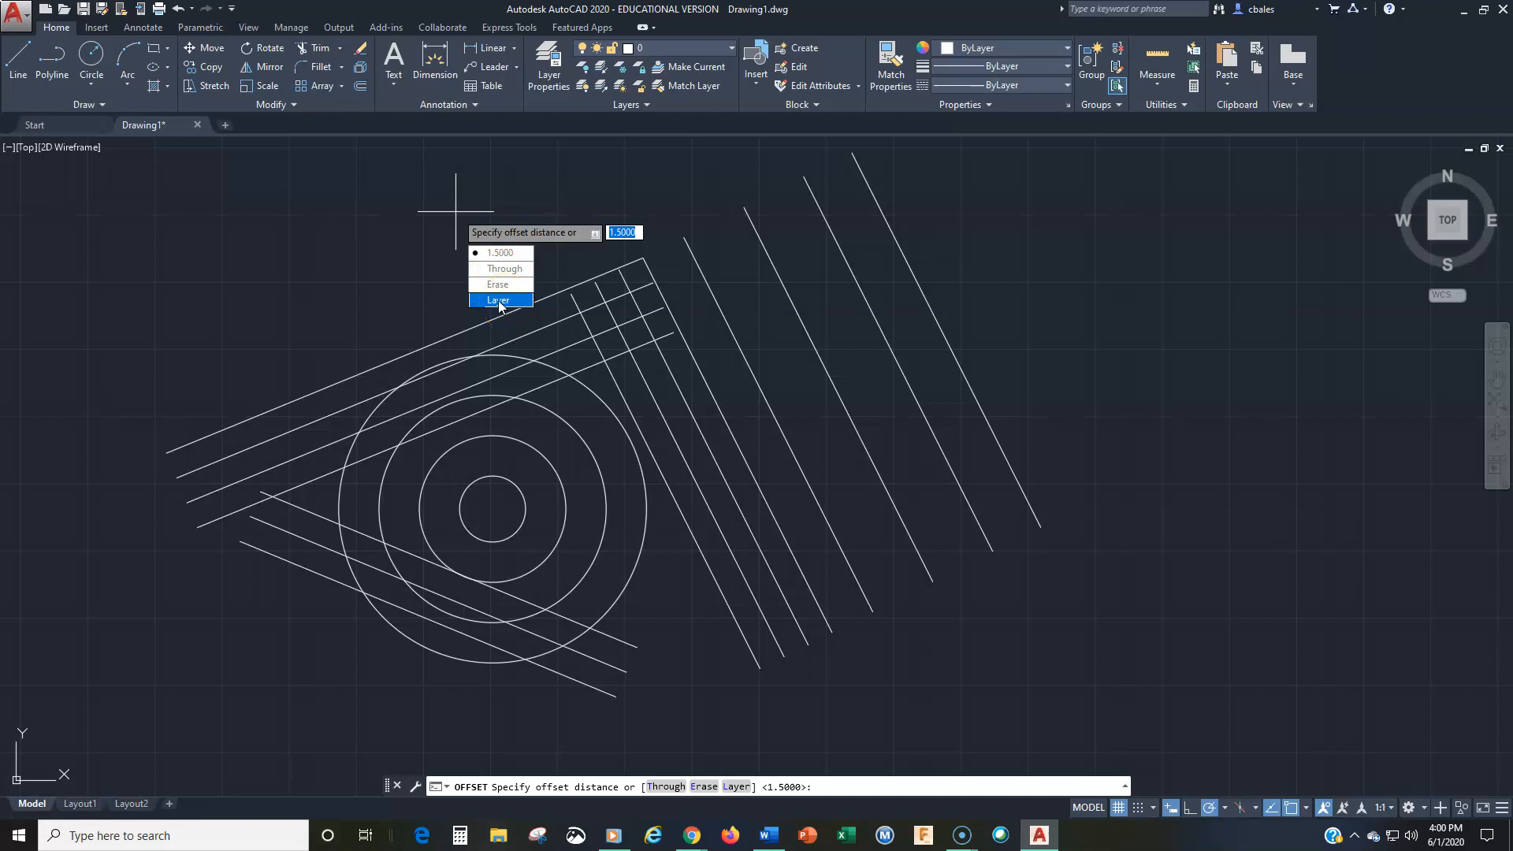
left_click(509, 272)
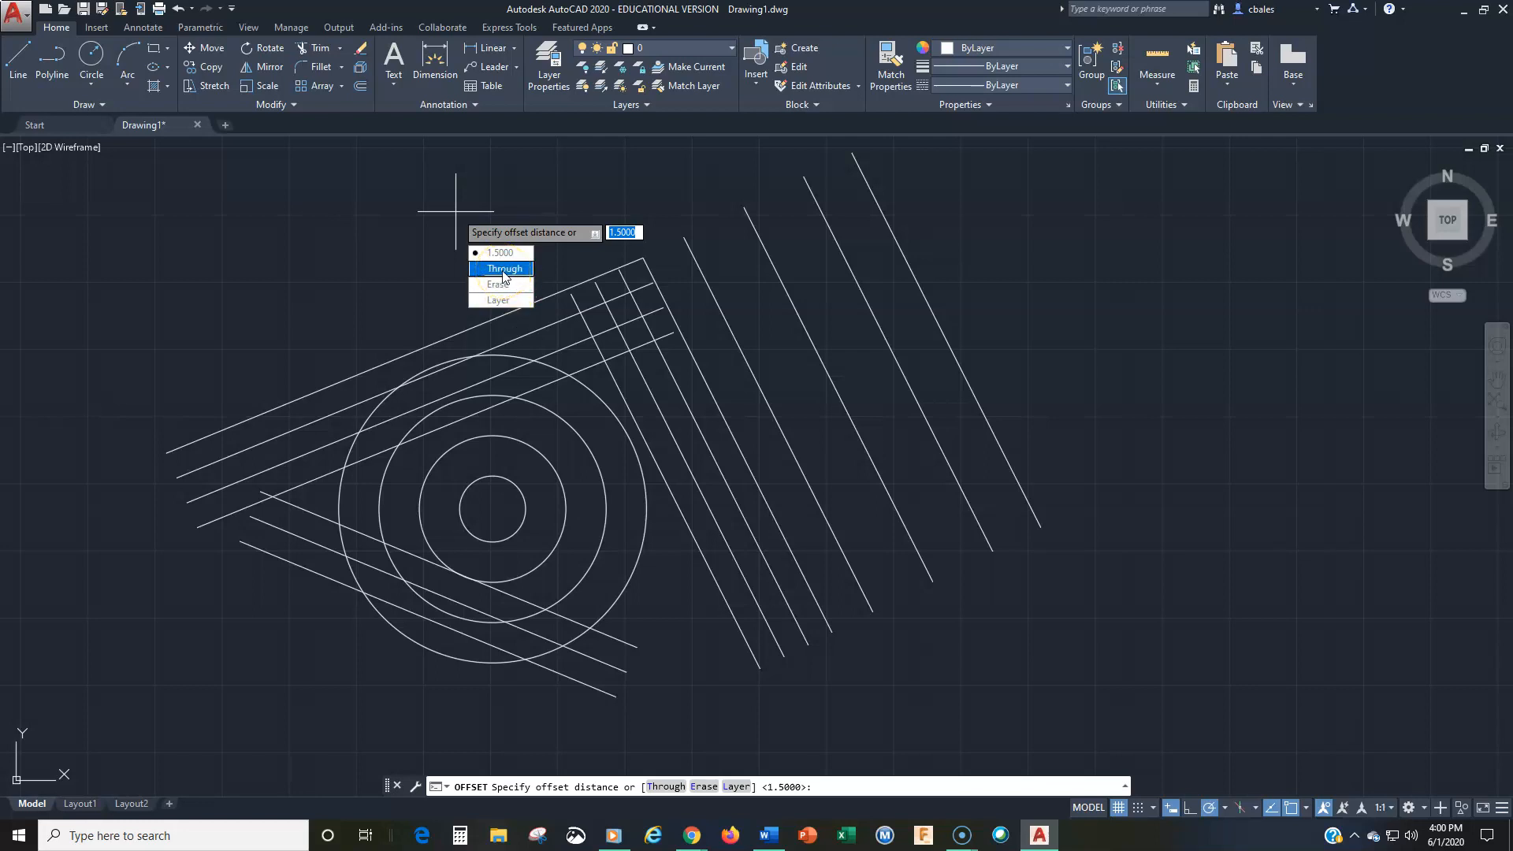
left_click(505, 271)
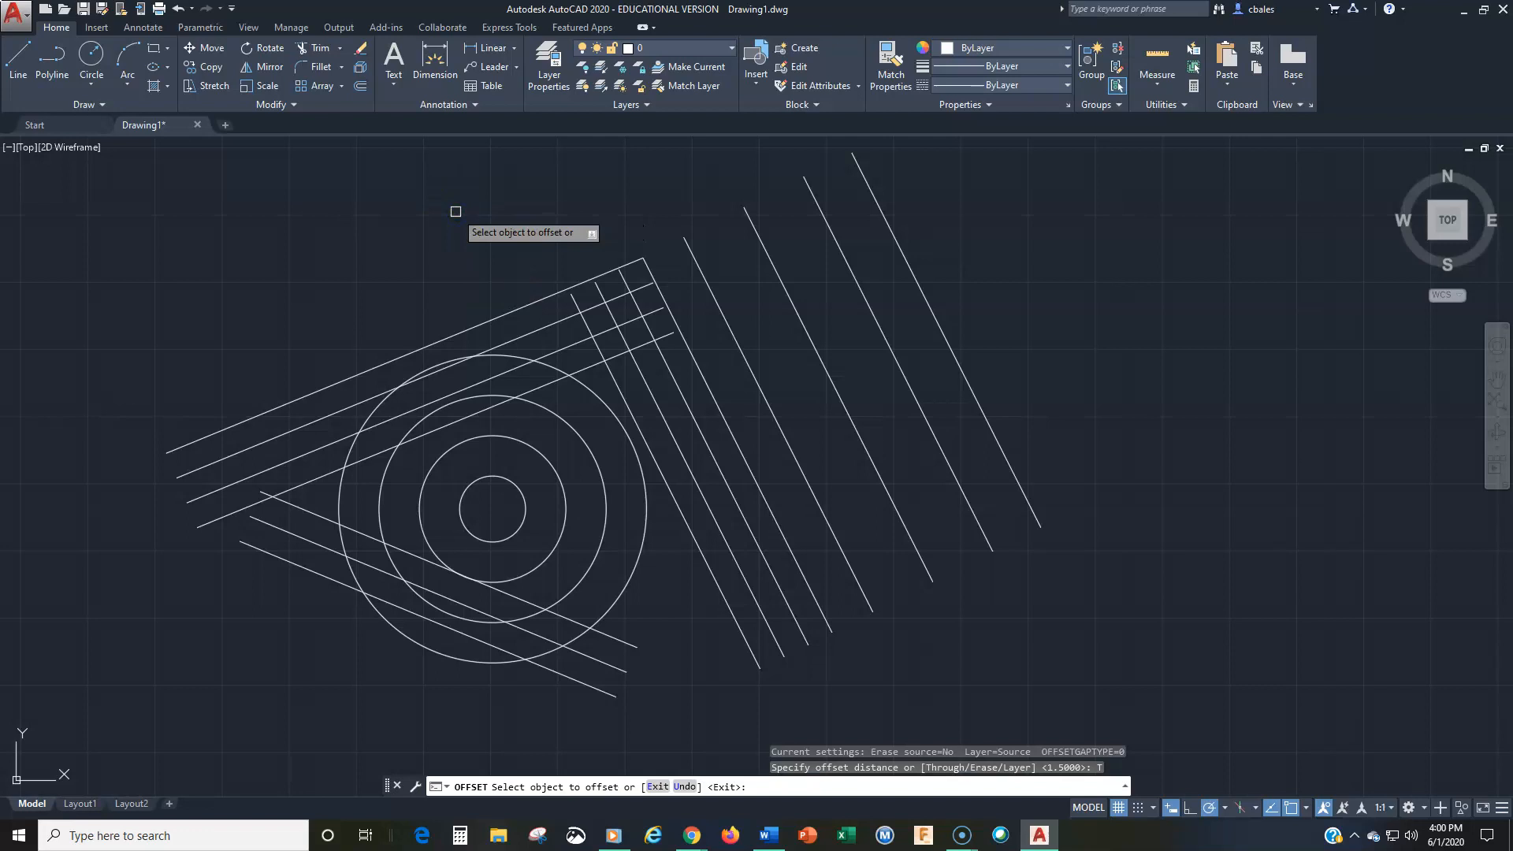
left_click(980, 403)
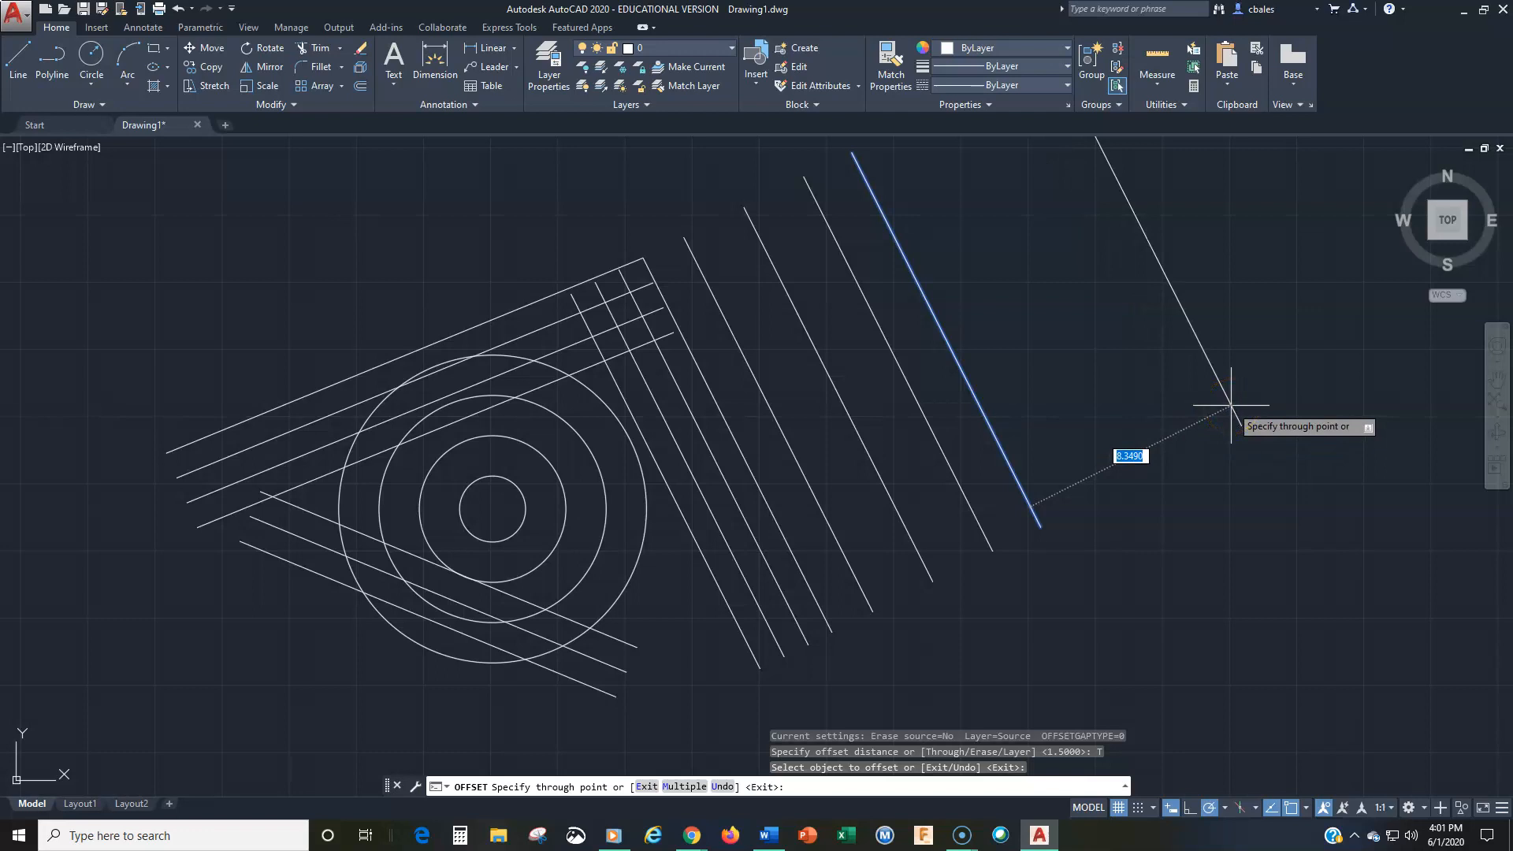
type("6")
key("Return")
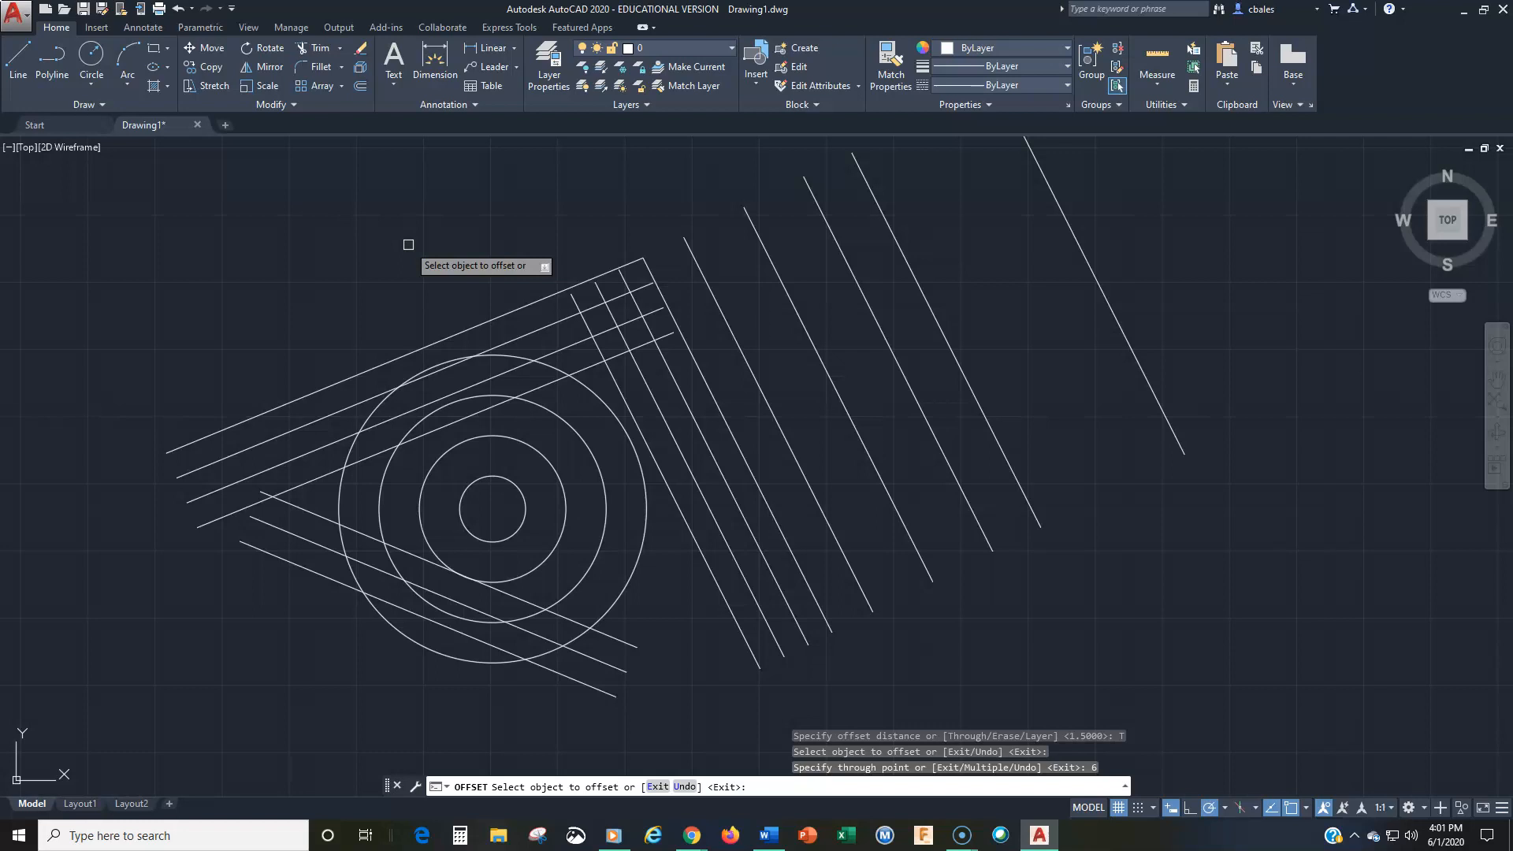
Restart the Offset command and set its Erase option to Yes so source objects are removed after offsetting
left_click(360, 86)
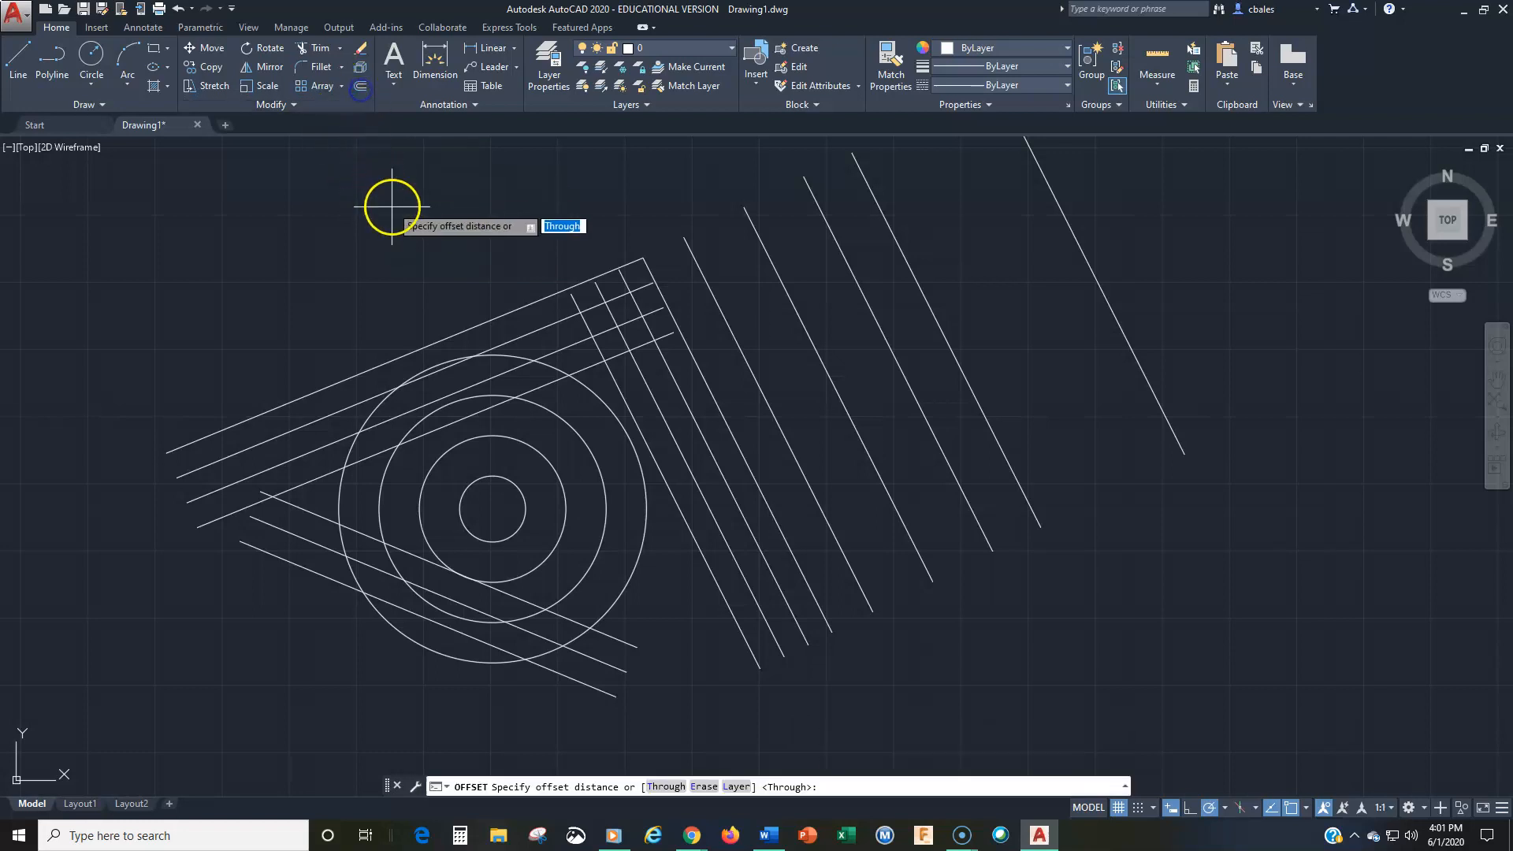
key("Down")
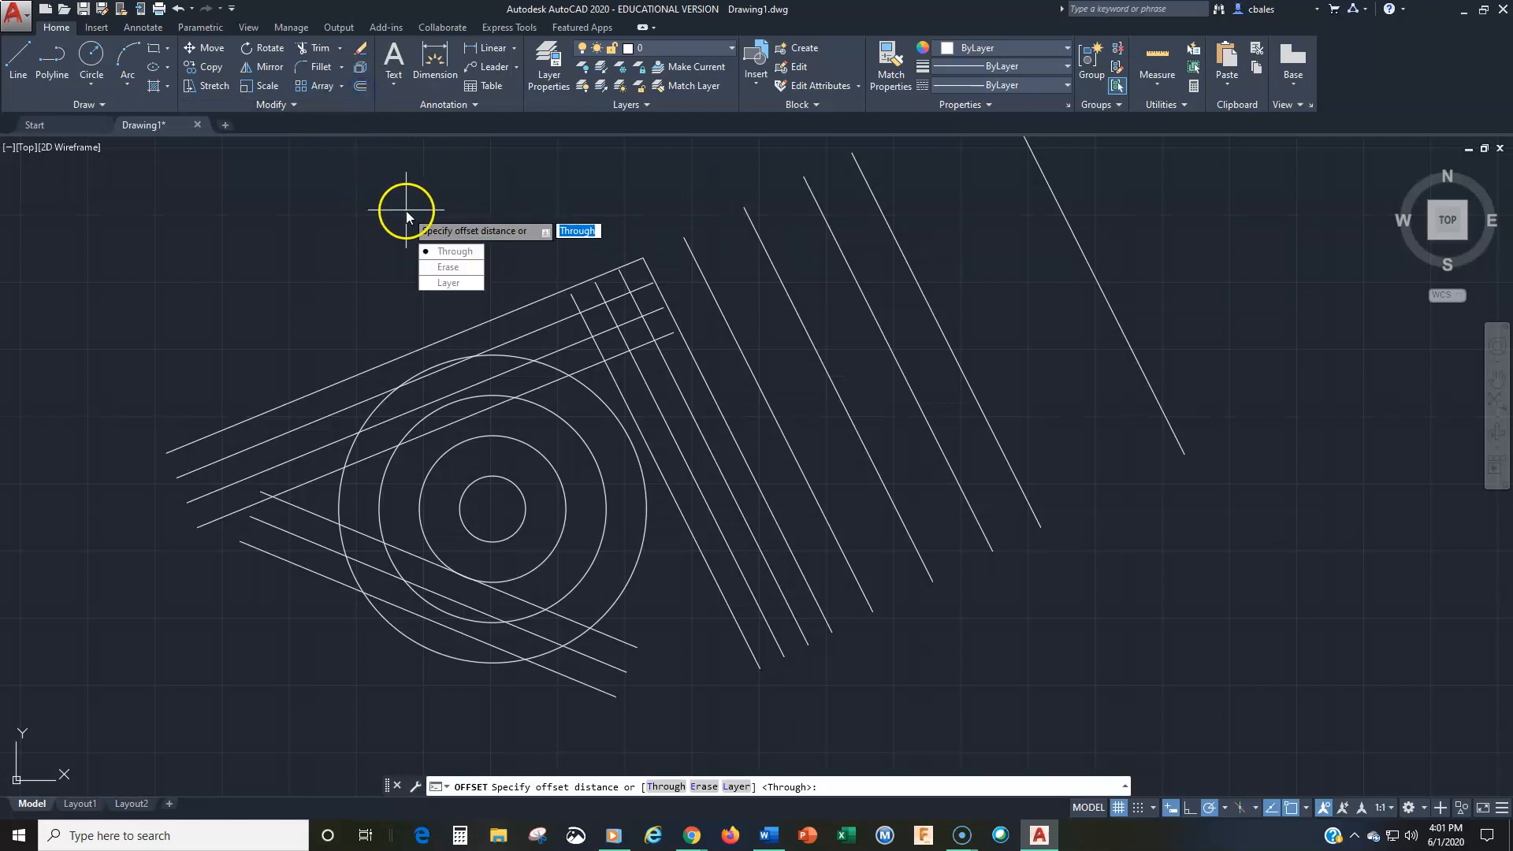
left_click(450, 267)
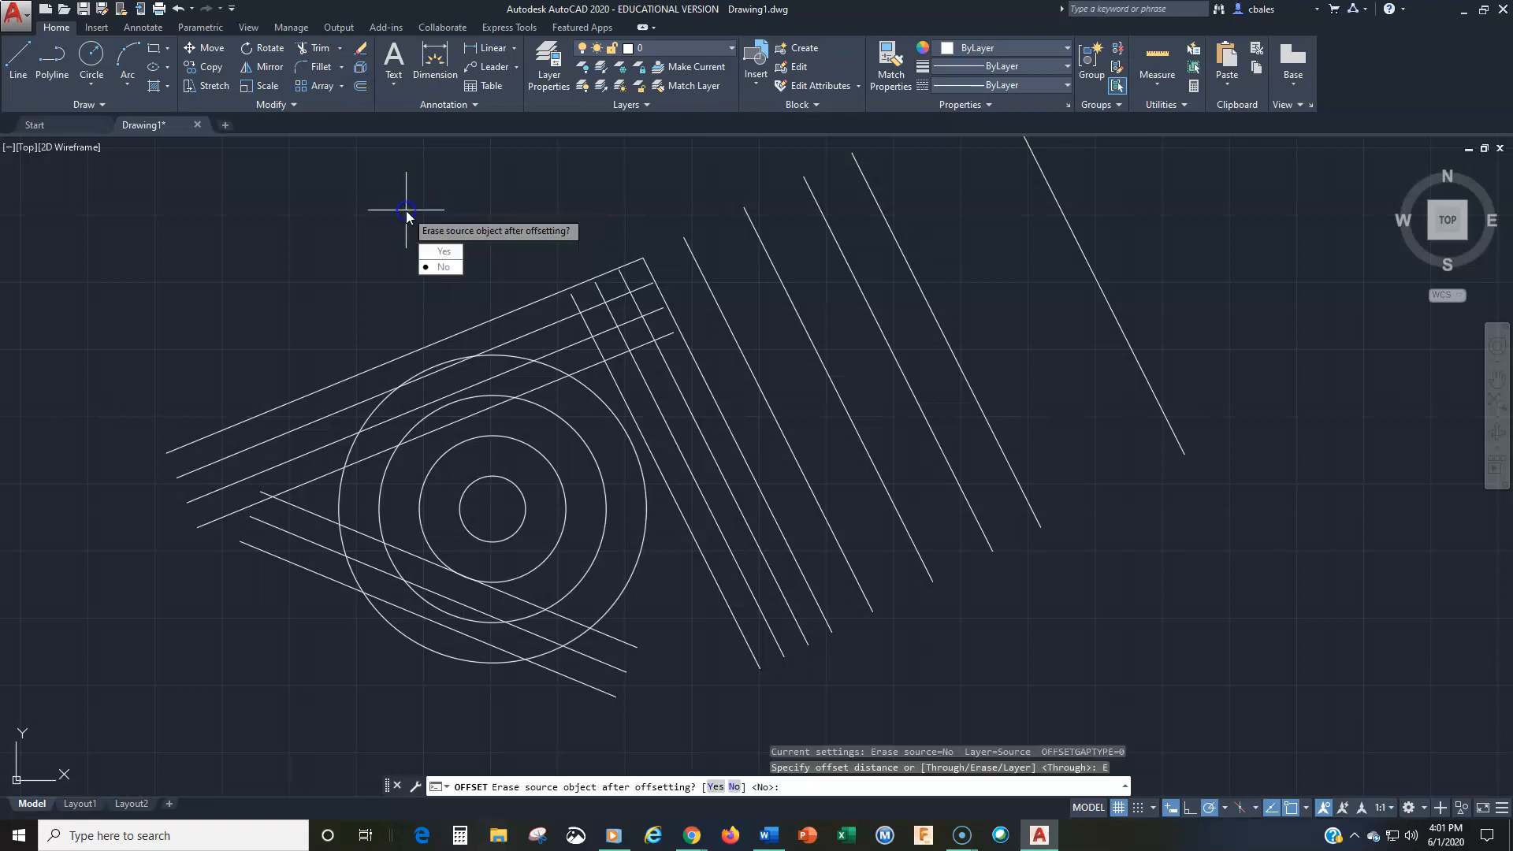
left_click(435, 252)
Set the offset distance to 1.5 and offset the outermost steep line outward three times in succession
middle_click_drag(521, 217, 249, 309)
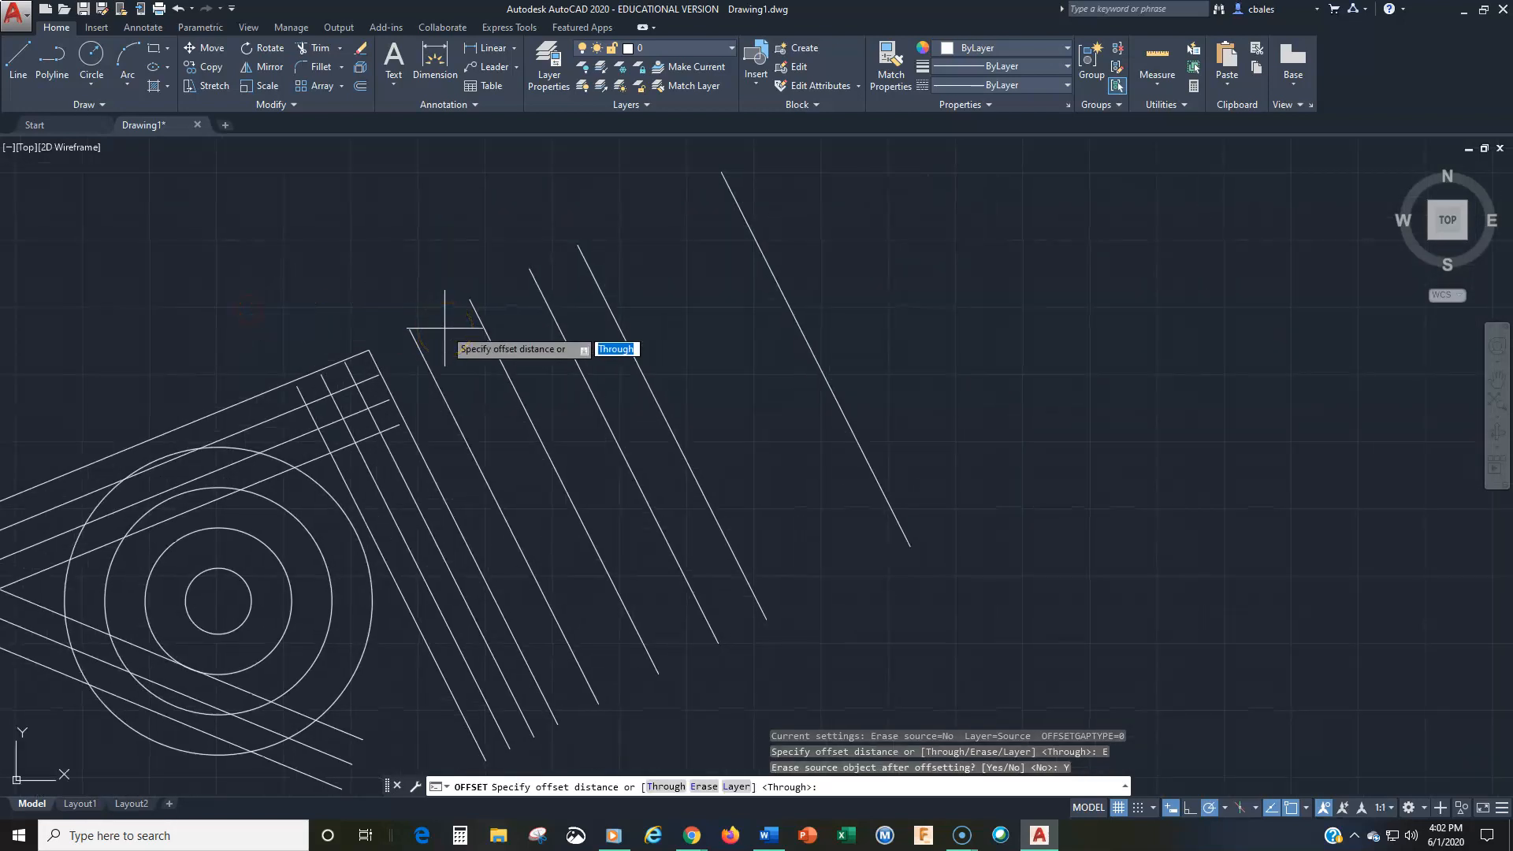
type("1.5")
key("Return")
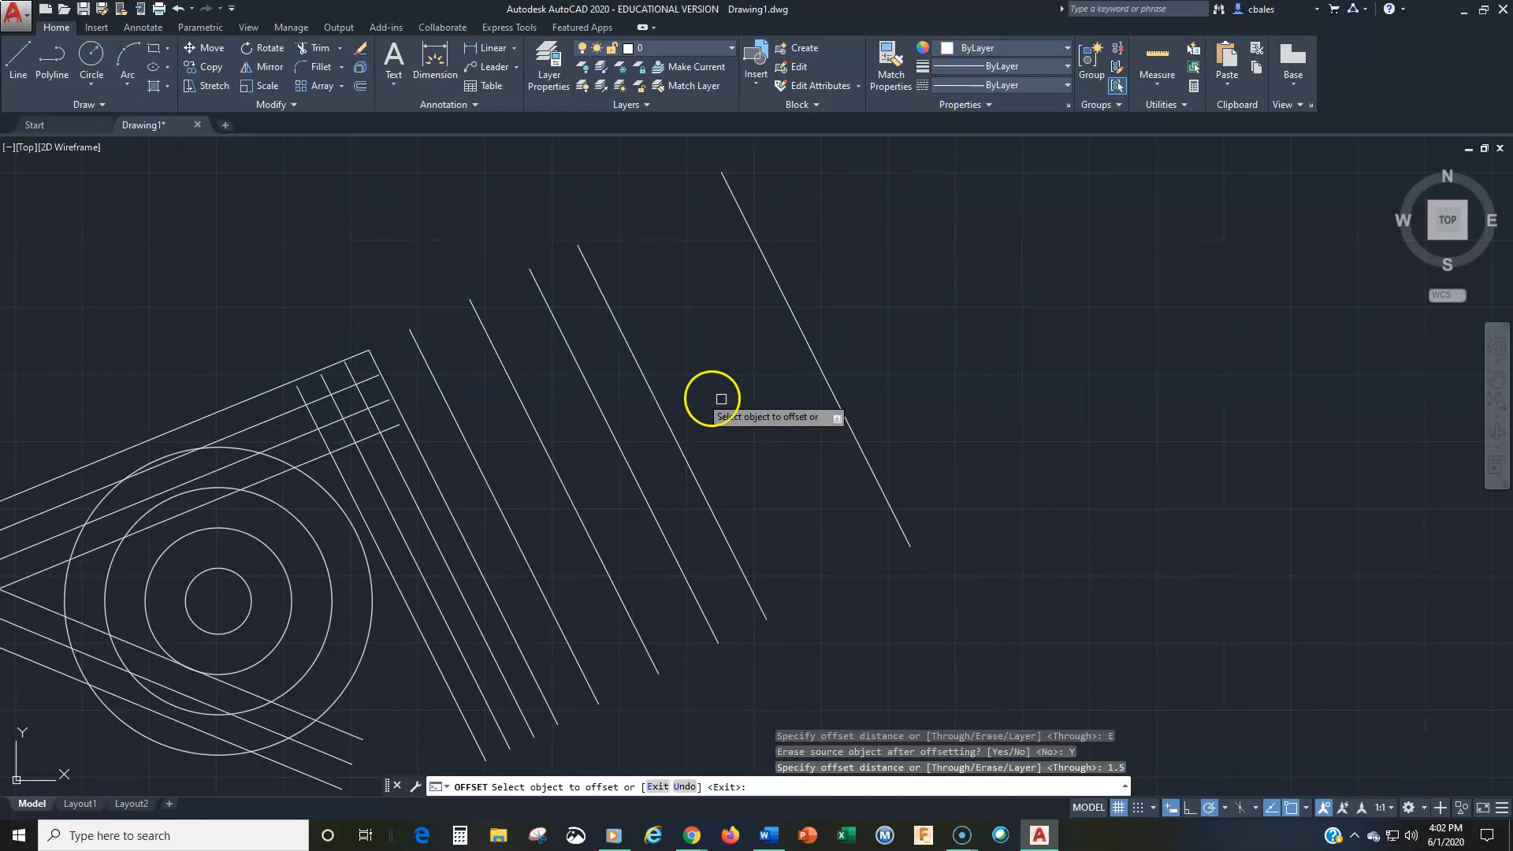
middle_click_drag(841, 413, 749, 494)
left_click(750, 494)
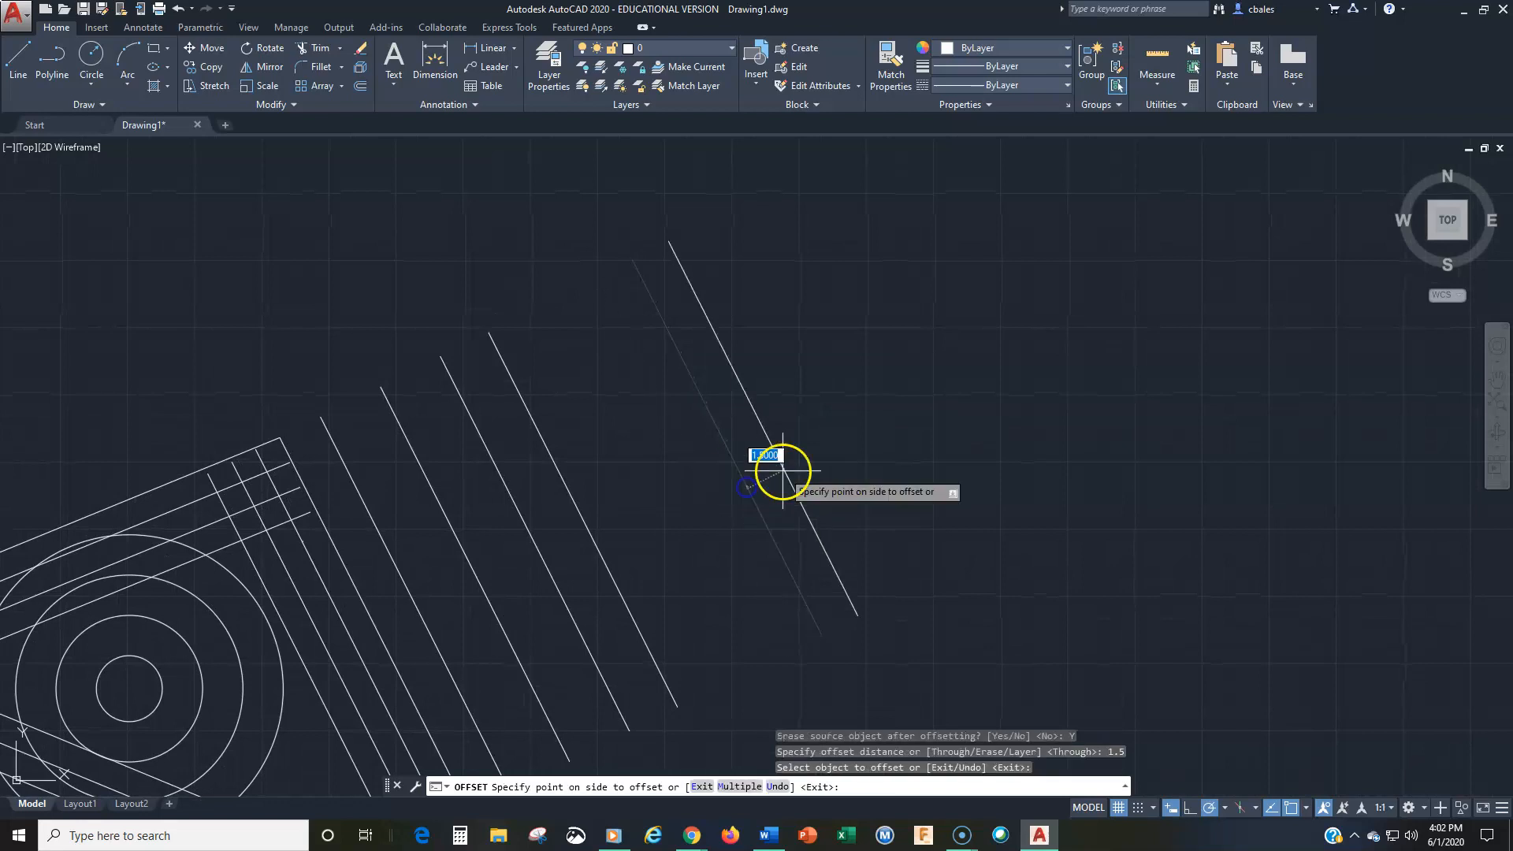
left_click(817, 454)
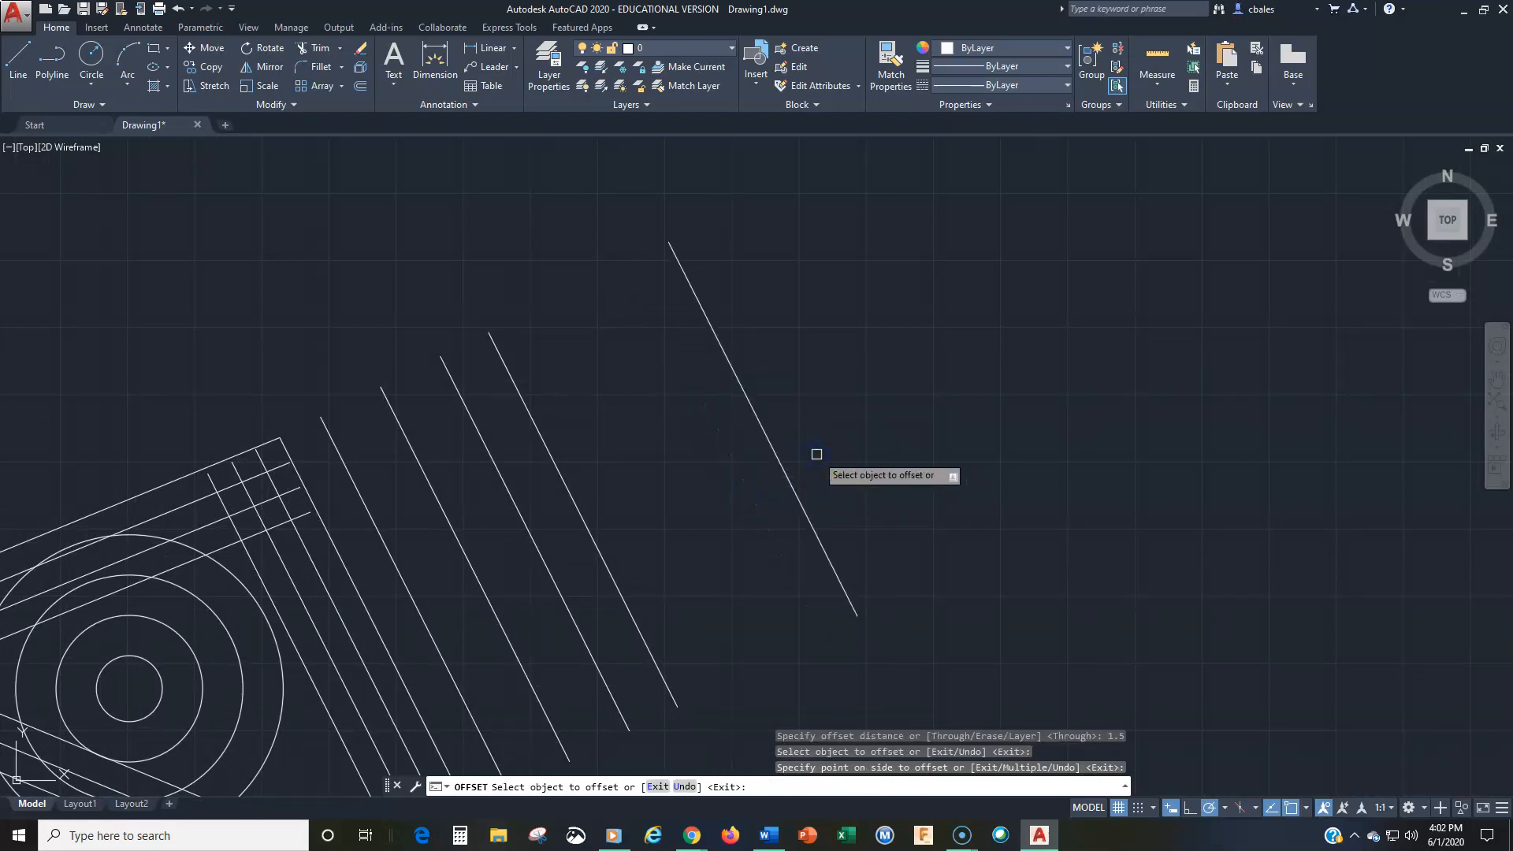
left_click(789, 483)
left_click(847, 466)
left_click(827, 465)
left_click(870, 465)
Offset the second-outermost steep line outward twice at the 1.5 distance and leave the Offset command
left_click(618, 590)
left_click(665, 575)
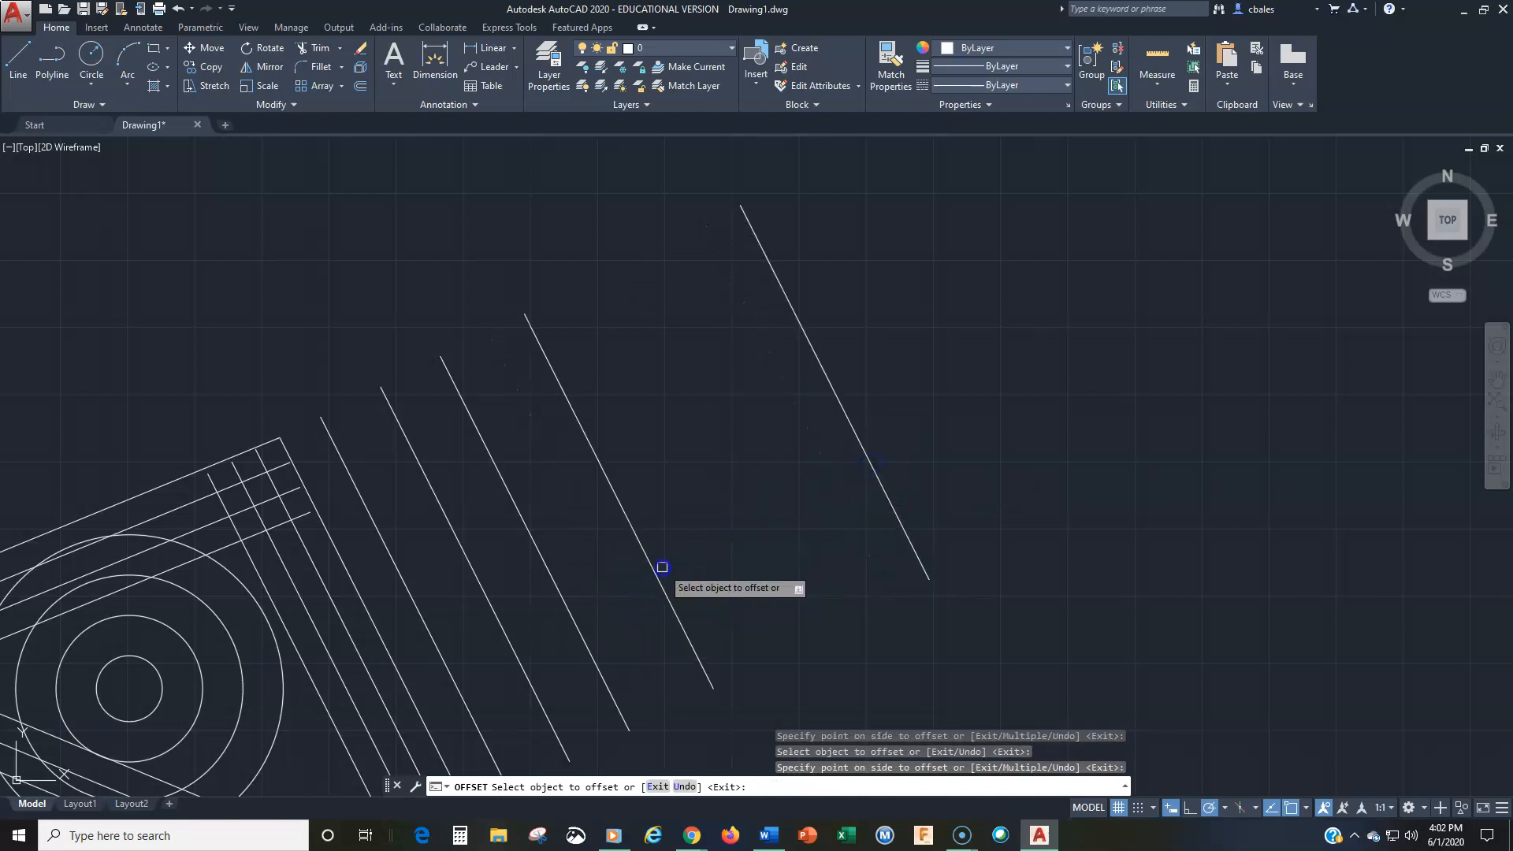
left_click(657, 584)
left_click(687, 582)
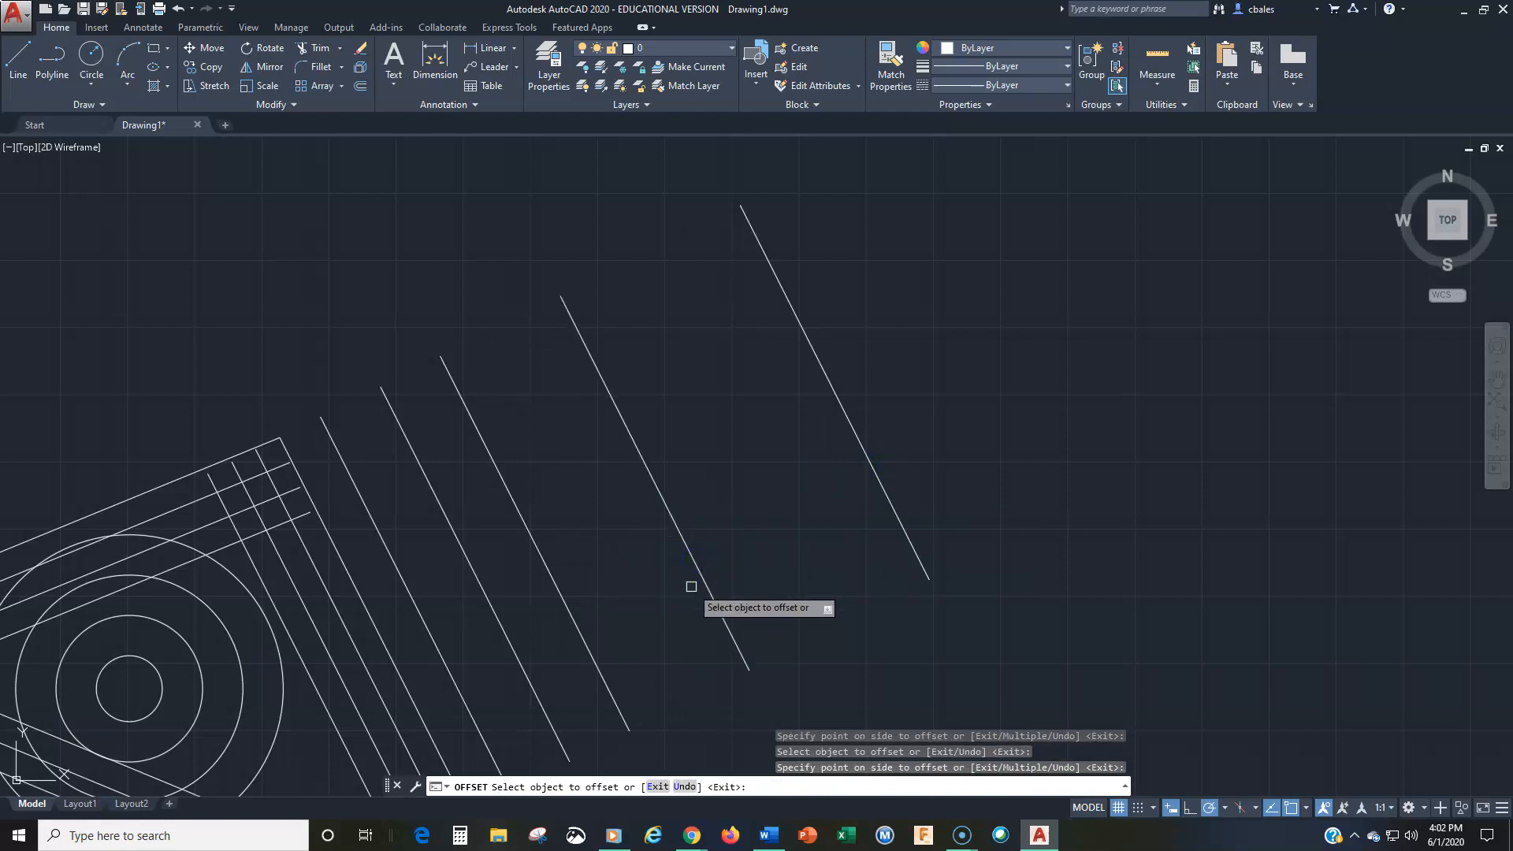
key("Return")
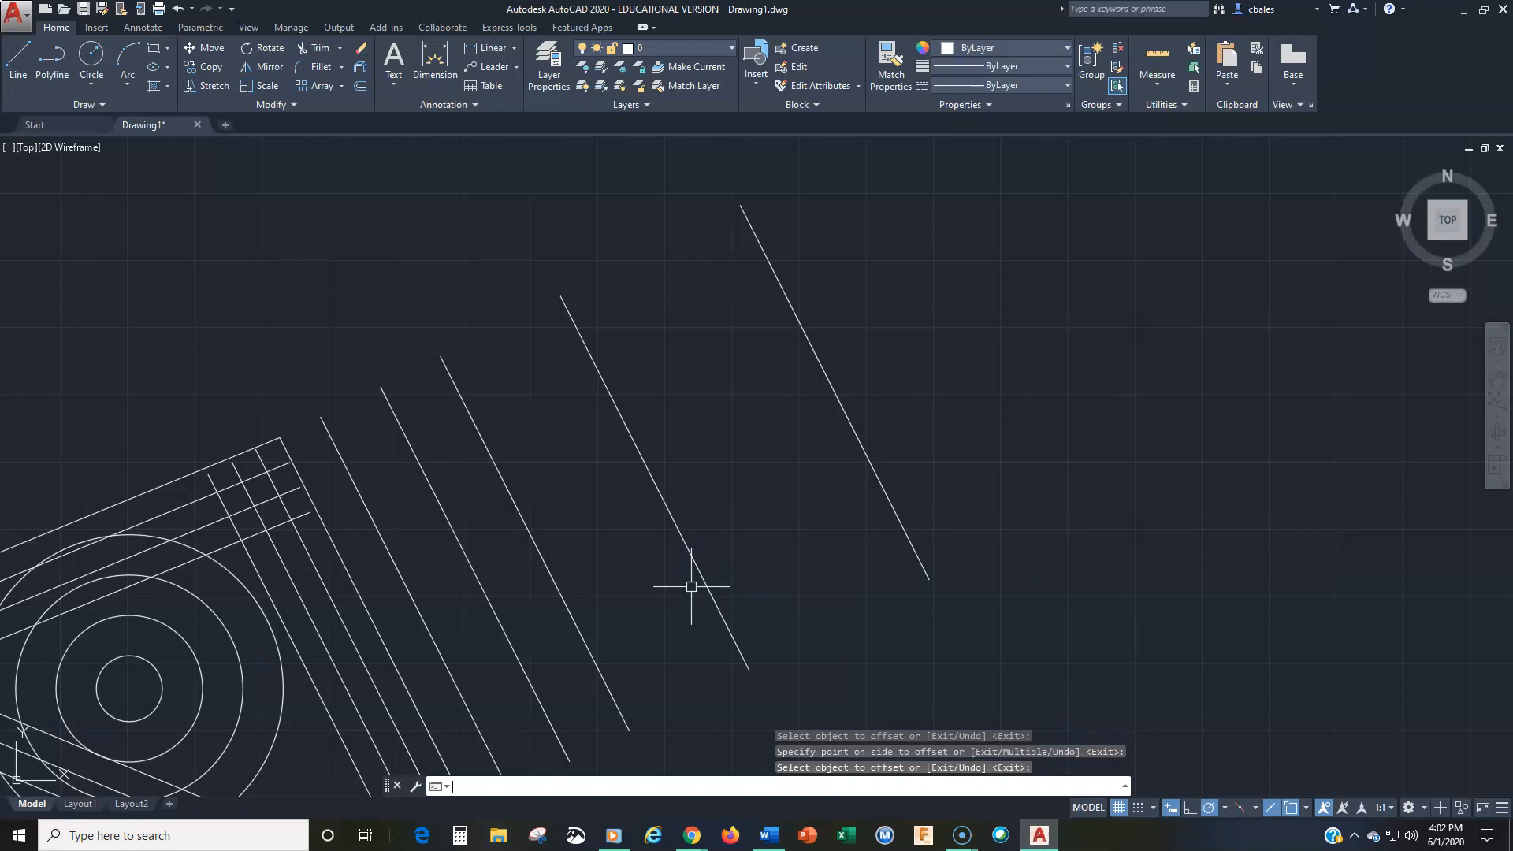
Offset the second-outermost steep line outward twice at a distance of 1 with source erasing active, and end the command
key("Return")
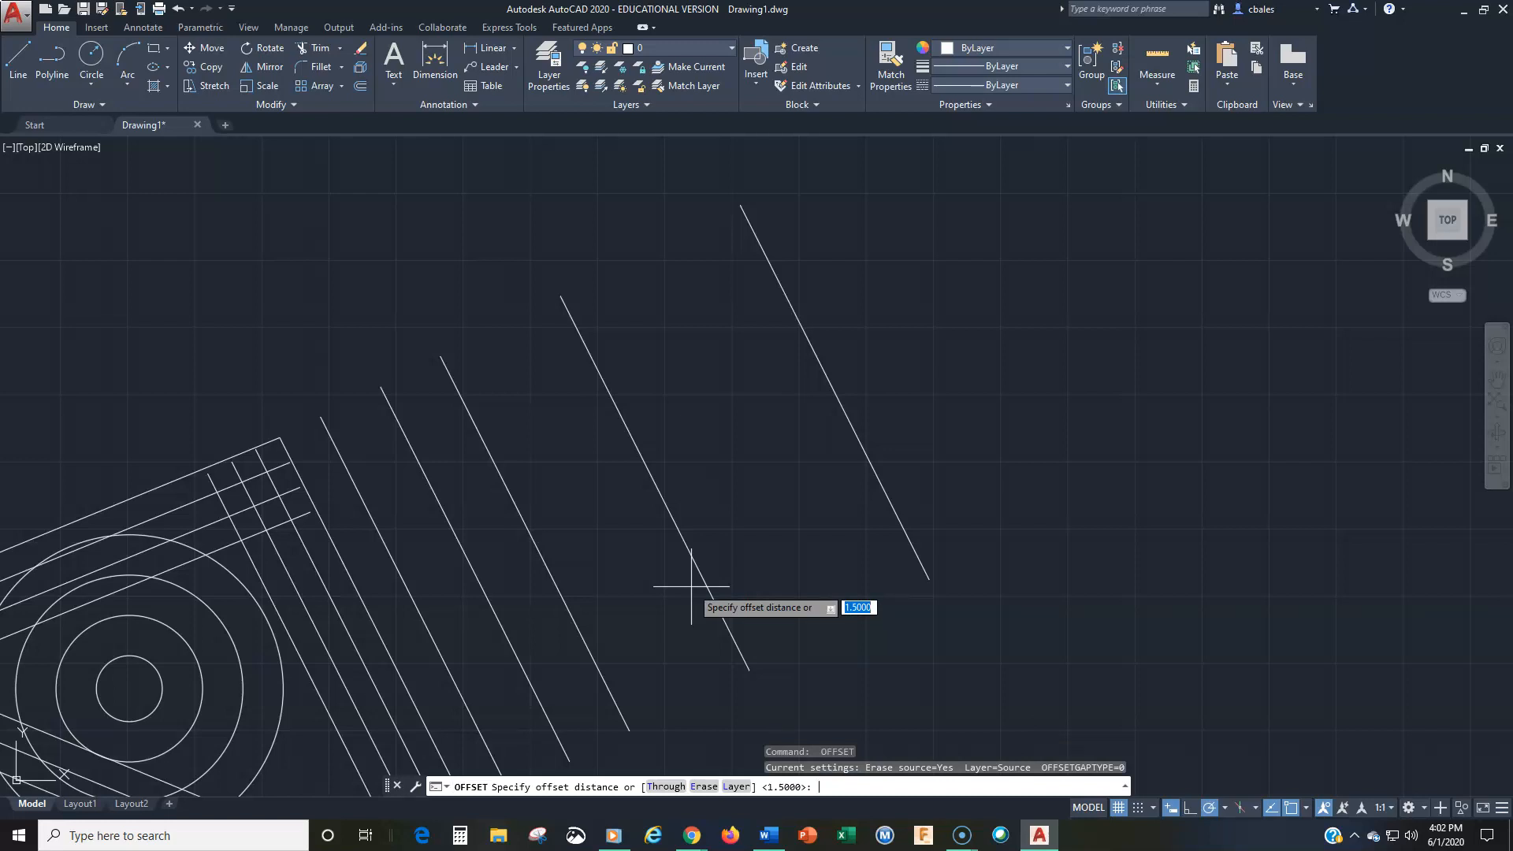
type("1")
key("Return")
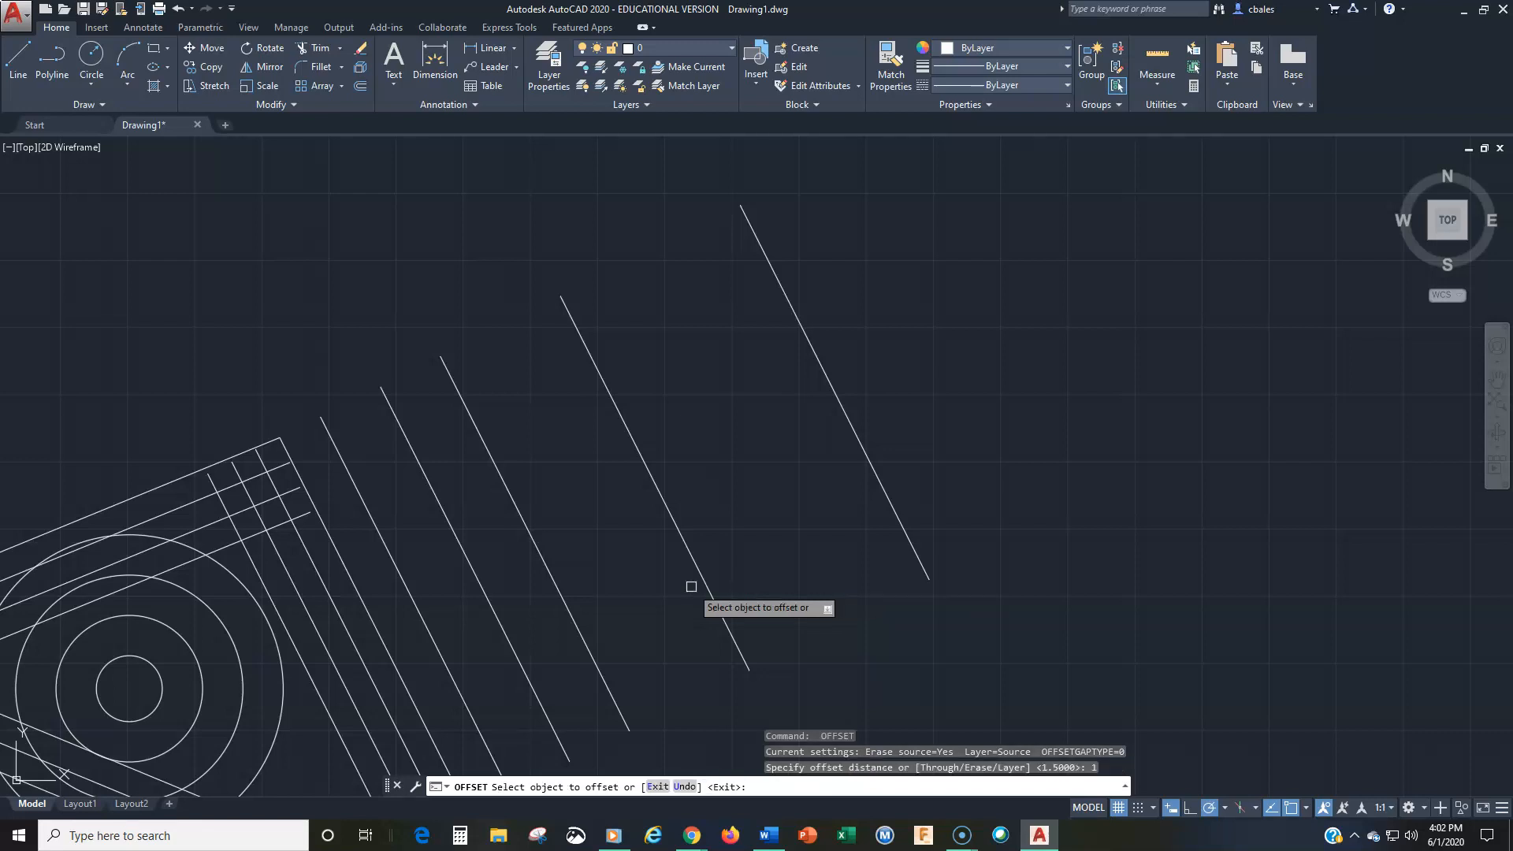
left_click(704, 581)
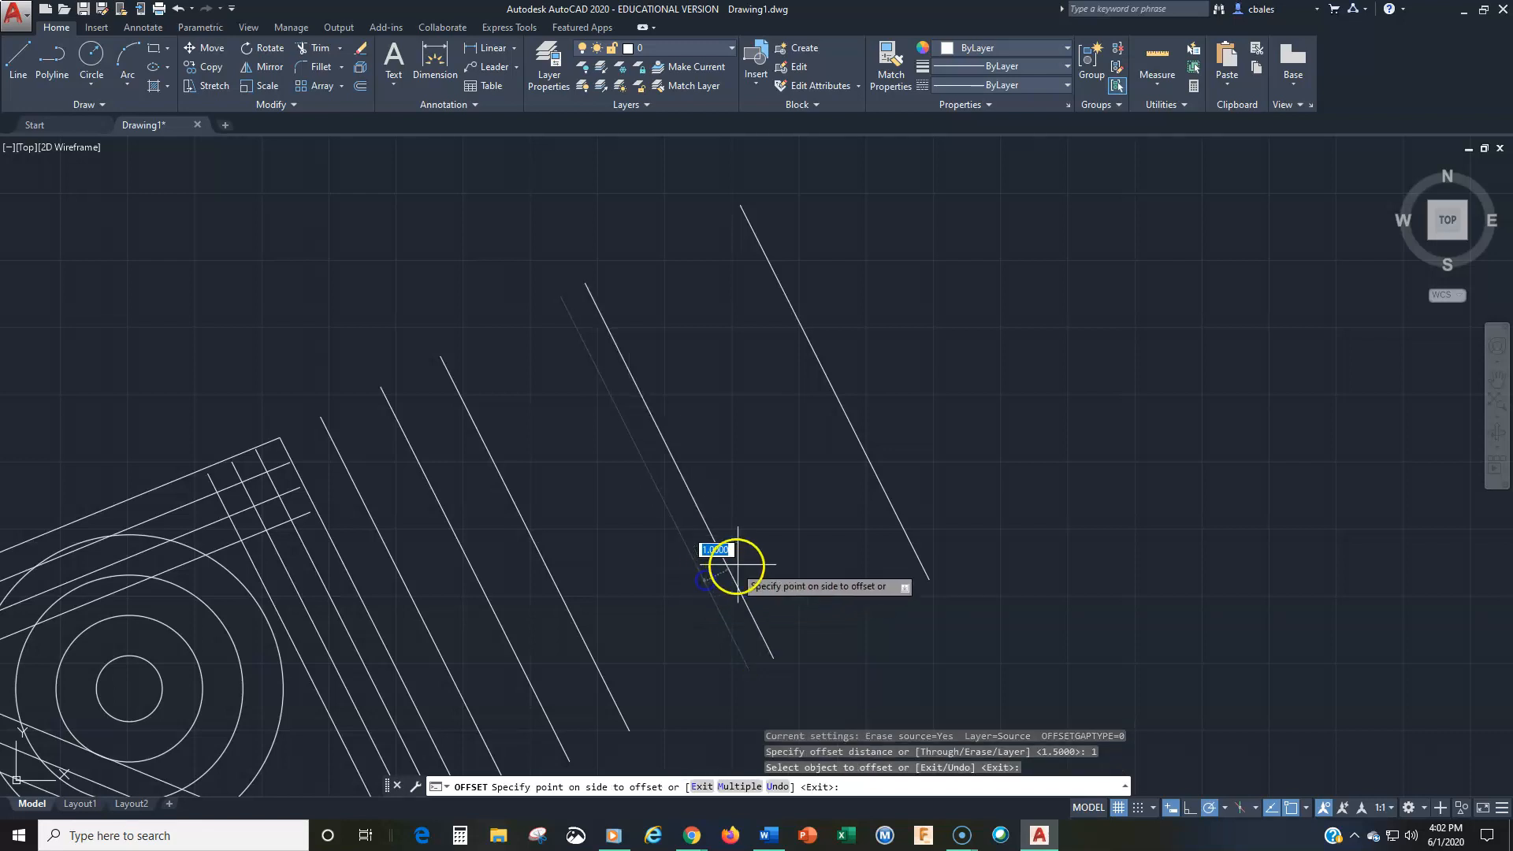
left_click(755, 558)
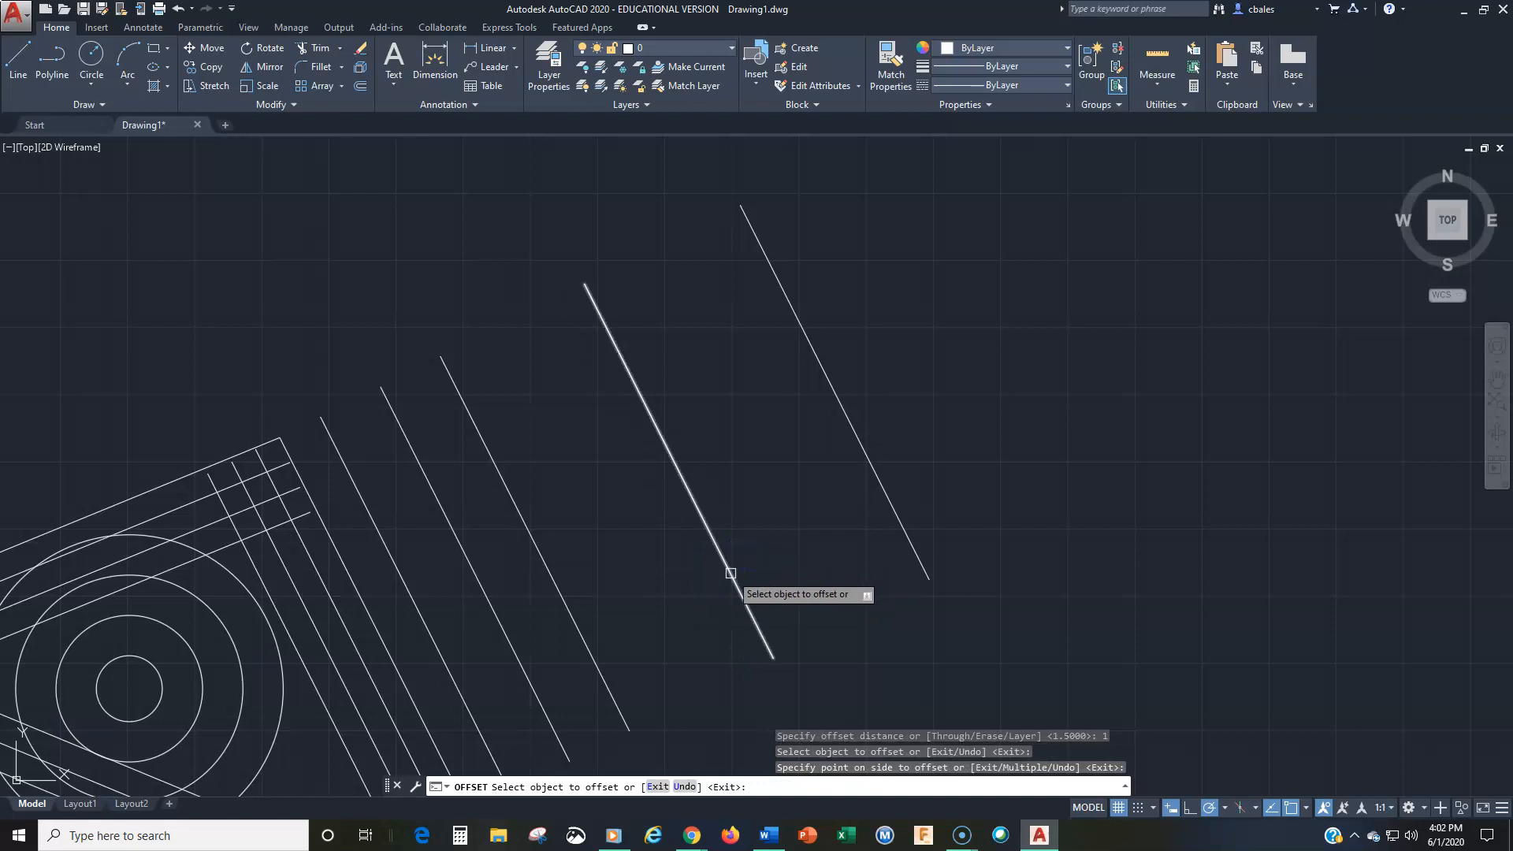
left_click(736, 584)
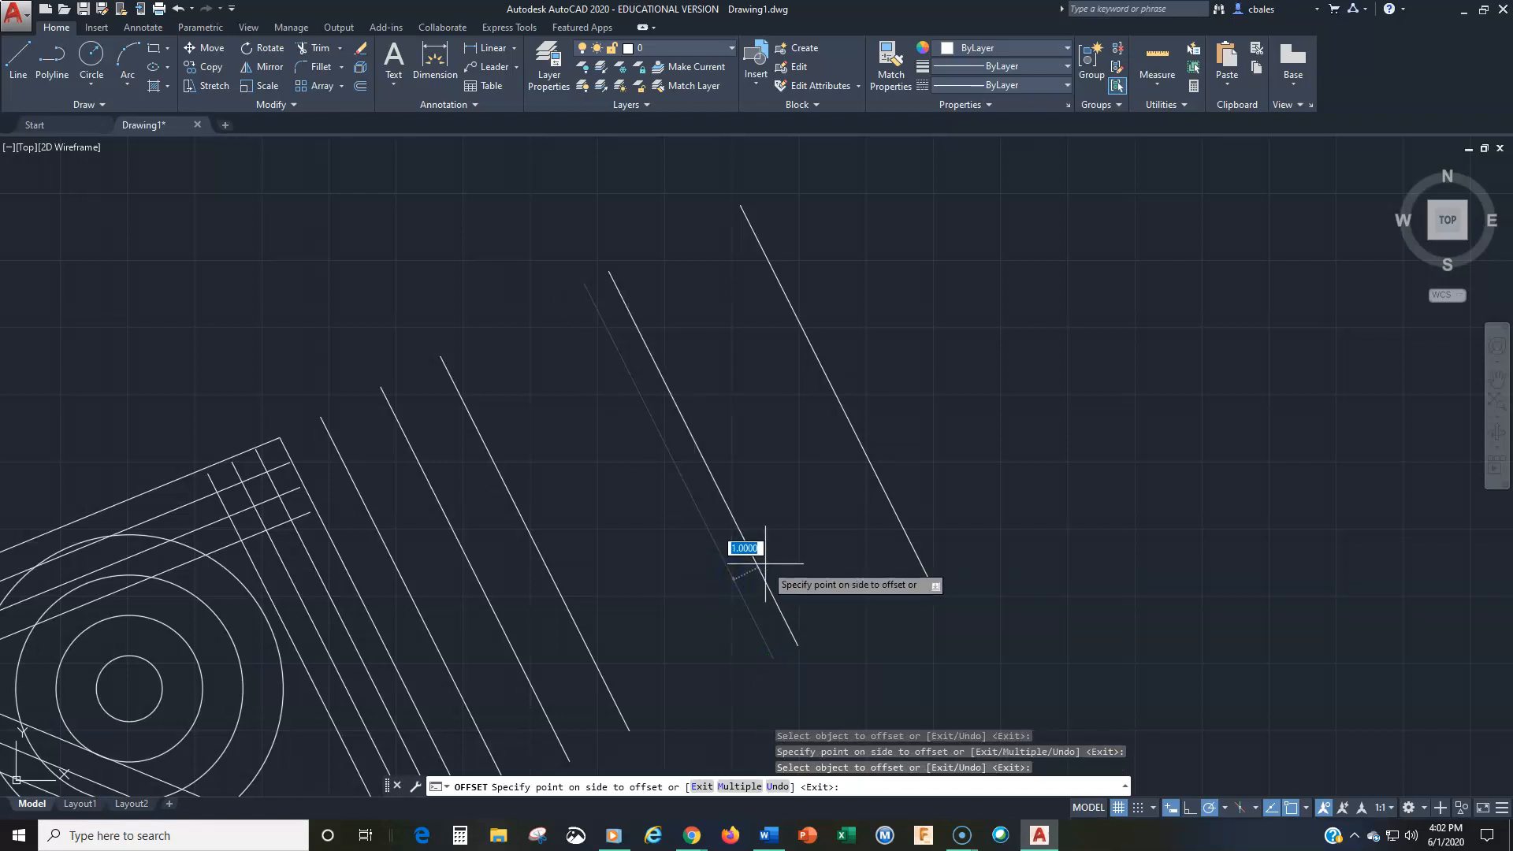
left_click(765, 564)
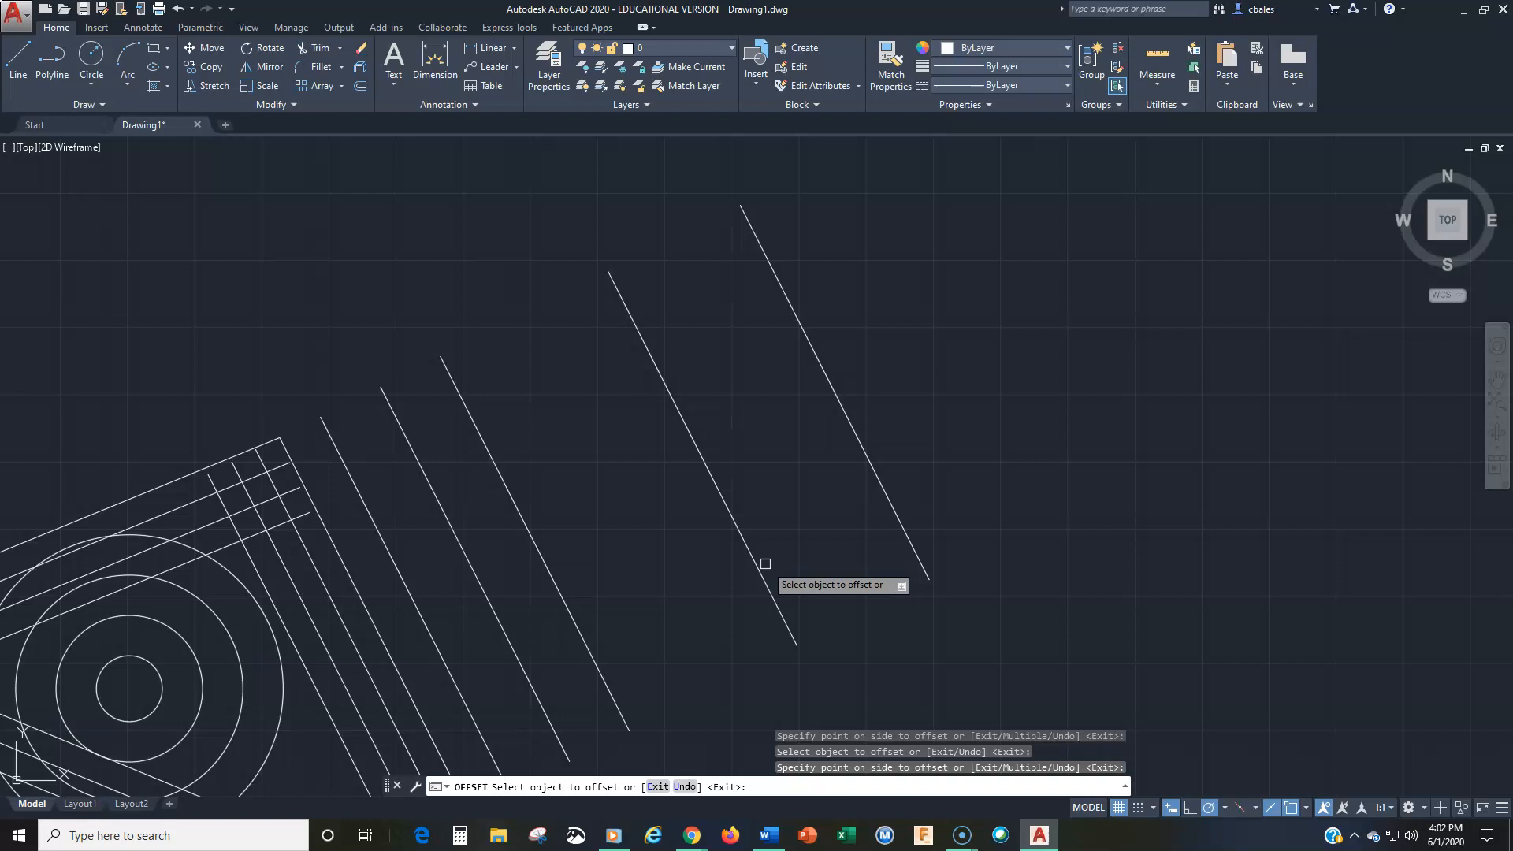
key("Escape")
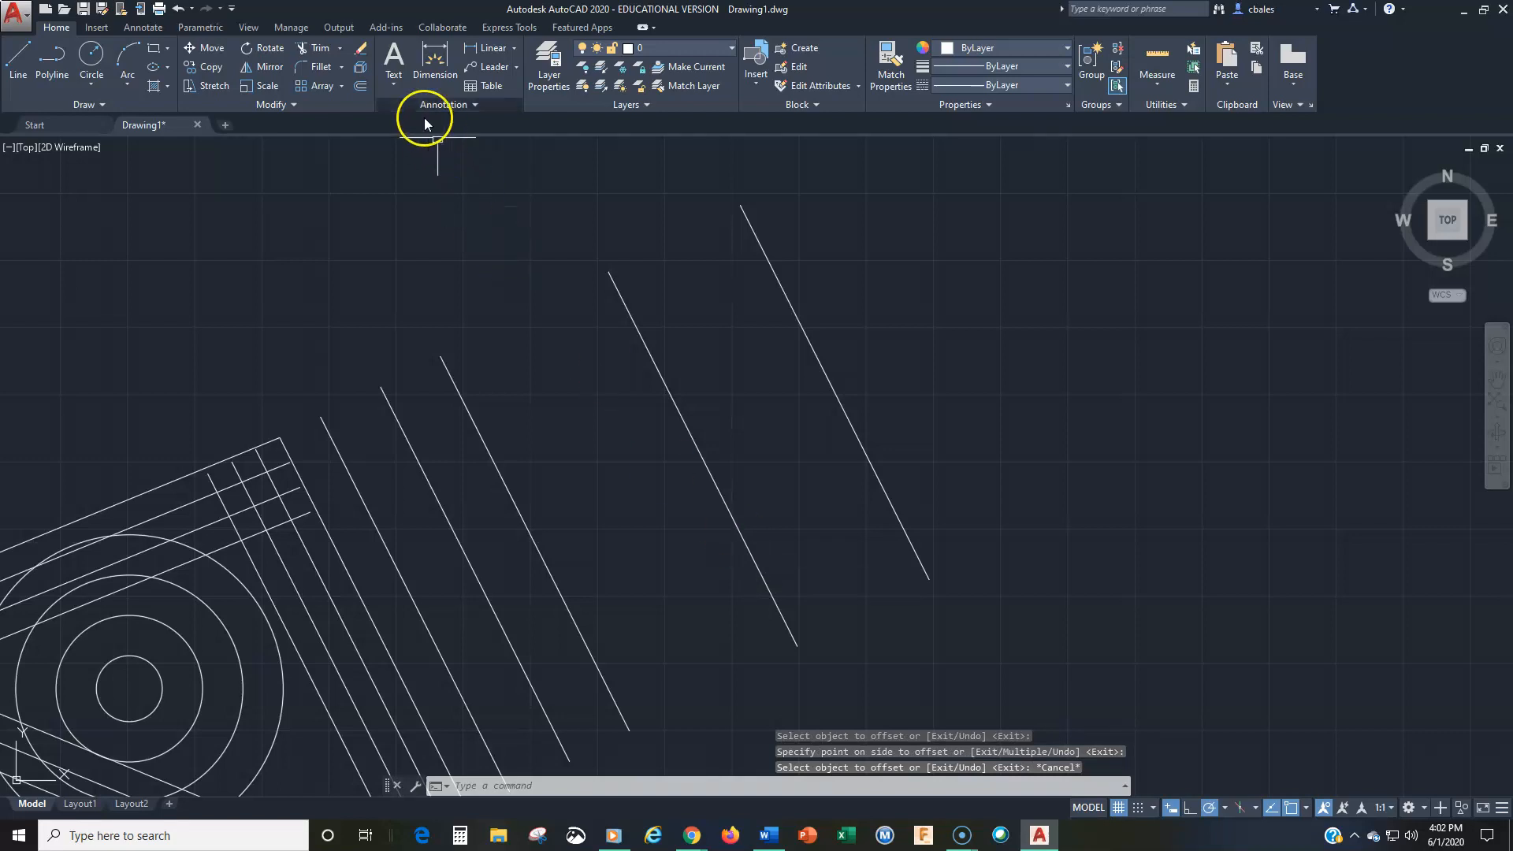
Restart the Offset command and set its Erase option to No so source objects are kept
left_click(361, 87)
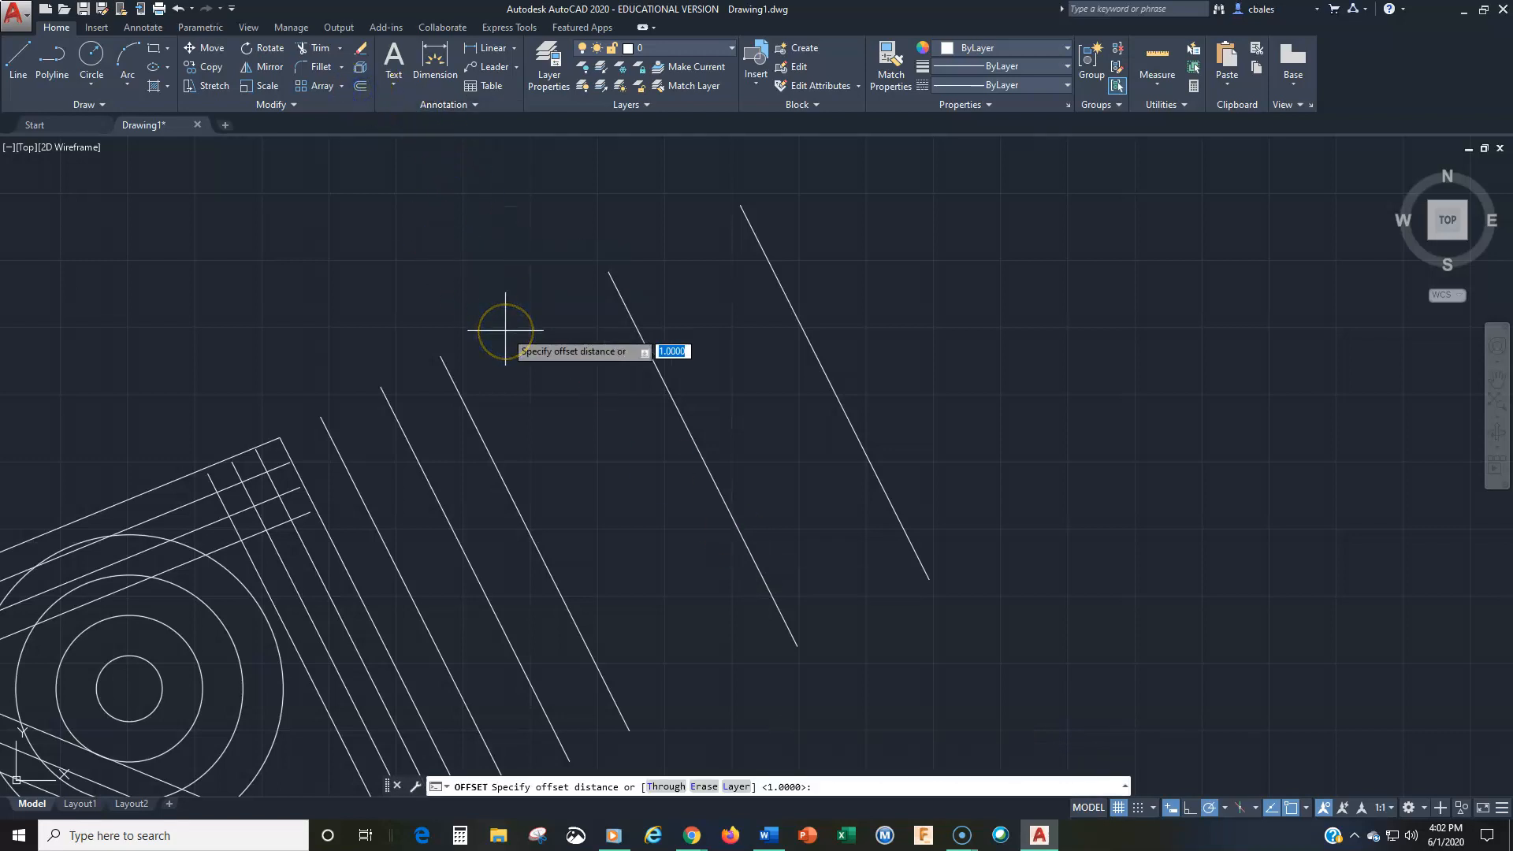
key("Down")
key("Down")
key("Down")
key("Return")
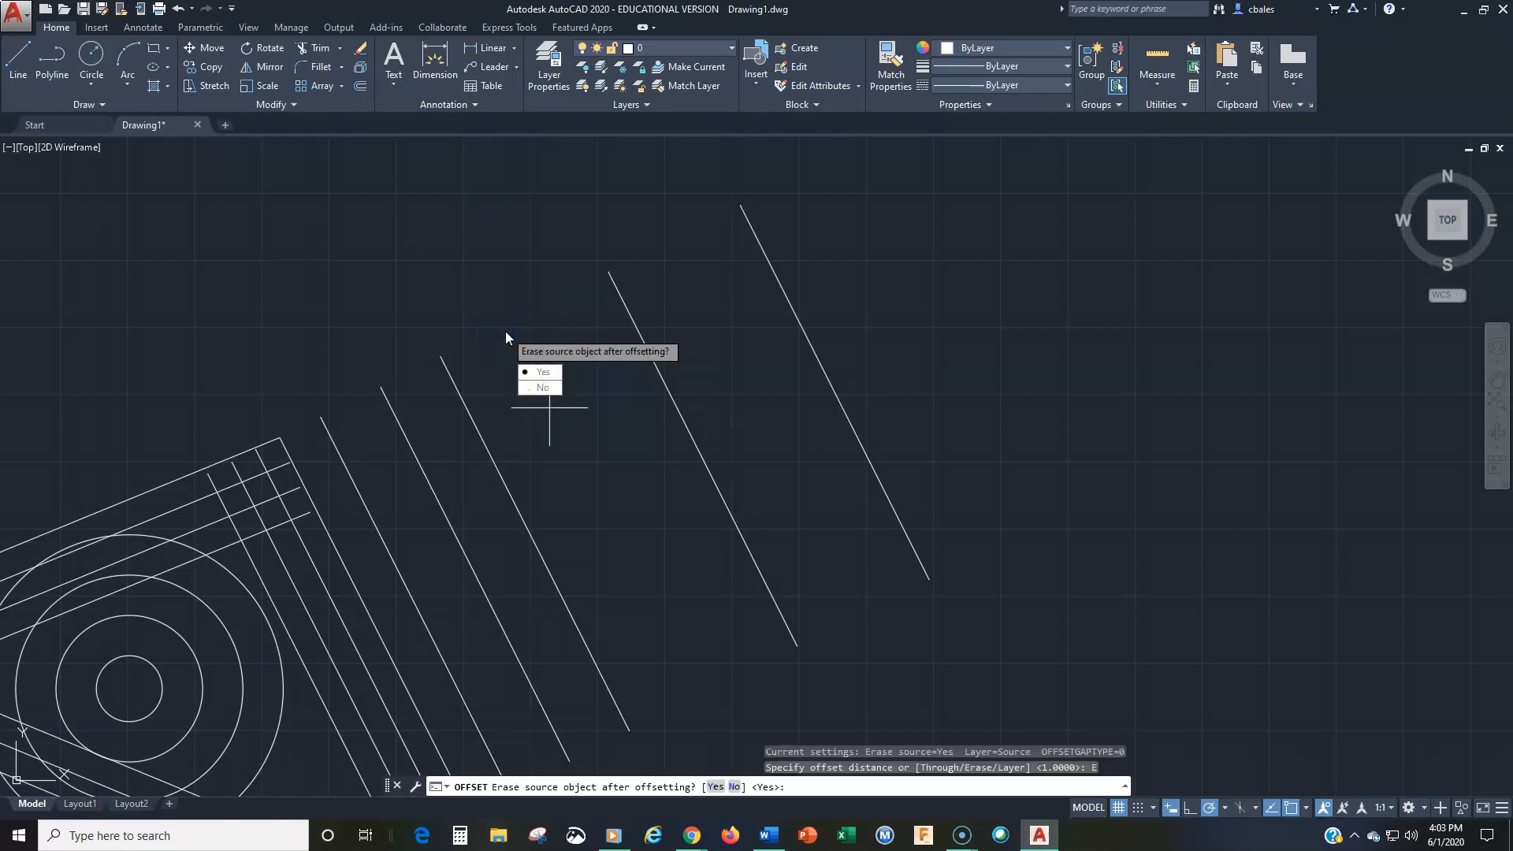
type("n")
key("Return")
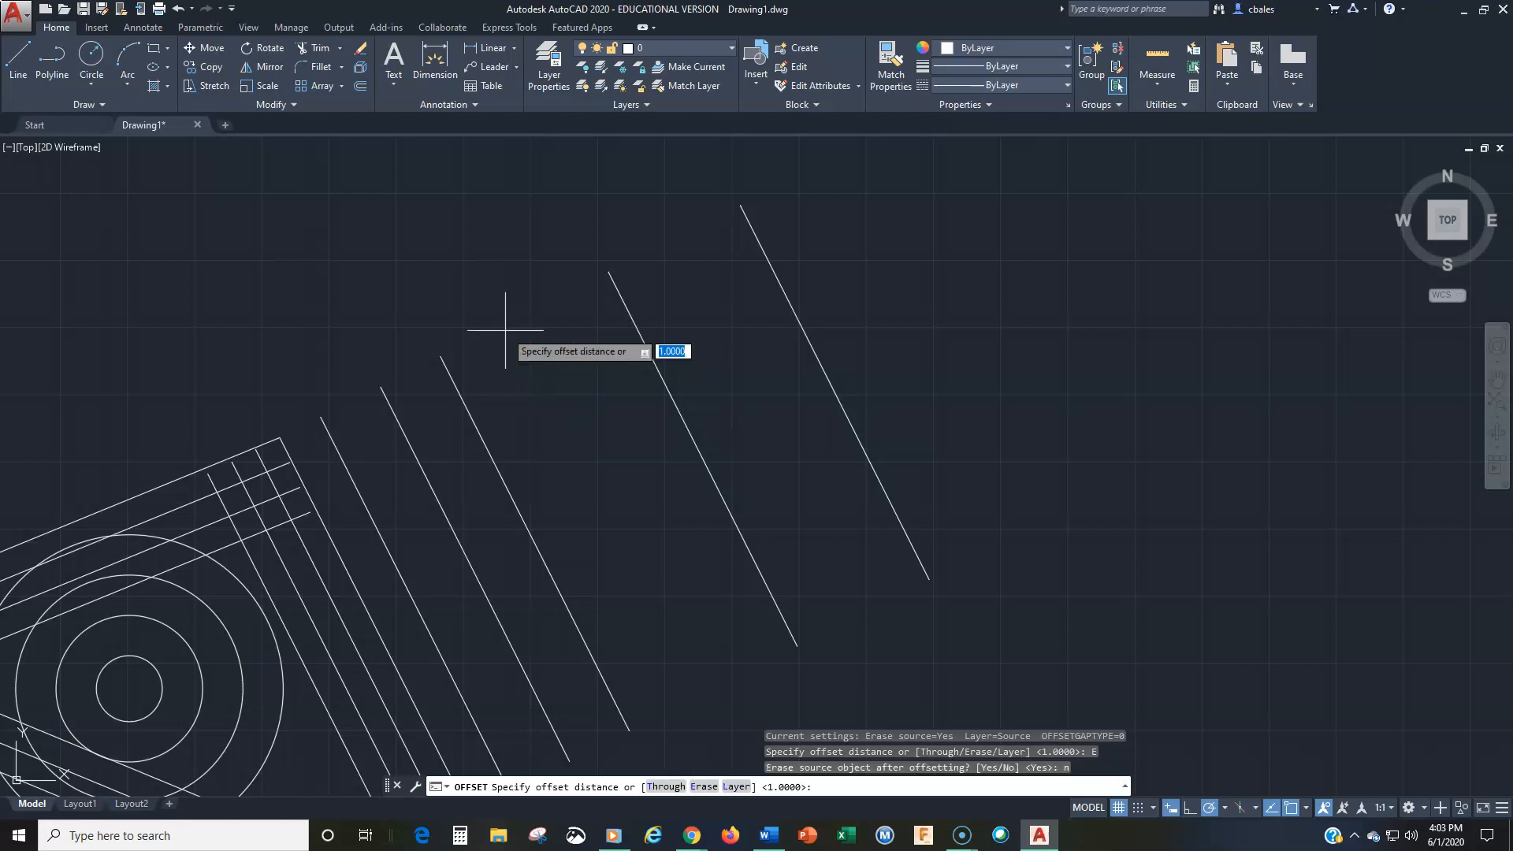
Offset the second-outermost steep line inward twice in succession at a distance of 0.75 and leave the Offset command
type(".75")
key("Return")
left_click(694, 442)
left_click(652, 459)
left_click(681, 458)
left_click(635, 487)
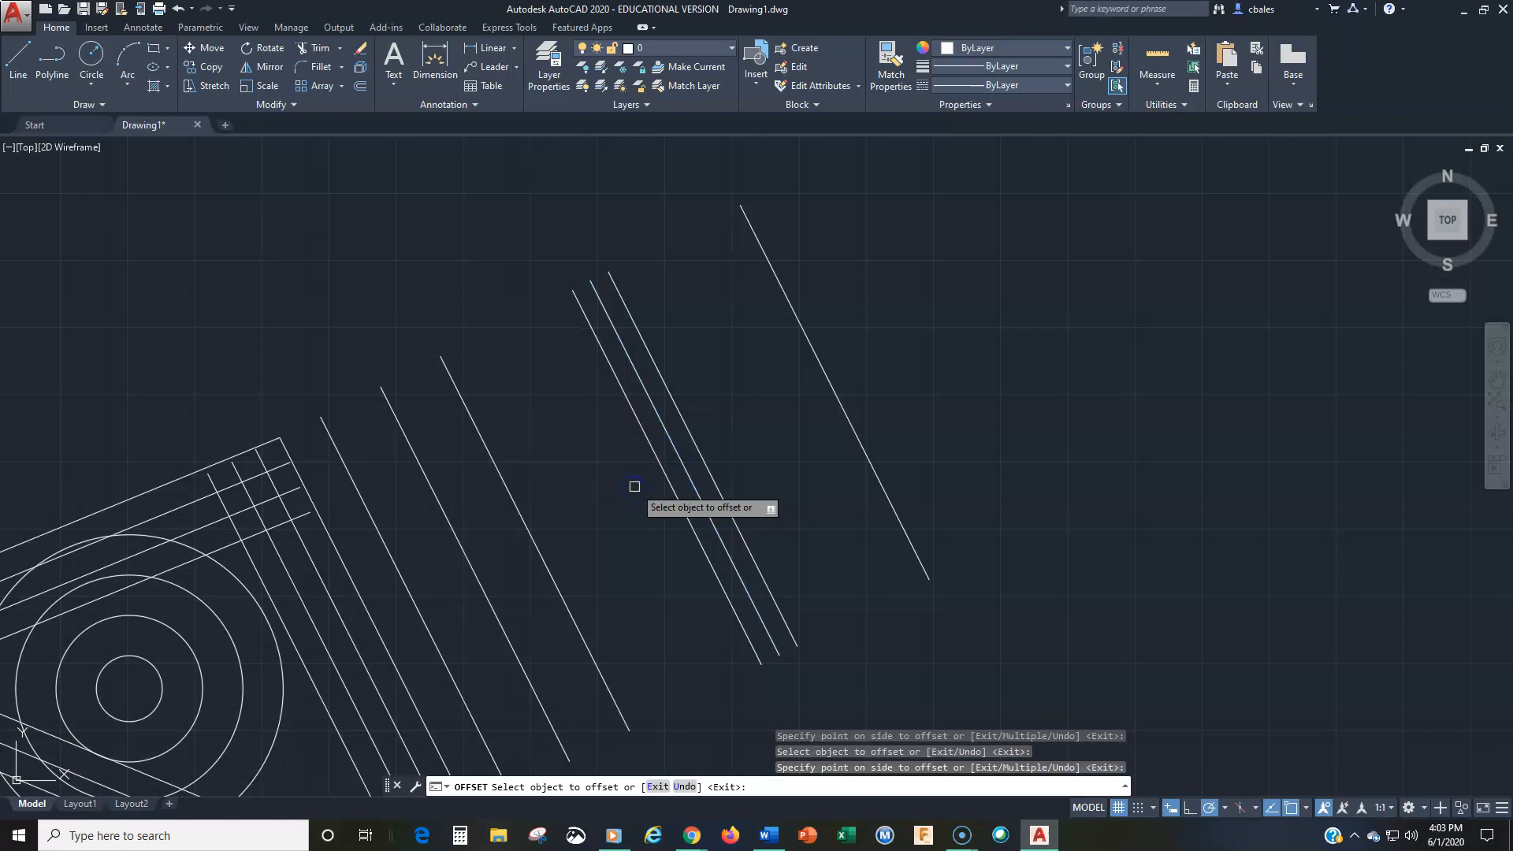
key("Return")
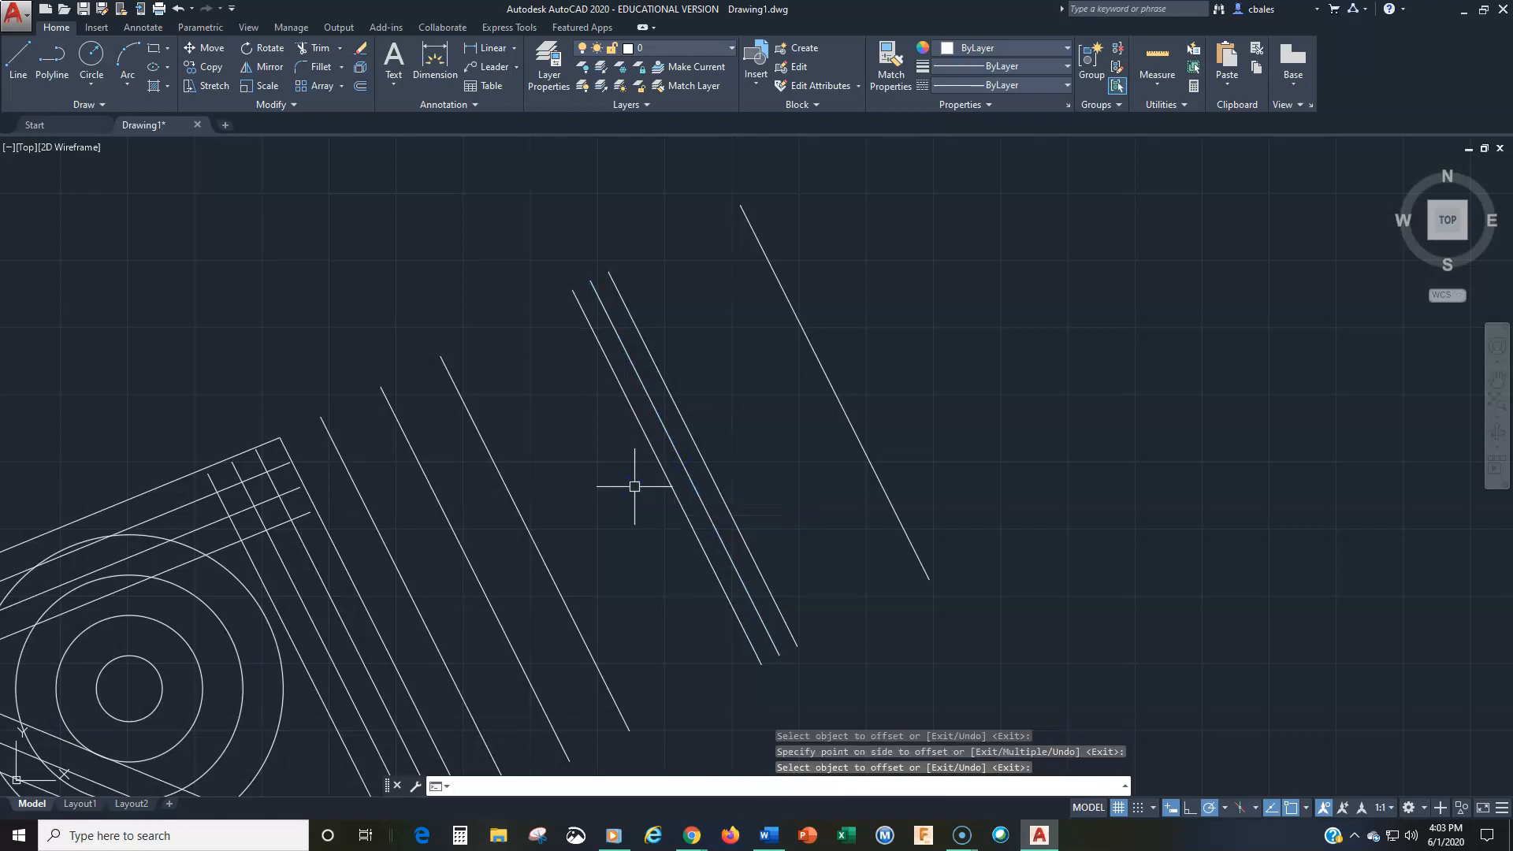
Examine the crossing steep and shallow lines near the corner, highlighting the ones that cross, and clear the selection
middle_click_drag(496, 514, 774, 419)
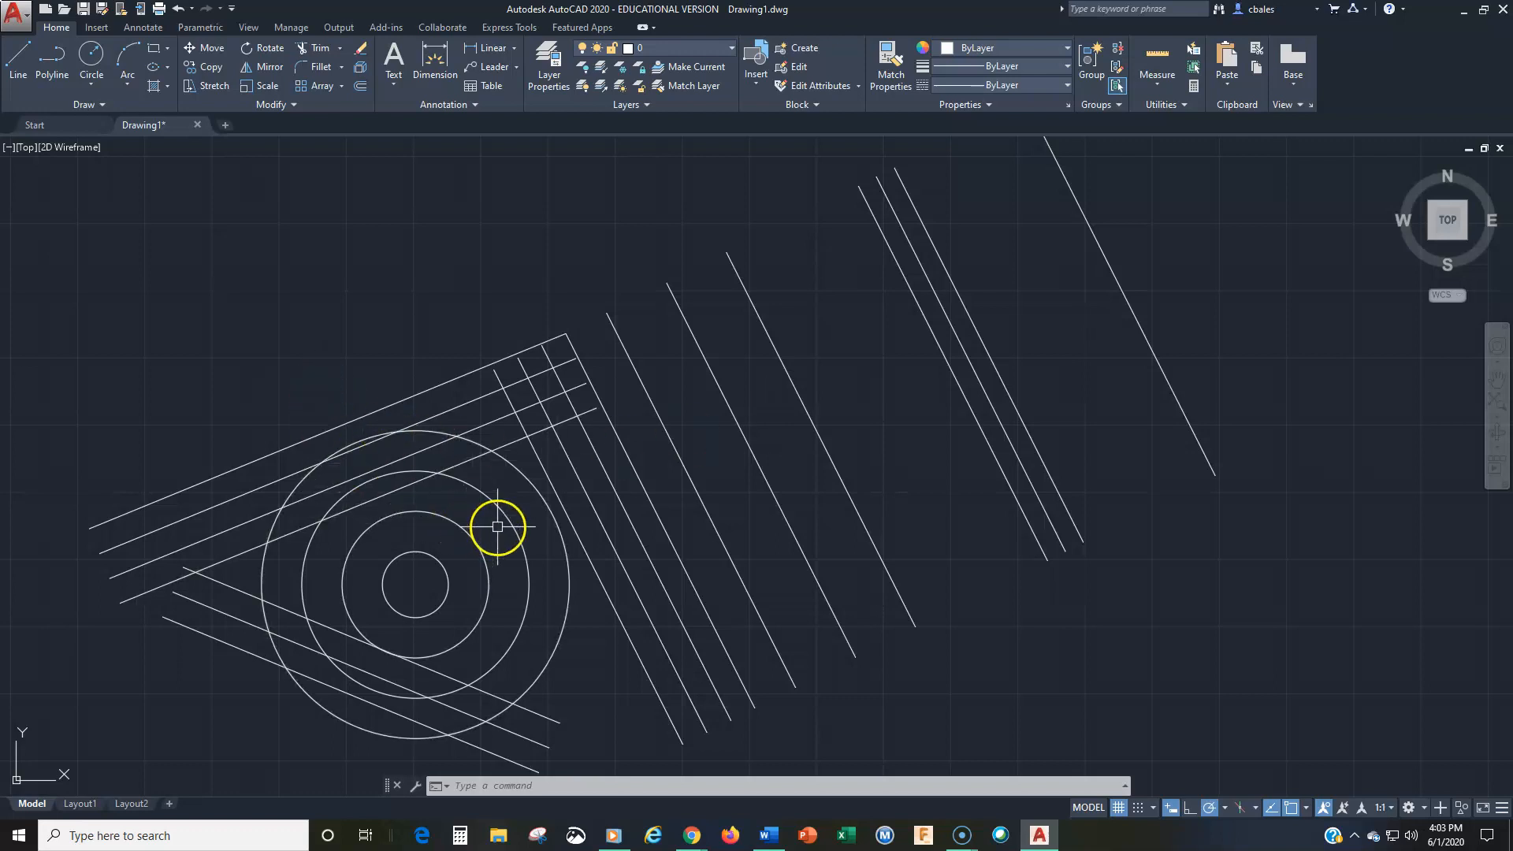
scroll(510, 439, "up", 4)
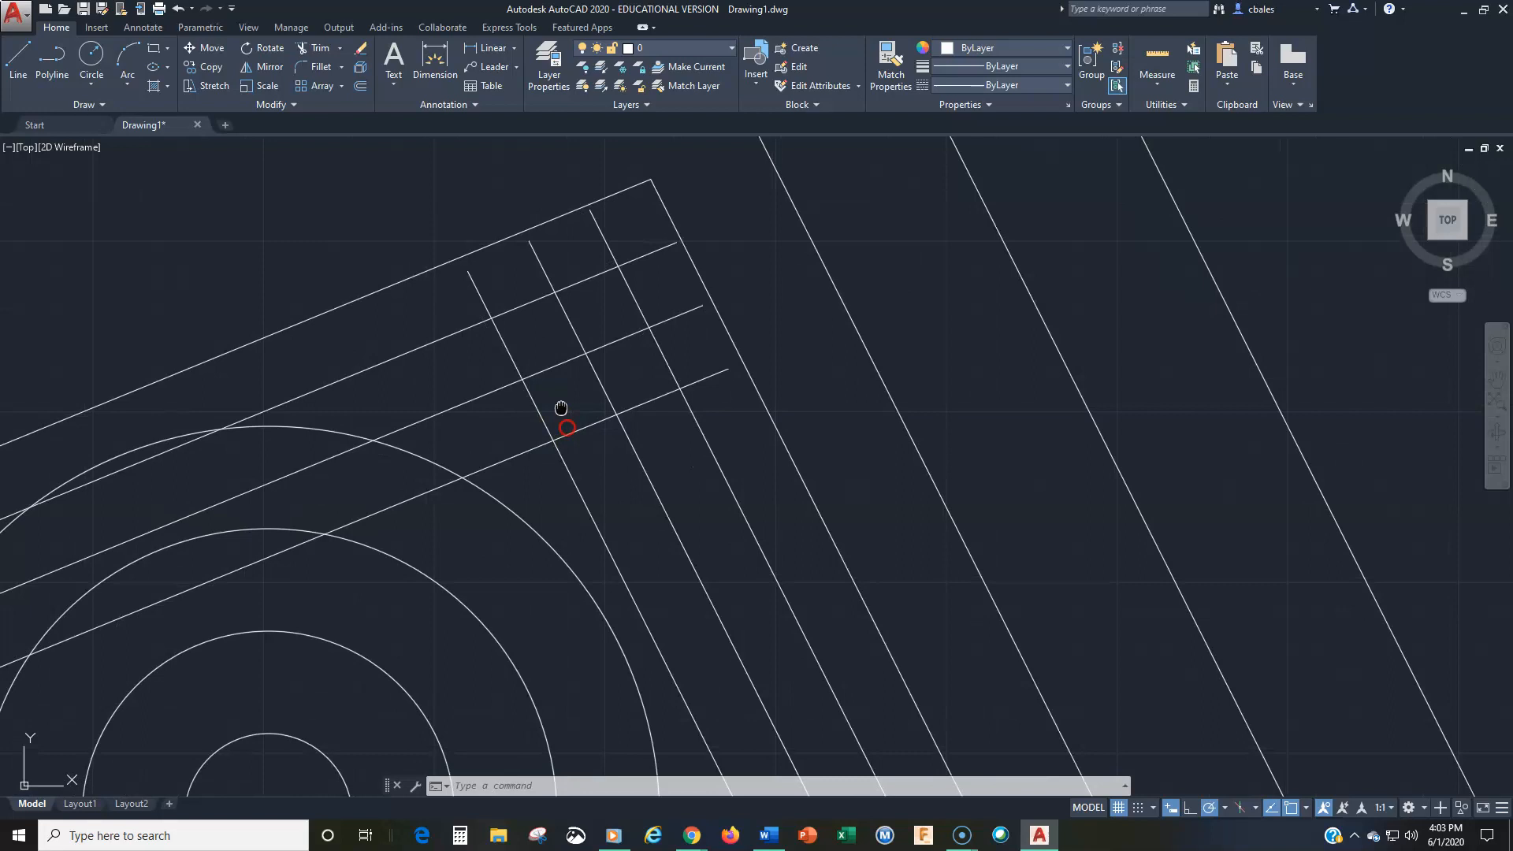
scroll(636, 511, "up", 2)
middle_click_drag(636, 512, 610, 536)
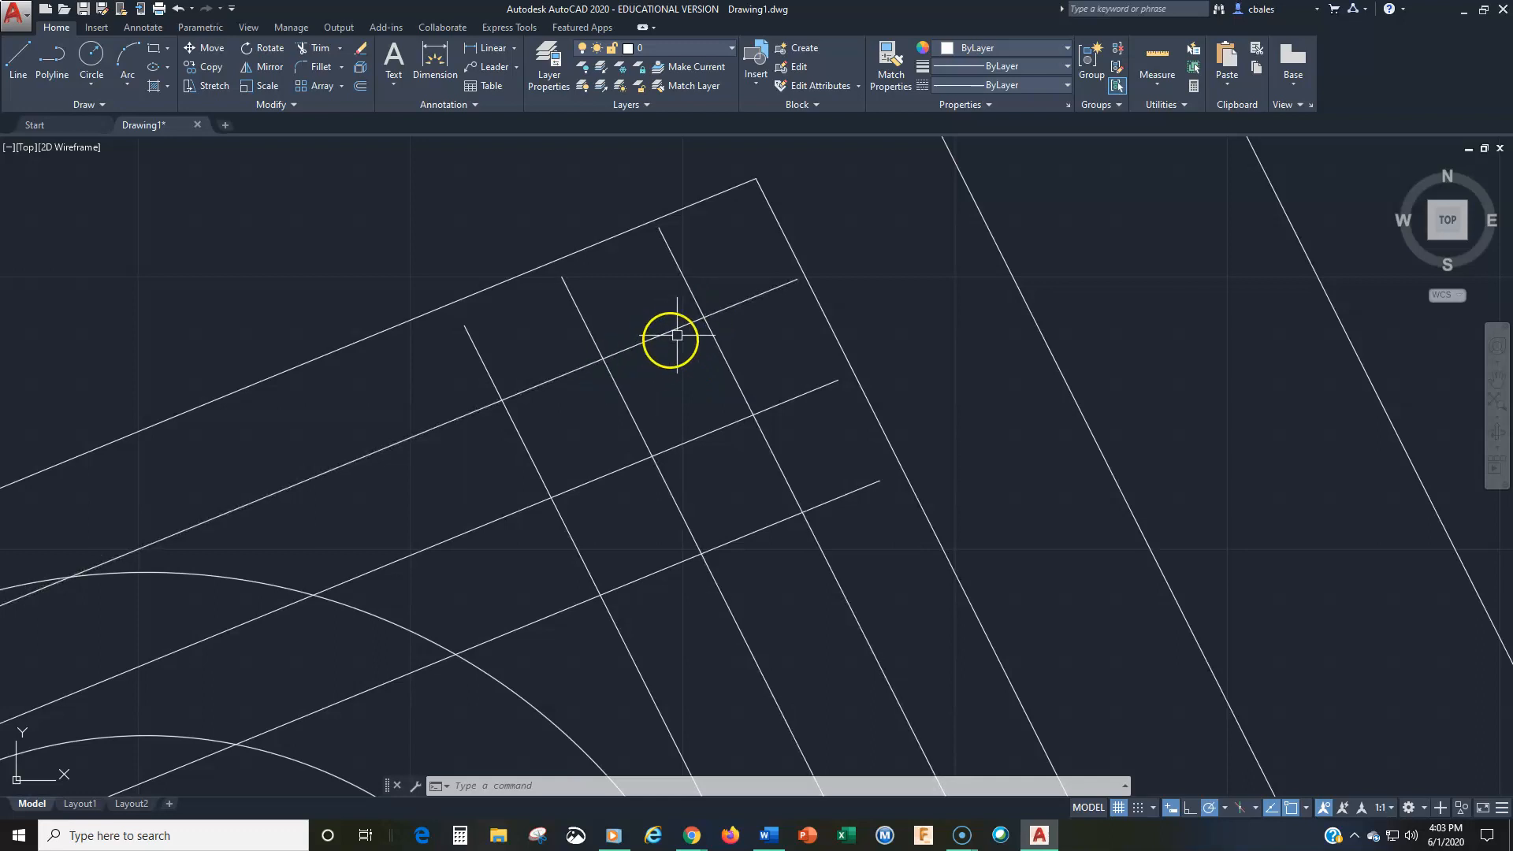
left_click(680, 278)
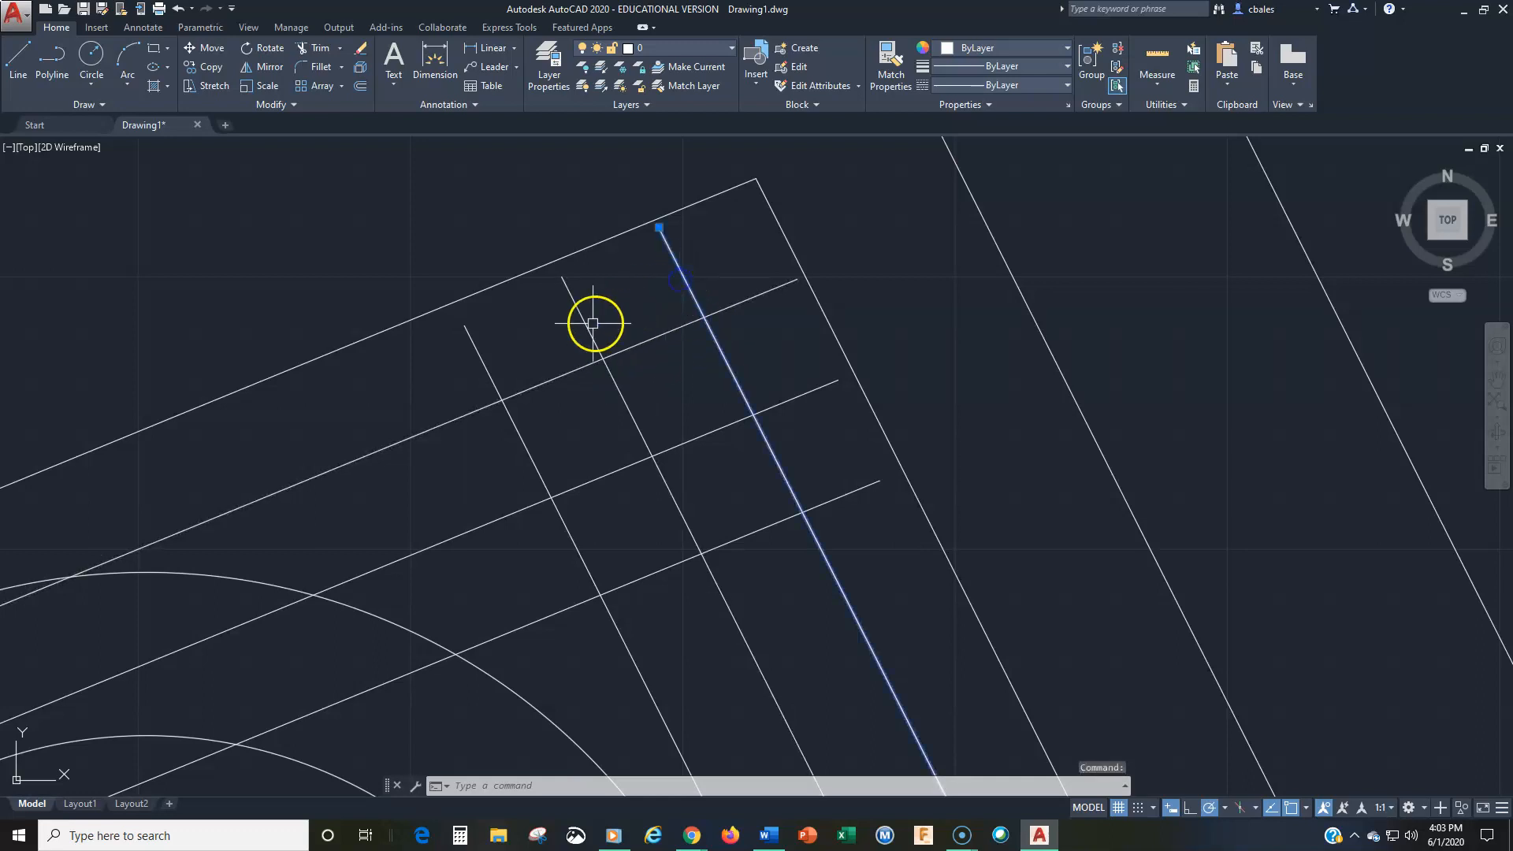
left_click(588, 330)
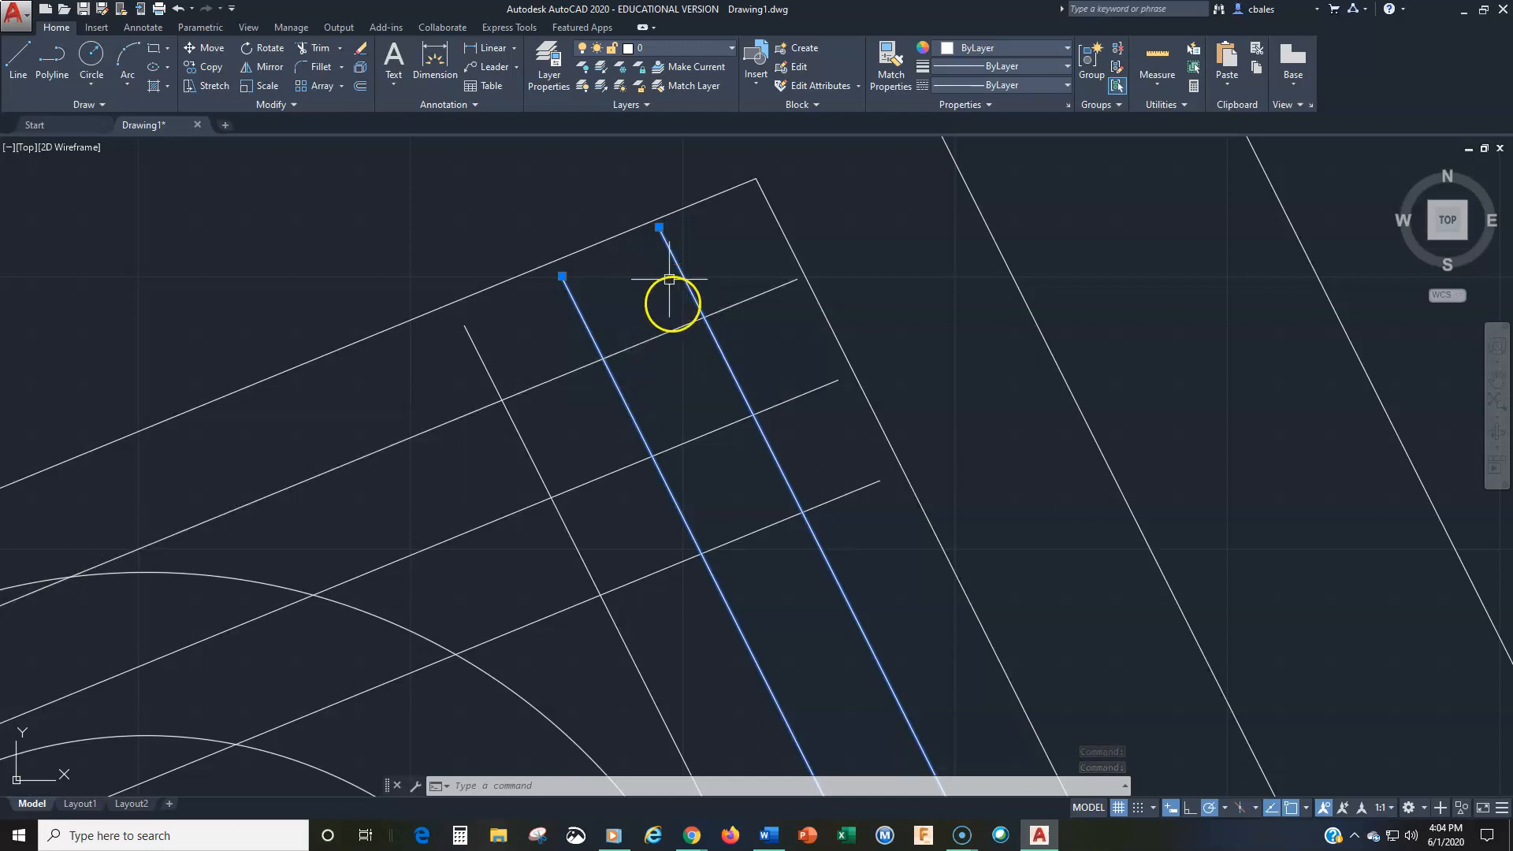
left_click(731, 305)
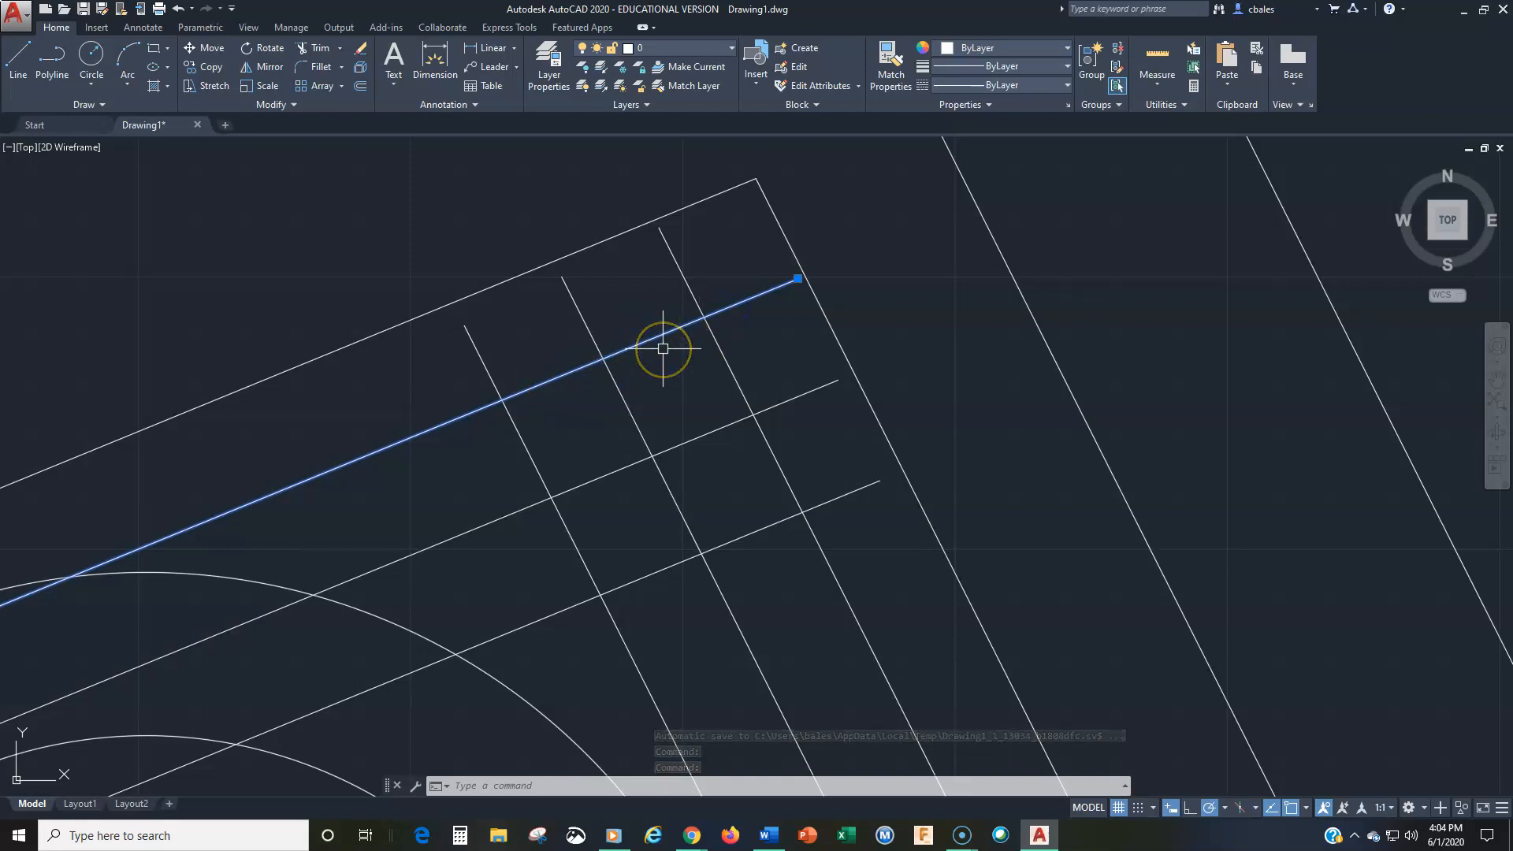
key("Escape")
key("Escape")
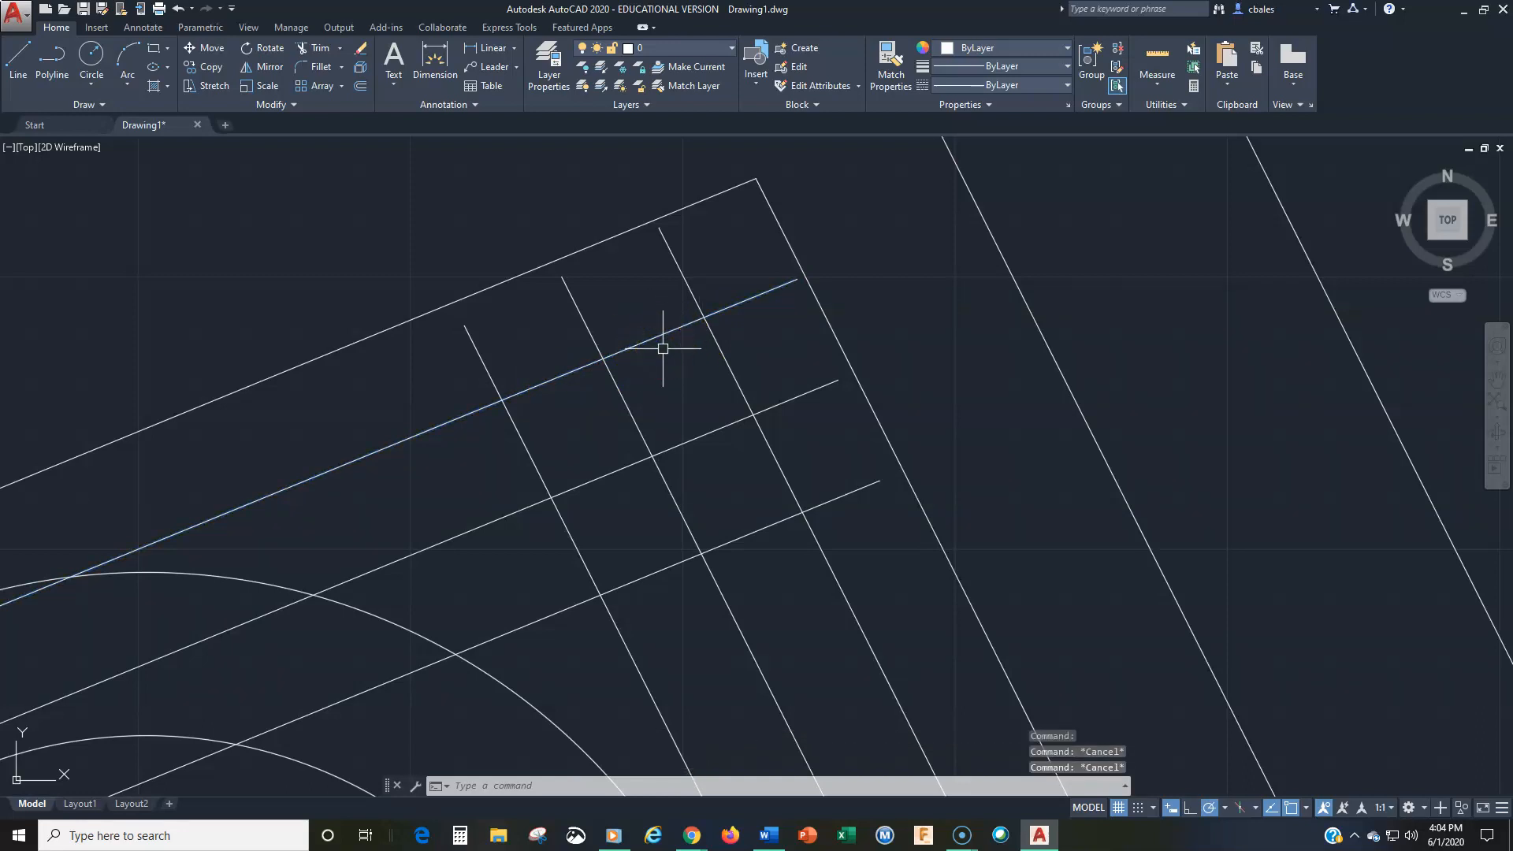
Trim the three inner shallow lines between the first two steep lines inside the corner, using those two steep lines as cutting edges
left_click(320, 52)
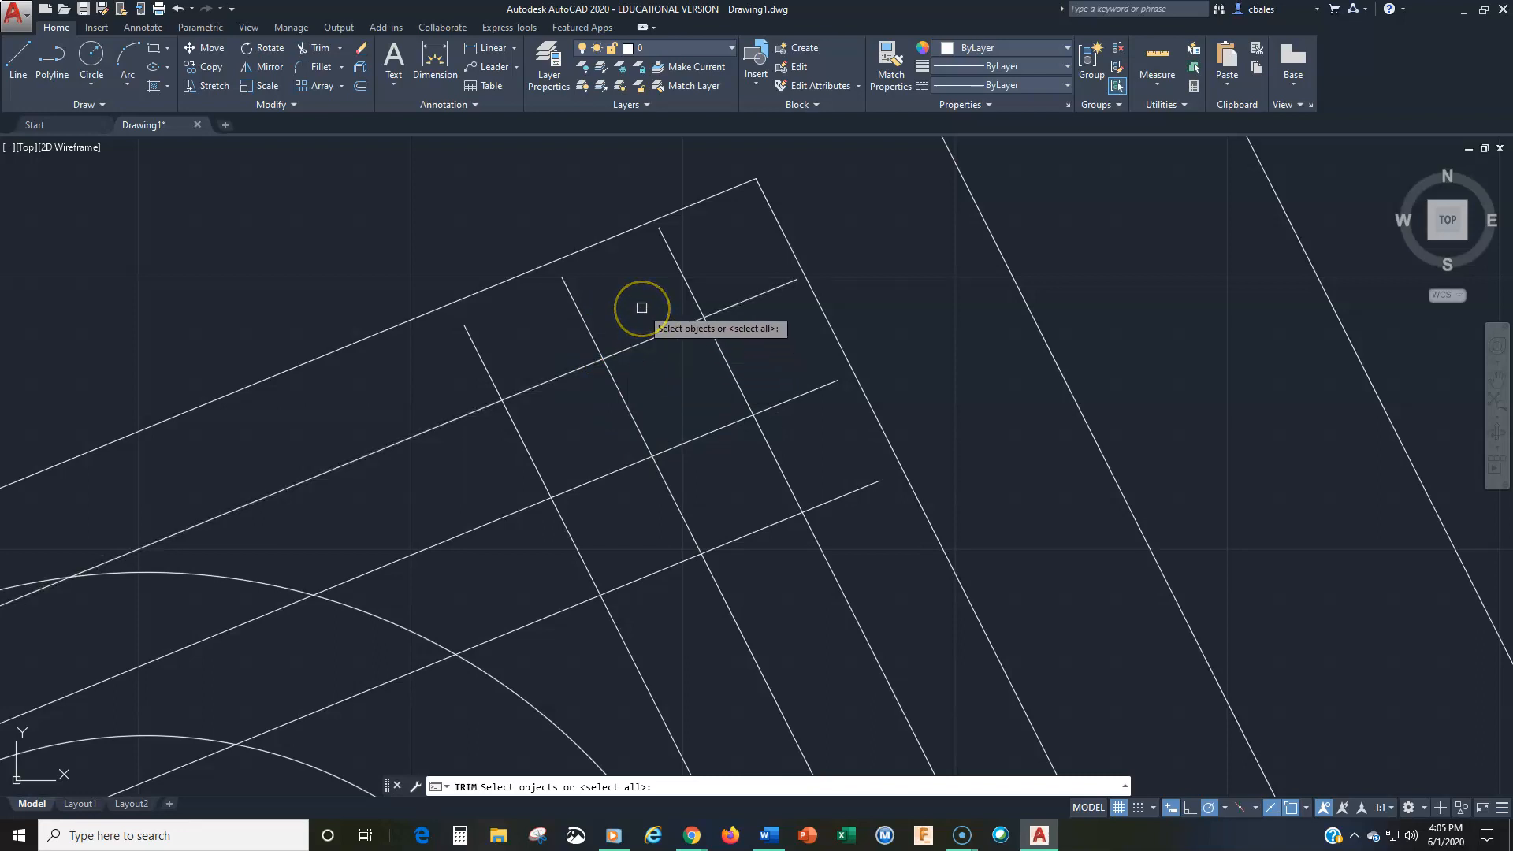
left_click(670, 264)
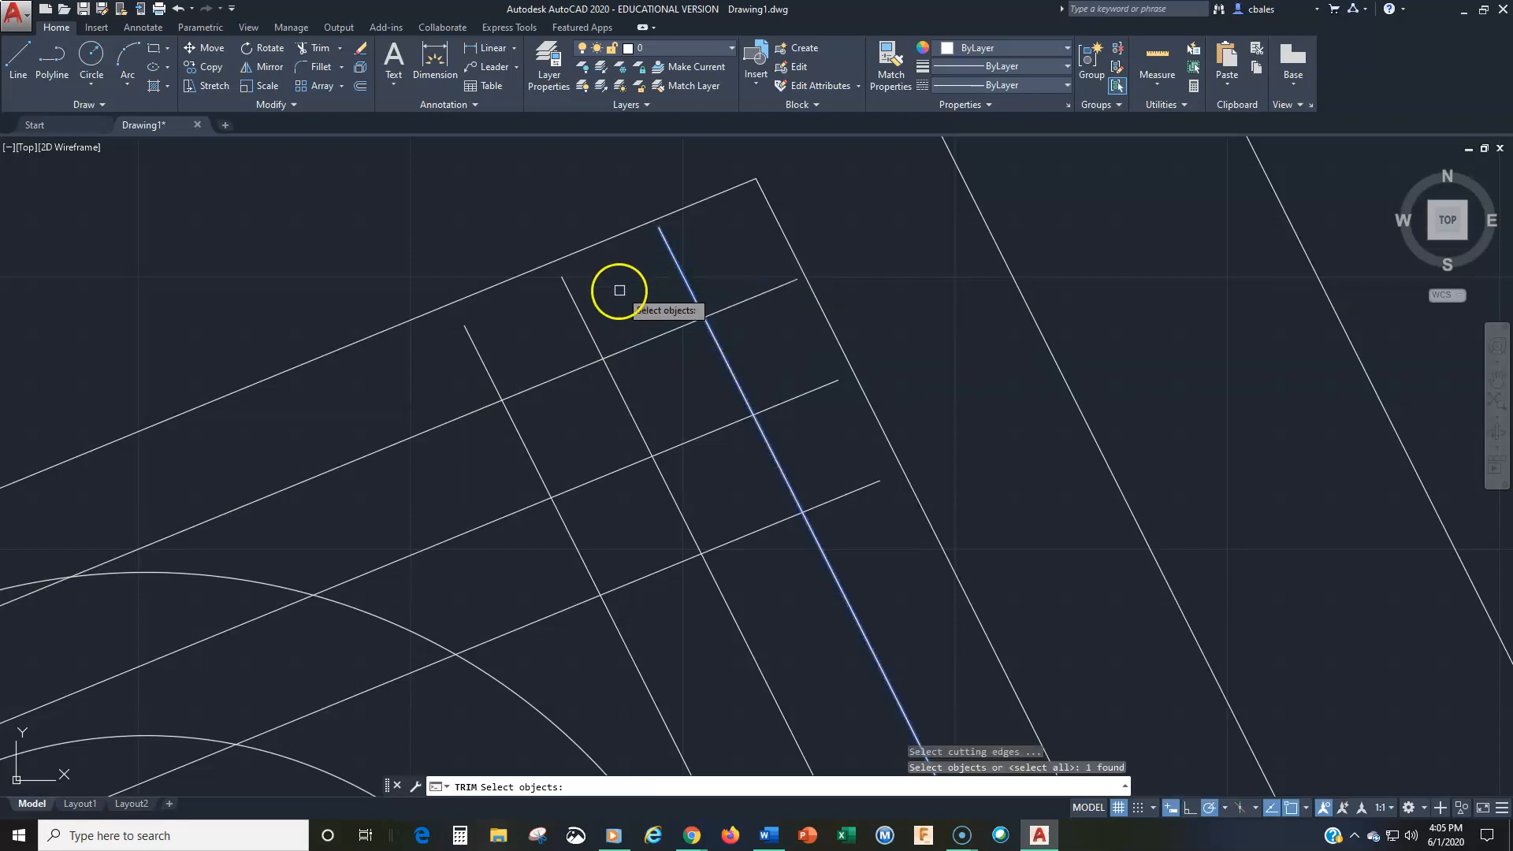
left_click(581, 312)
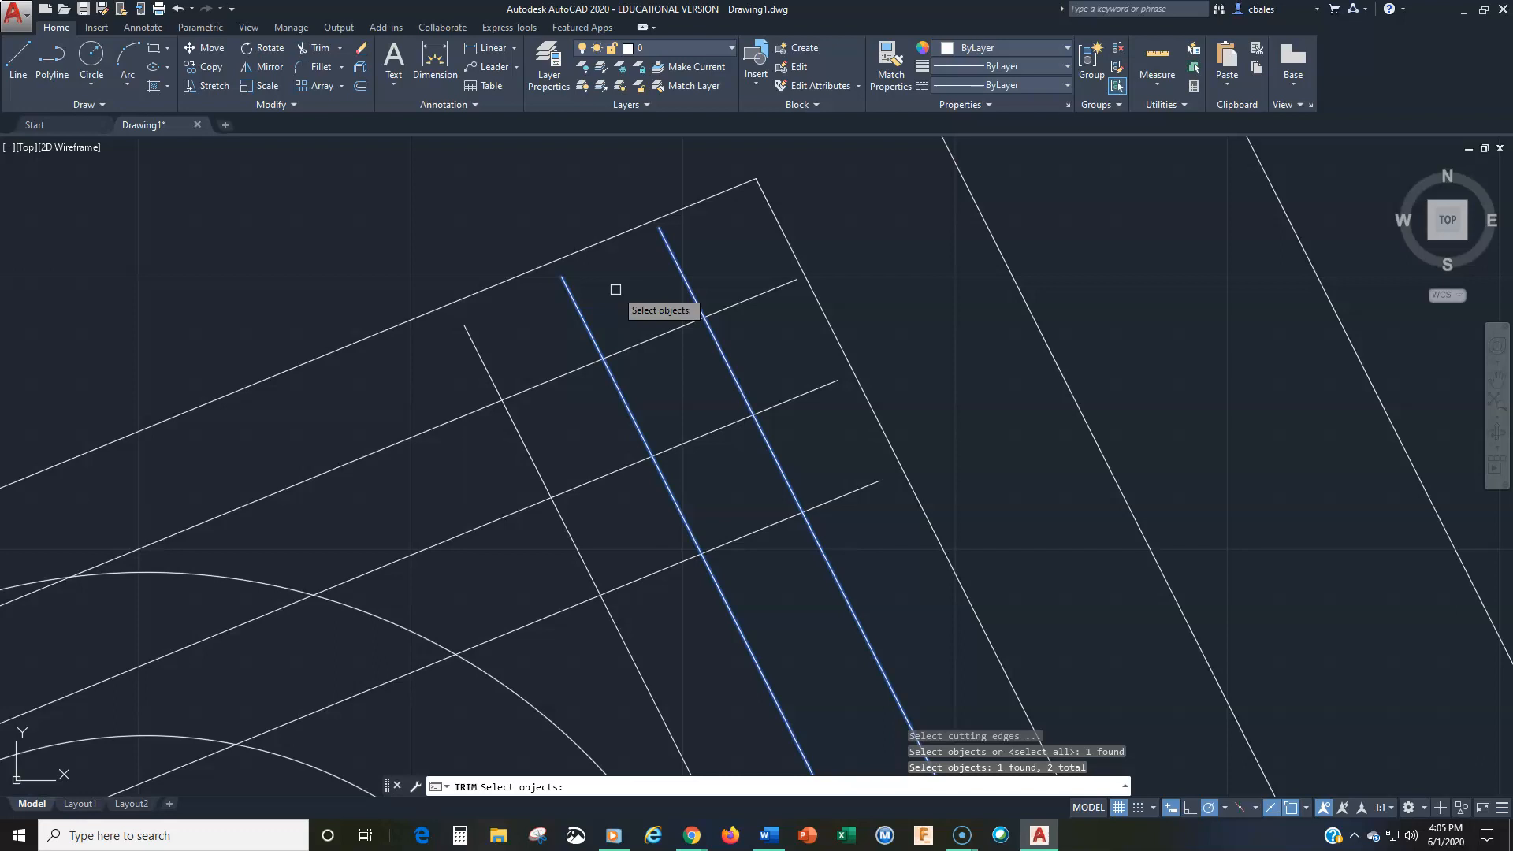
key("Return")
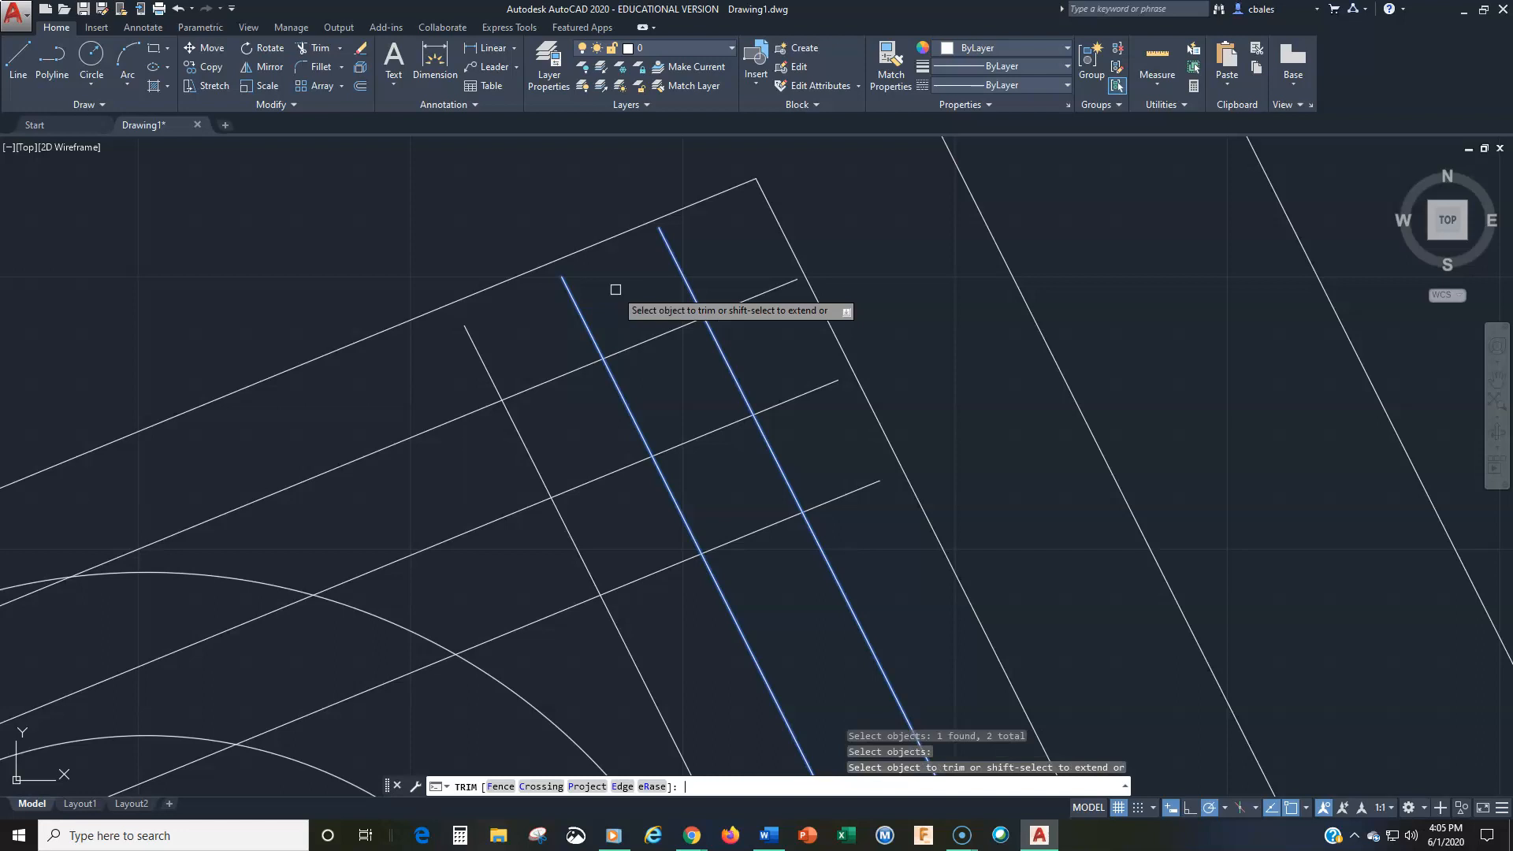
left_click(665, 334)
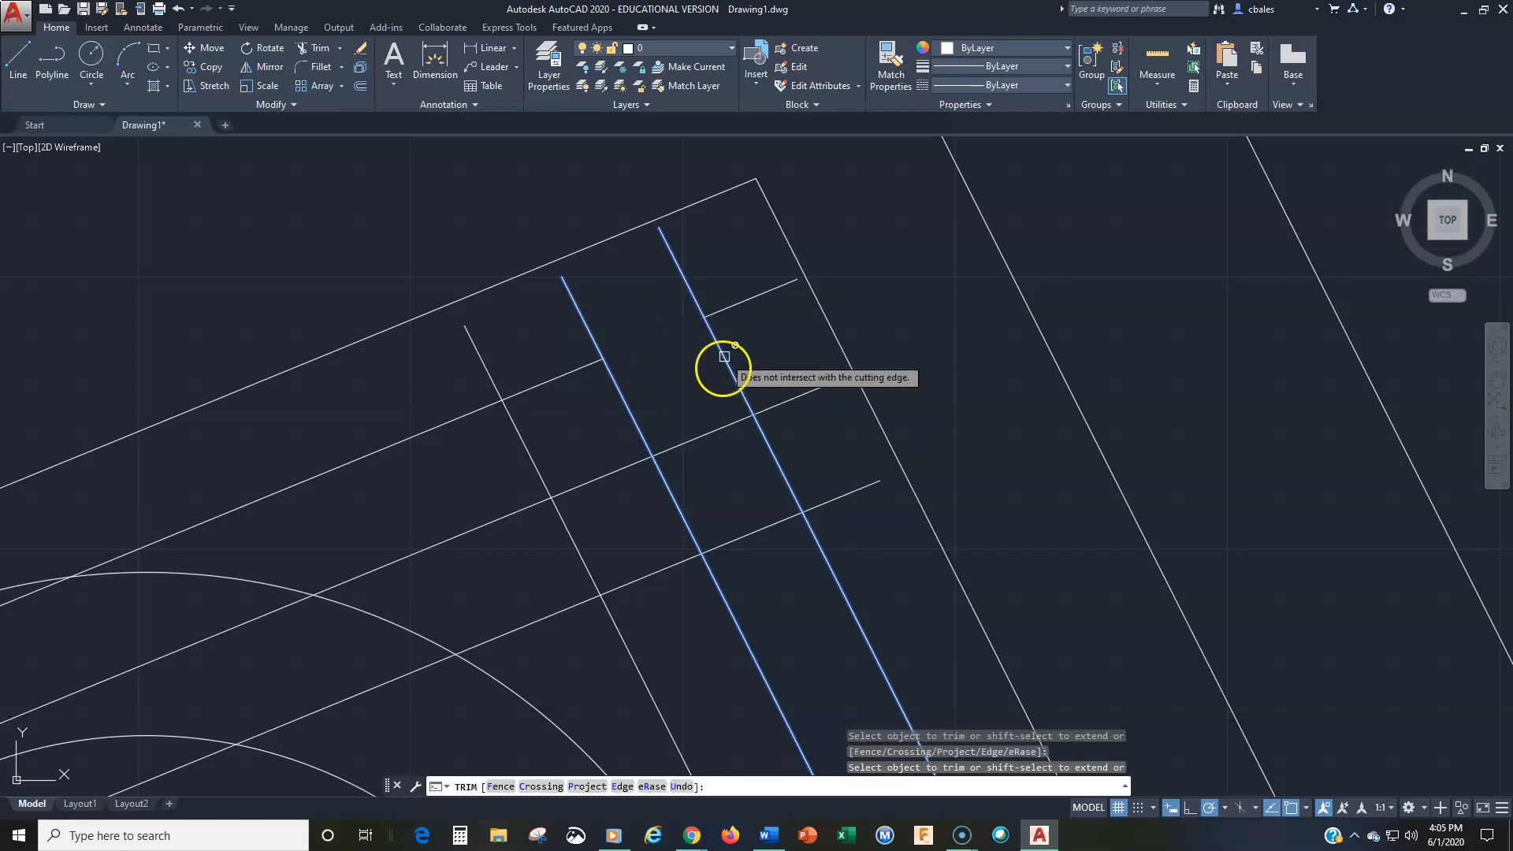
left_click(700, 433)
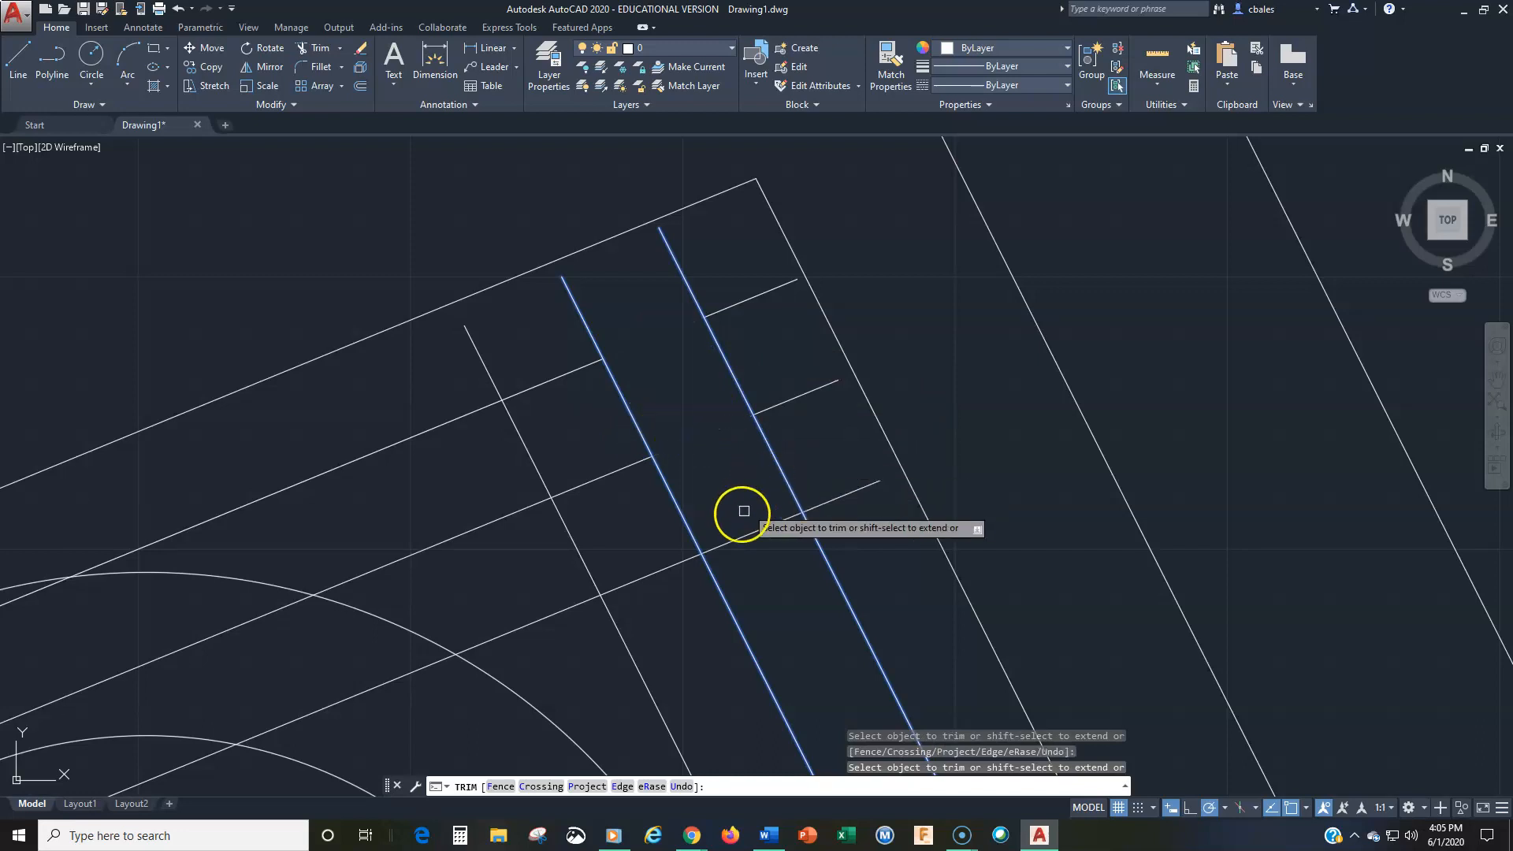
left_click(757, 533)
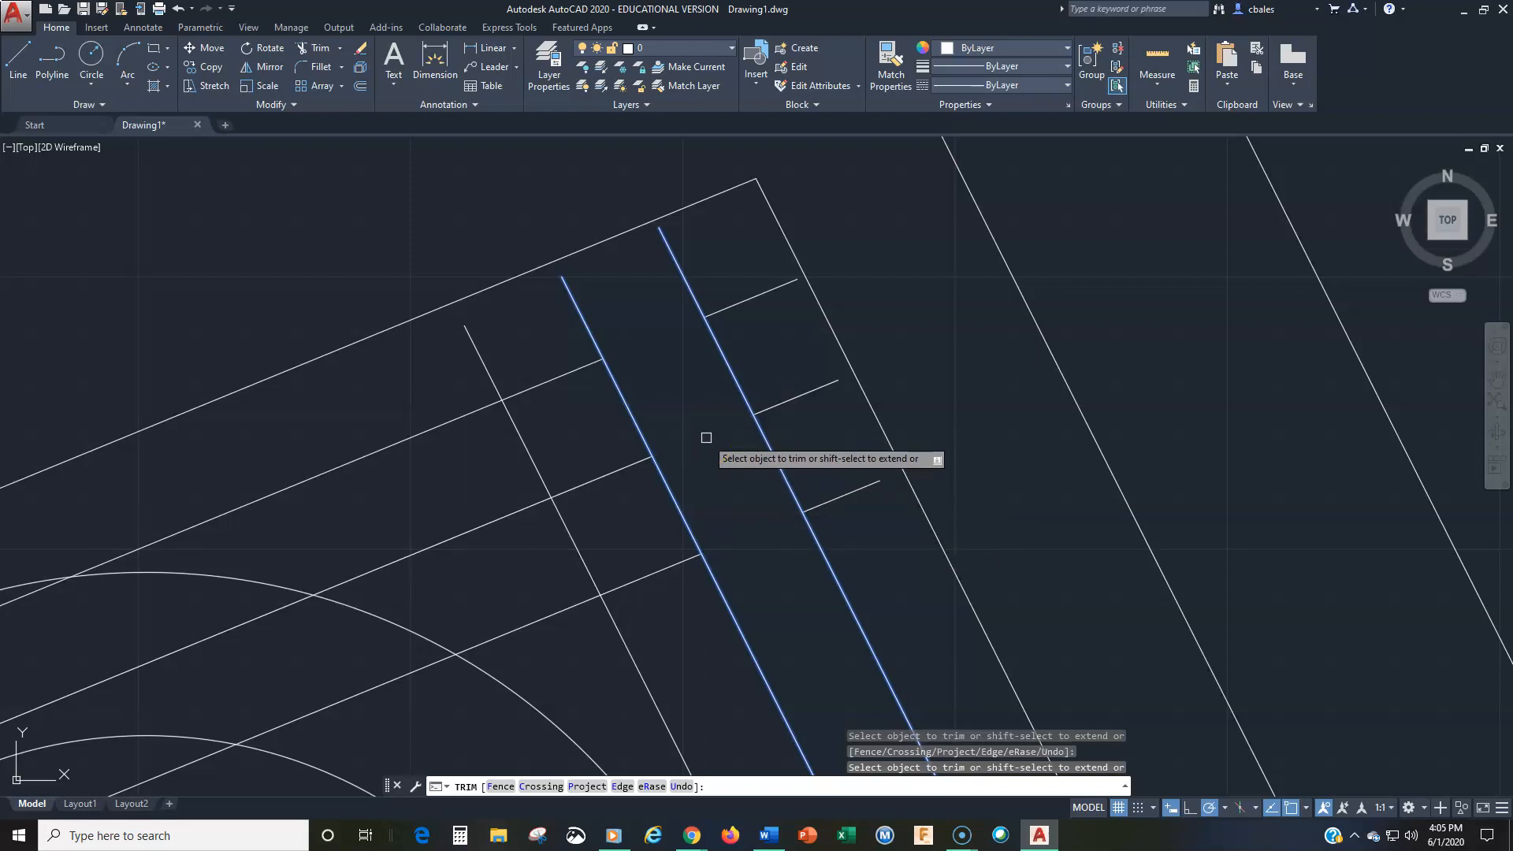
key("Return")
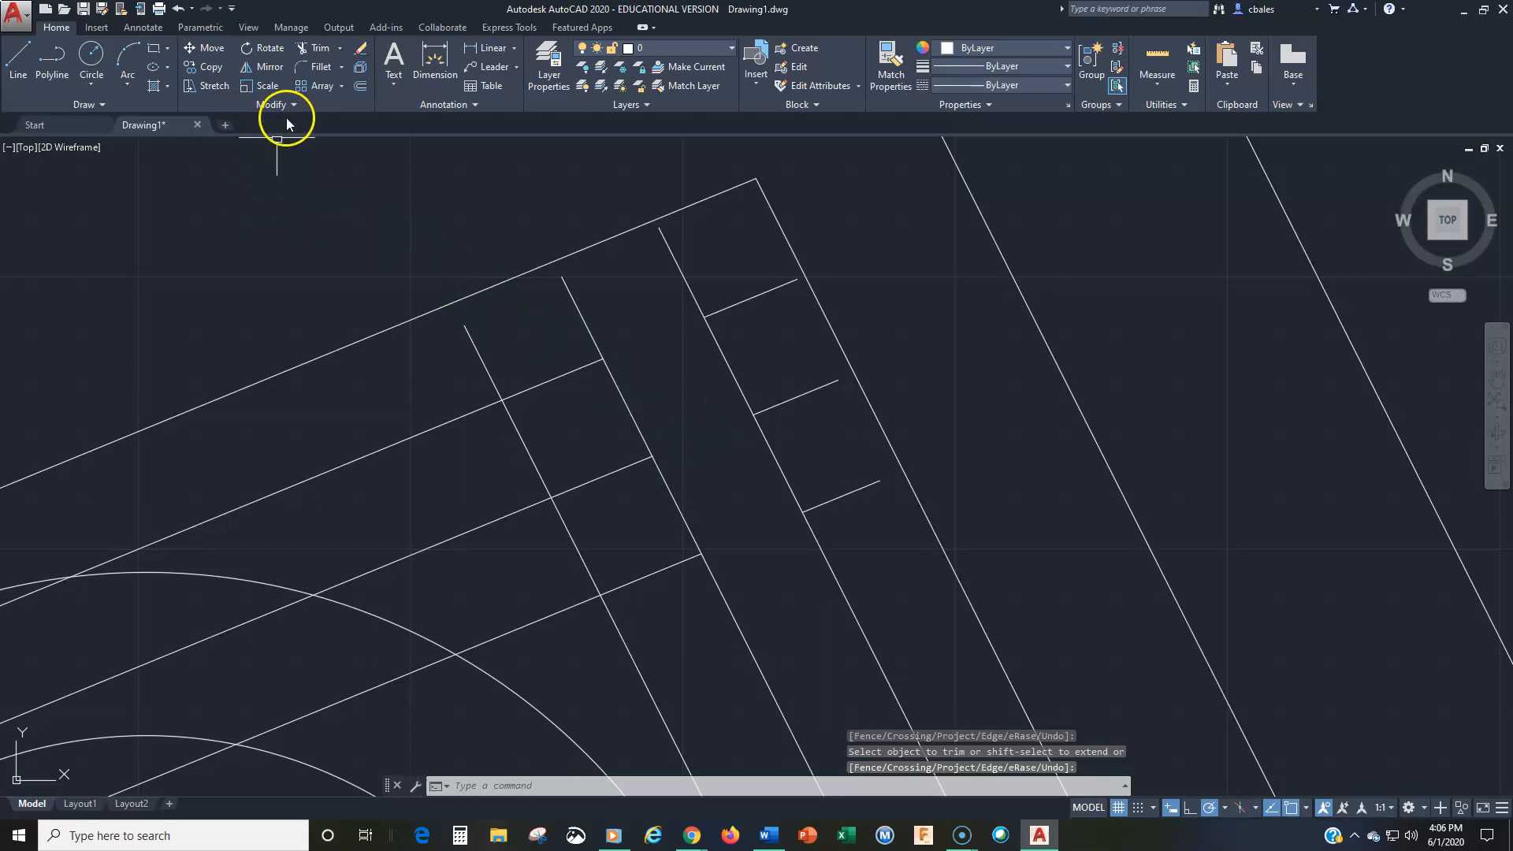
left_click(322, 48)
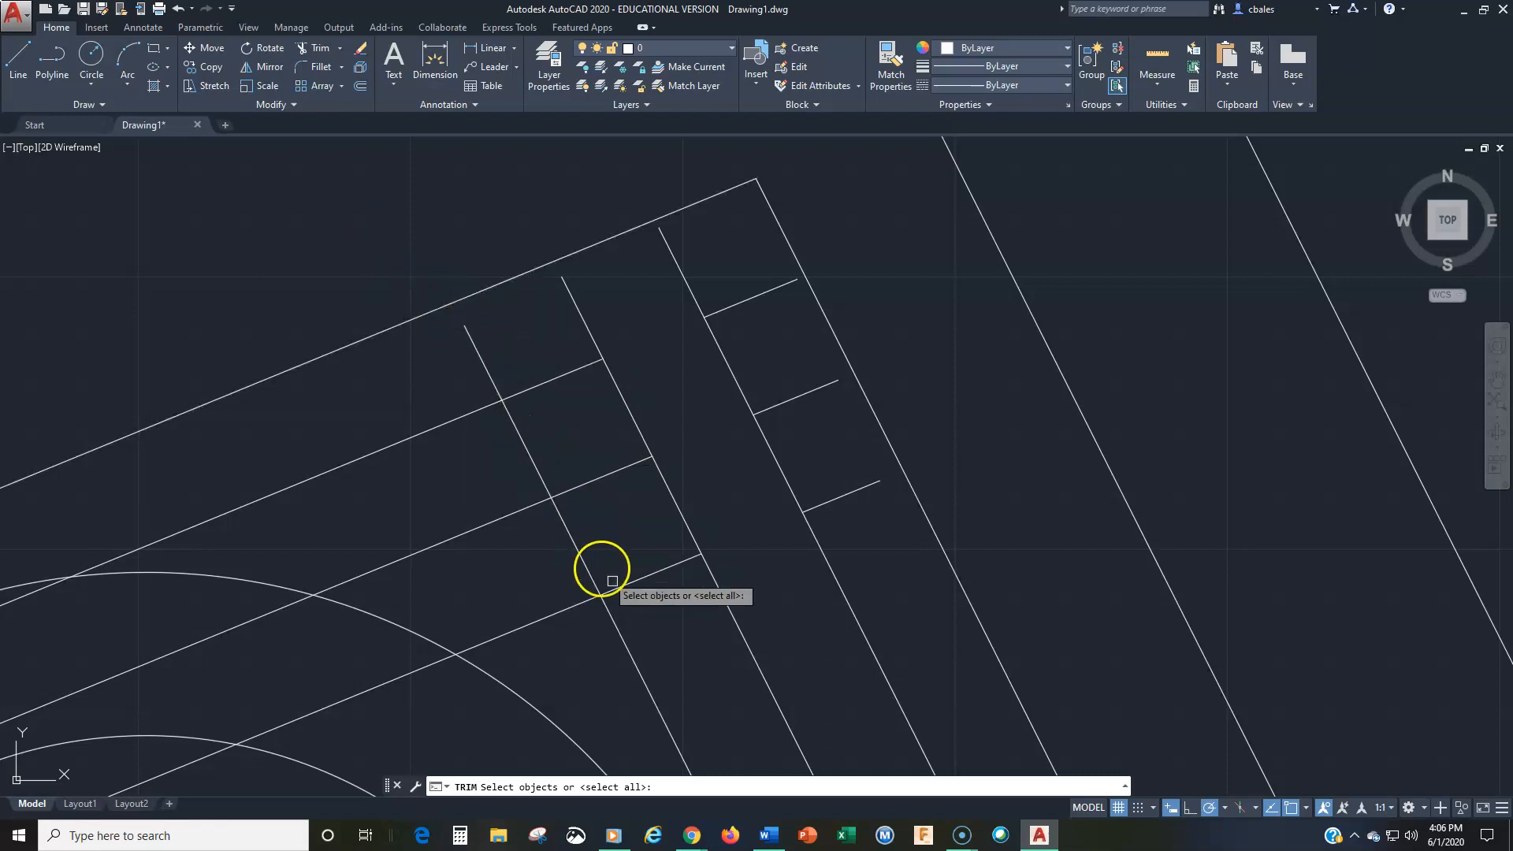
left_click(559, 380)
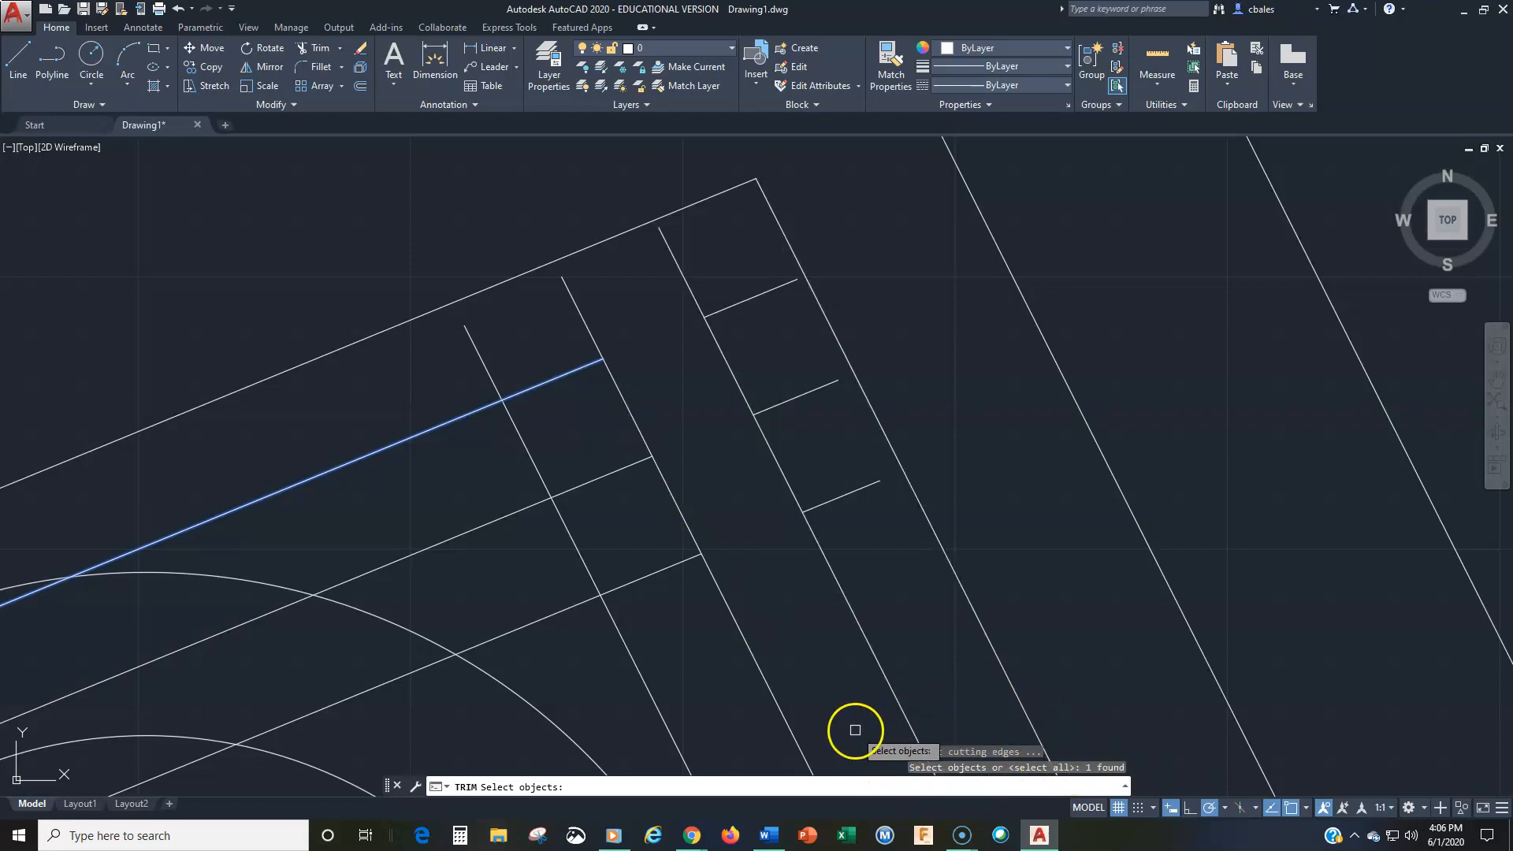
left_click(607, 474)
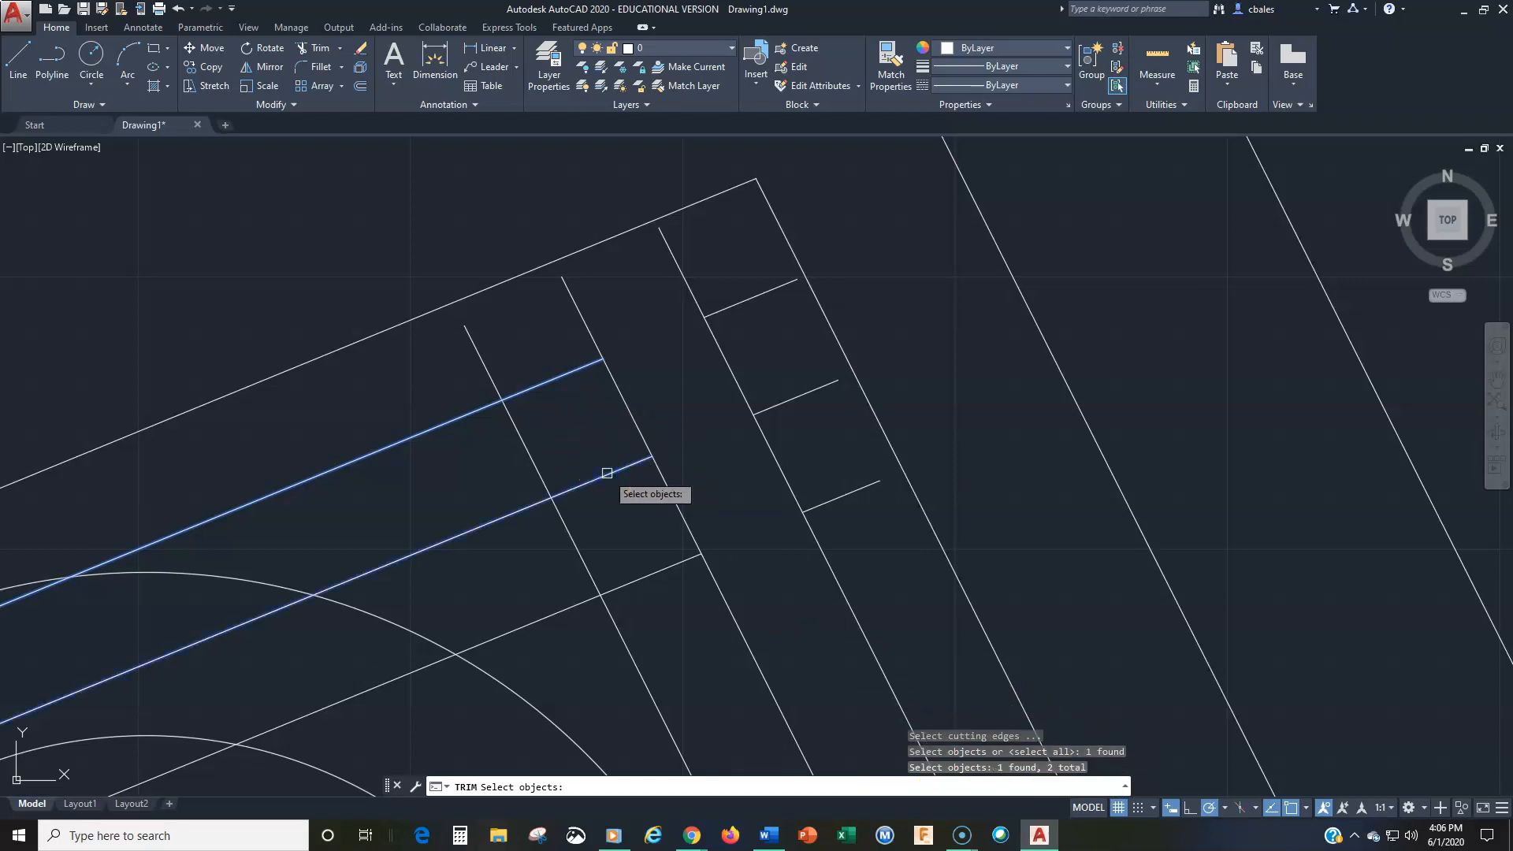
key("Escape")
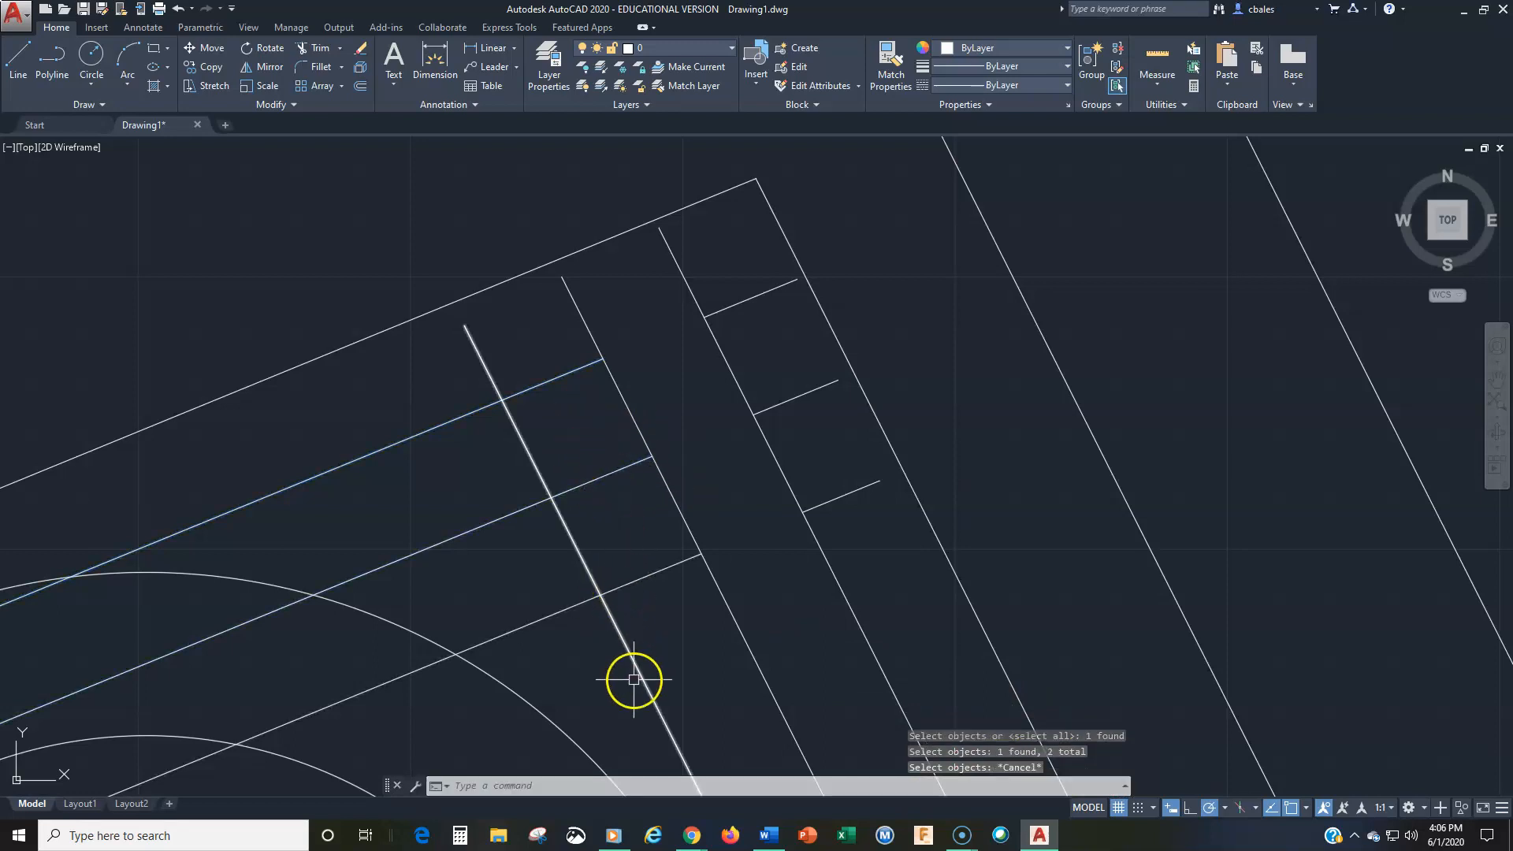
Enlarge the command window and trim the second and third inner steep lines between the first two inner shallow lines as cutting edges
left_click(692, 783)
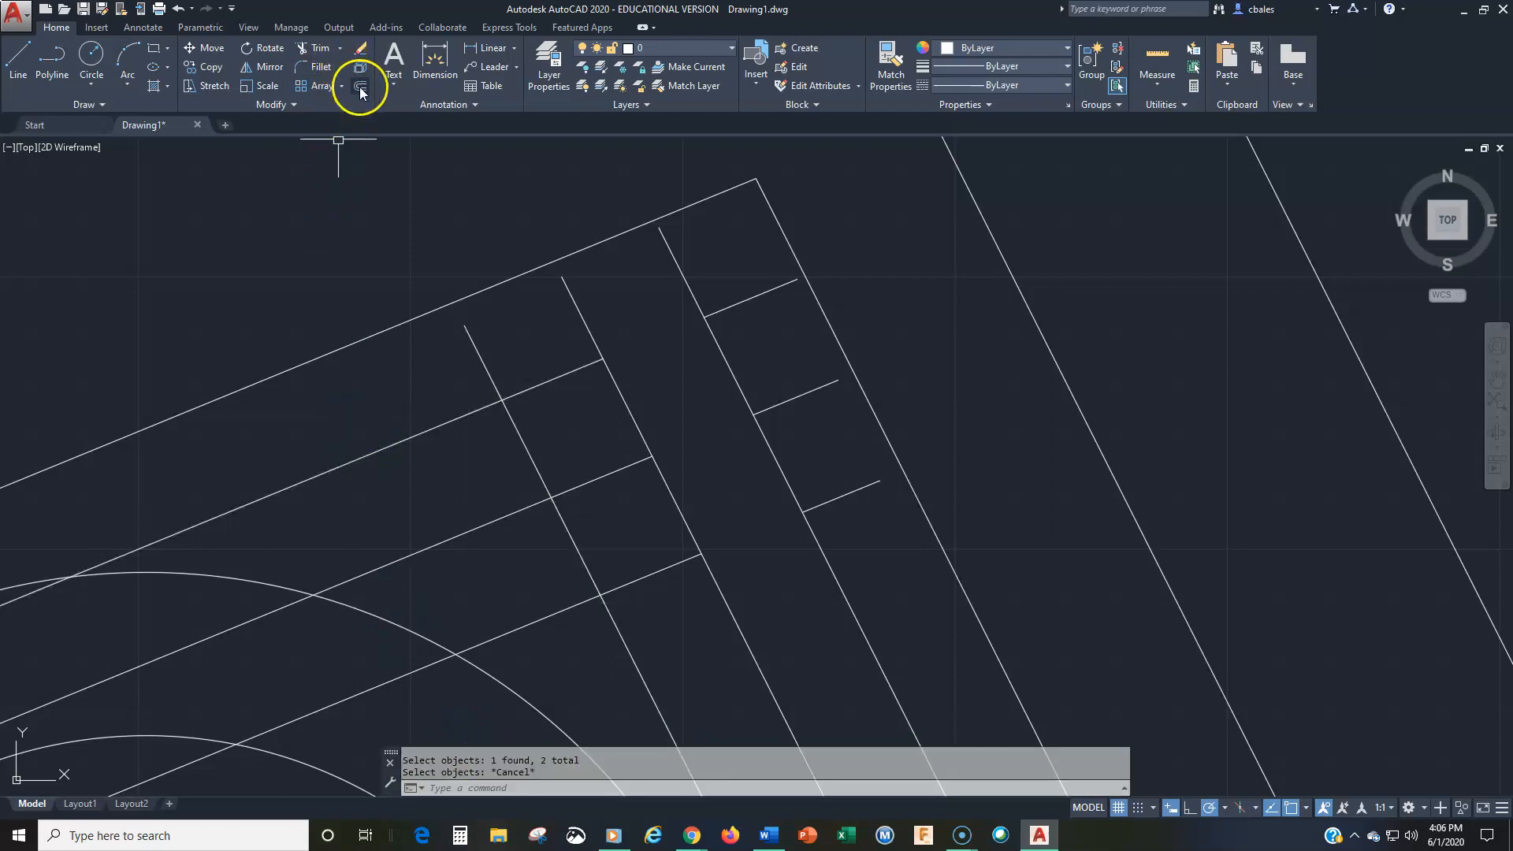
left_click(319, 48)
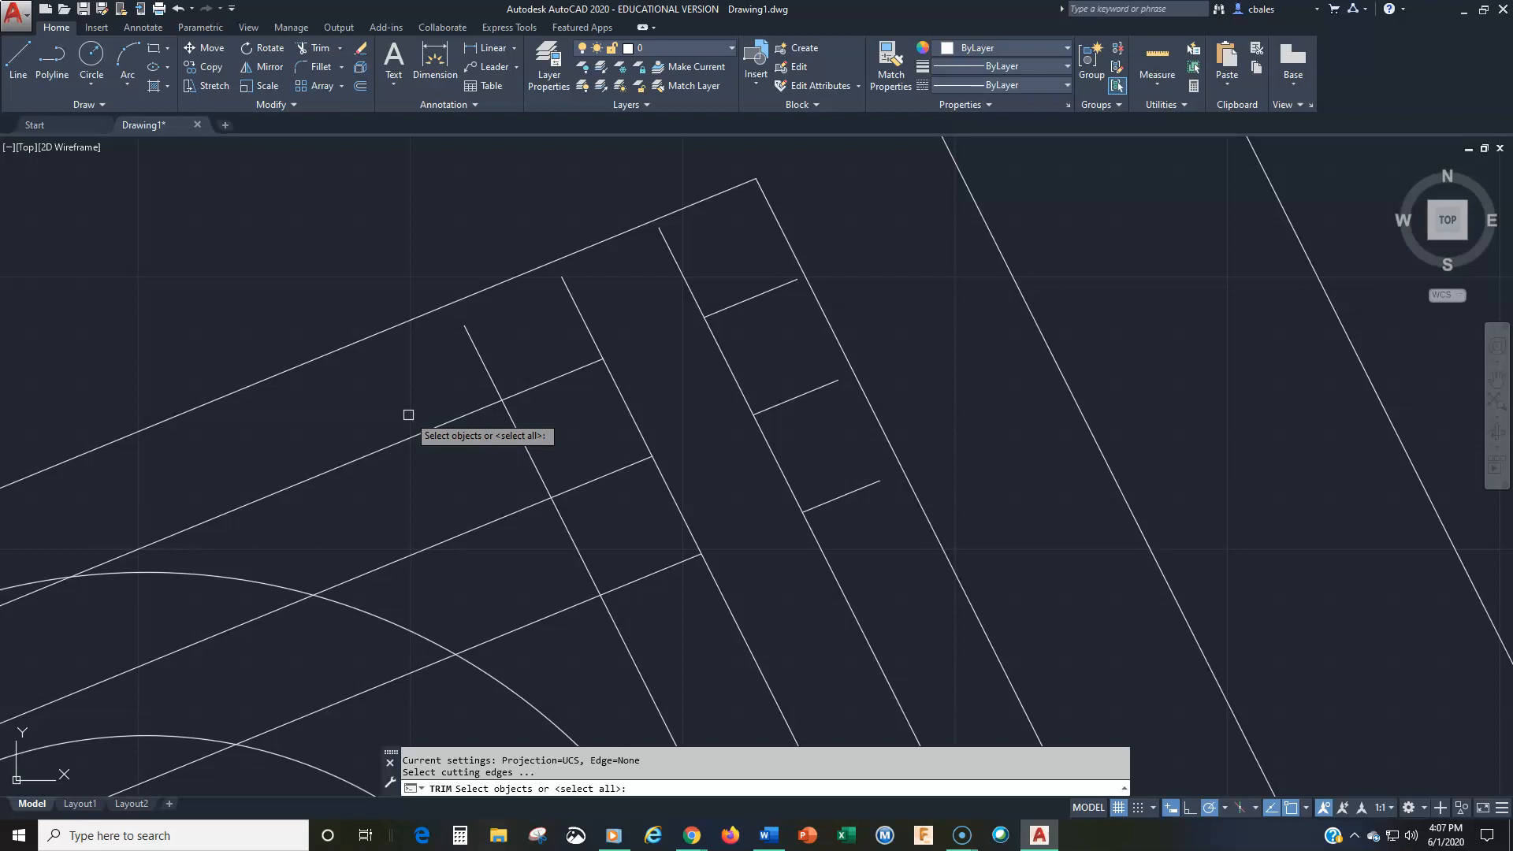
left_click(439, 418)
left_click(550, 381)
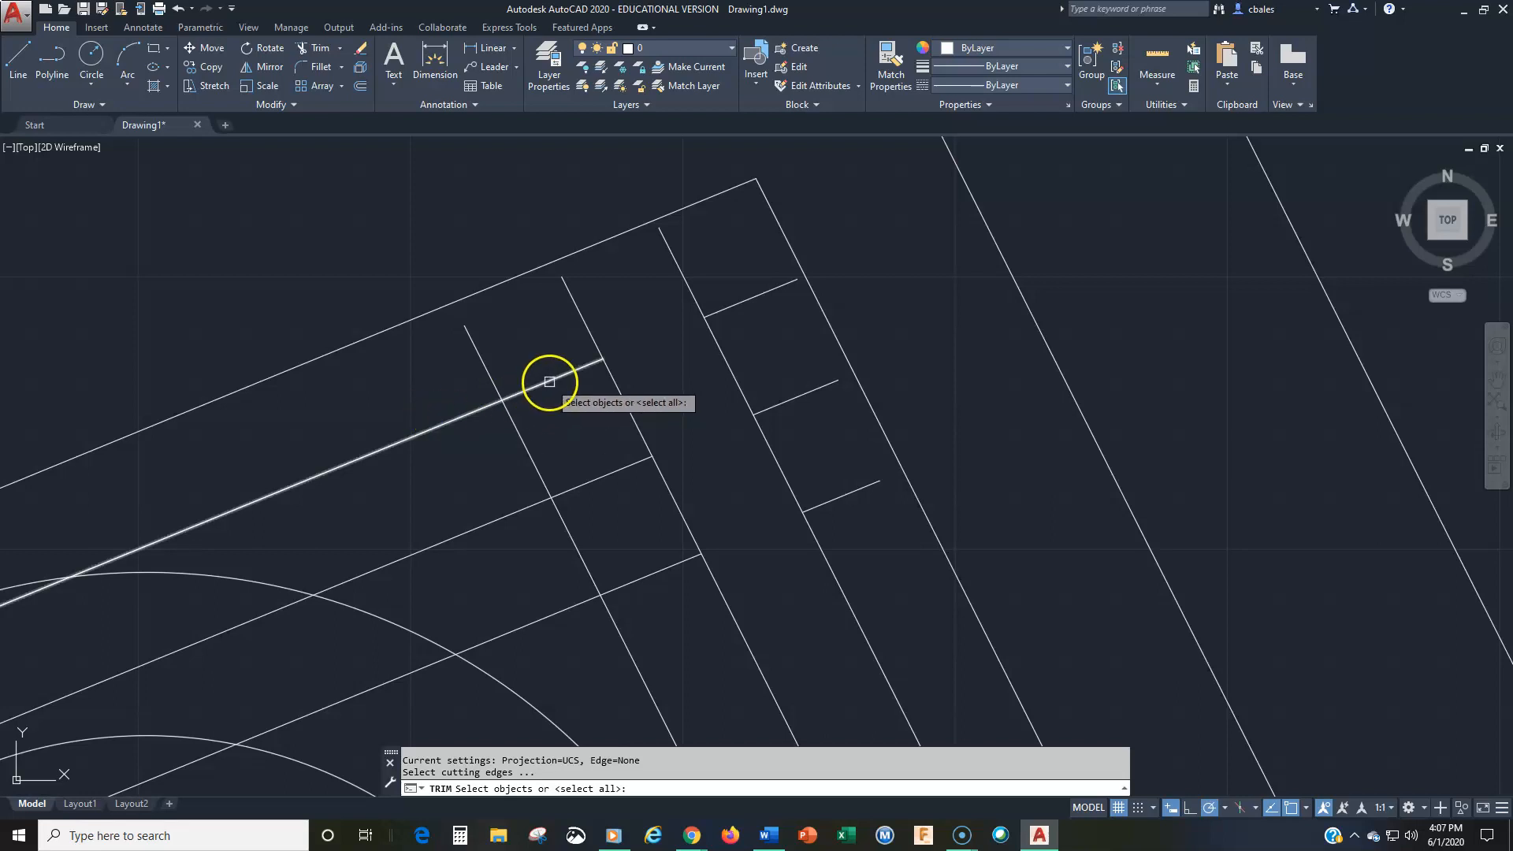
left_click(586, 481)
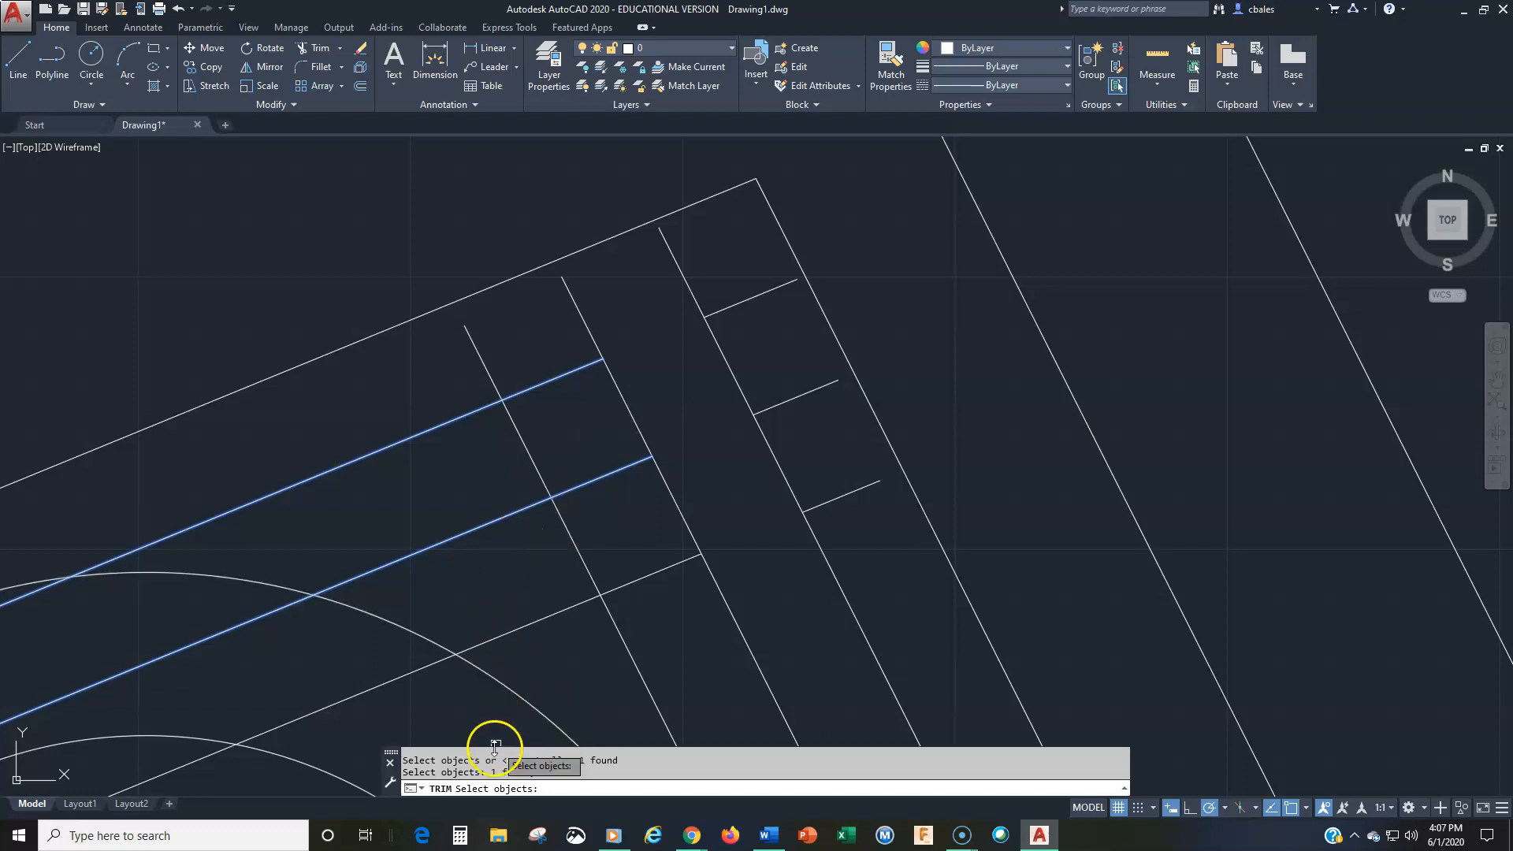
left_click_drag(490, 773, 579, 776)
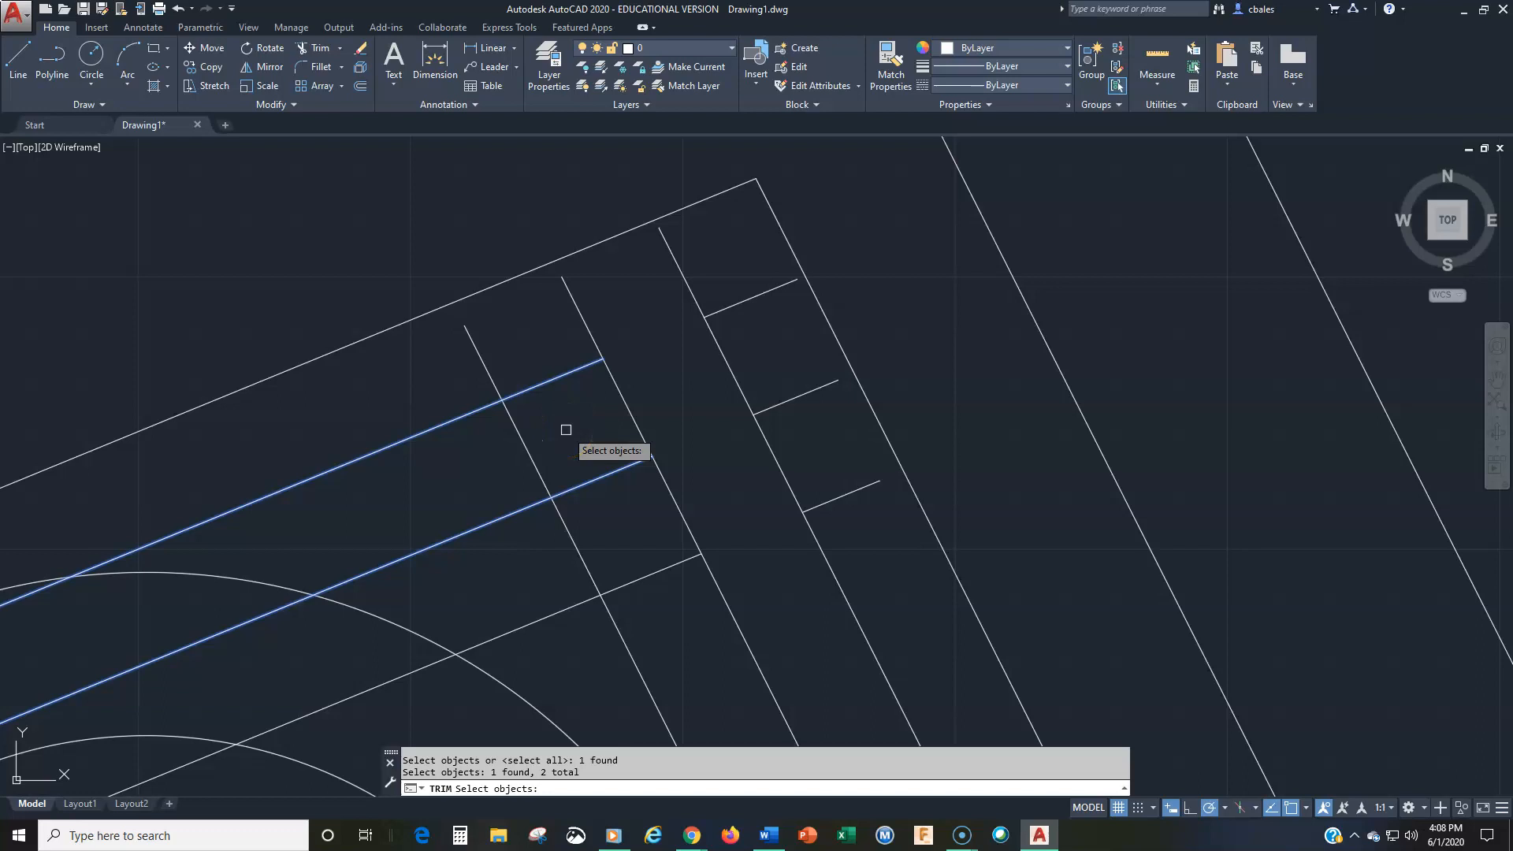
key("Return")
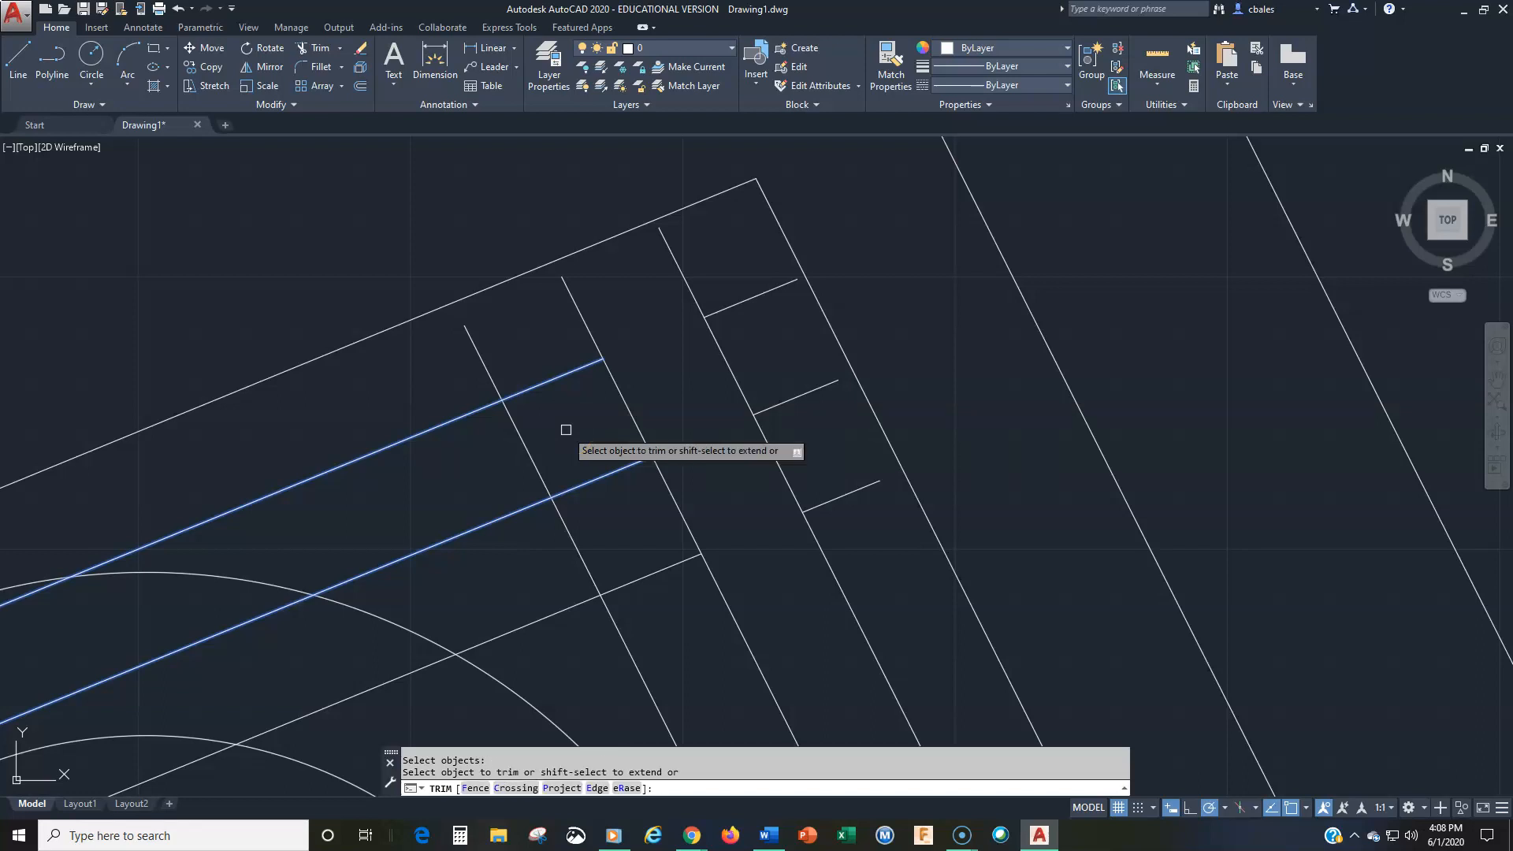
left_click(629, 408)
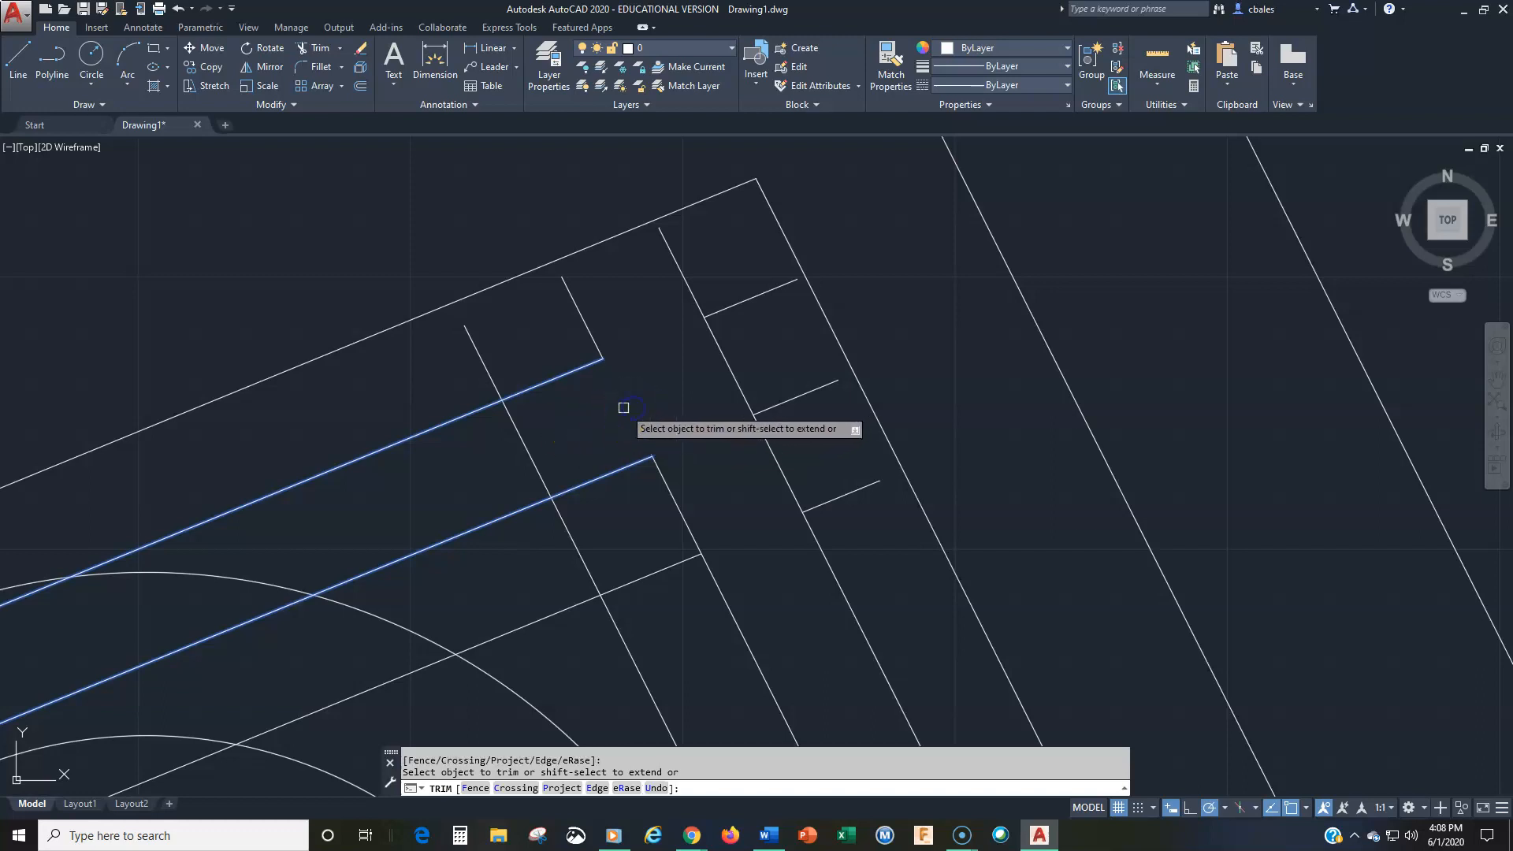
left_click(522, 445)
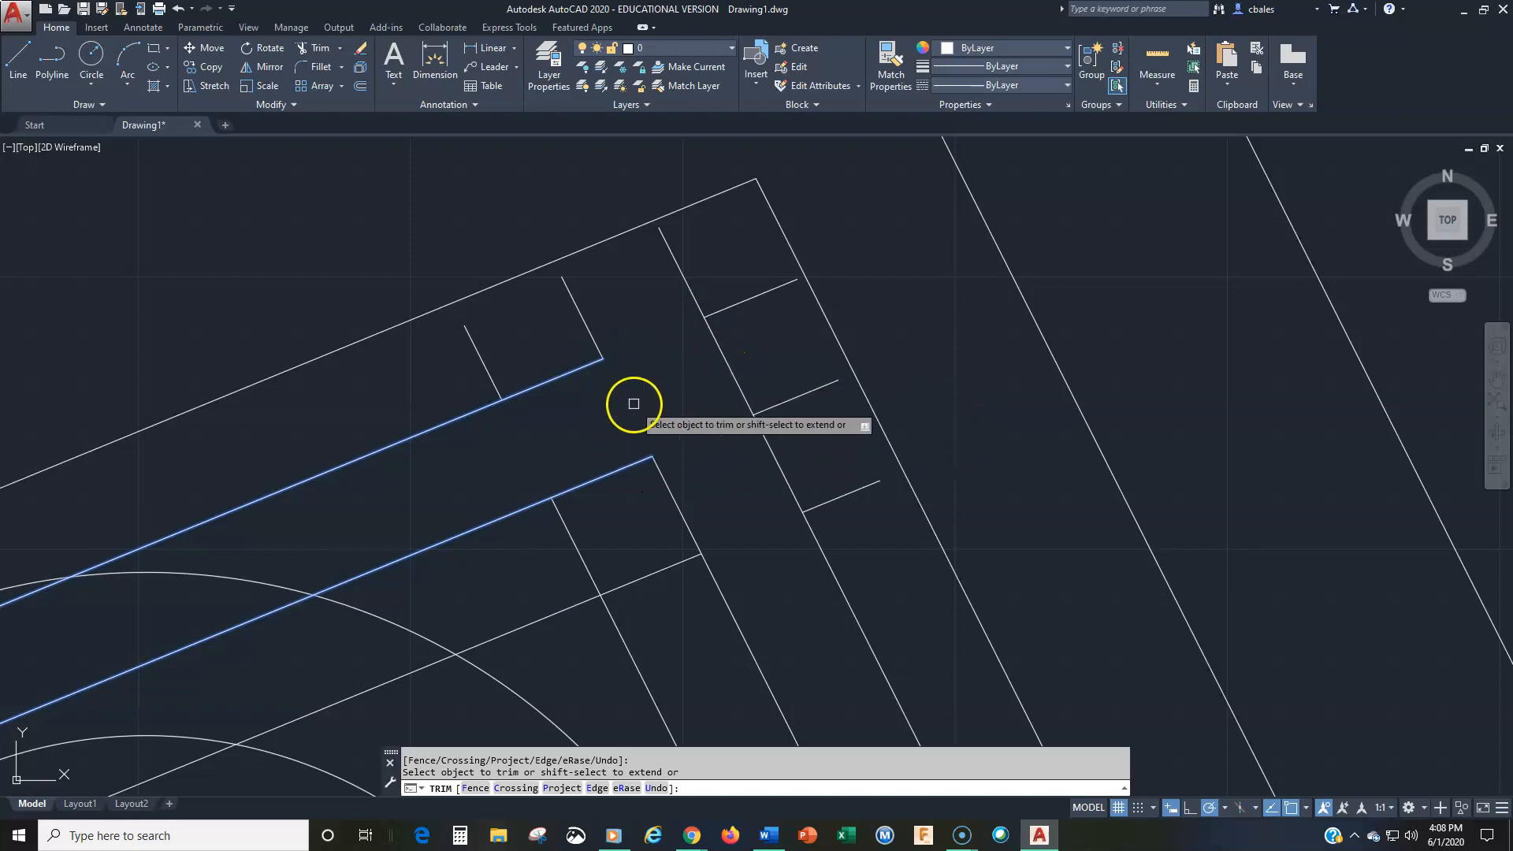
Within the Trim command, set the Project option to Ucs and the Edge option to Extend
key("Down")
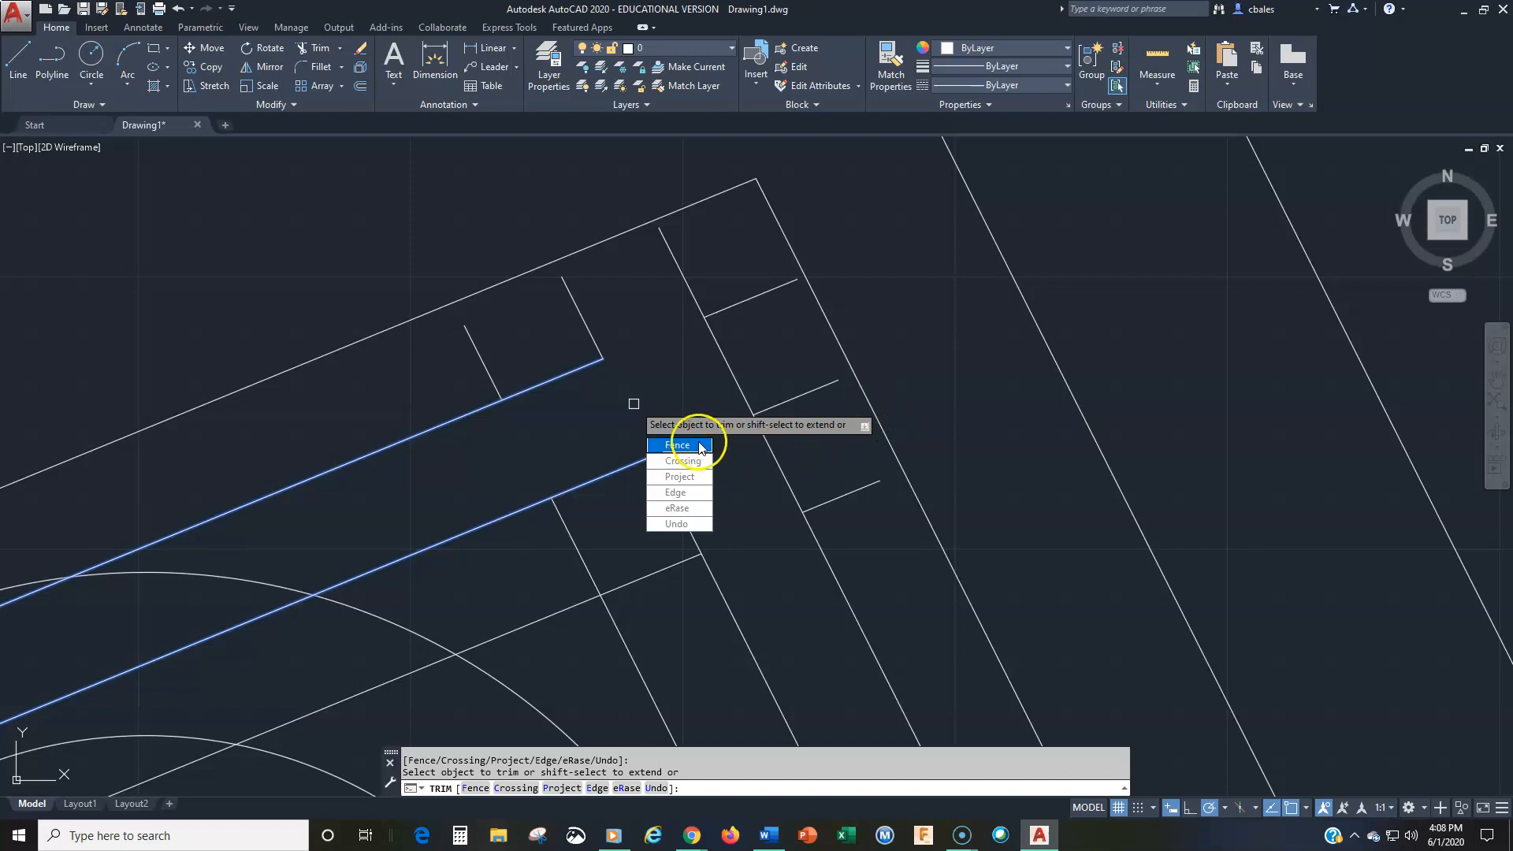
left_click(674, 478)
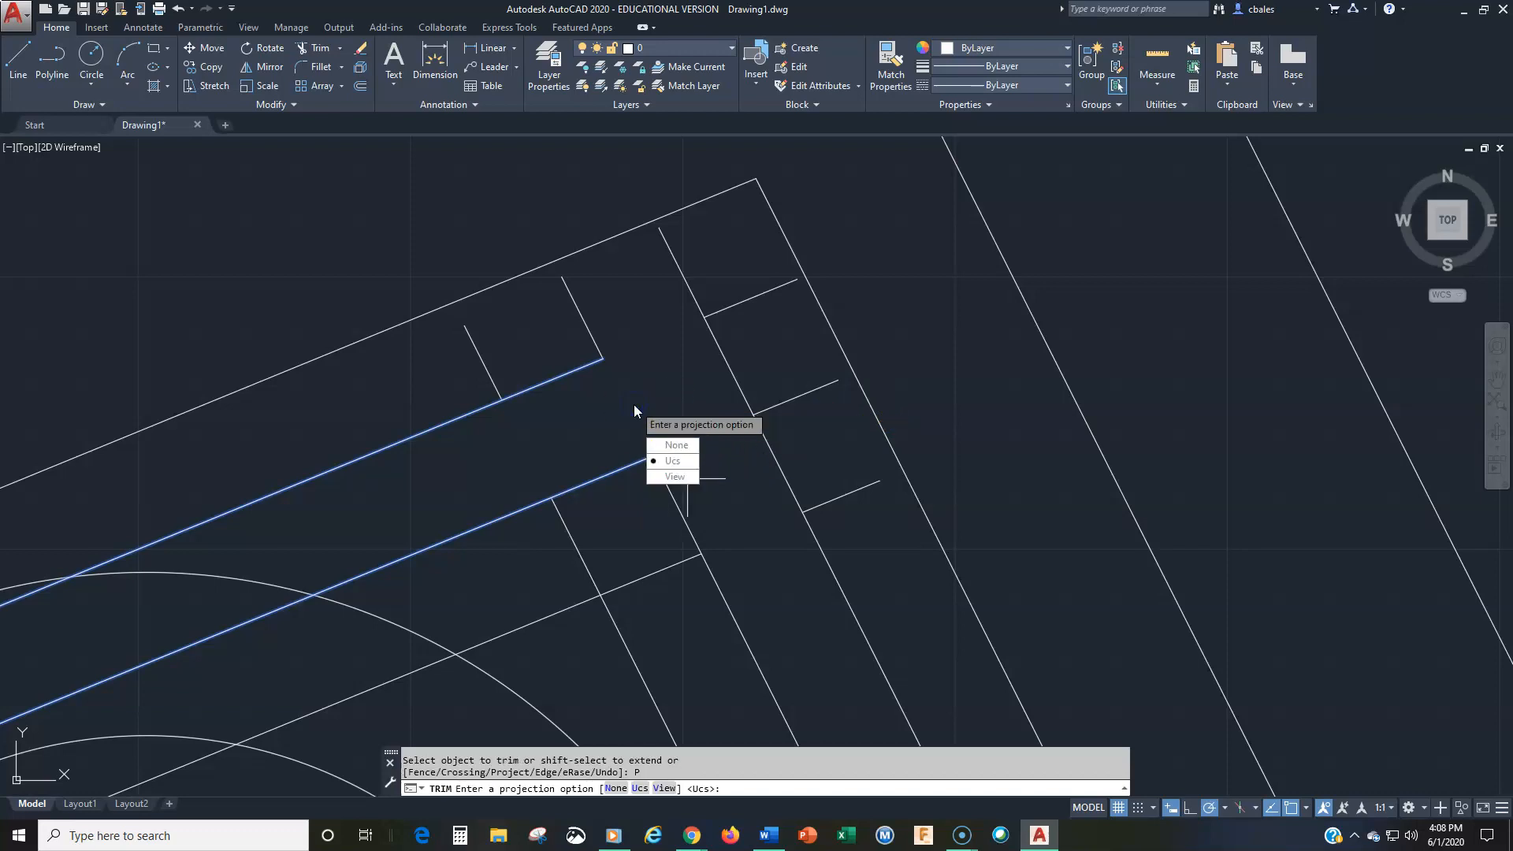
left_click(667, 462)
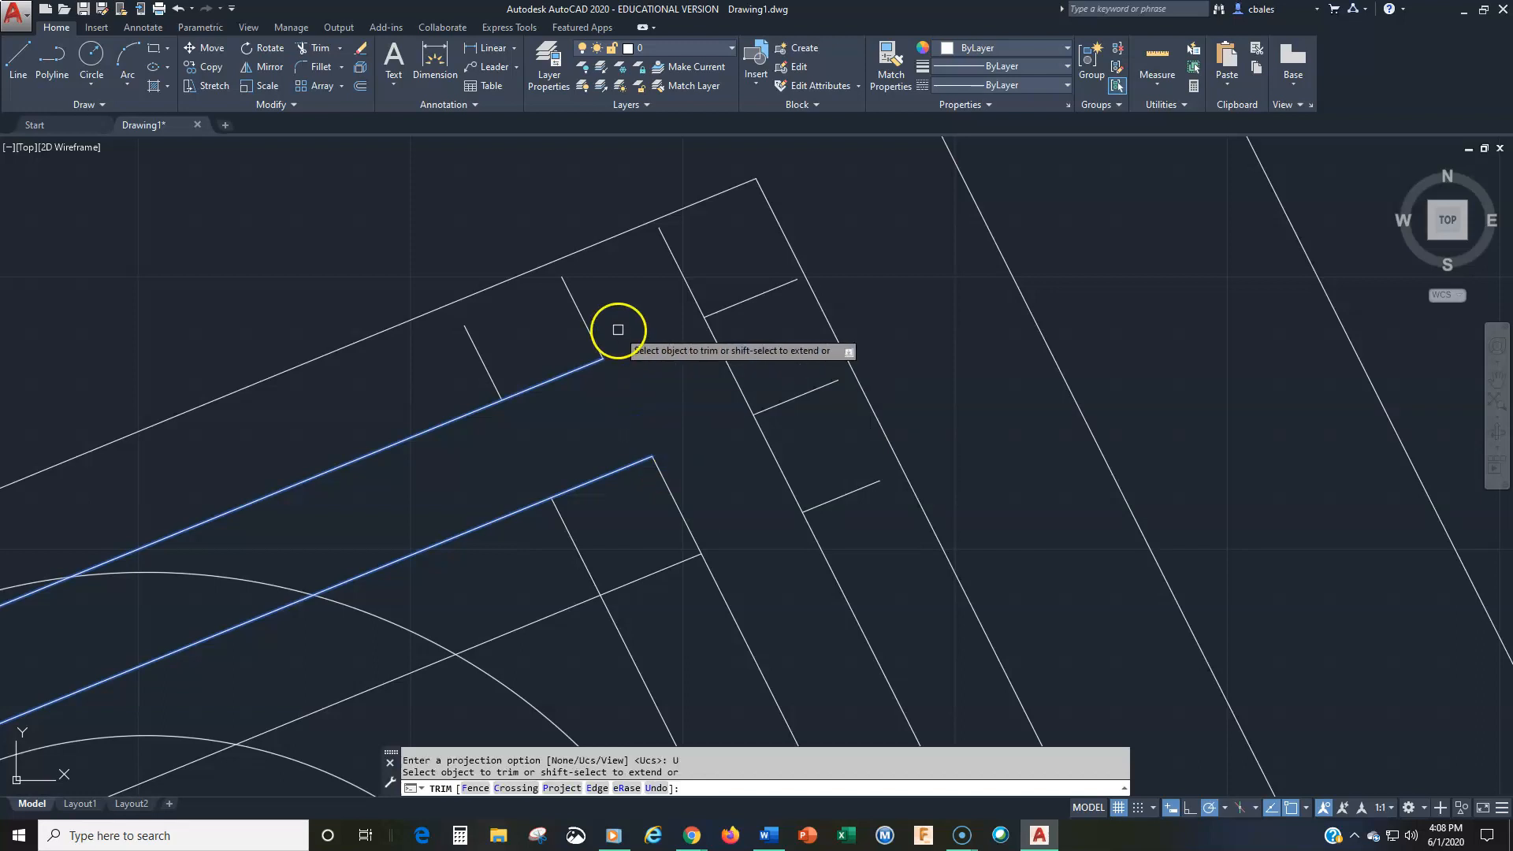
key("Down")
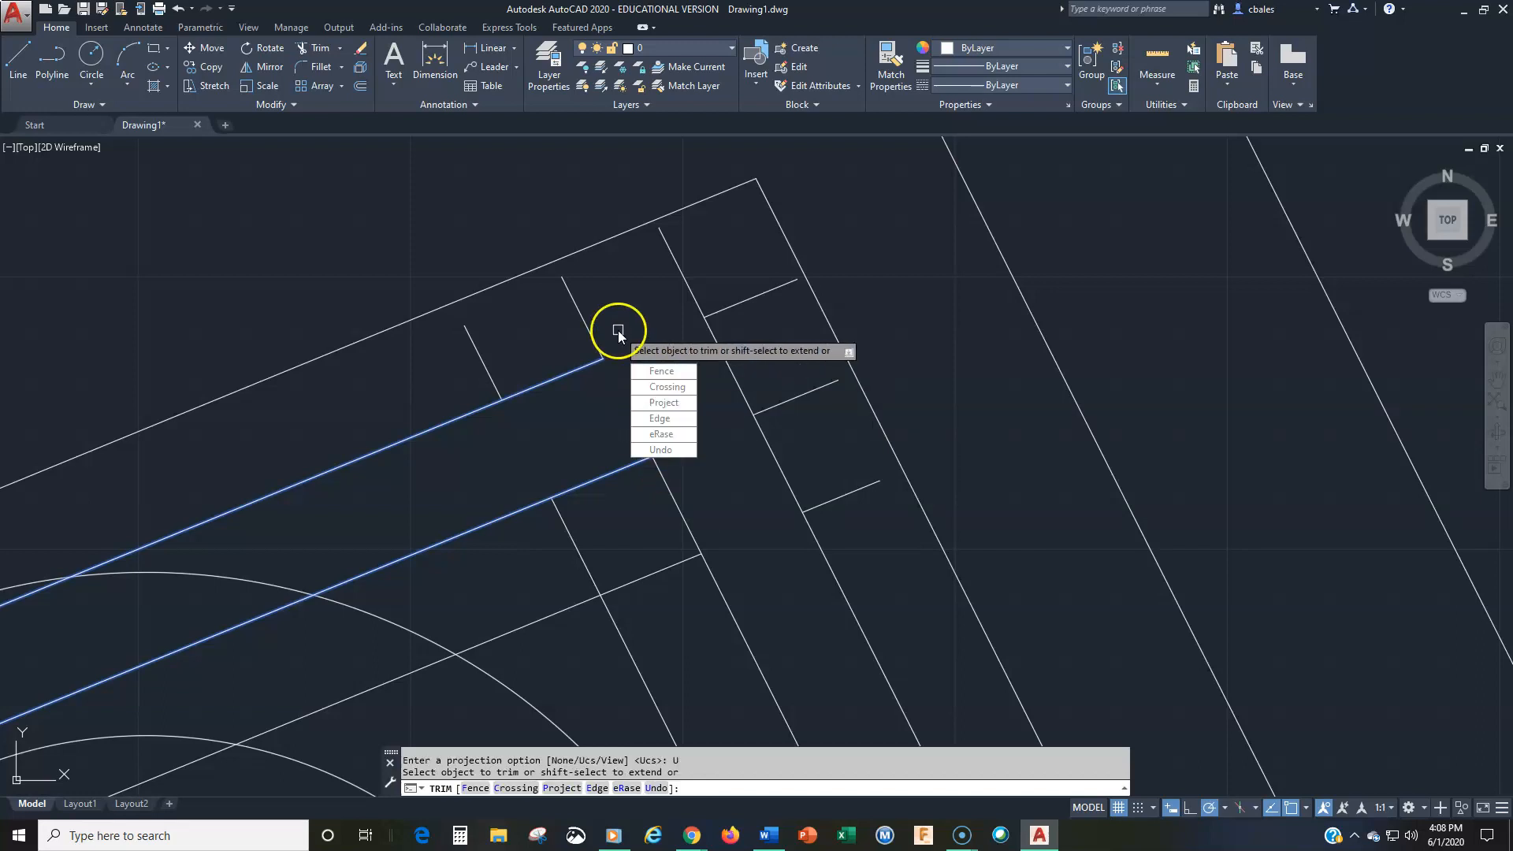
left_click(662, 419)
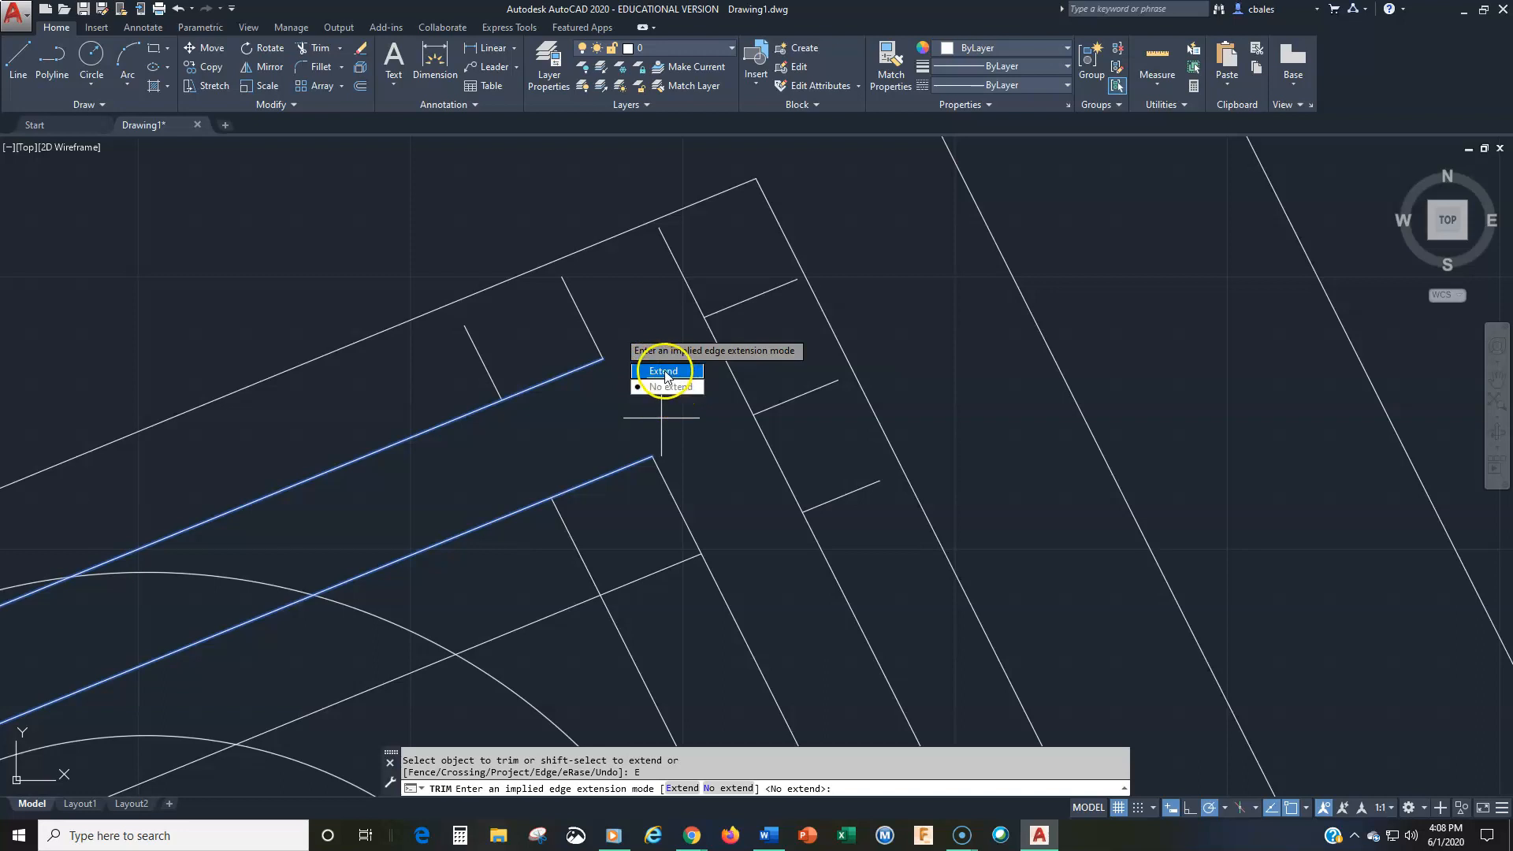
left_click(667, 372)
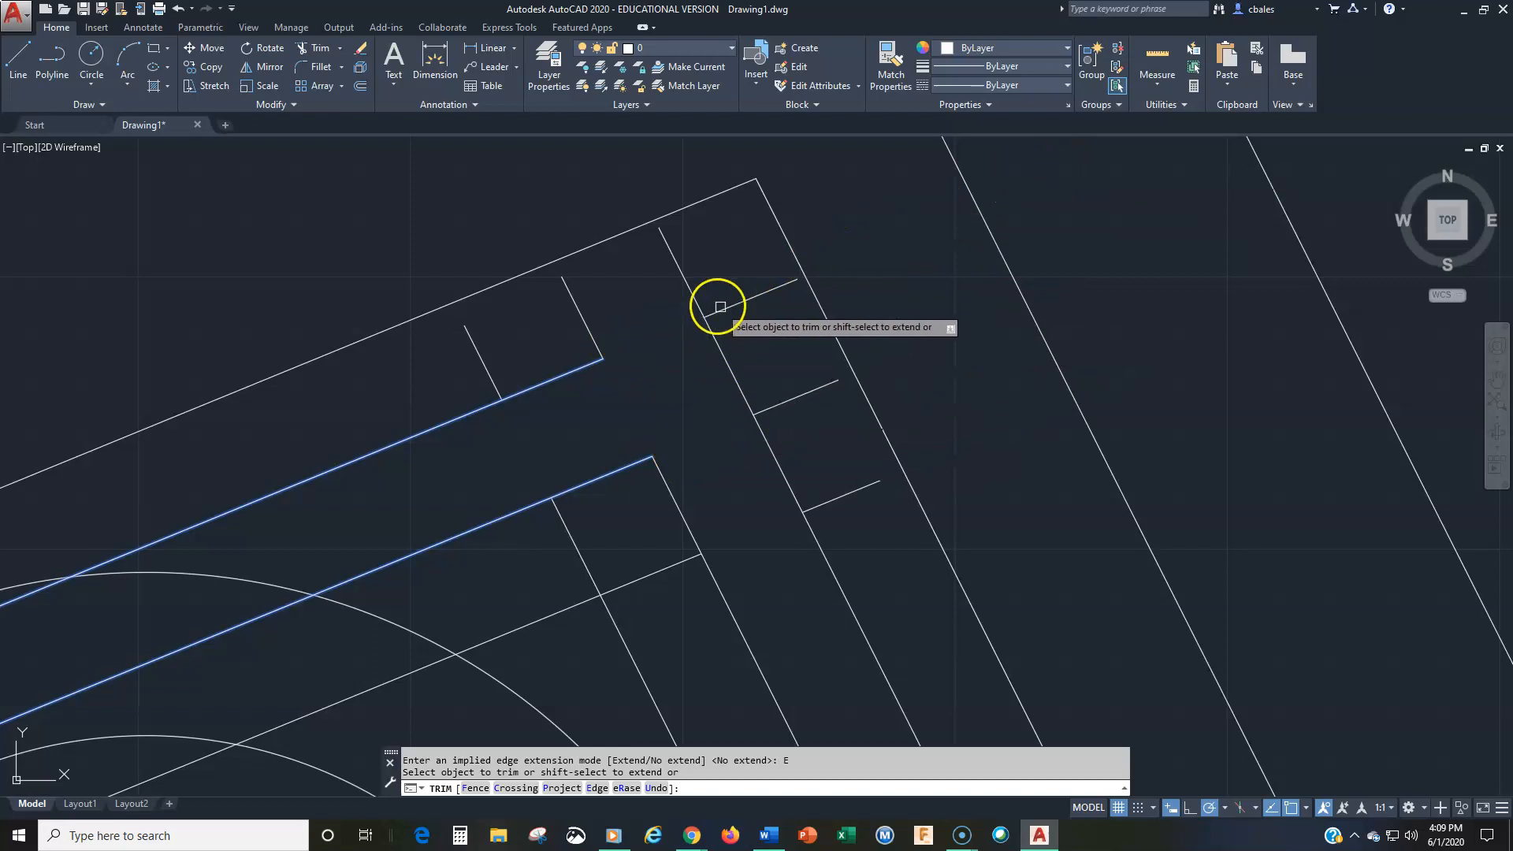
Trim four successive steep lines outward from the corner between the implied extensions of the two selected shallow cutting edges
left_click(717, 338)
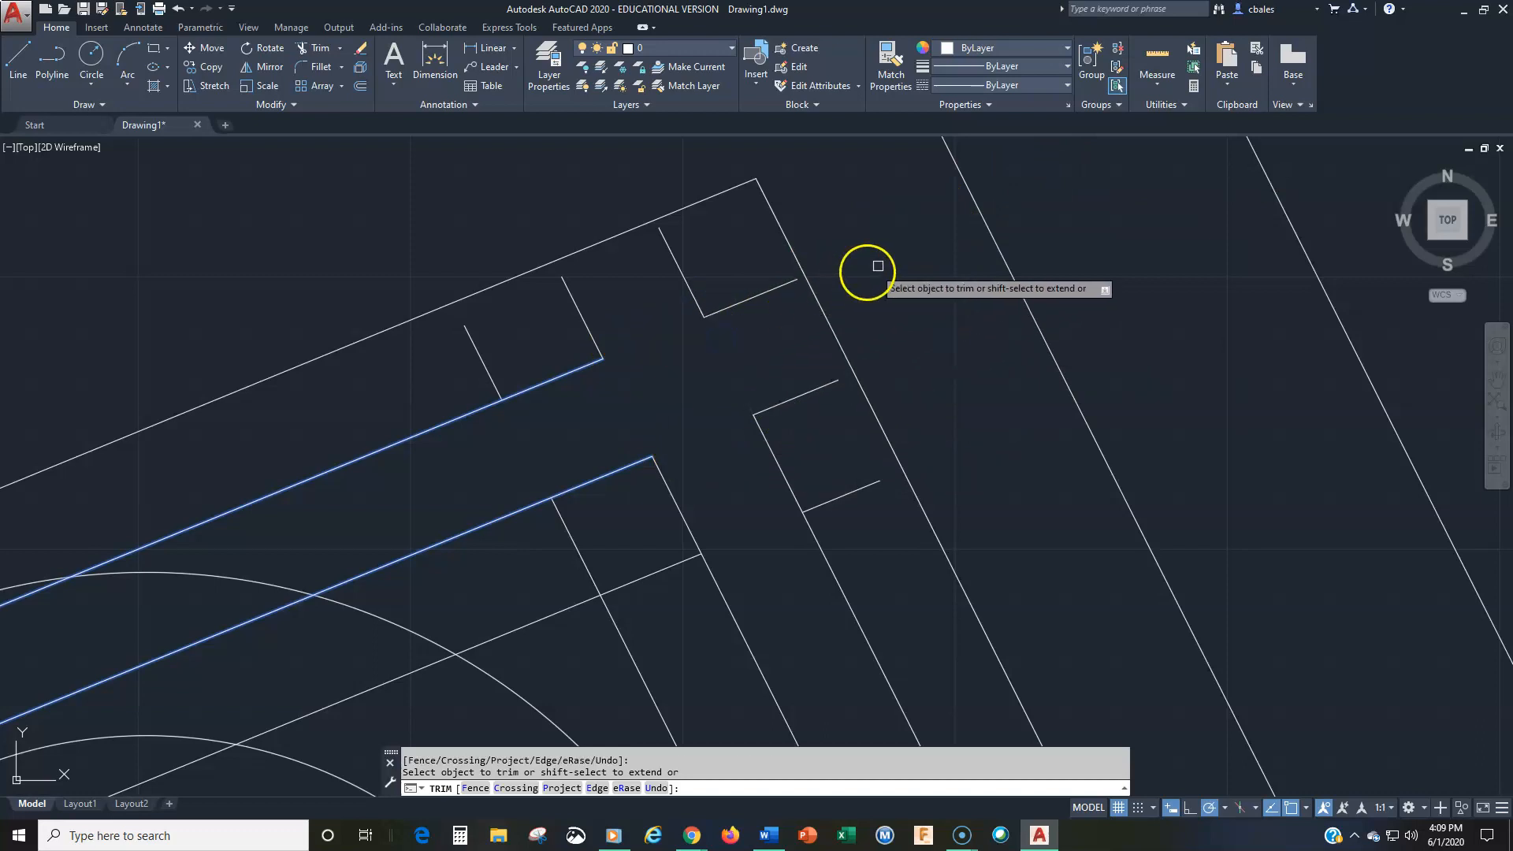
left_click(830, 323)
left_click(991, 249)
middle_click_drag(1133, 266, 1055, 371)
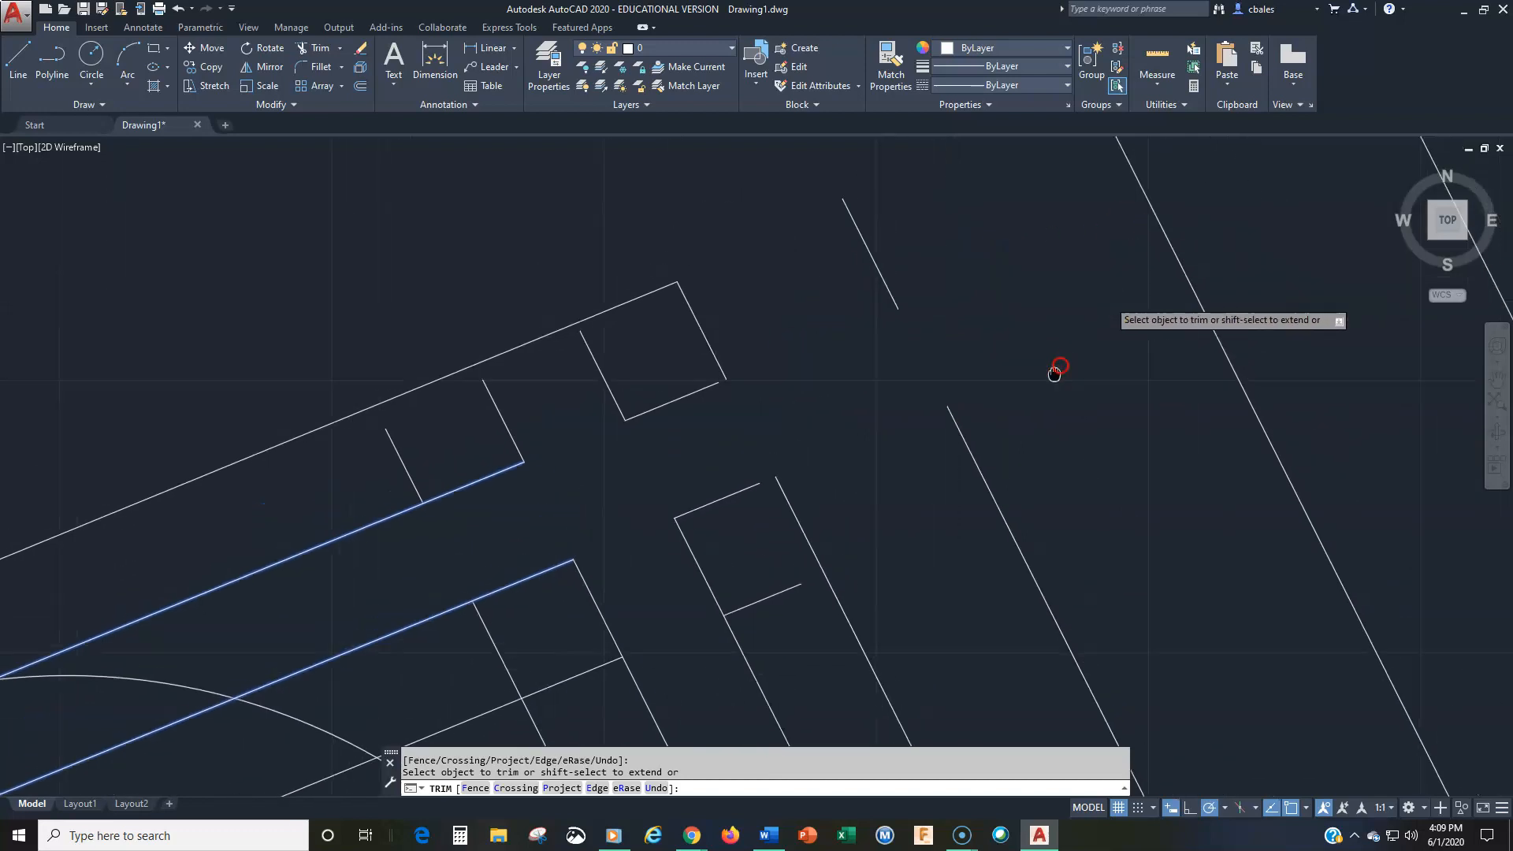
left_click(1165, 232)
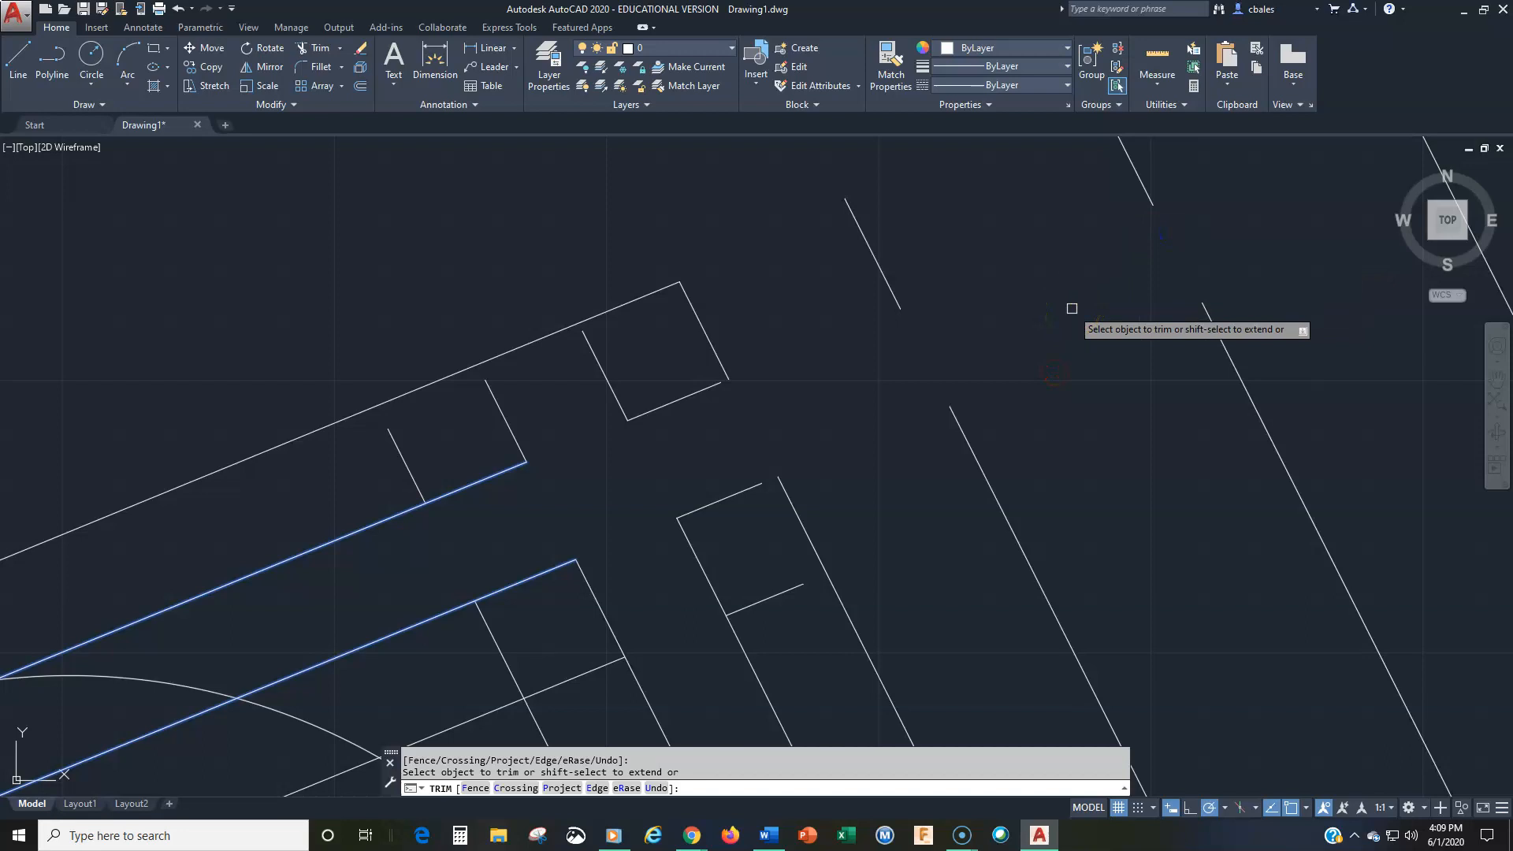
Set the Trim command's Edge option to No extend and end the command
key("Down")
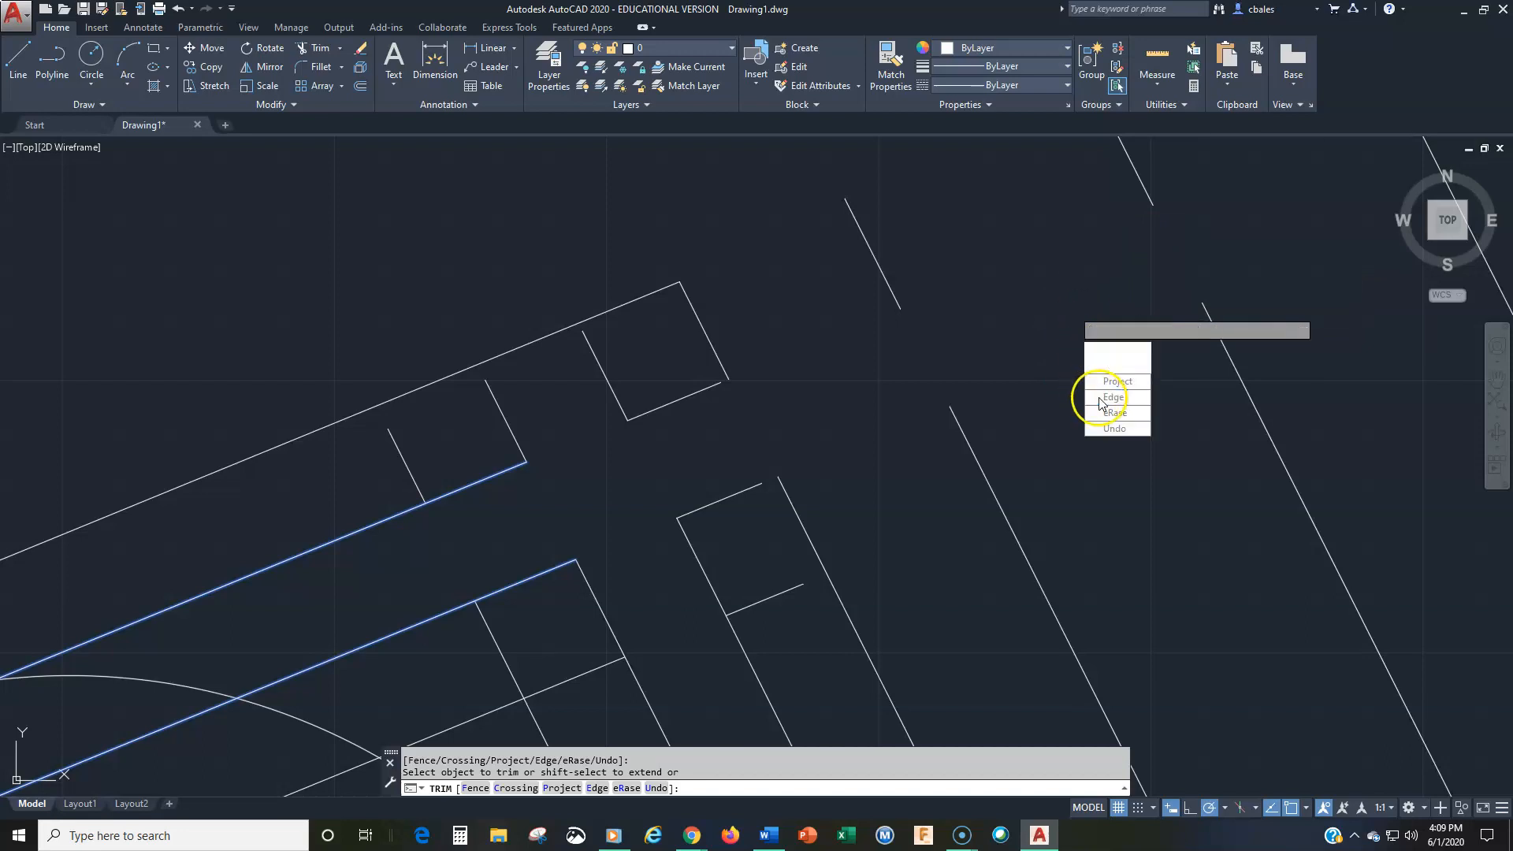
left_click(1103, 396)
left_click(1105, 365)
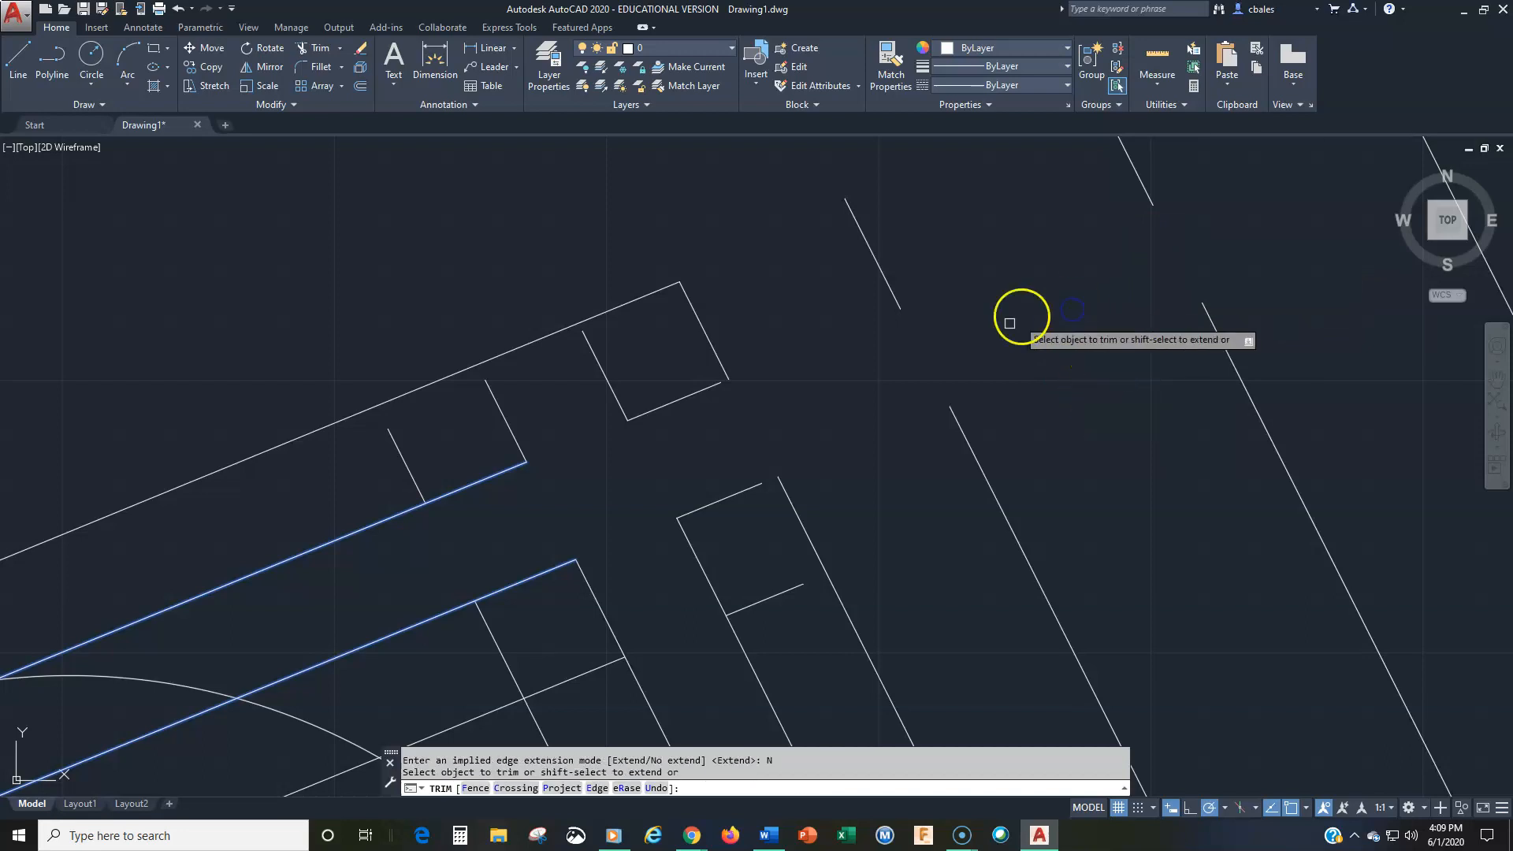
scroll(885, 361, "down", 1)
middle_click_drag(1009, 331, 887, 382)
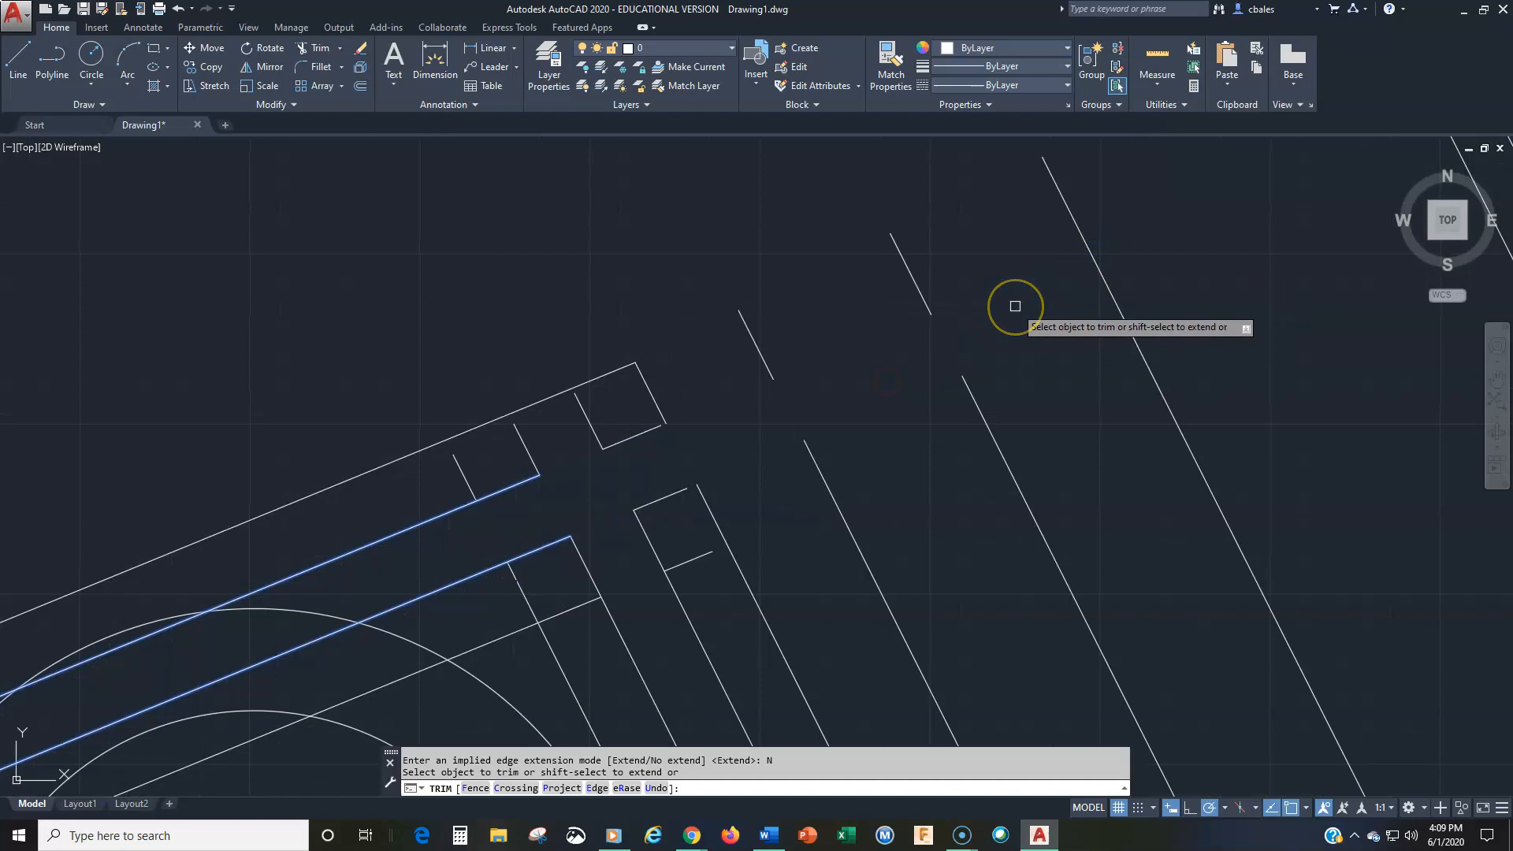
key("Return")
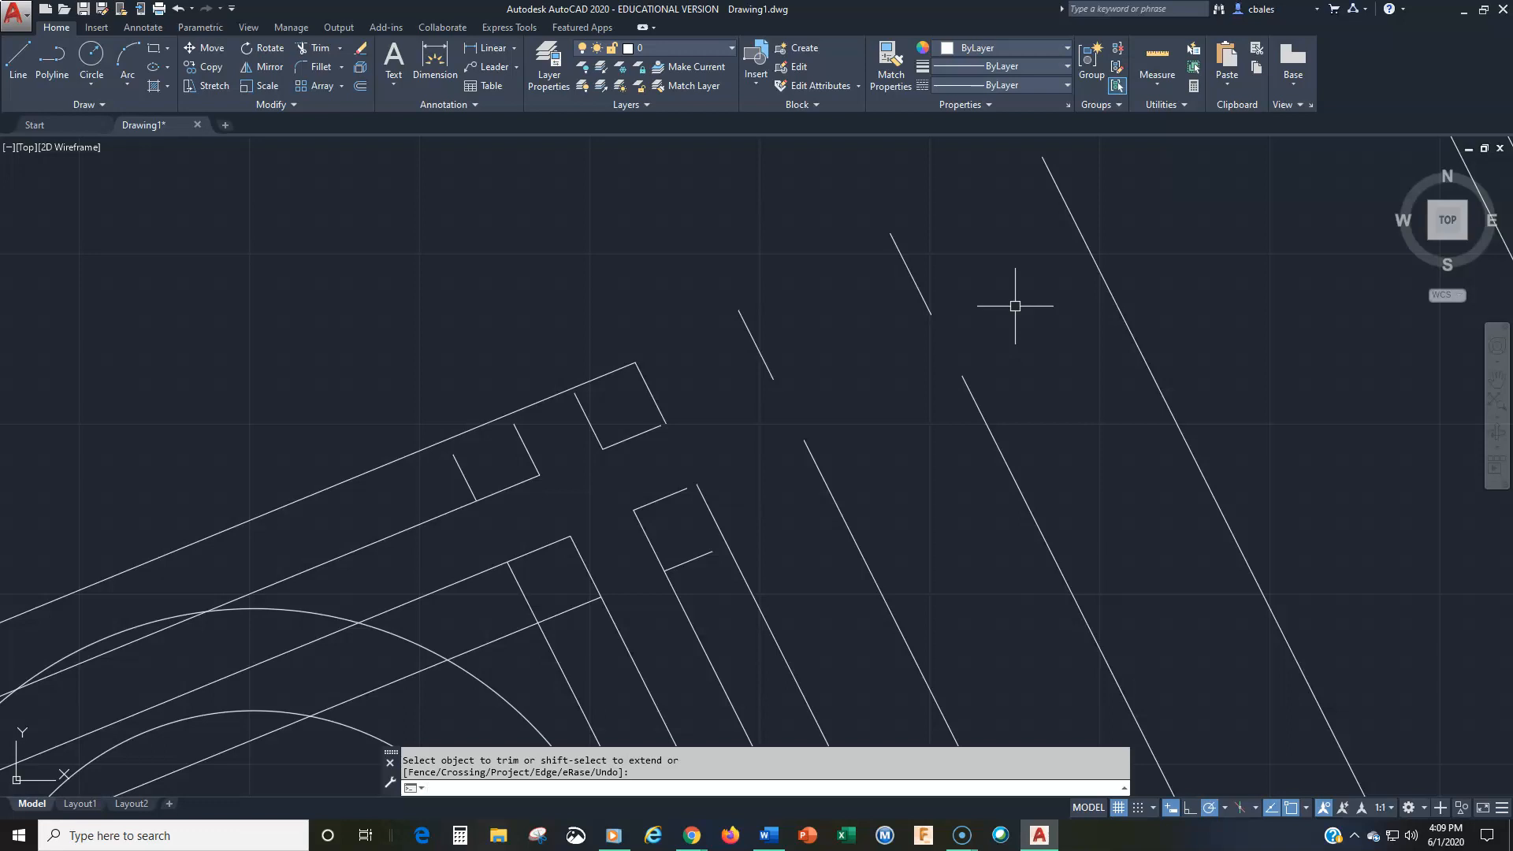
left_click(320, 49)
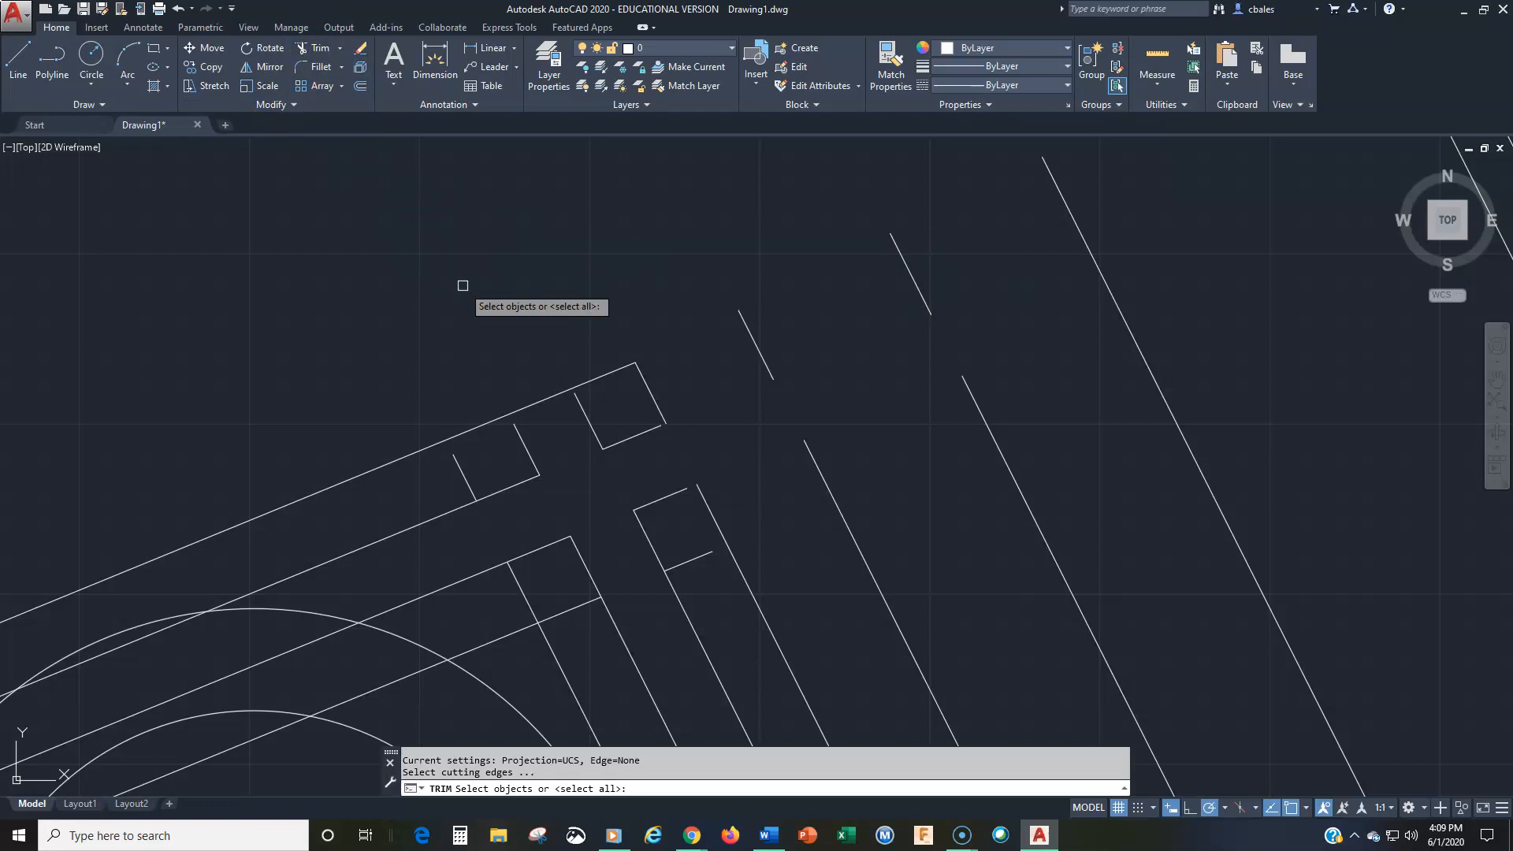
scroll(473, 294, "down", 4)
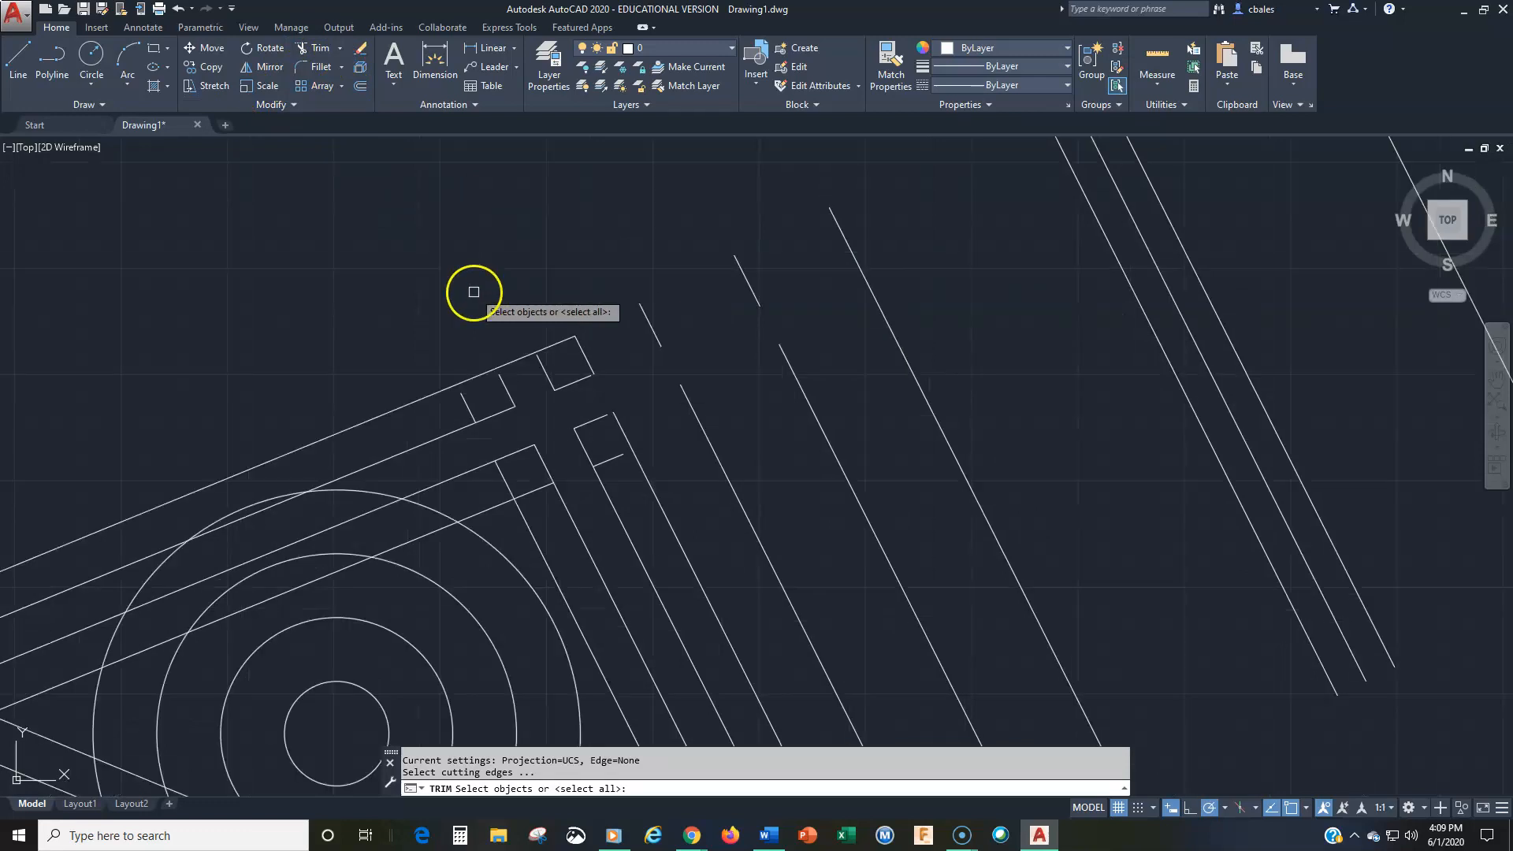
middle_click_drag(530, 352, 755, 292)
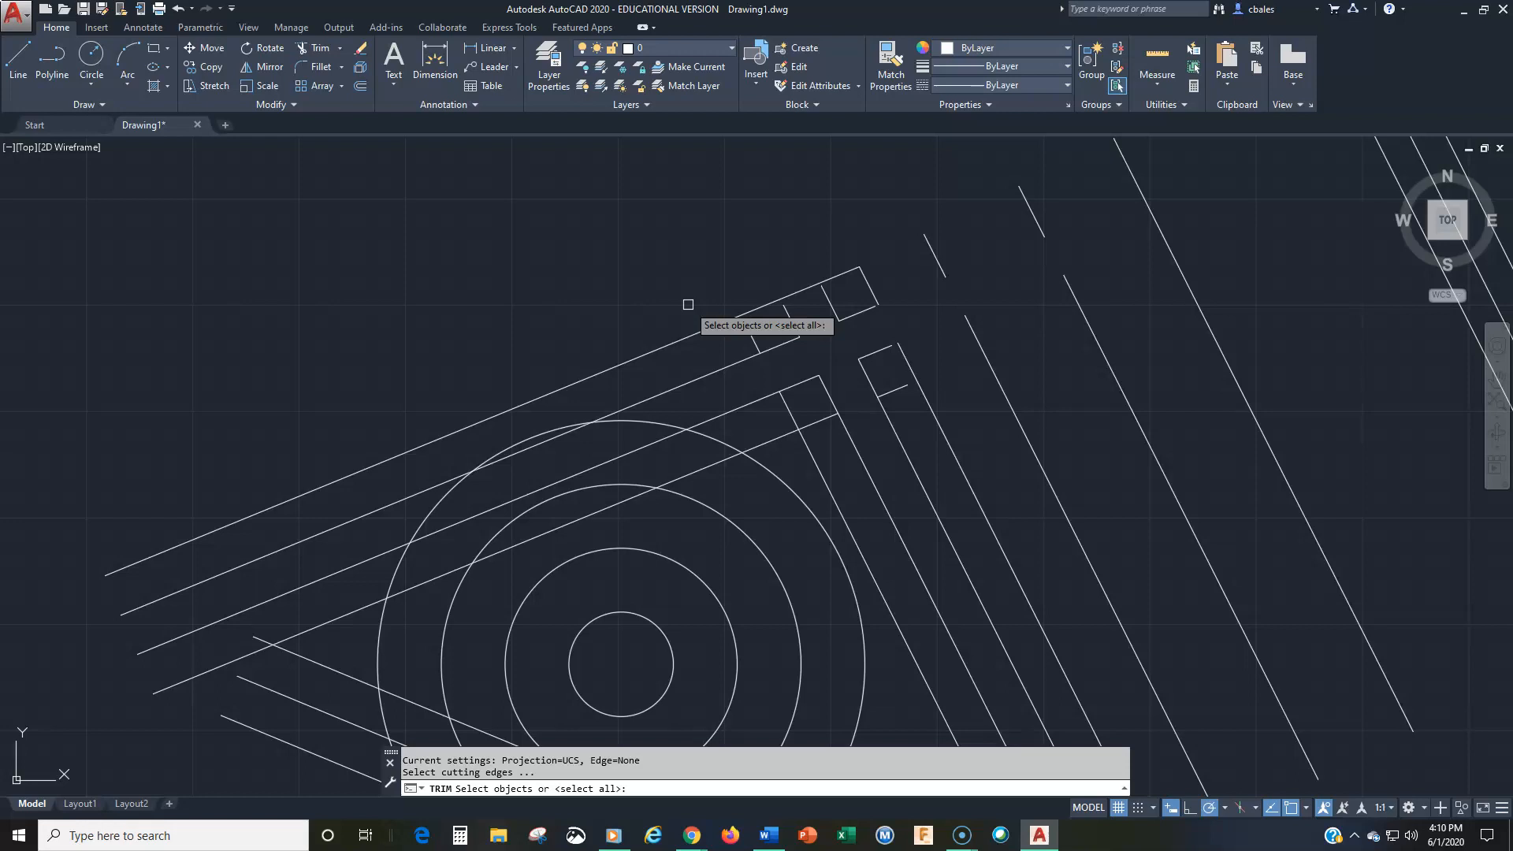
left_click(473, 268)
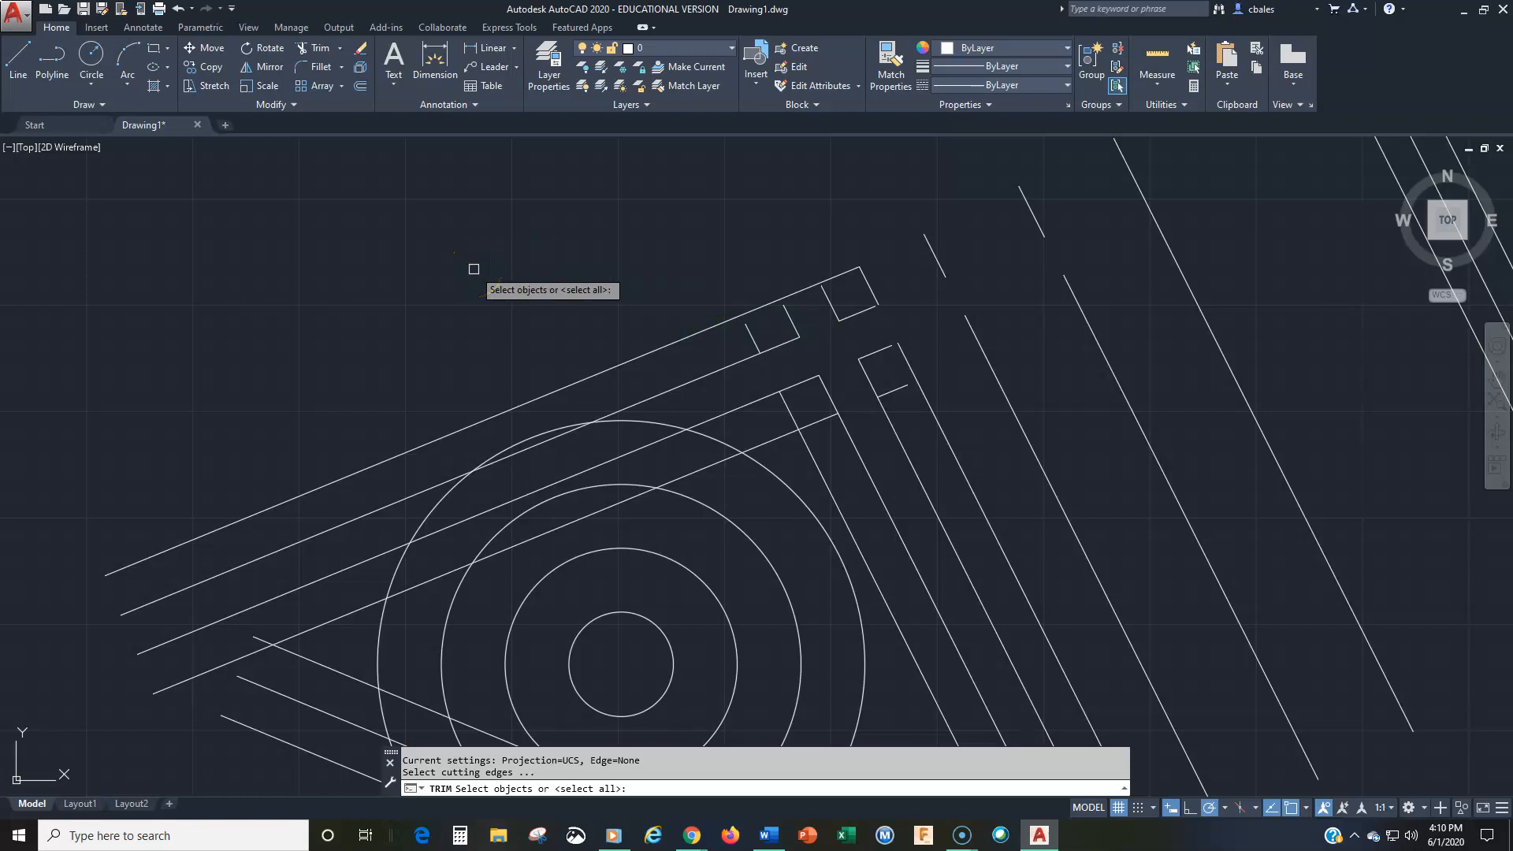
key("Escape")
key("Escape")
Using all objects as cutting edges, trim outer-circle pieces between the upper shallow lines and line pieces near the circles' left side
left_click(320, 48)
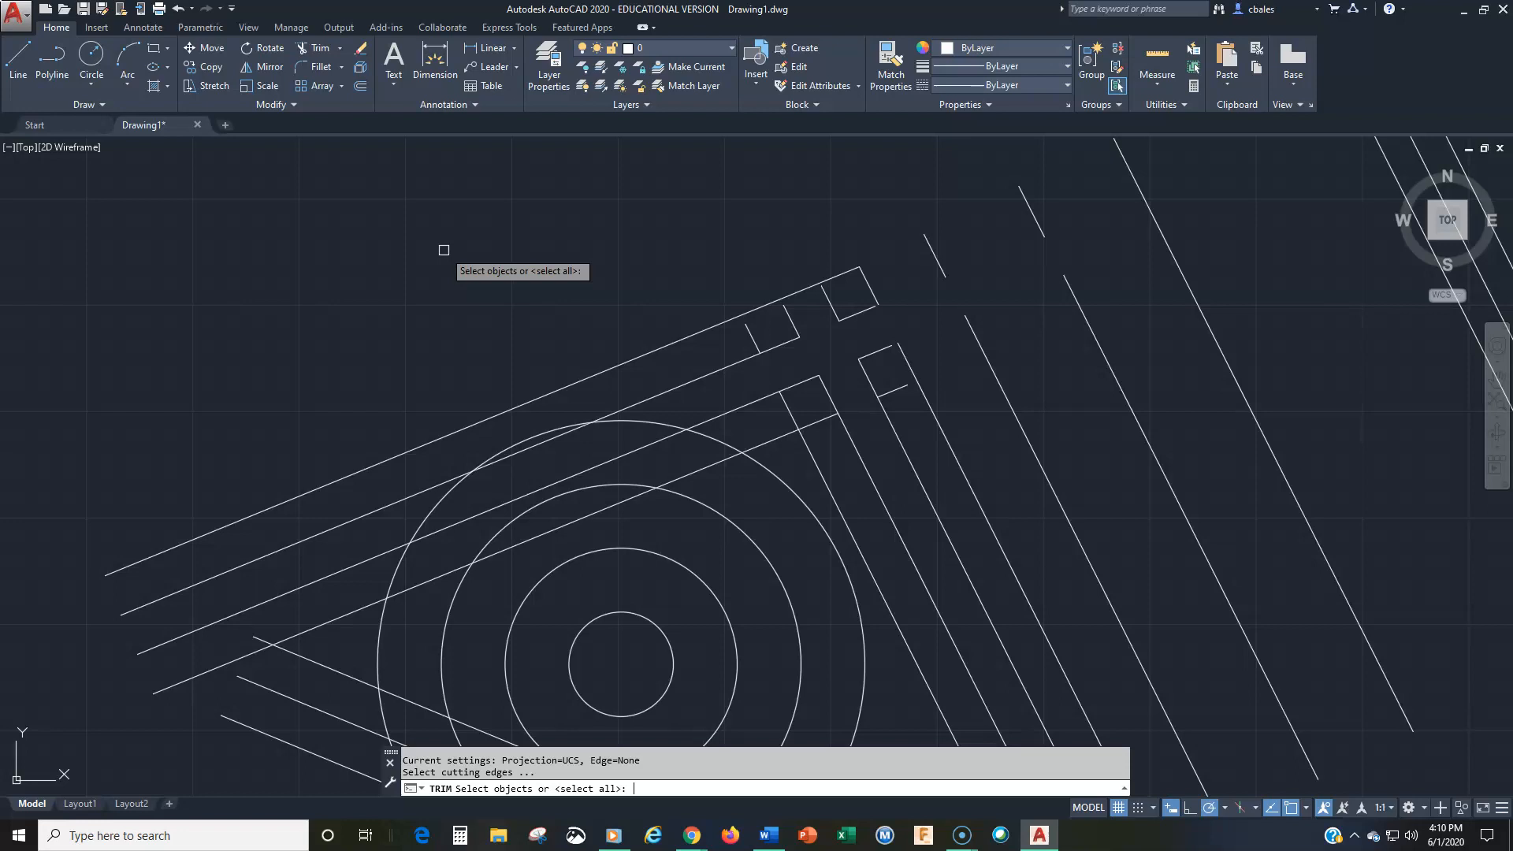
key("Return")
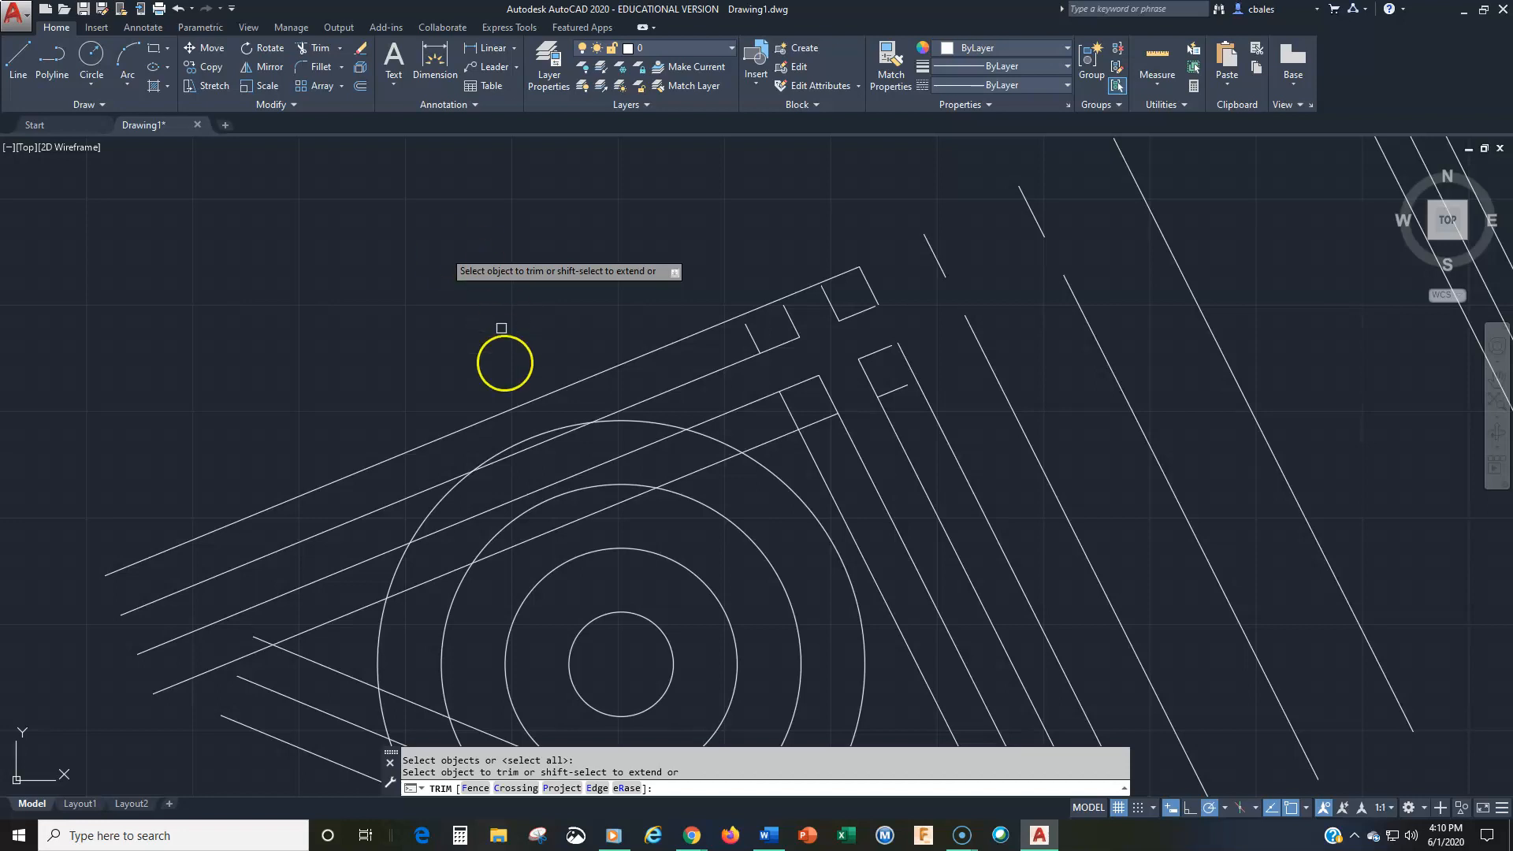
middle_click_drag(512, 410, 534, 292)
left_click(543, 320)
left_click(422, 452)
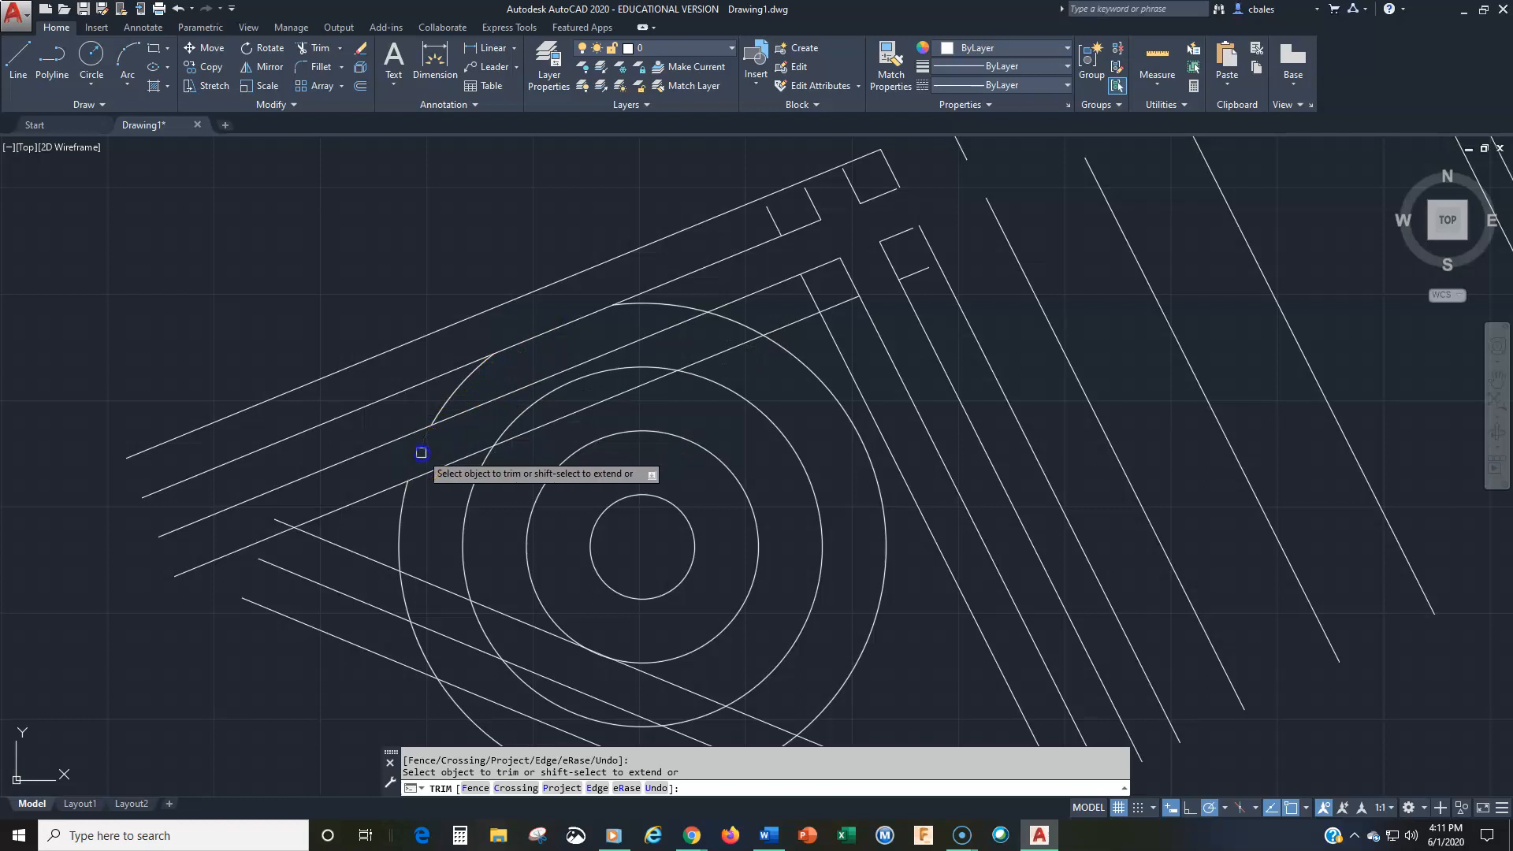
left_click(364, 500)
left_click(433, 587)
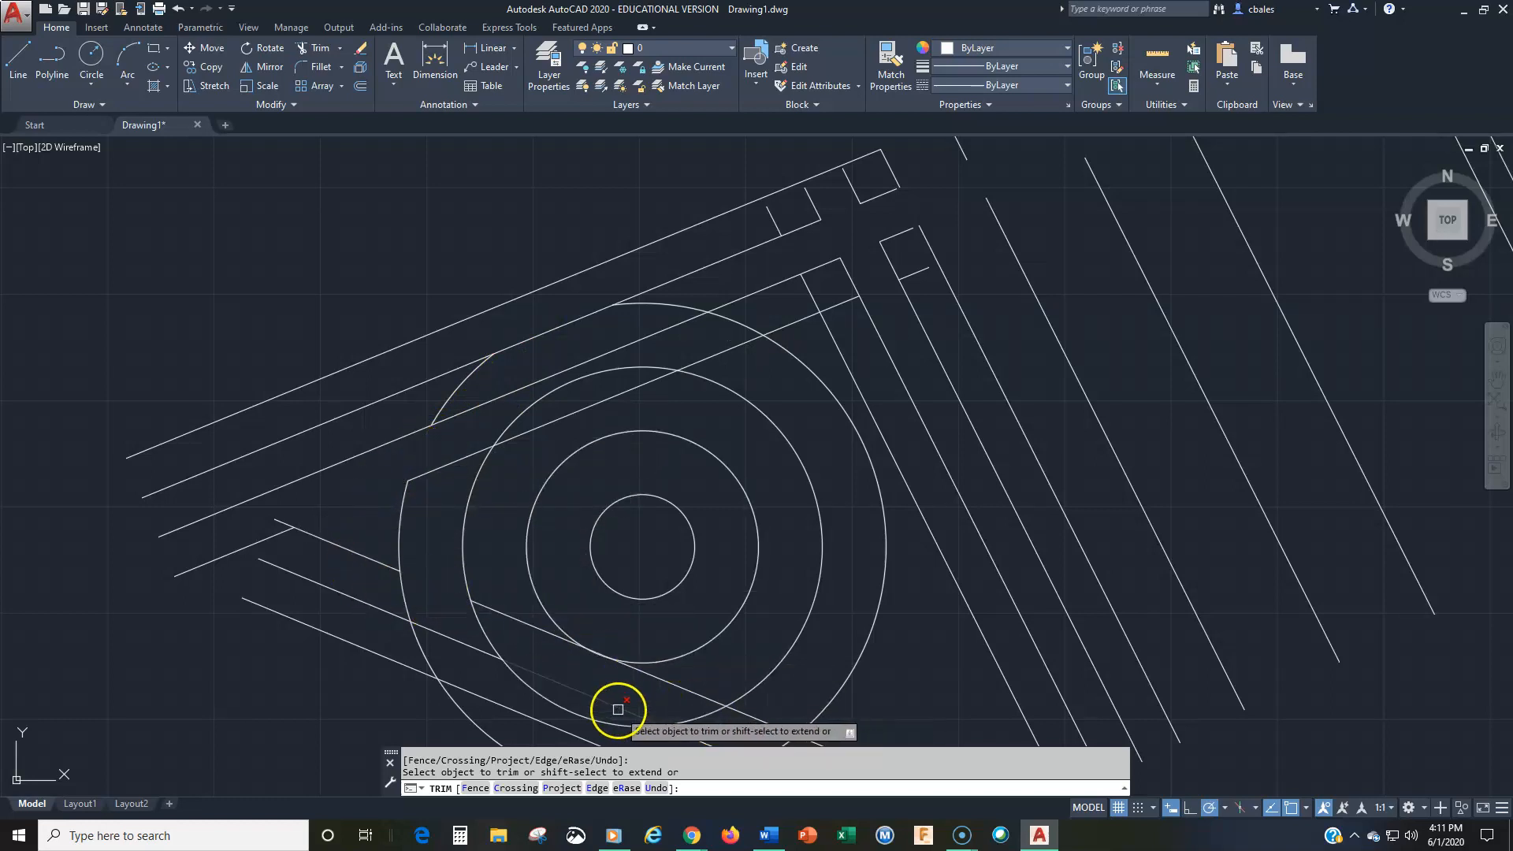
Trim the right side of the second-largest circle and pieces of the steep lines near the corner, and end the Trim command
left_click(820, 525)
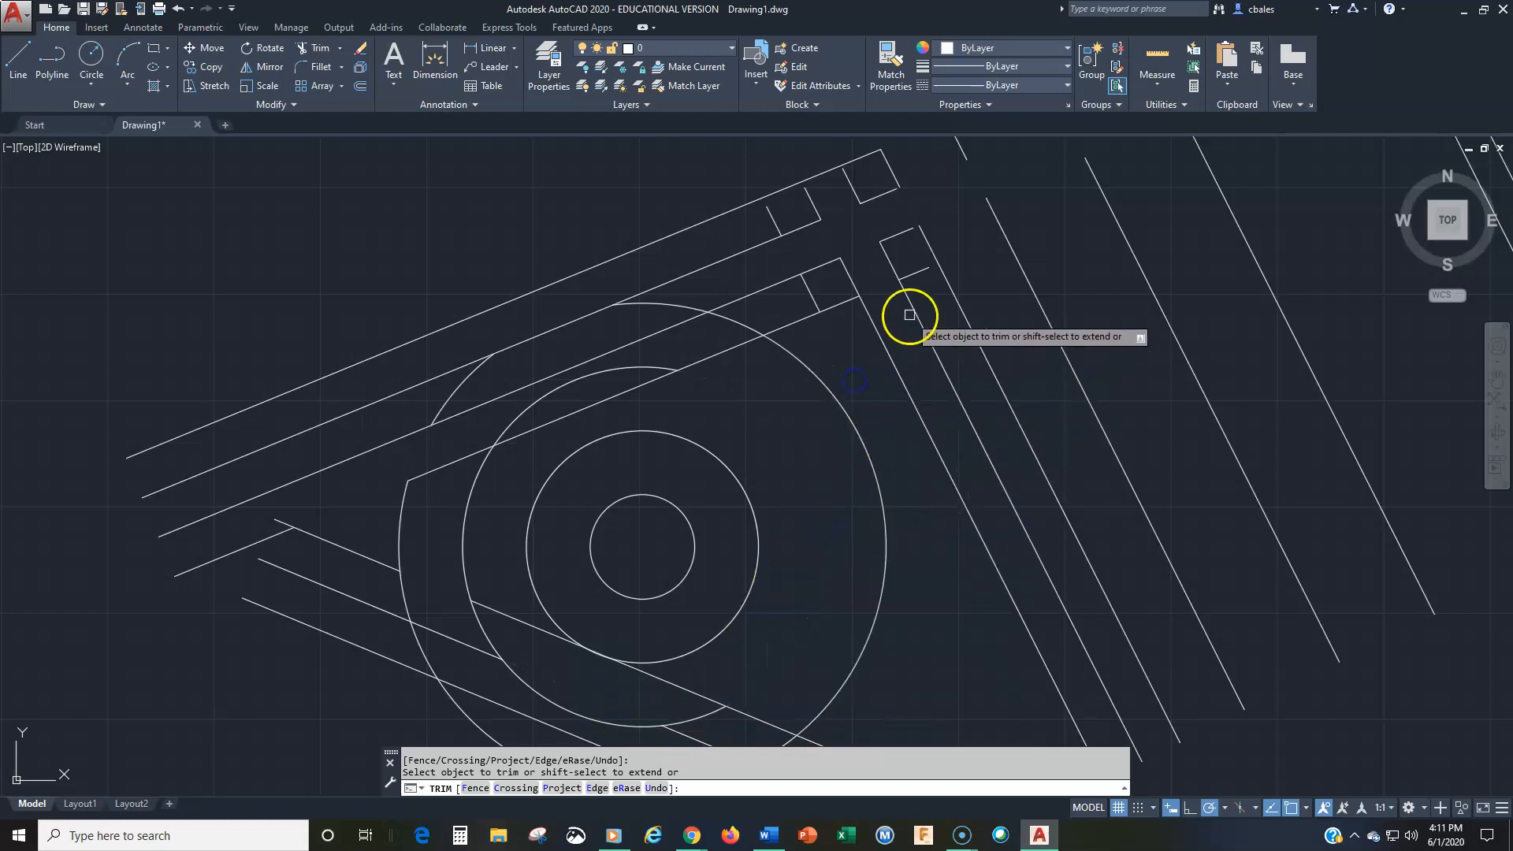
left_click(888, 256)
scroll(960, 561, "down", 5)
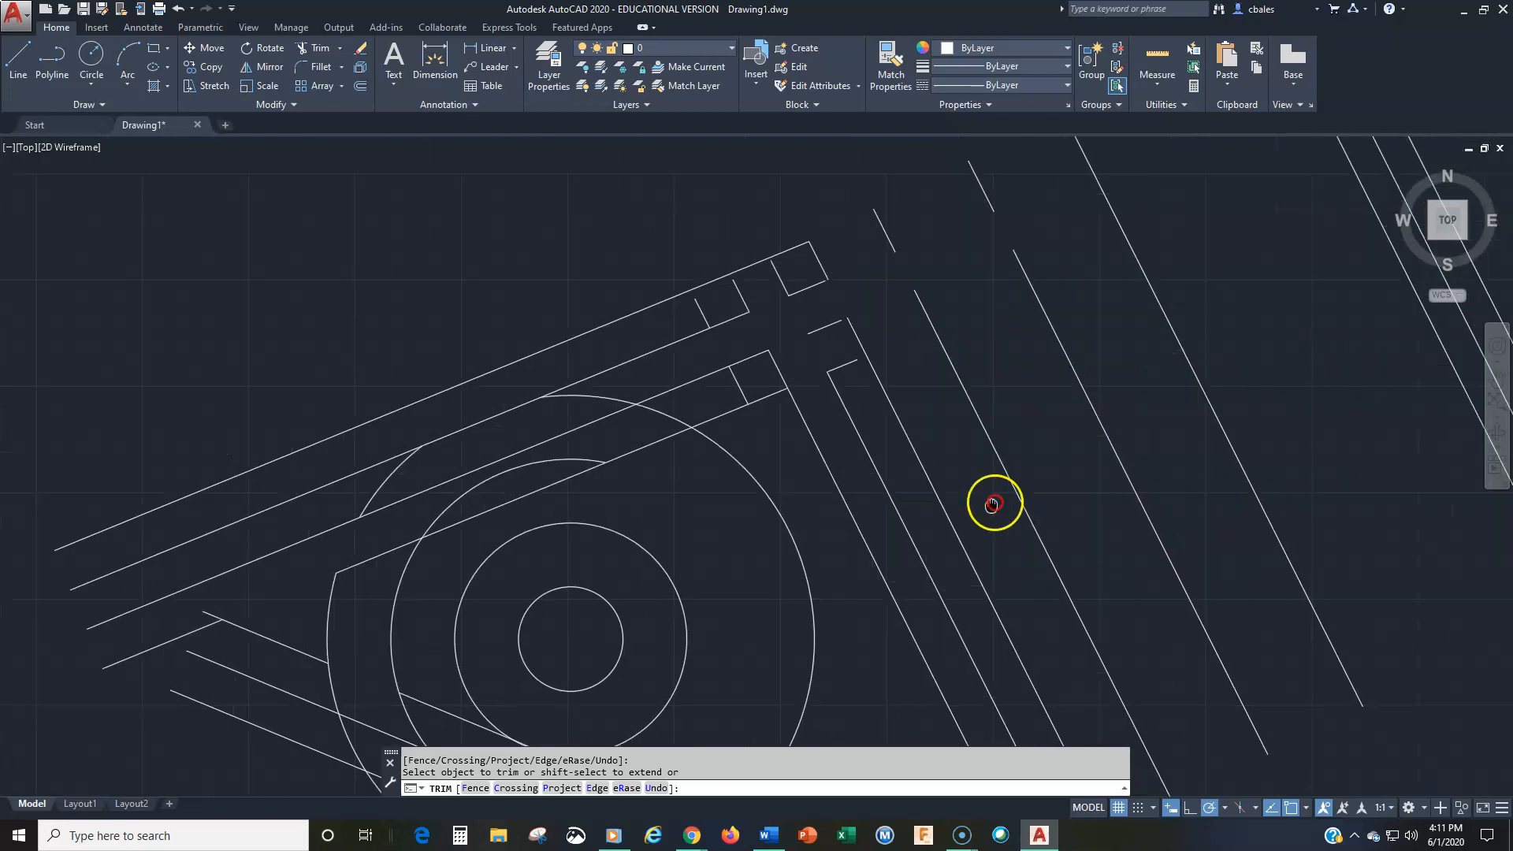
middle_click_drag(960, 560, 971, 441)
scroll(919, 482, "up", 3)
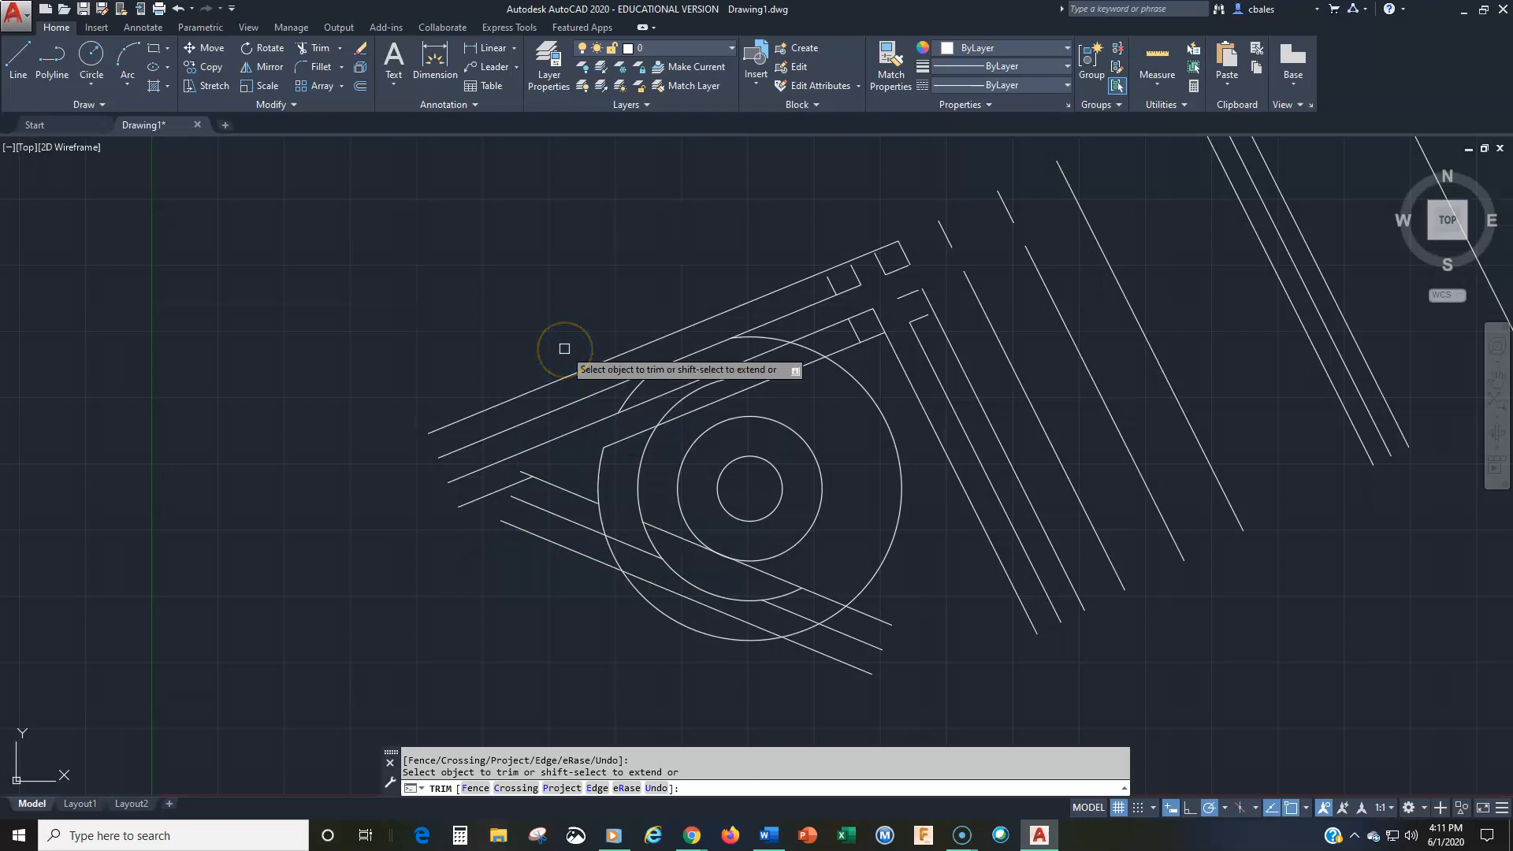
key("Return")
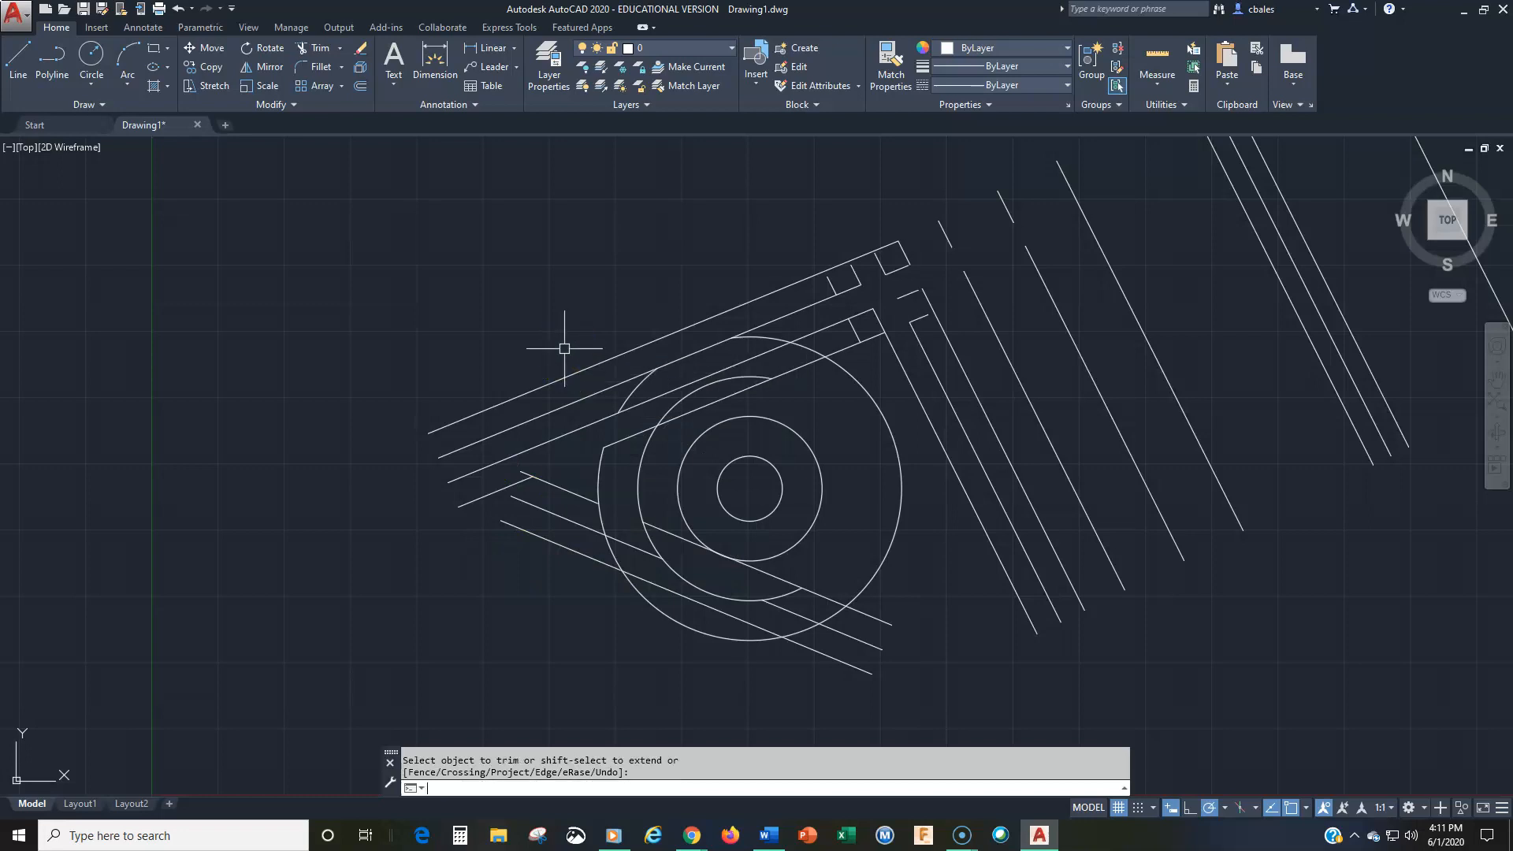
Run Trim again with all objects as cutting edges and remove further pieces of the two larger circles and the fourth upper shallow line
middle_click_drag(581, 344, 577, 409)
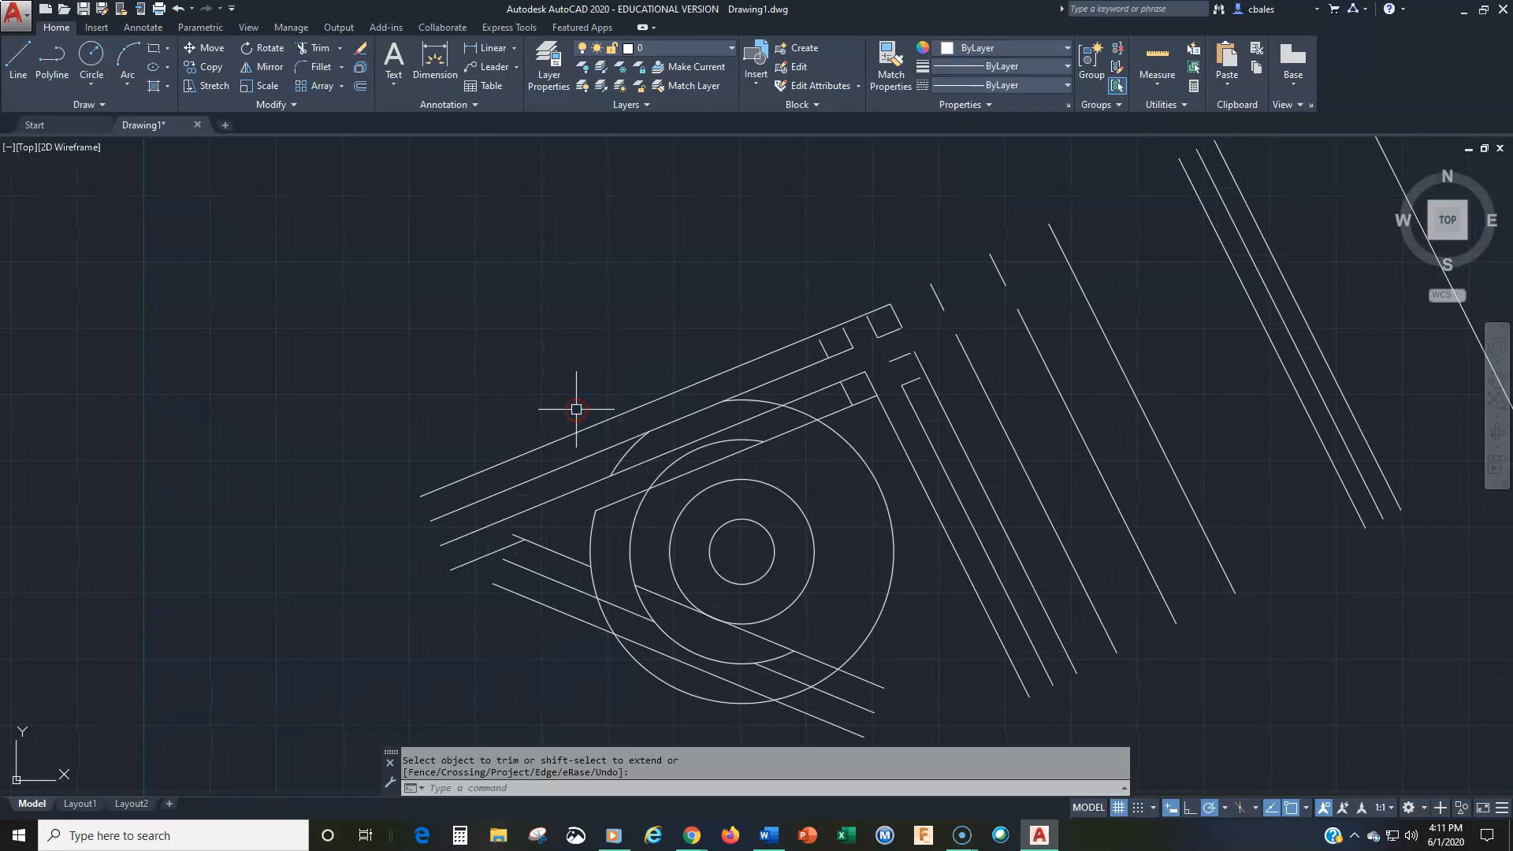
key("Return")
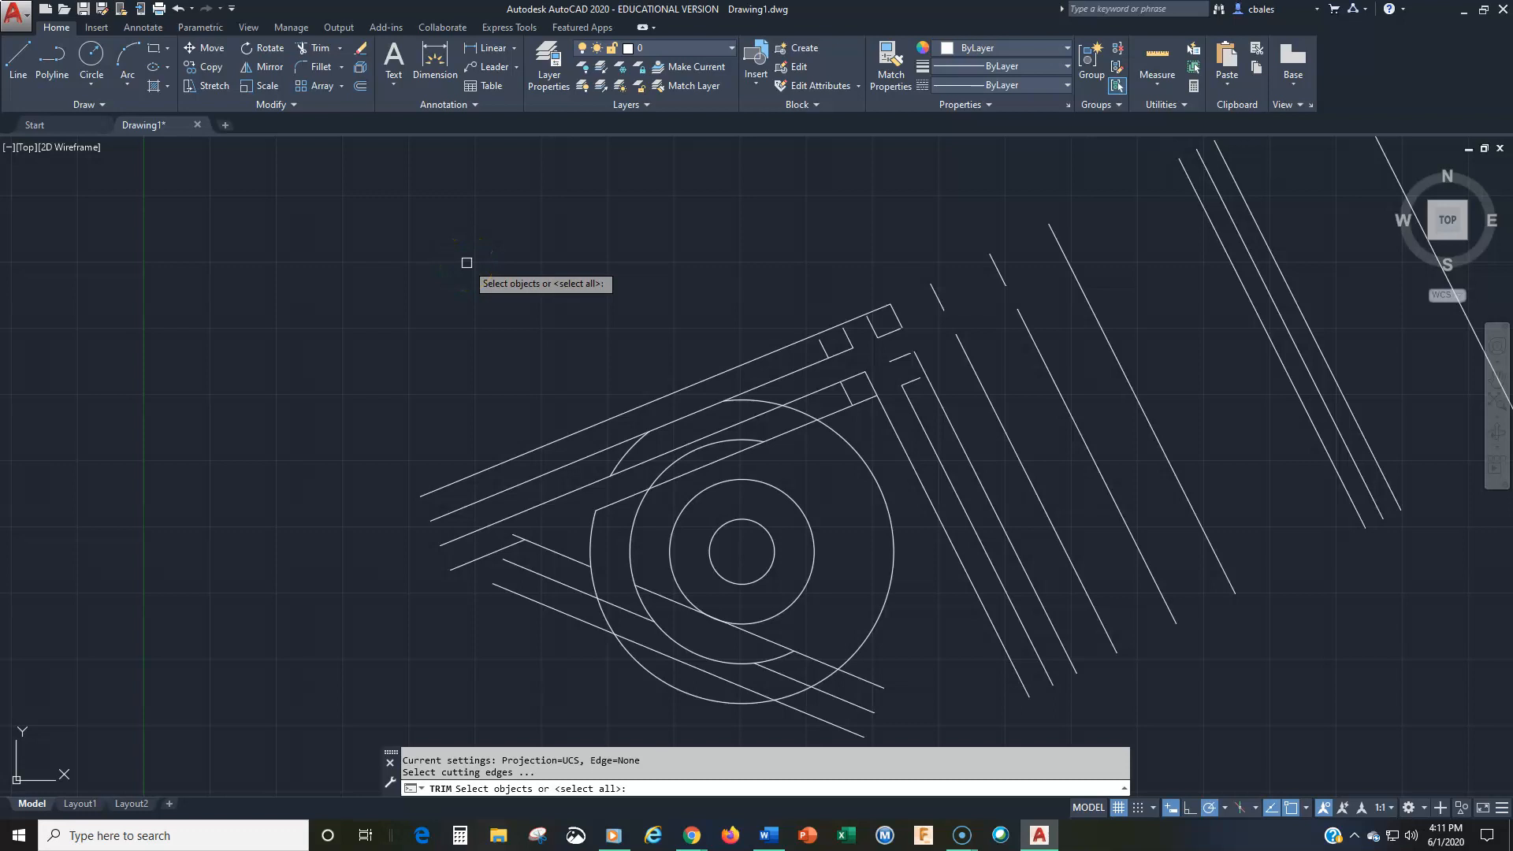
key("Return")
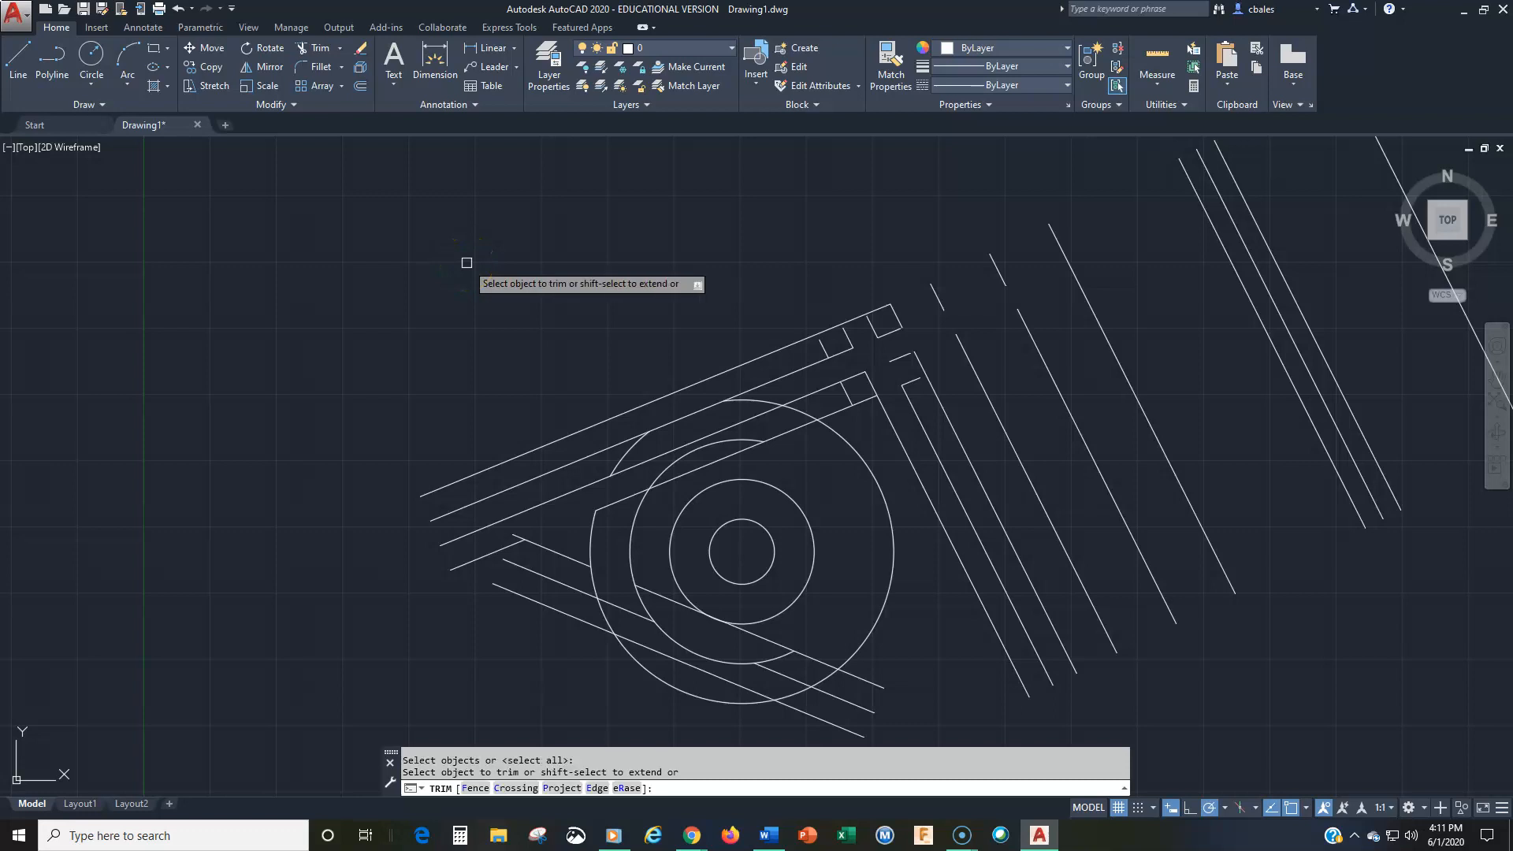
left_click(805, 415)
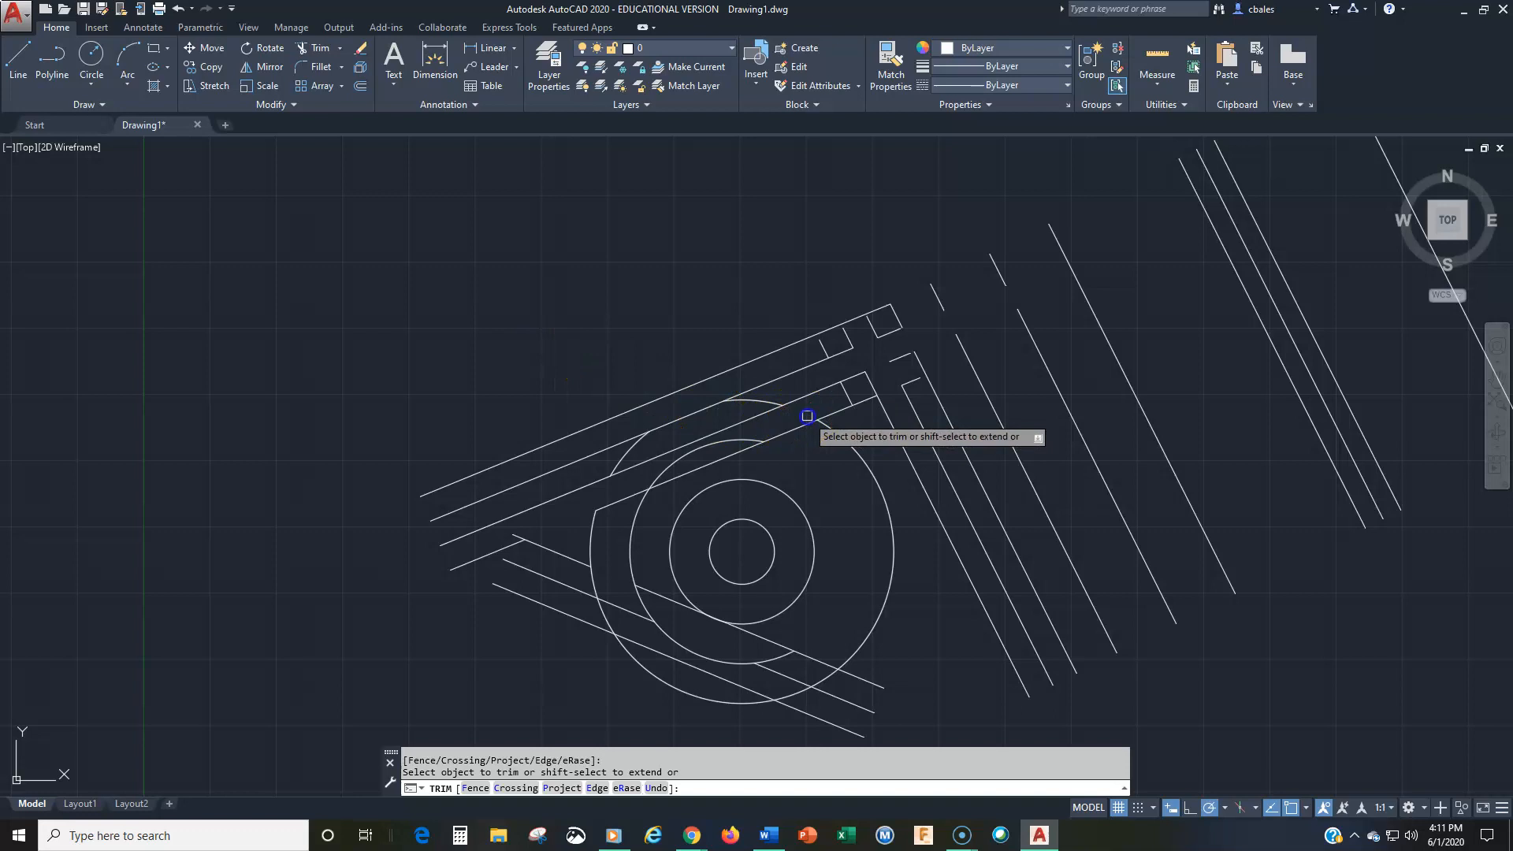
left_click(717, 456)
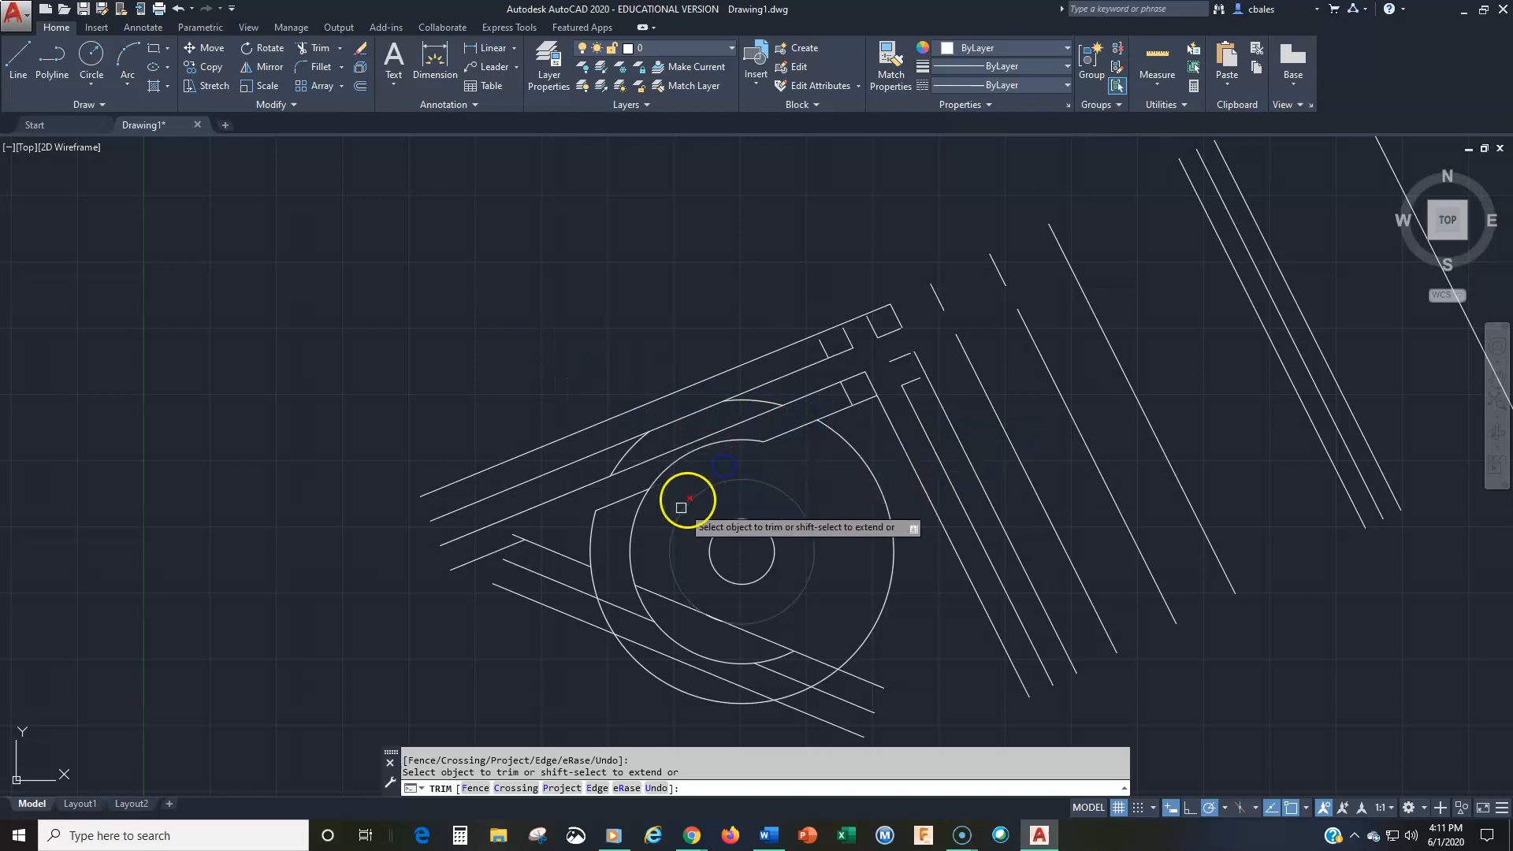
left_click(640, 603)
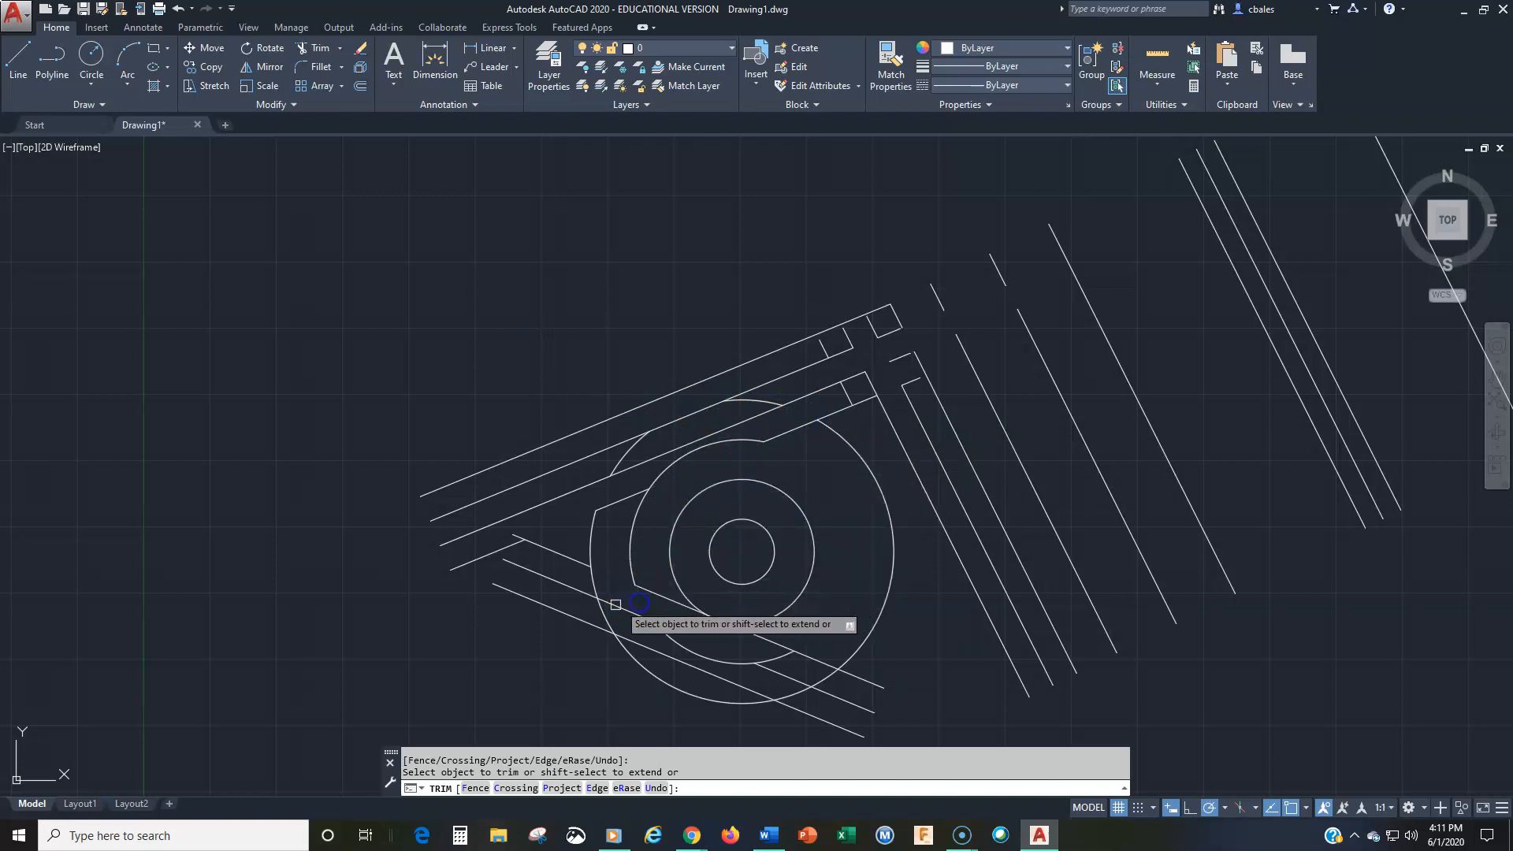
left_click(603, 620)
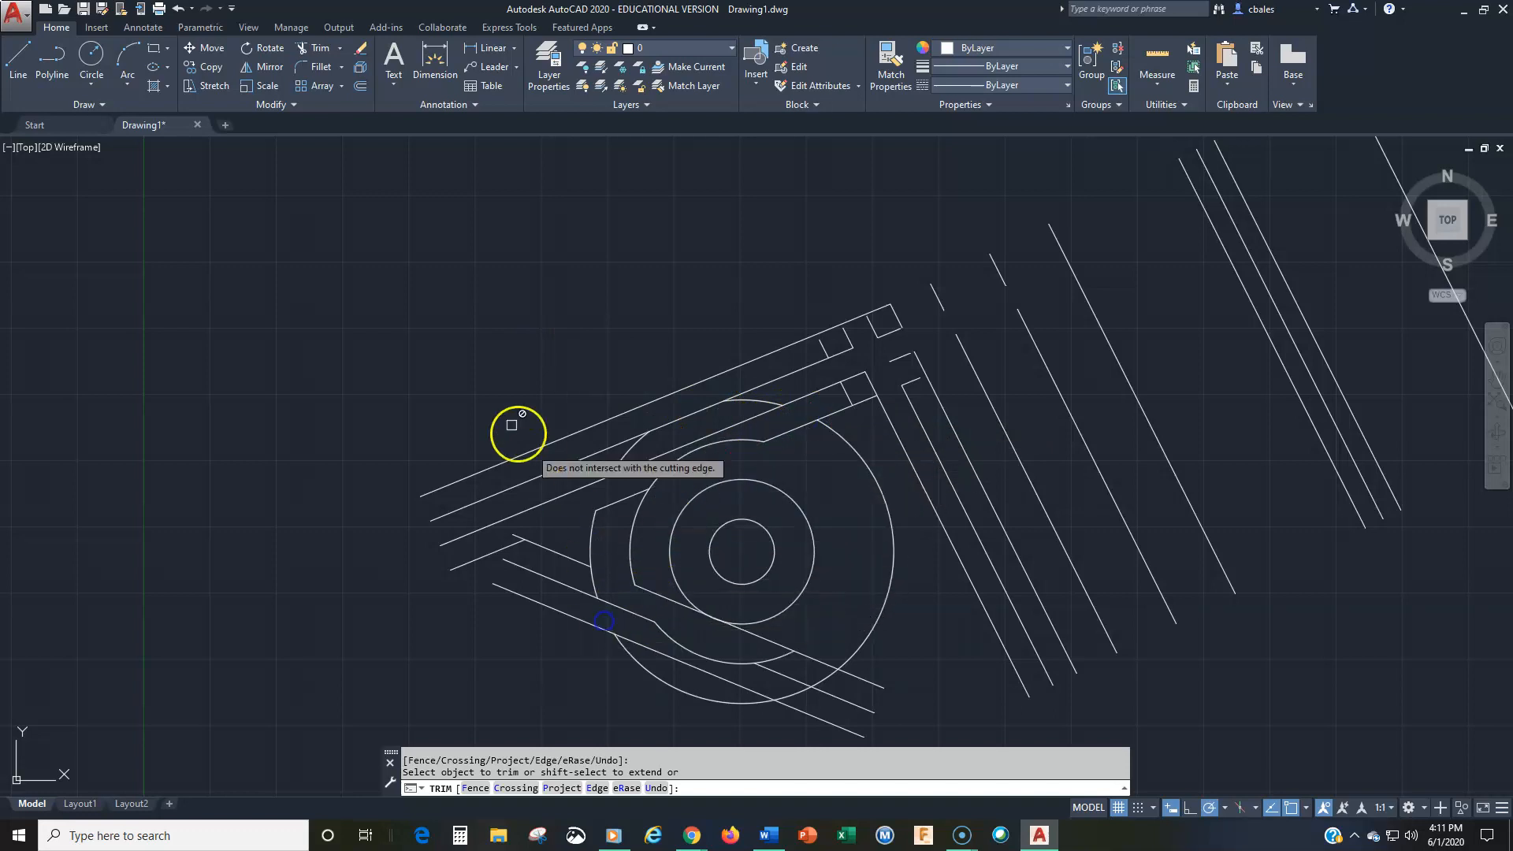
right_click(428, 290)
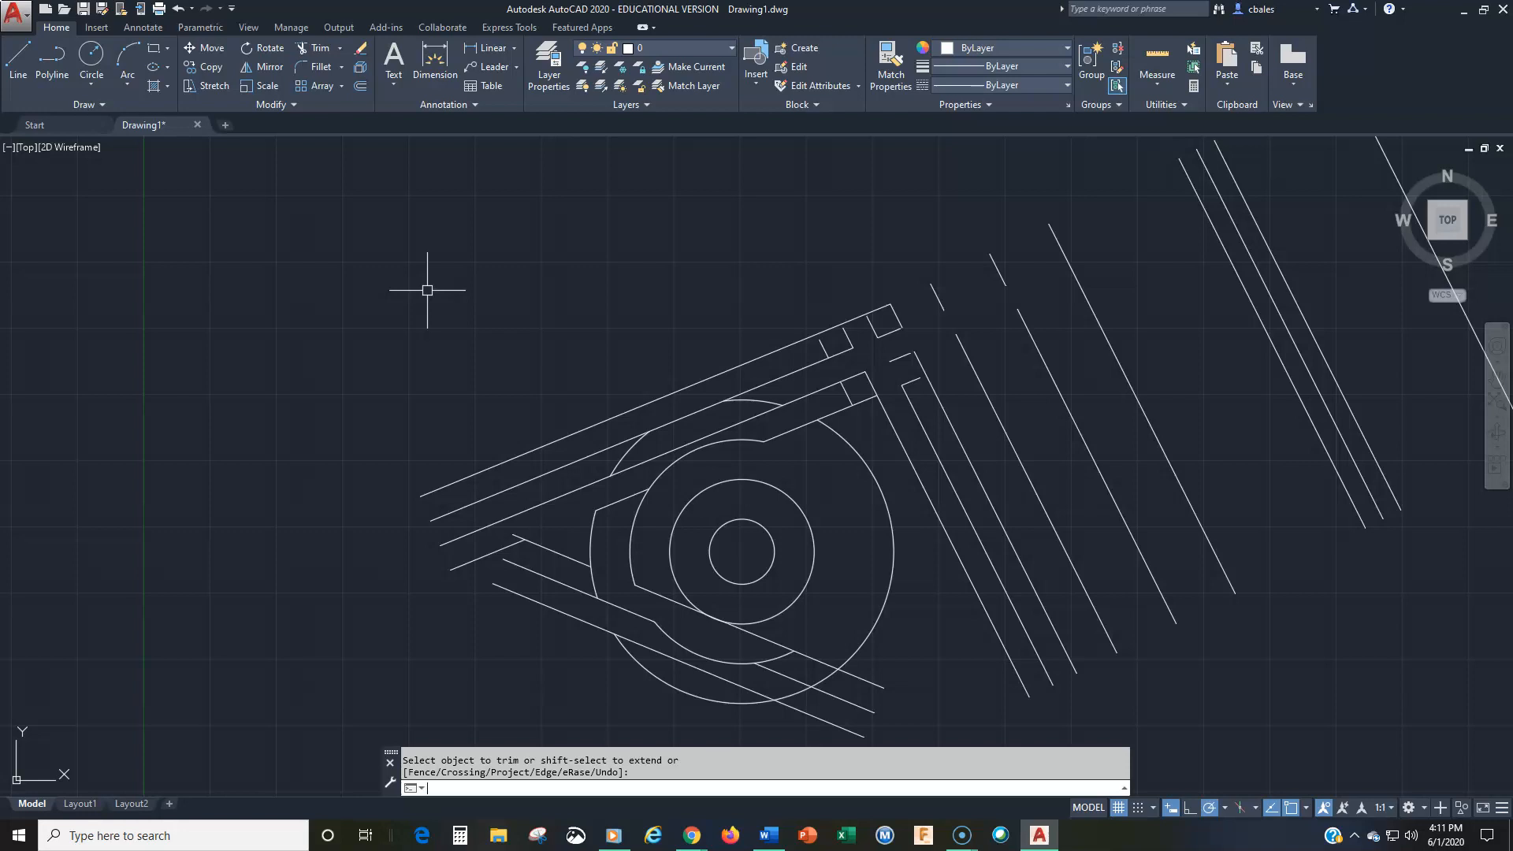
left_click(754, 388)
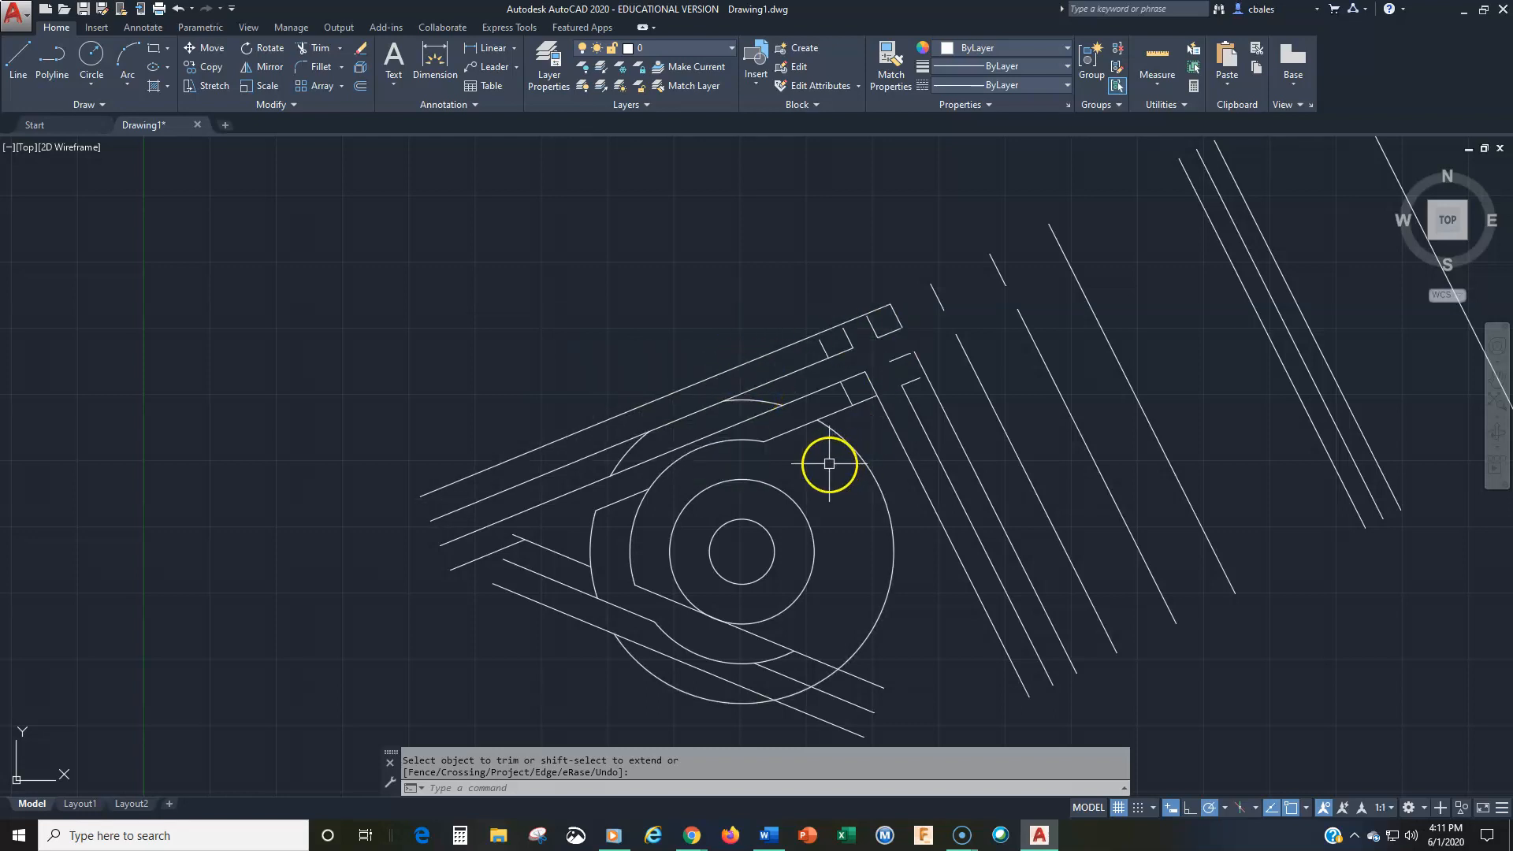
middle_click_drag(829, 465, 683, 424)
left_click(552, 408)
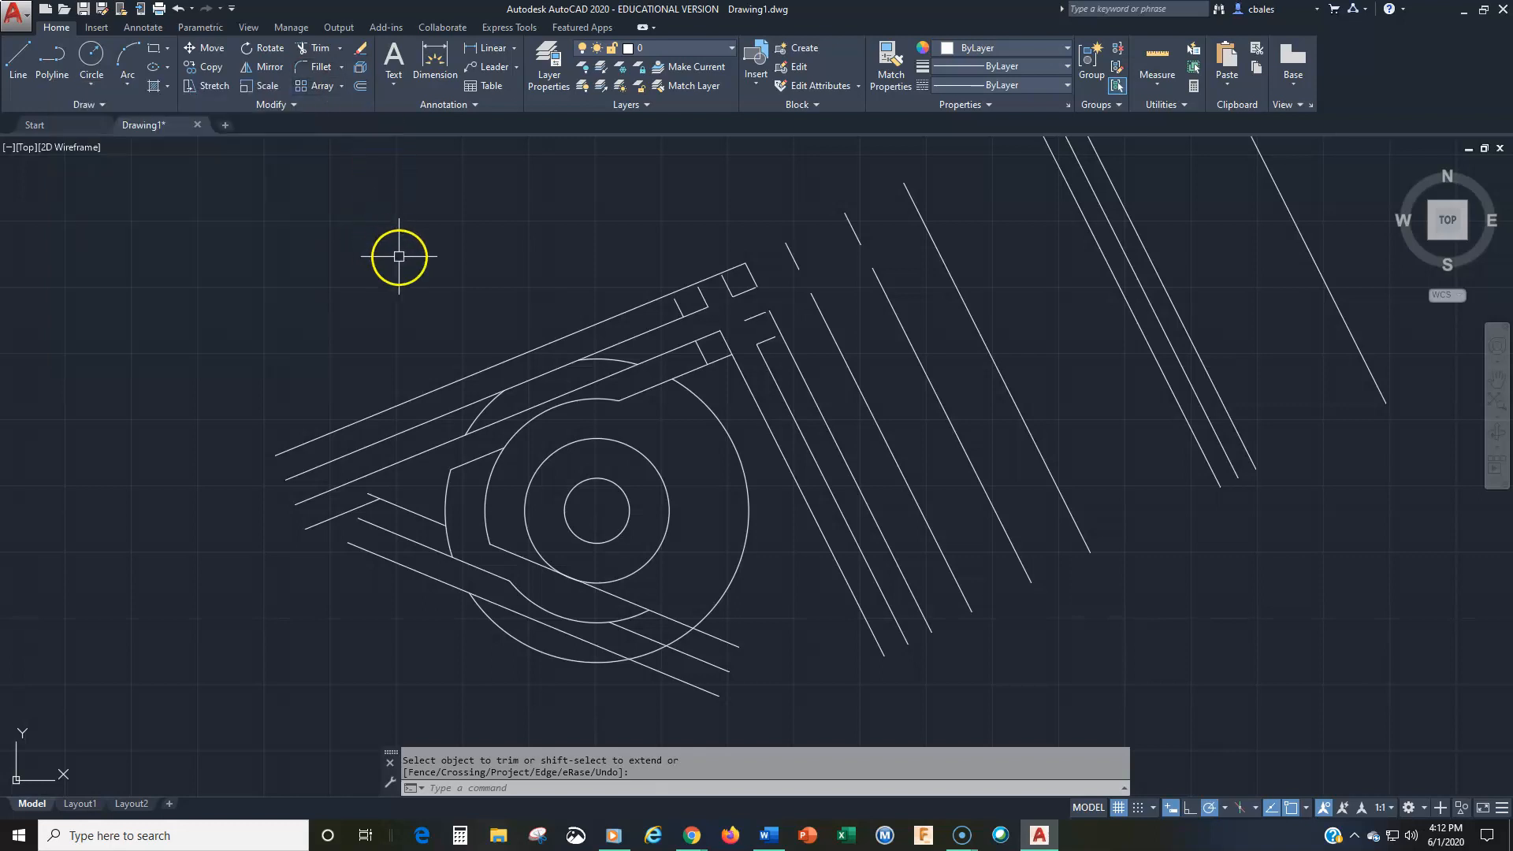
Erase the circles and all crossing lines around them, keeping the group of three parallel steep lines and the single steep line beyond
scroll(426, 302, "down", 2)
middle_click_drag(426, 302, 391, 392)
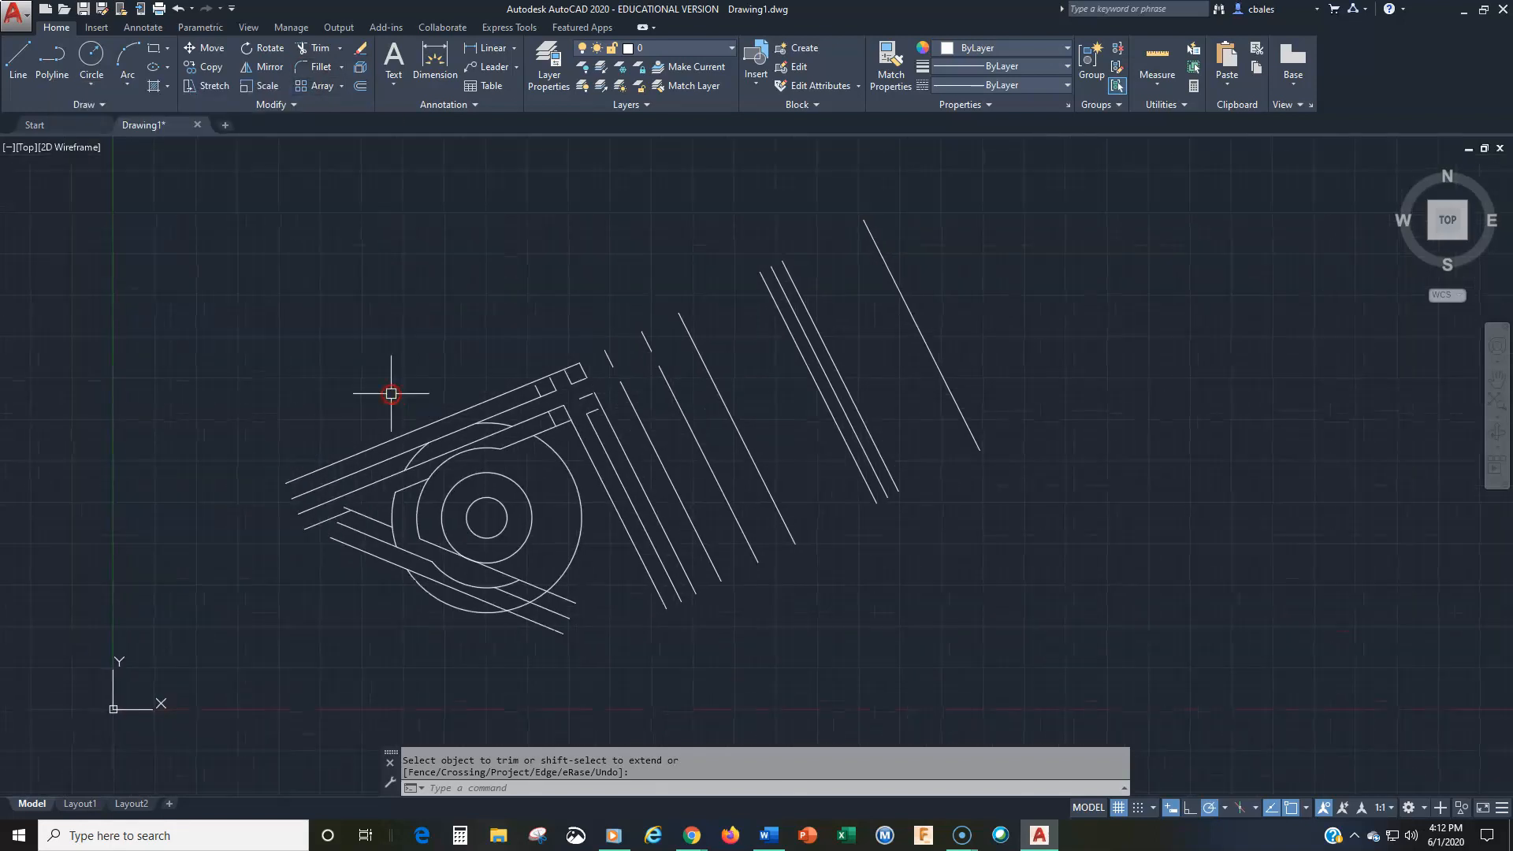
key("Escape")
type("E")
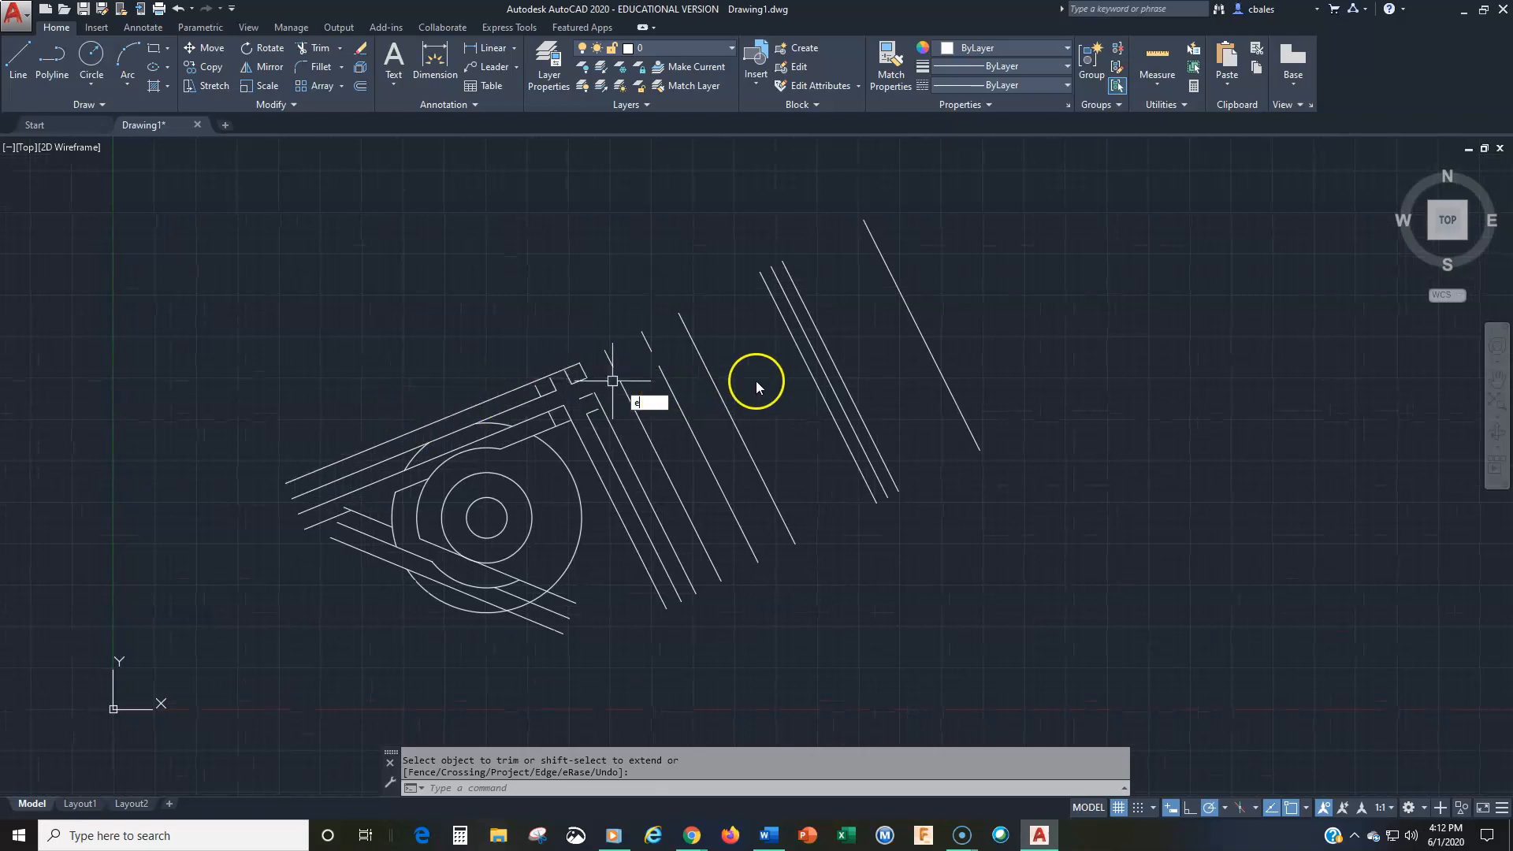
key("Return")
left_click(745, 386)
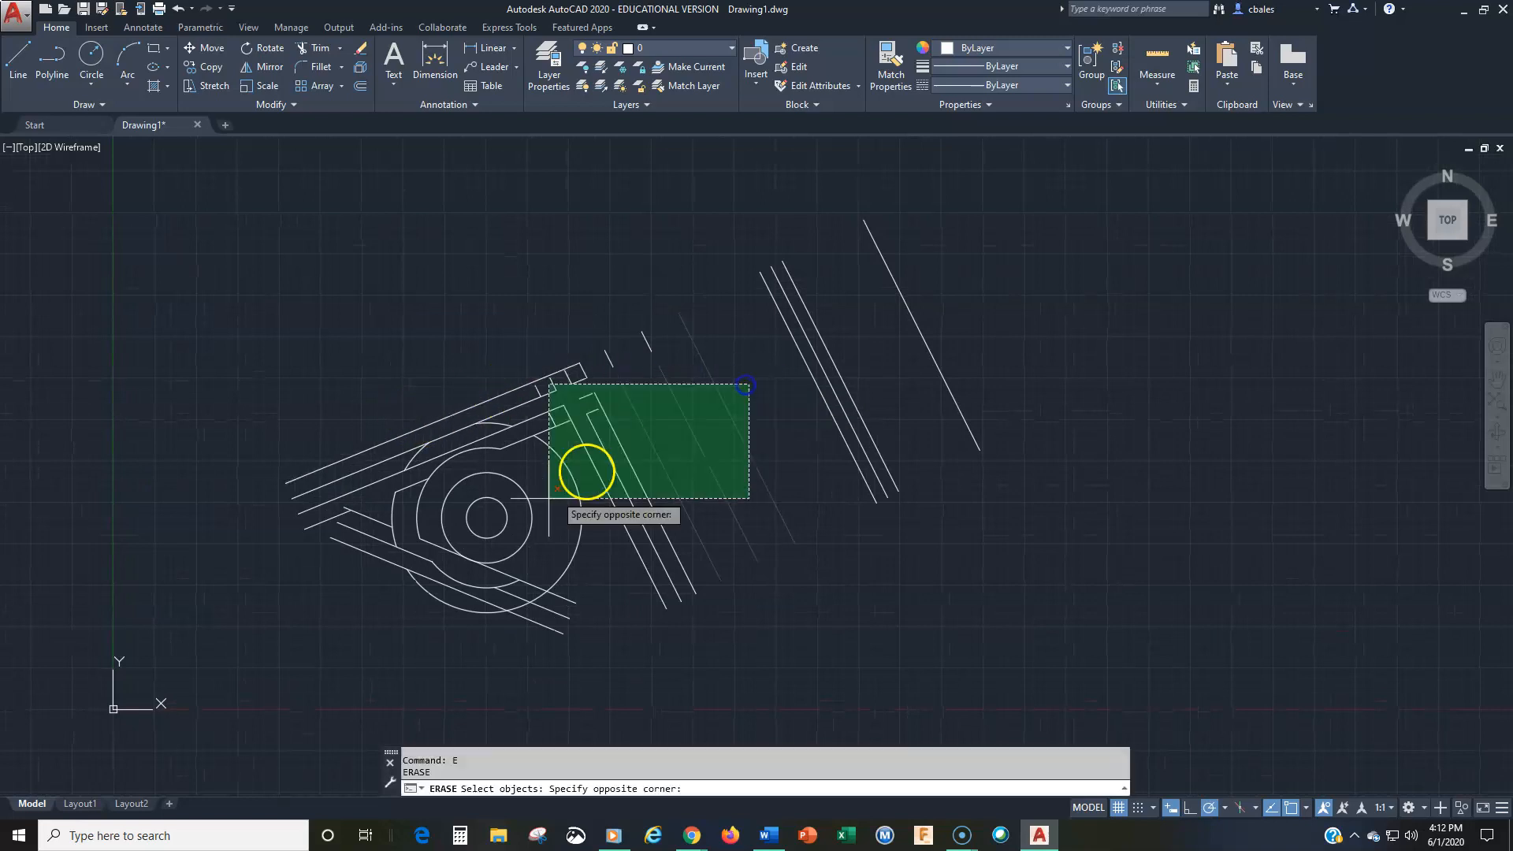
left_click(303, 625)
left_click(673, 301)
left_click(506, 432)
Draw a slanted line rising to the right in the empty area just below the remaining steep lines
scroll(734, 424, "up", 4)
middle_click_drag(727, 425, 323, 398)
scroll(322, 397, "down", 4)
middle_click_drag(339, 463, 321, 372)
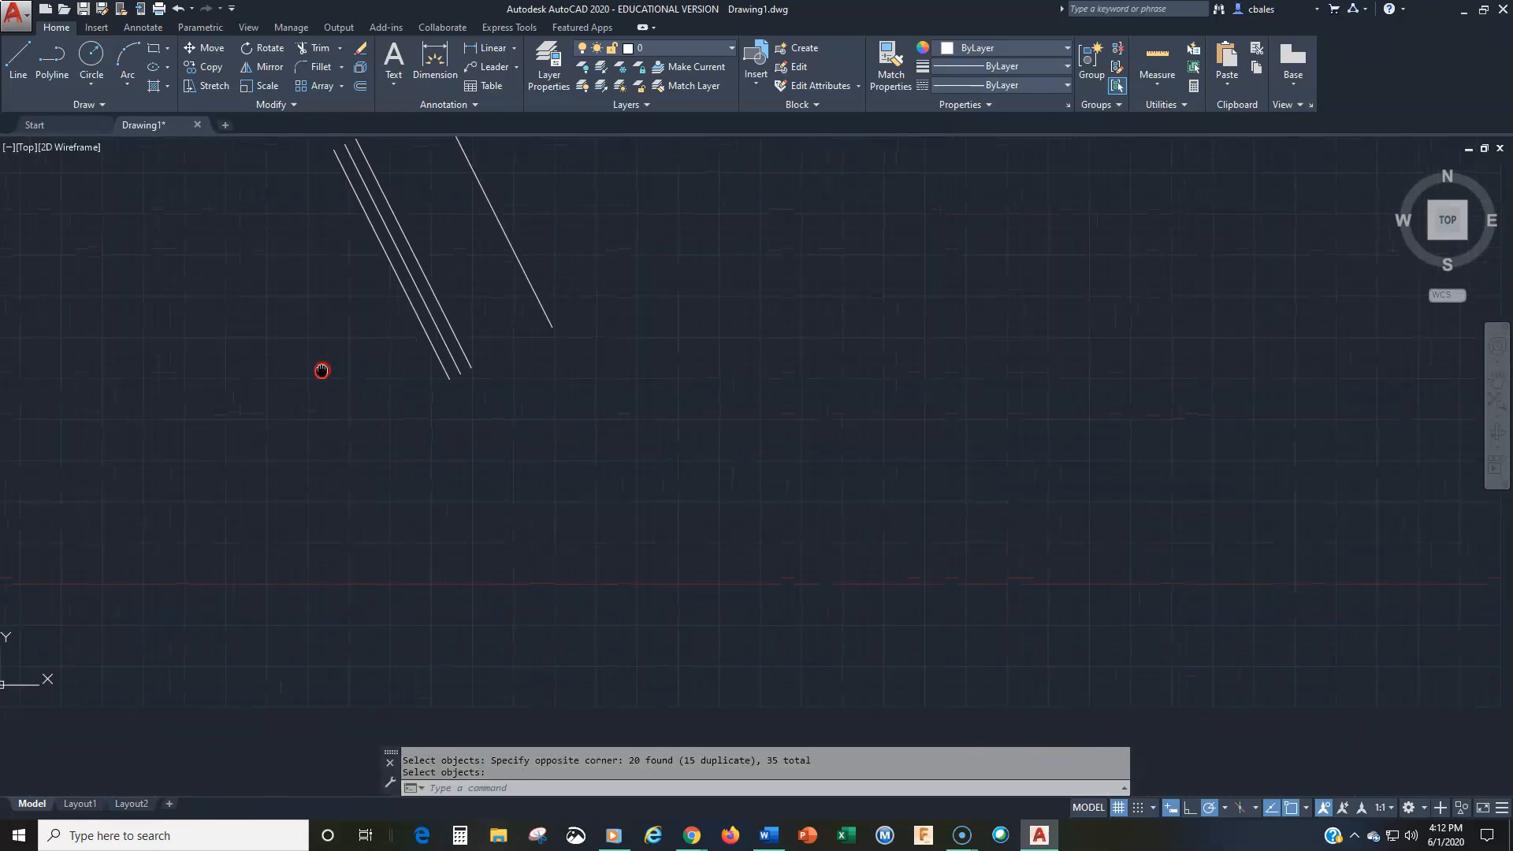
scroll(331, 403, "up", 2)
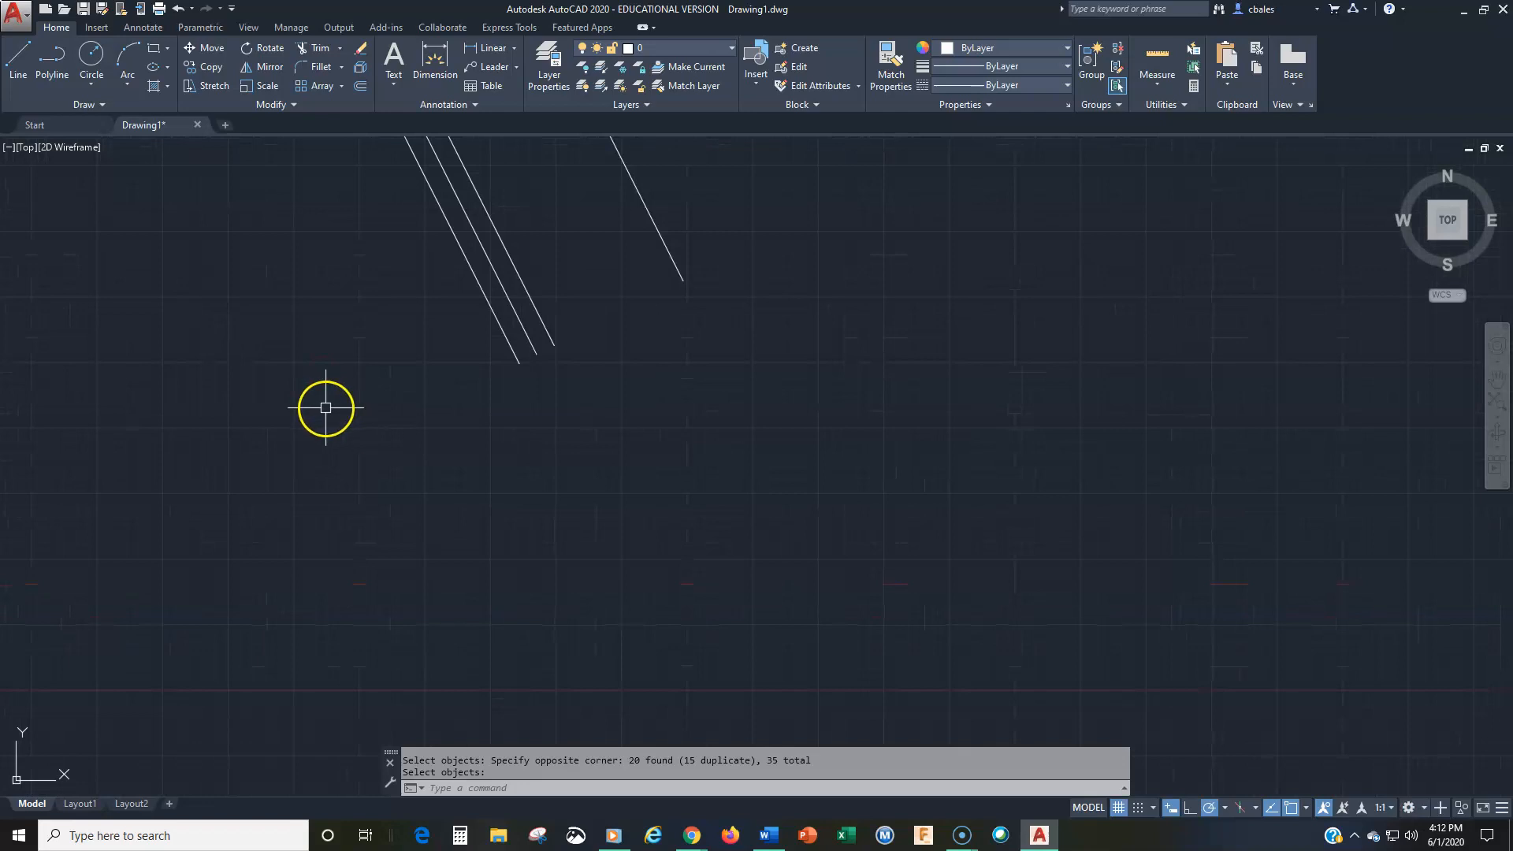
type("l")
key("Return")
left_click(520, 421)
left_click(734, 298)
key("Return")
Draw a second slanted line below the first one, running in roughly the same direction
key("Return")
left_click(573, 488)
left_click(780, 347)
key("Return")
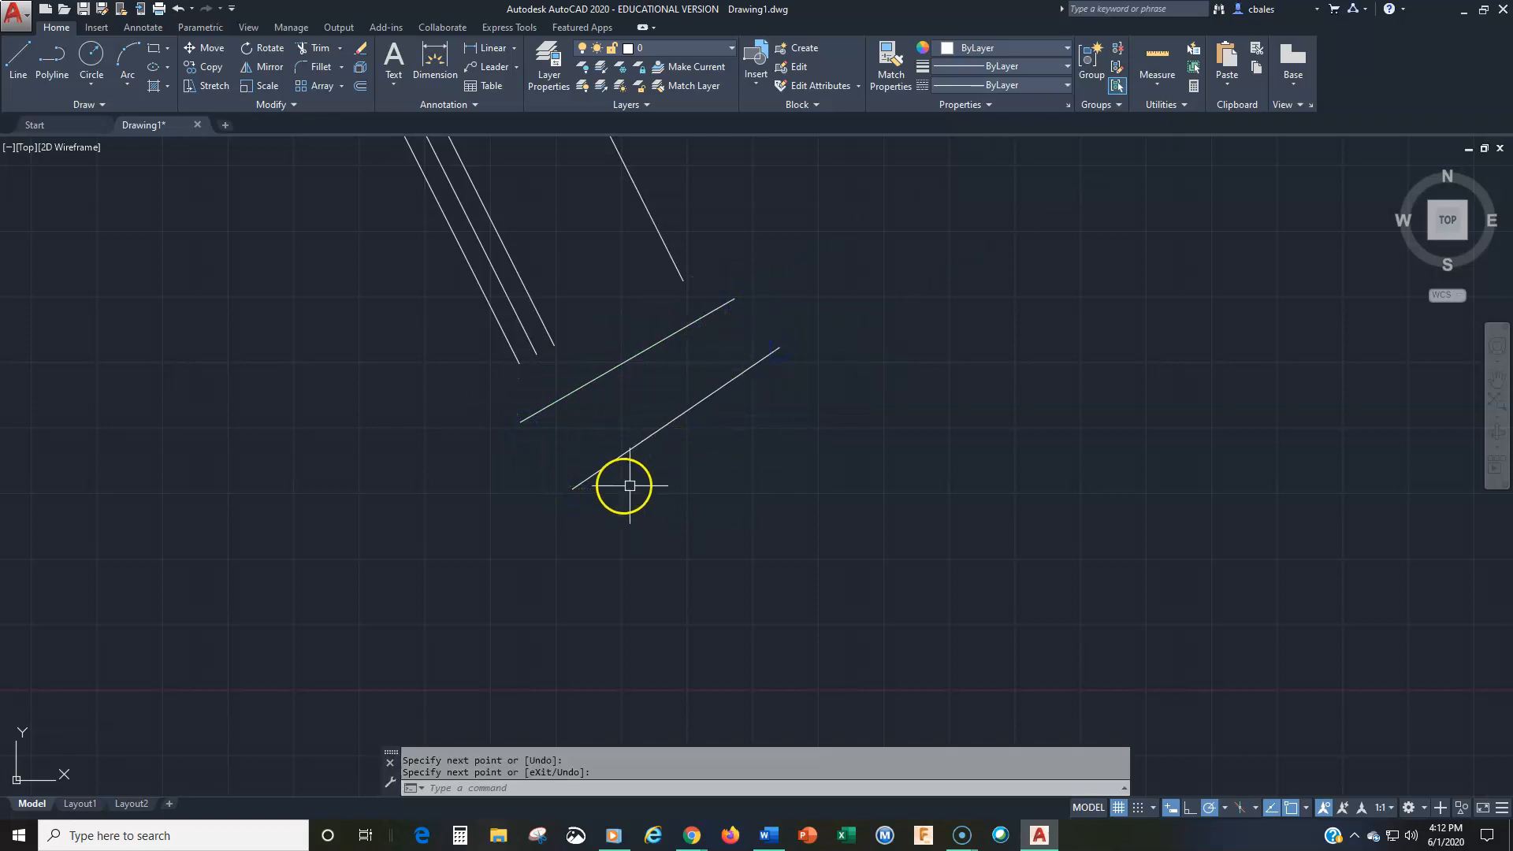
Draw a circle below the three parallel steep lines, sized to enclose the lower ends of both slanted lines
middle_click_drag(622, 483, 662, 504)
type("c")
key("Return")
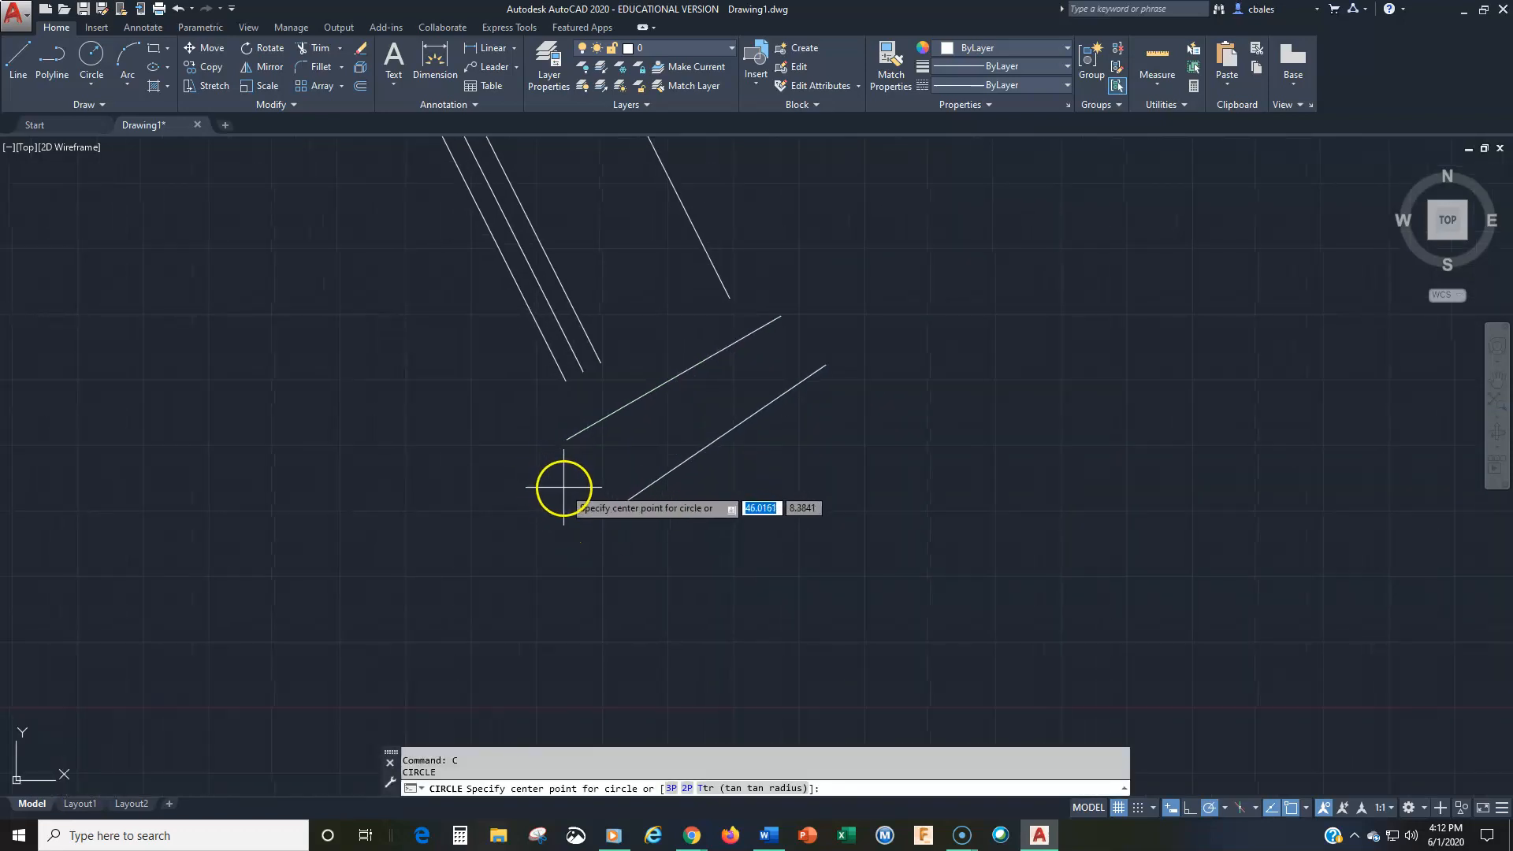
left_click(564, 487)
left_click(666, 551)
Using both slanted lines as Extend boundaries, extend the parallel steep line nearest the single one through the upper to the lower slanted line
middle_click_drag(598, 395, 577, 508)
scroll(579, 544, "up", 3)
scroll(680, 443, "down", 2)
scroll(681, 441, "up", 2)
middle_click_drag(682, 441, 644, 527)
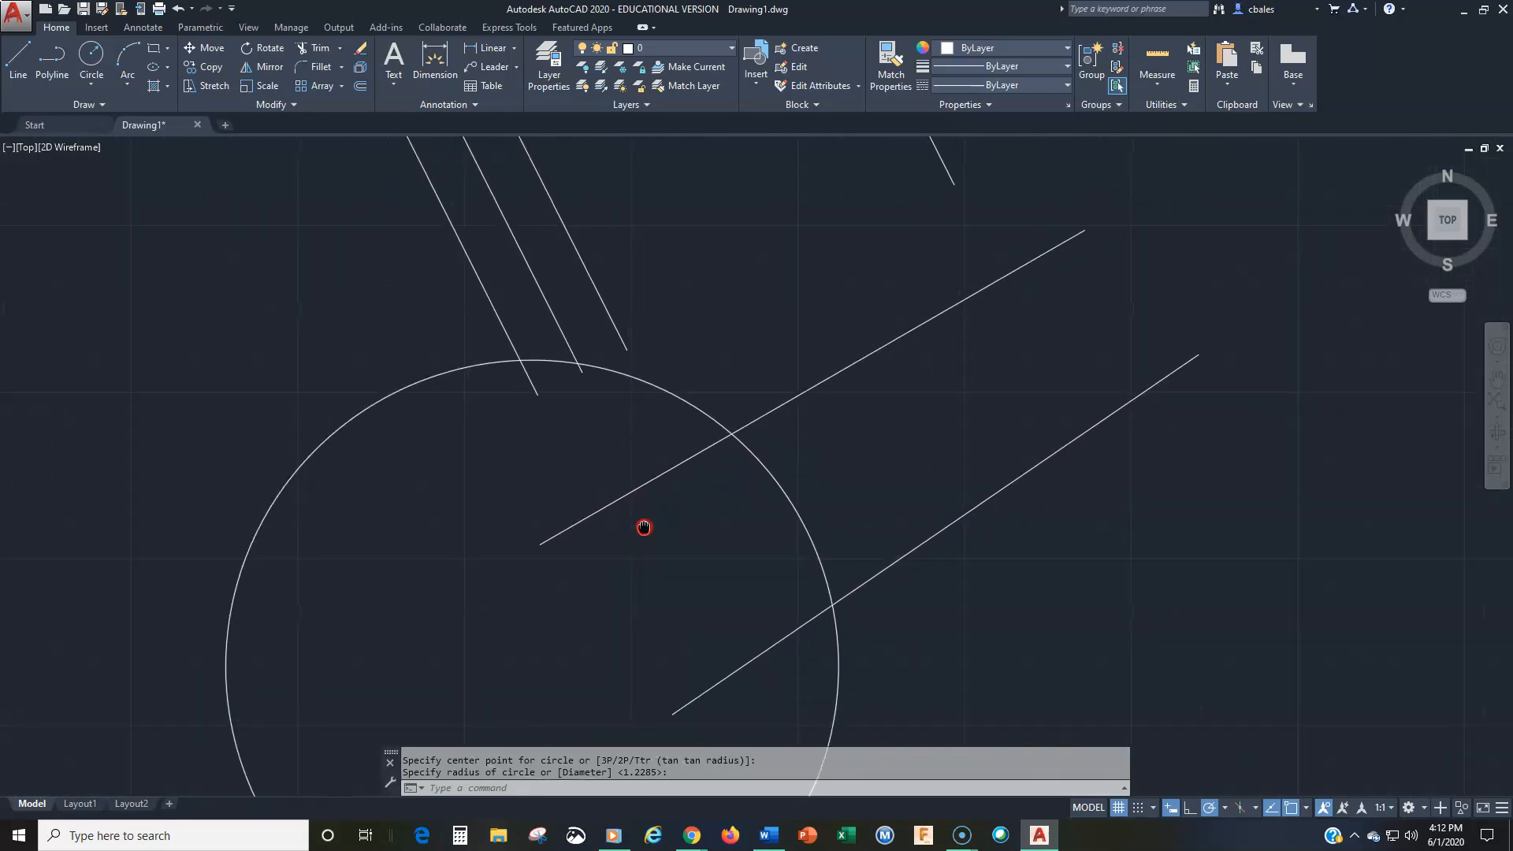
left_click(341, 49)
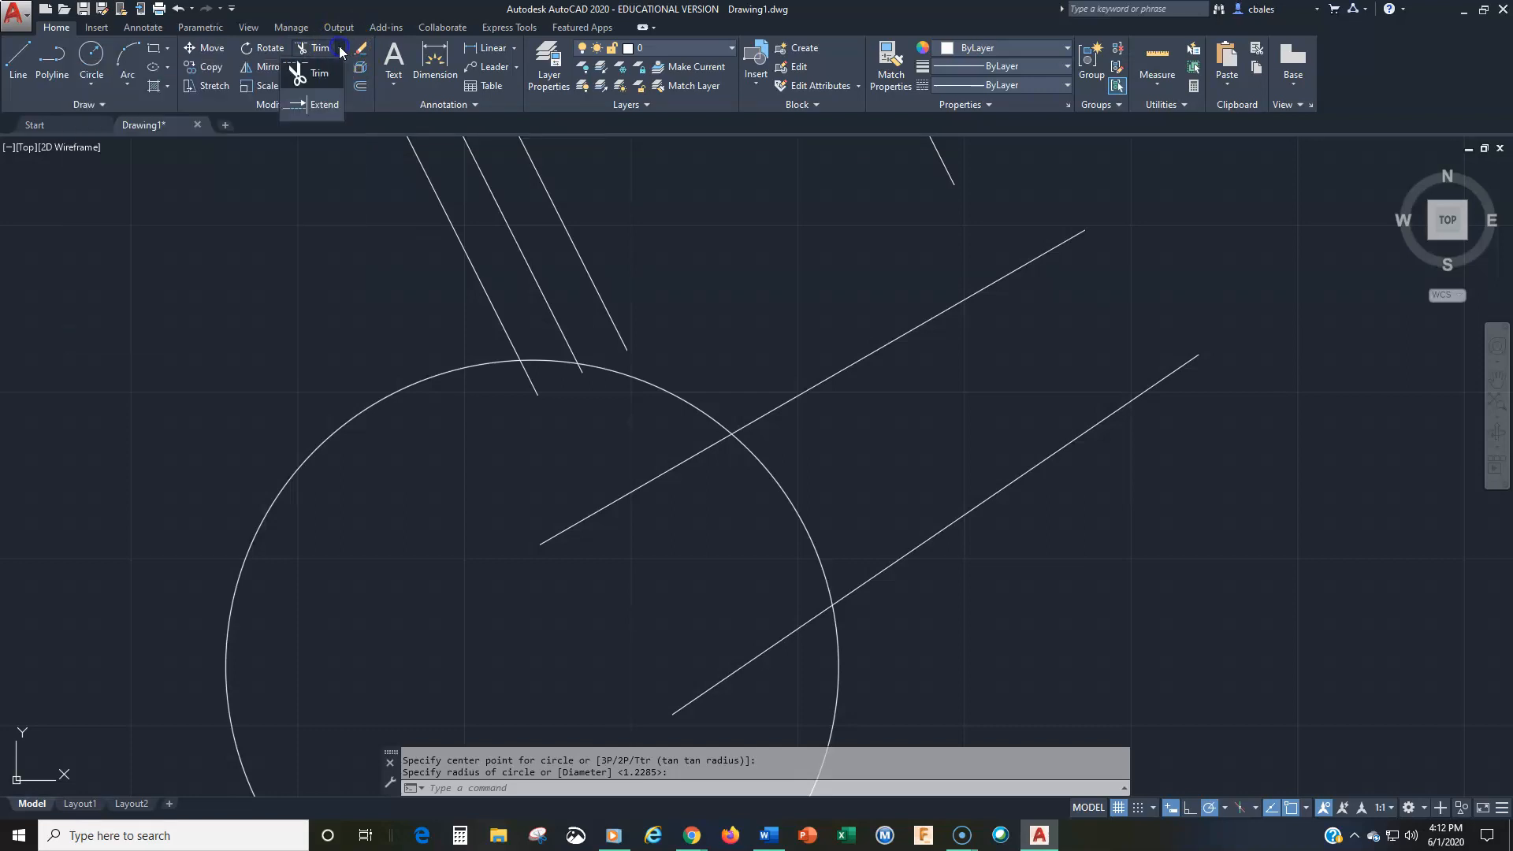
left_click(325, 106)
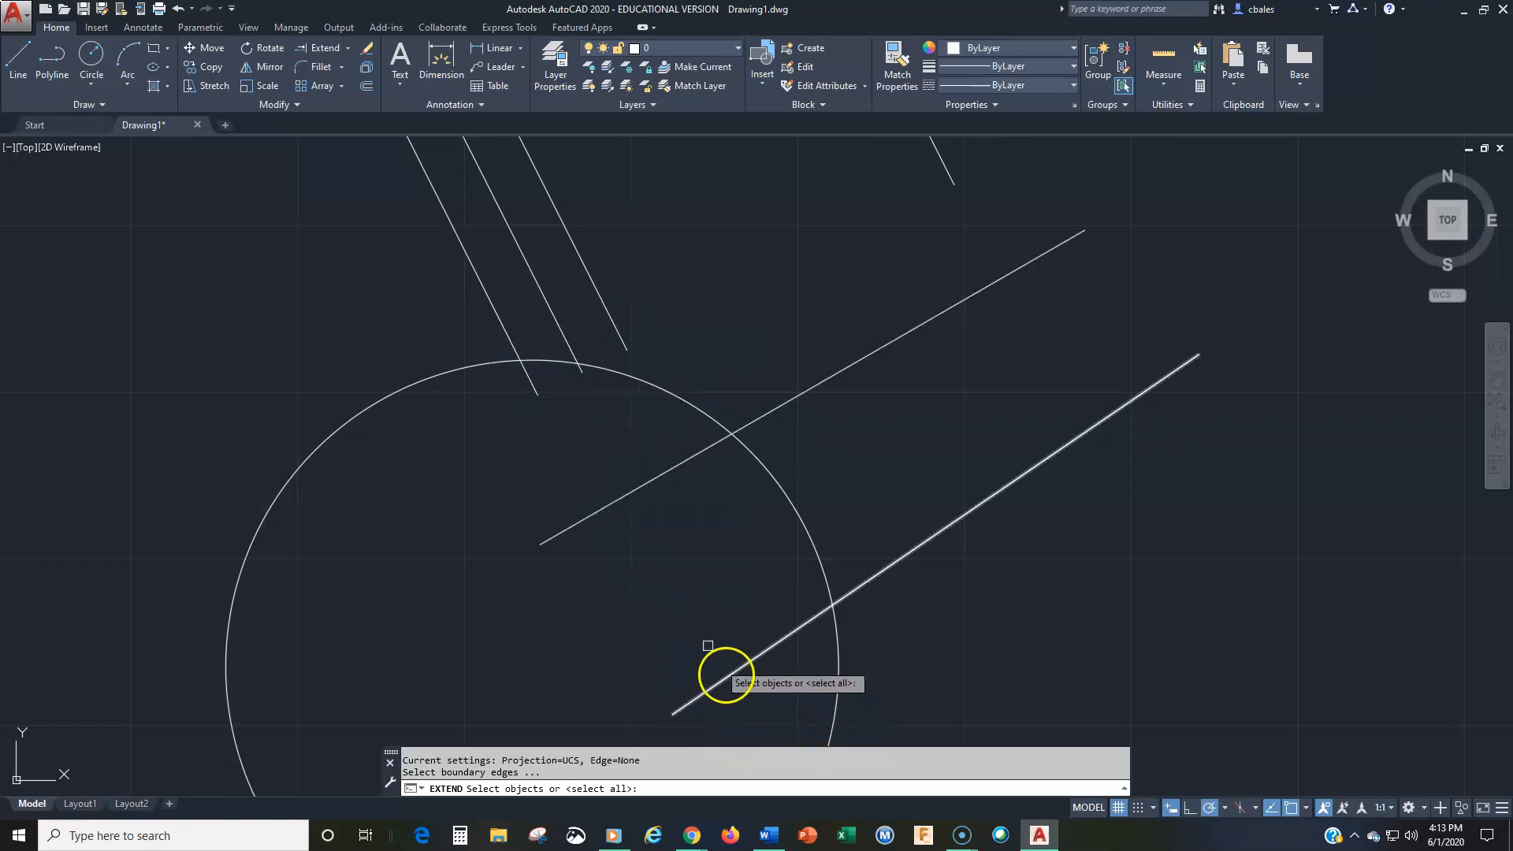
left_click(835, 374)
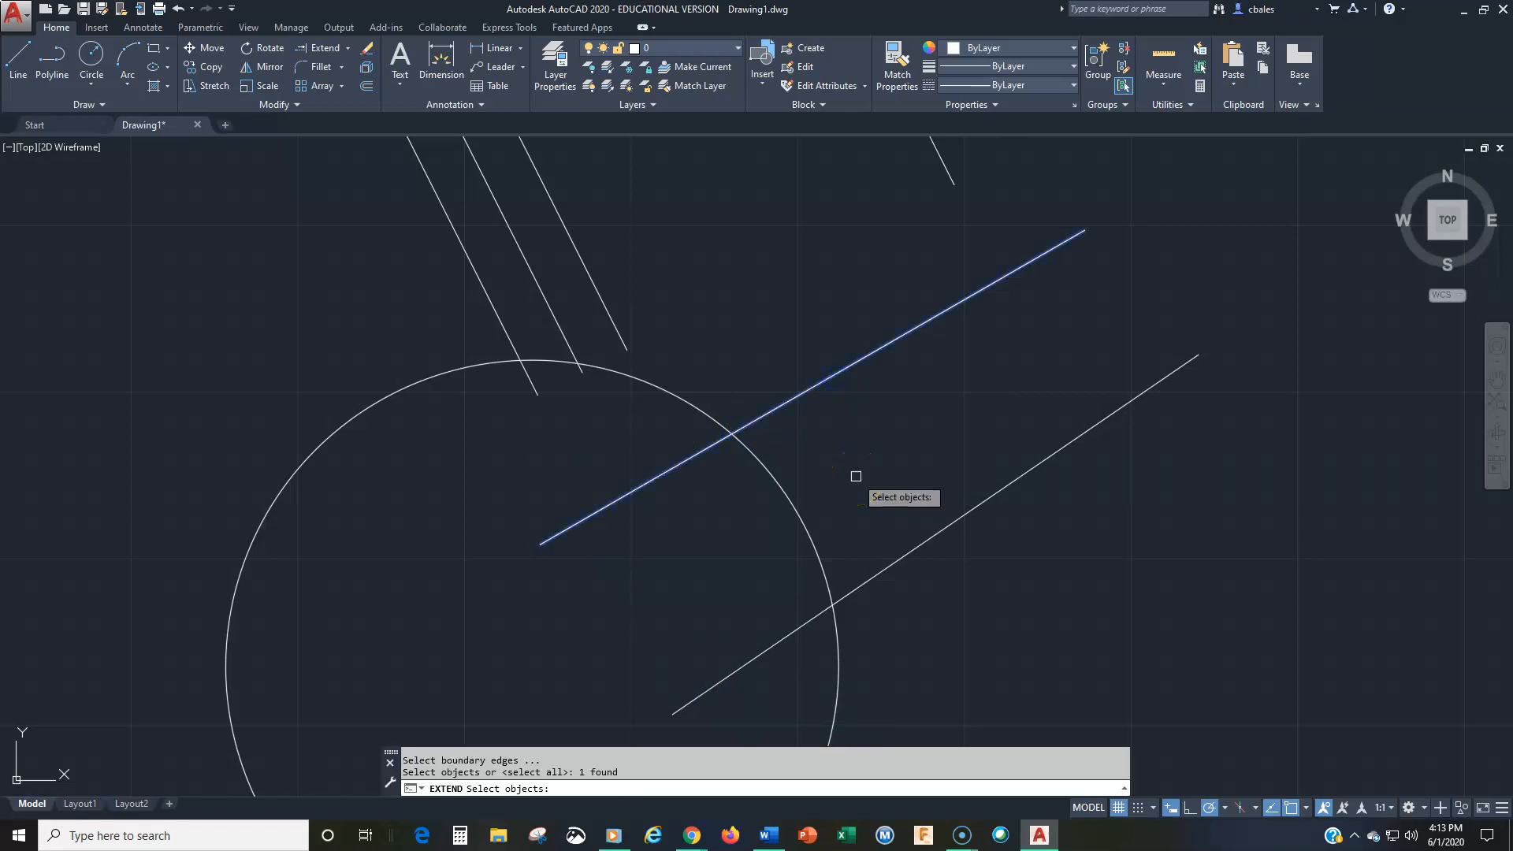
left_click(976, 510)
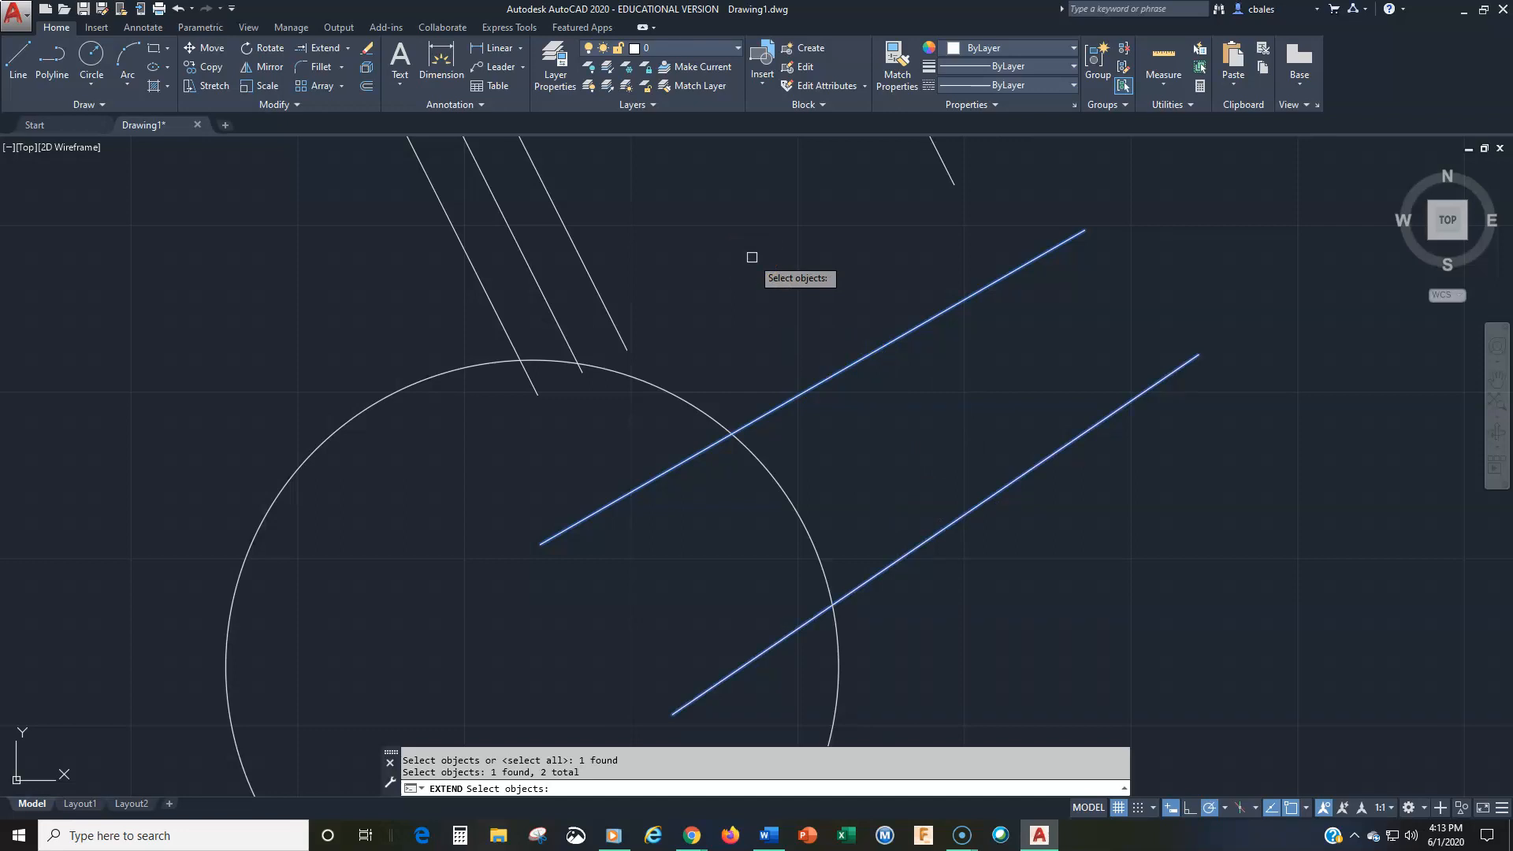
key("Return")
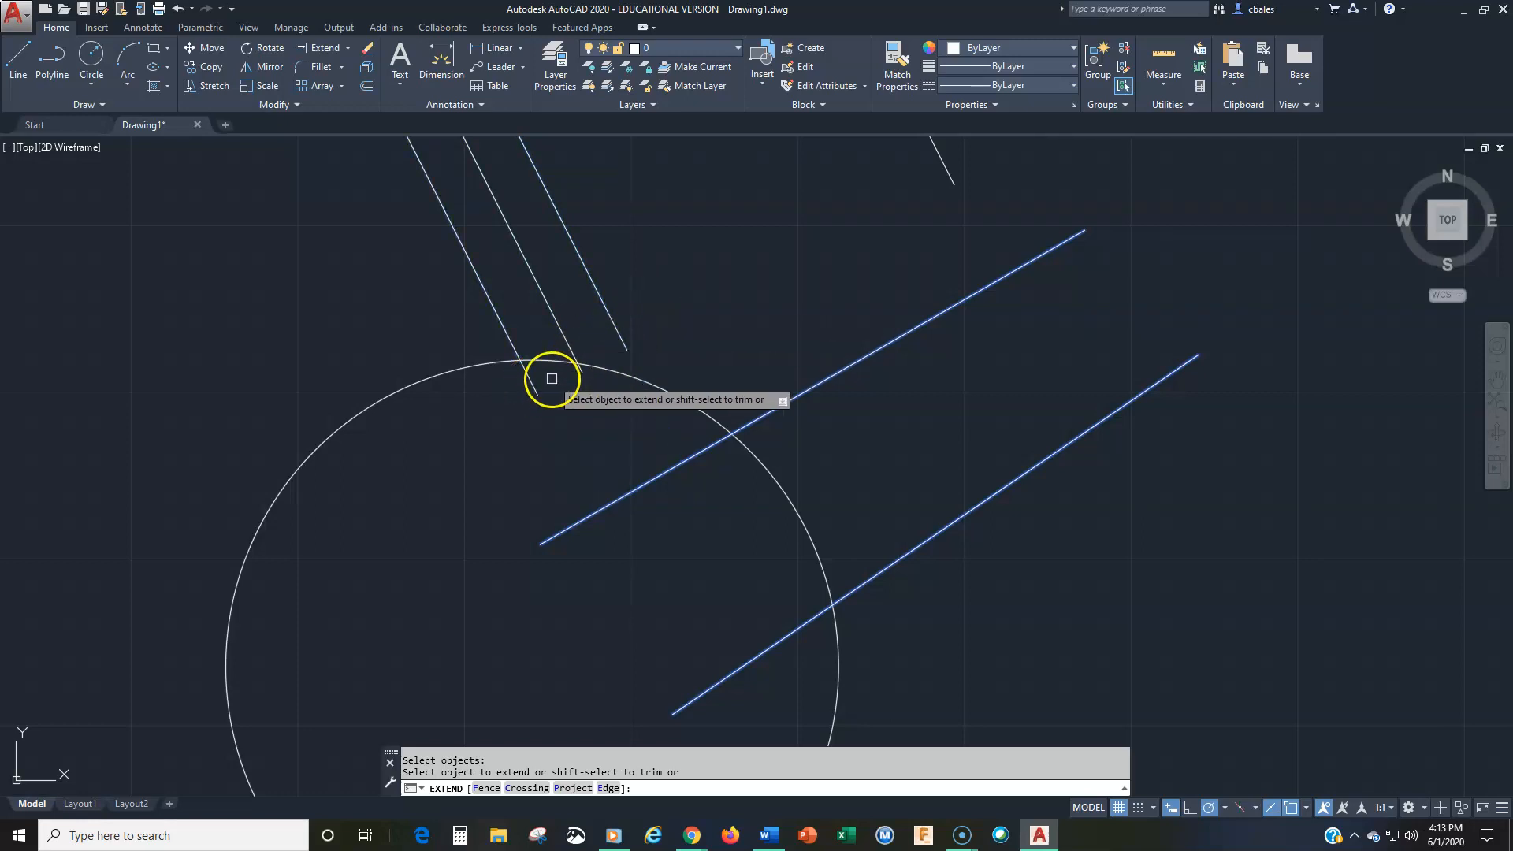
left_click(624, 339)
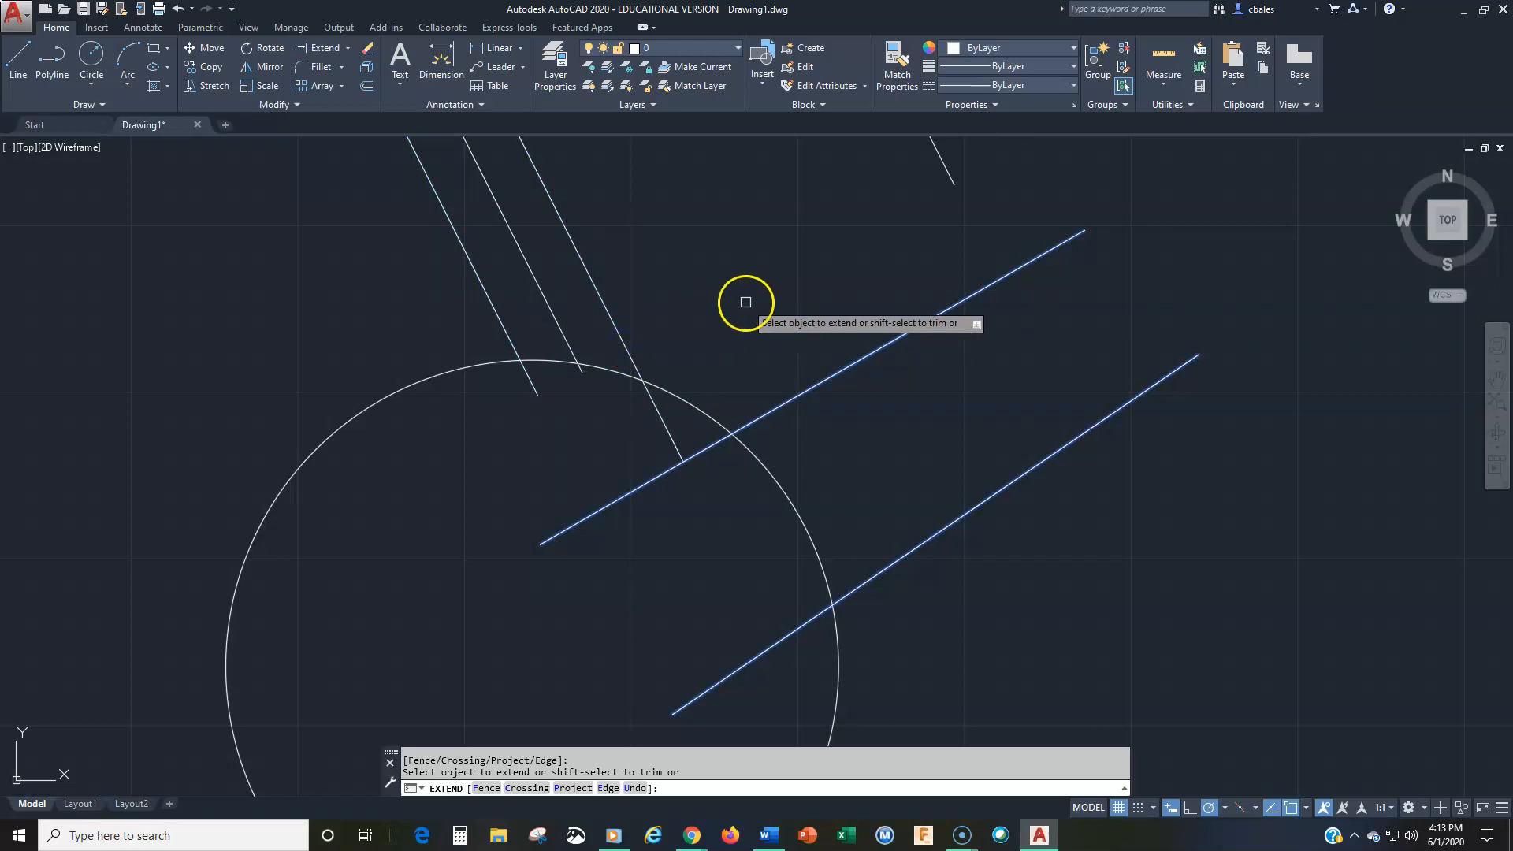
left_click(670, 434)
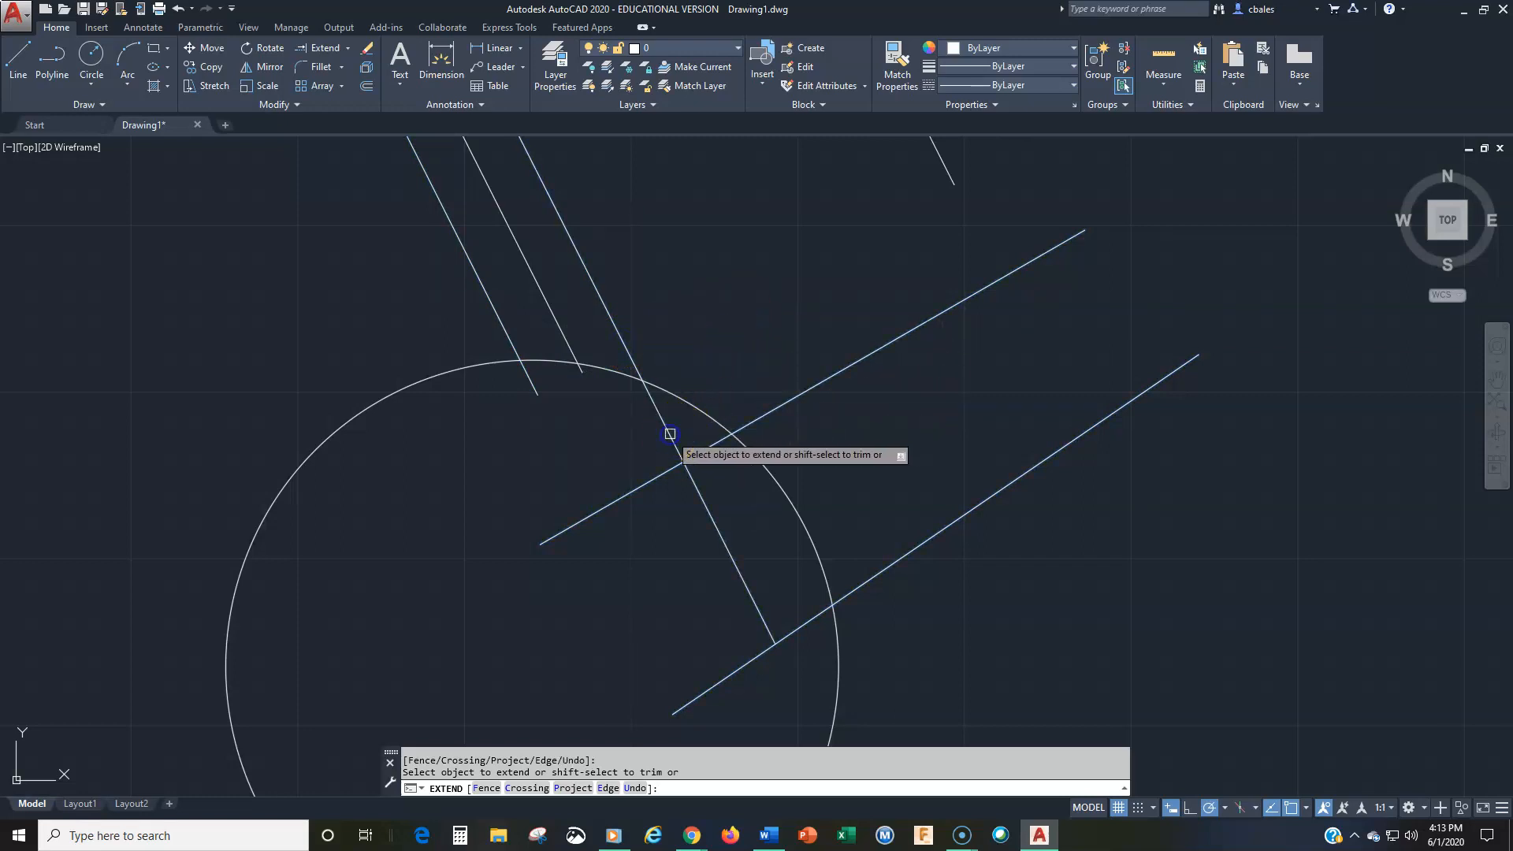
Extend the middle parallel line to the upper slanted line and the outermost one to the lower slanted line
left_click(566, 345)
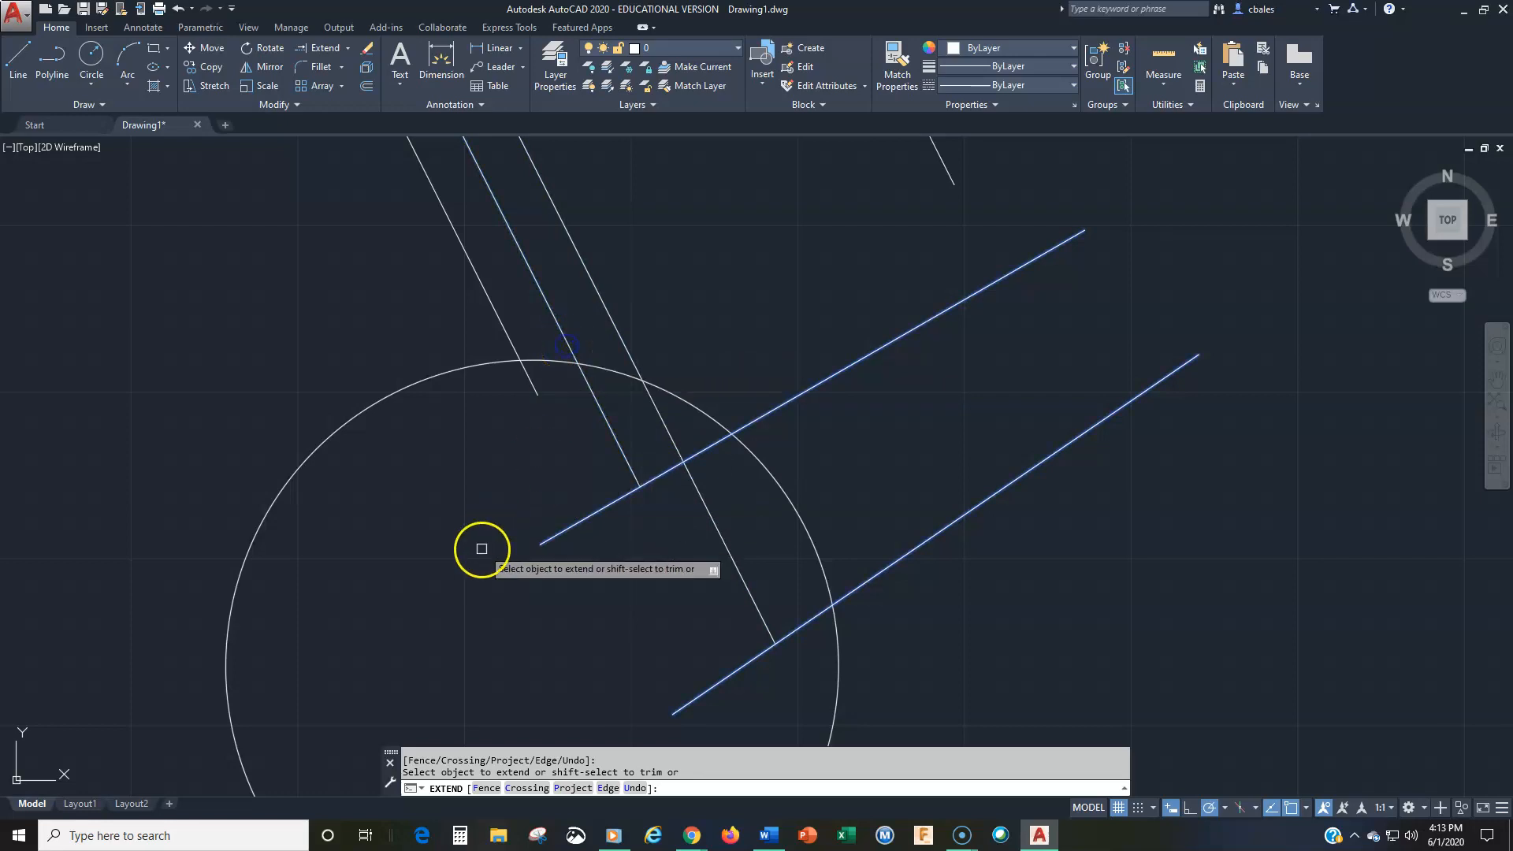
left_click(534, 388)
left_click(581, 493)
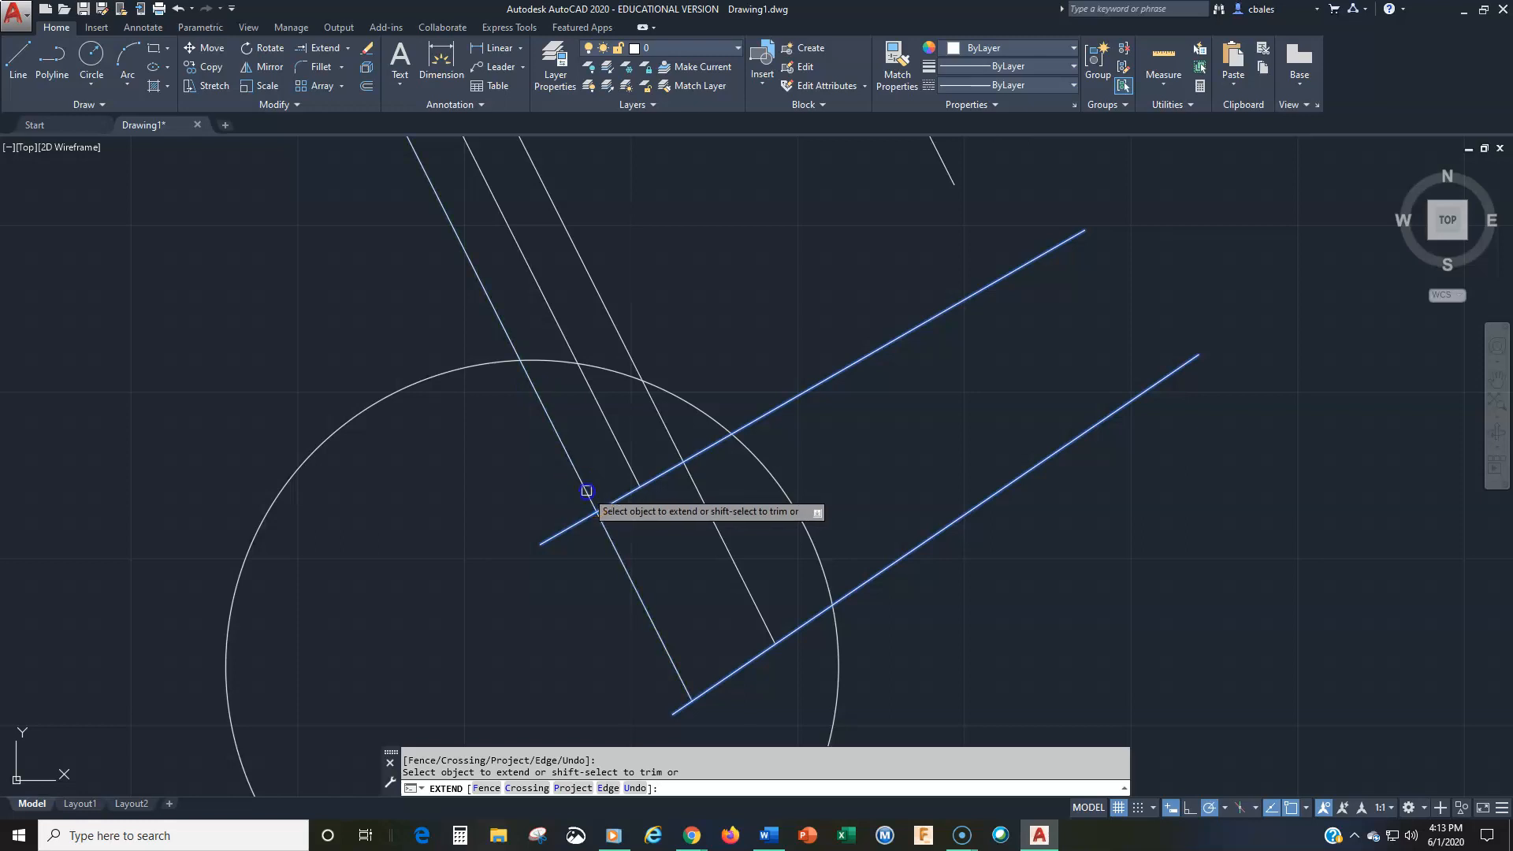
left_click(747, 242)
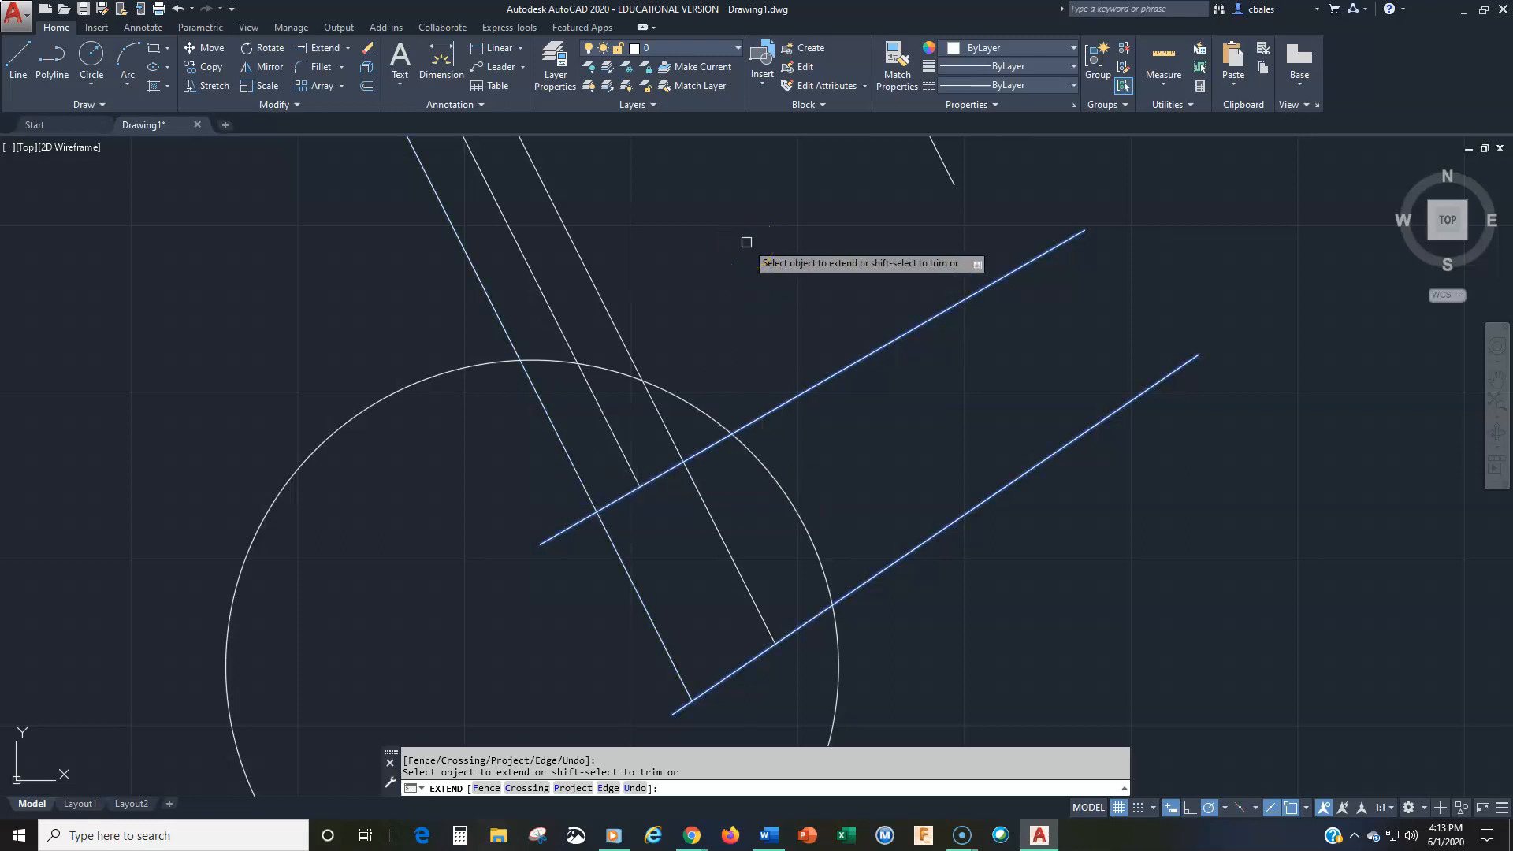
key("Return")
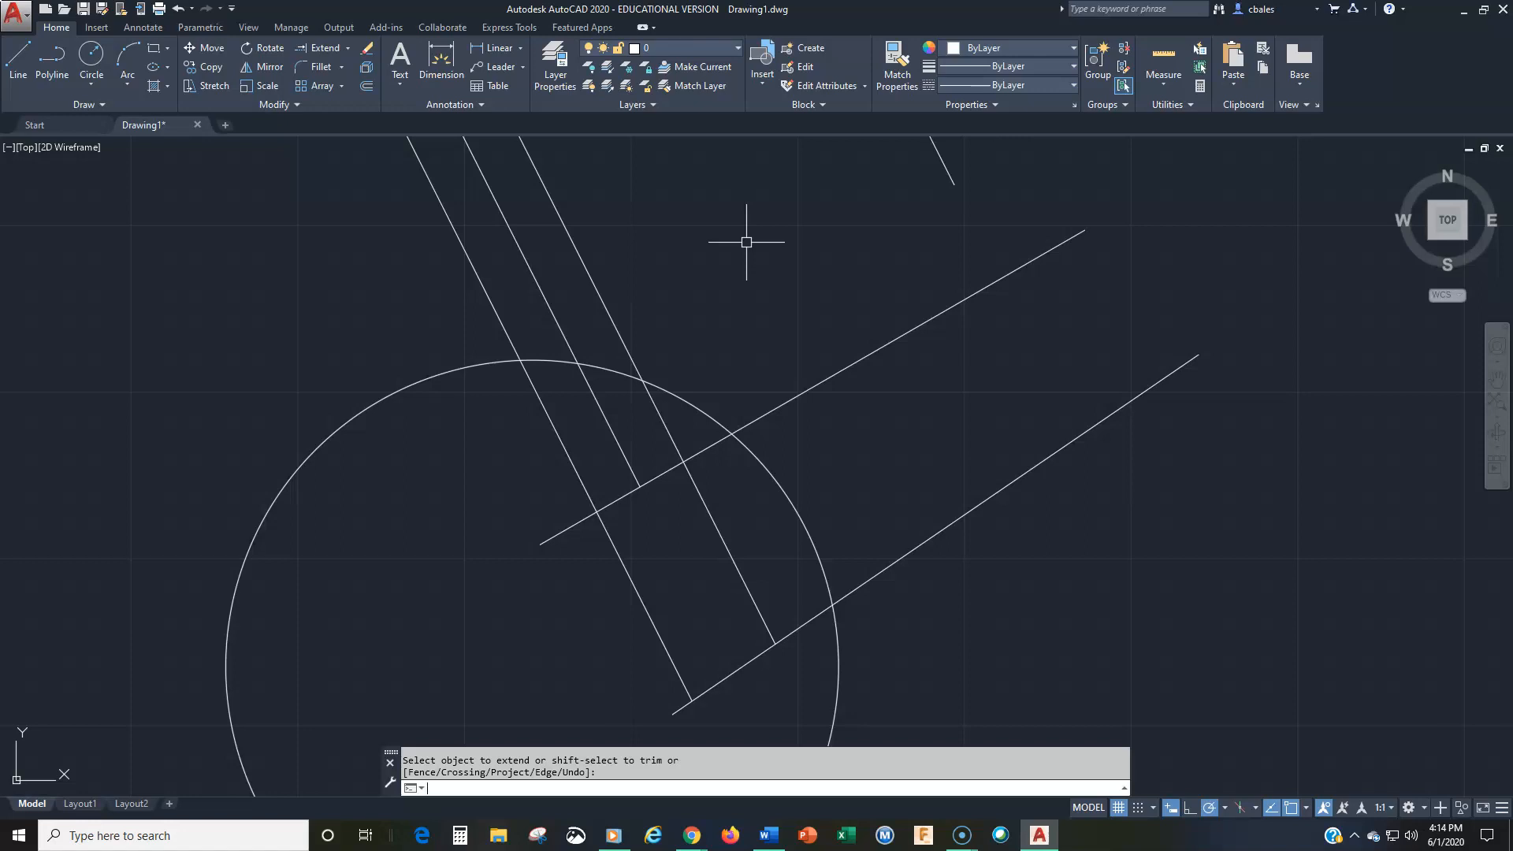
Run Extend with all objects as boundaries and extend the upper slanted line and the three parallel steep lines to the circle
scroll(710, 315, "down", 3)
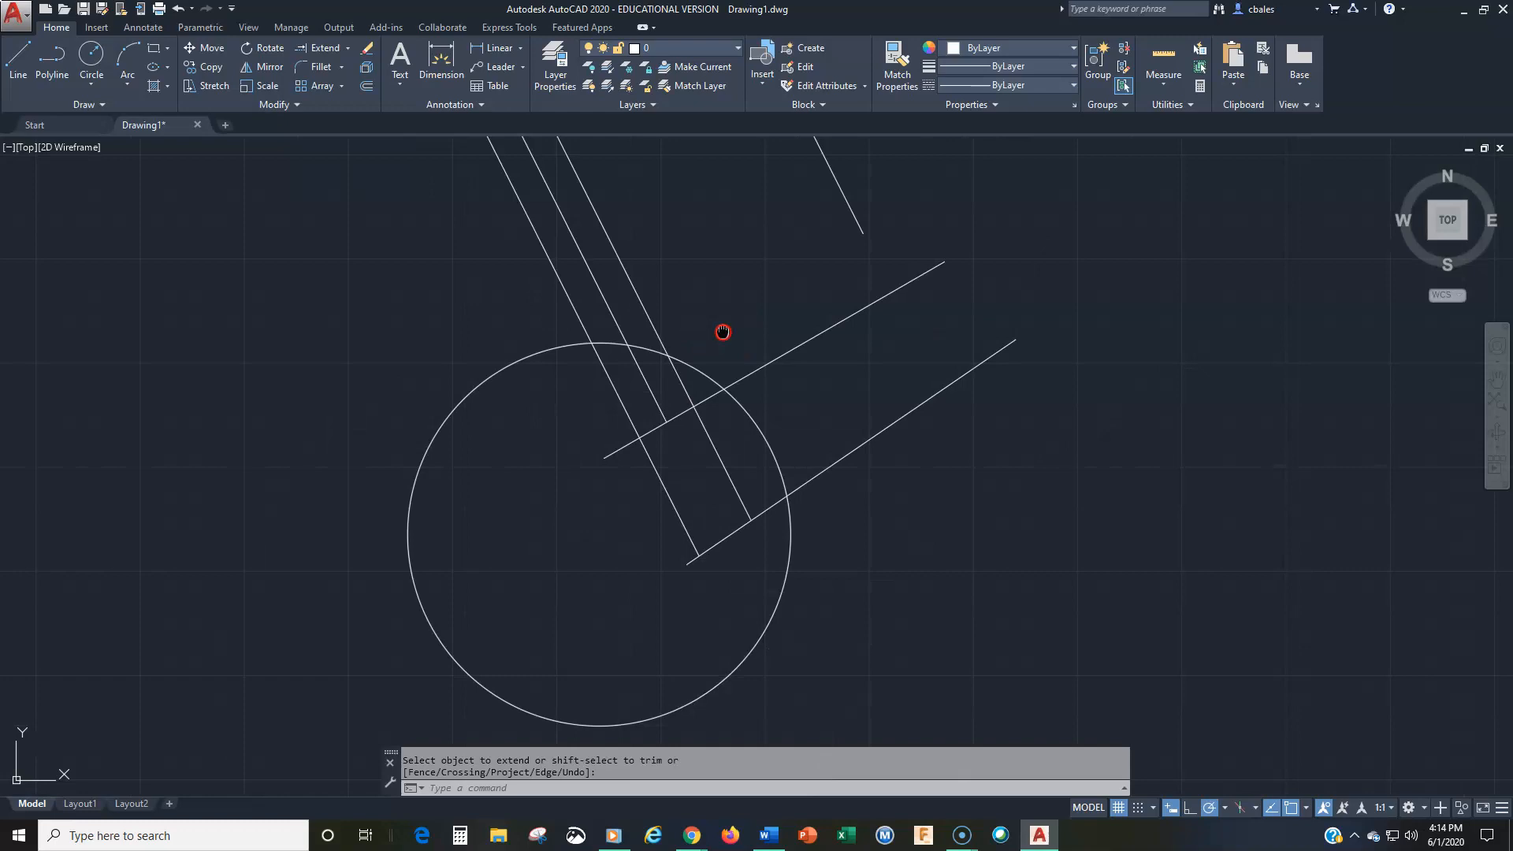
scroll(707, 362, "up", 1)
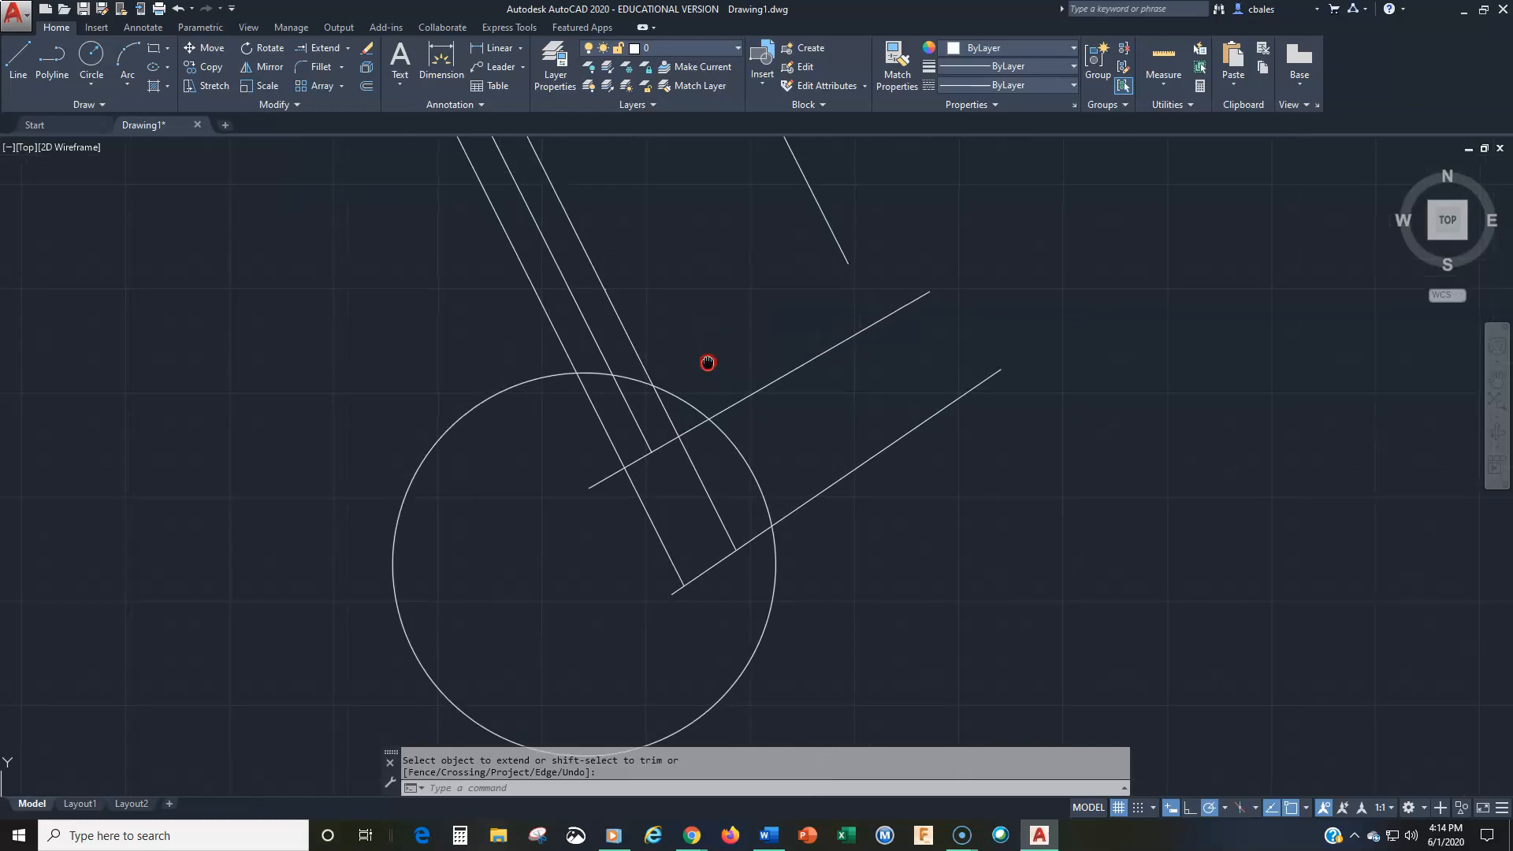
left_click(324, 50)
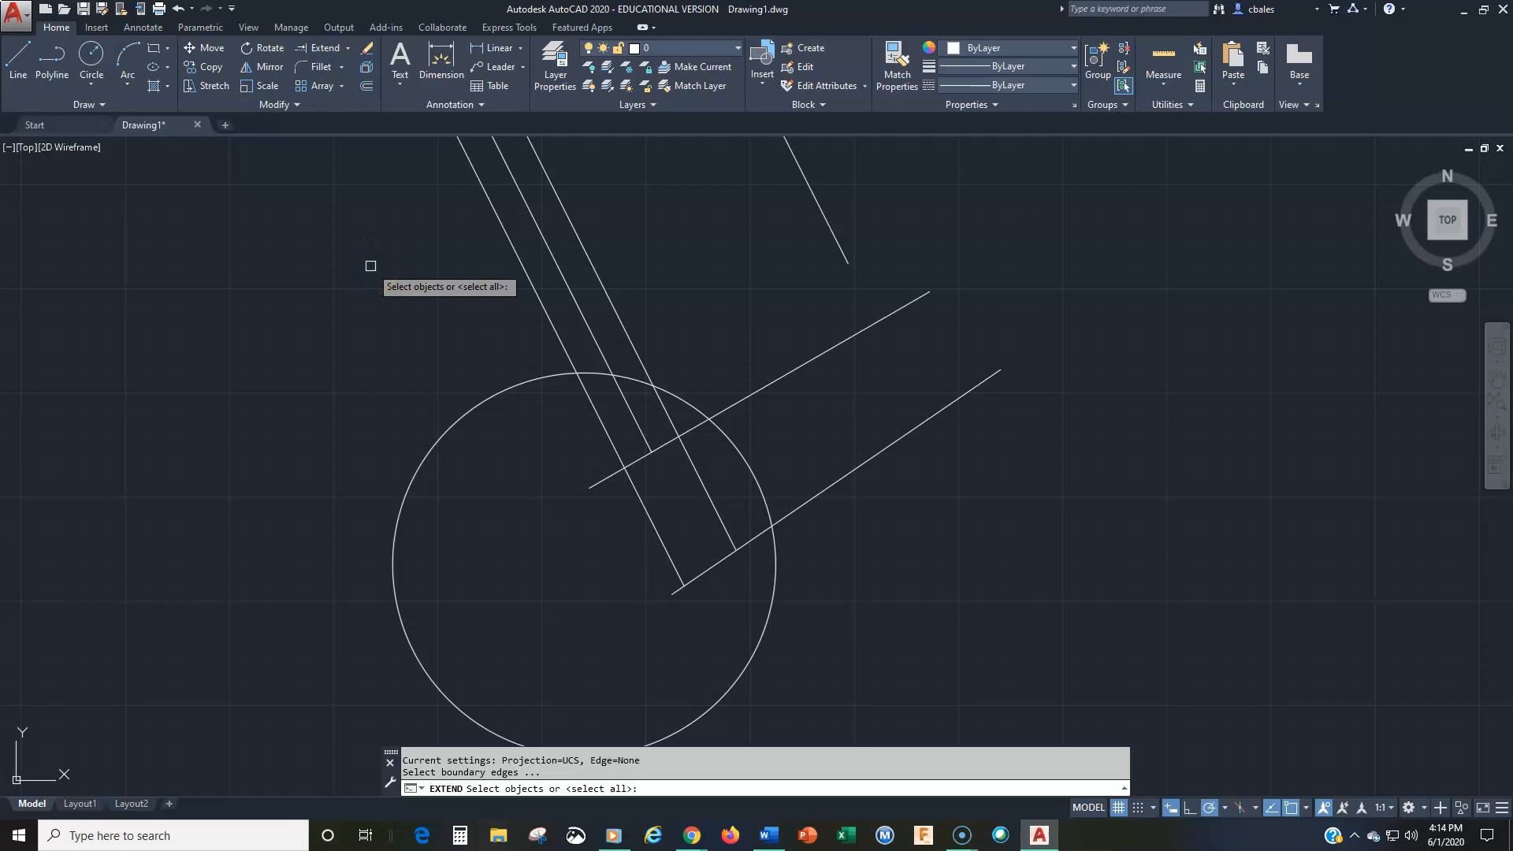
key("Return")
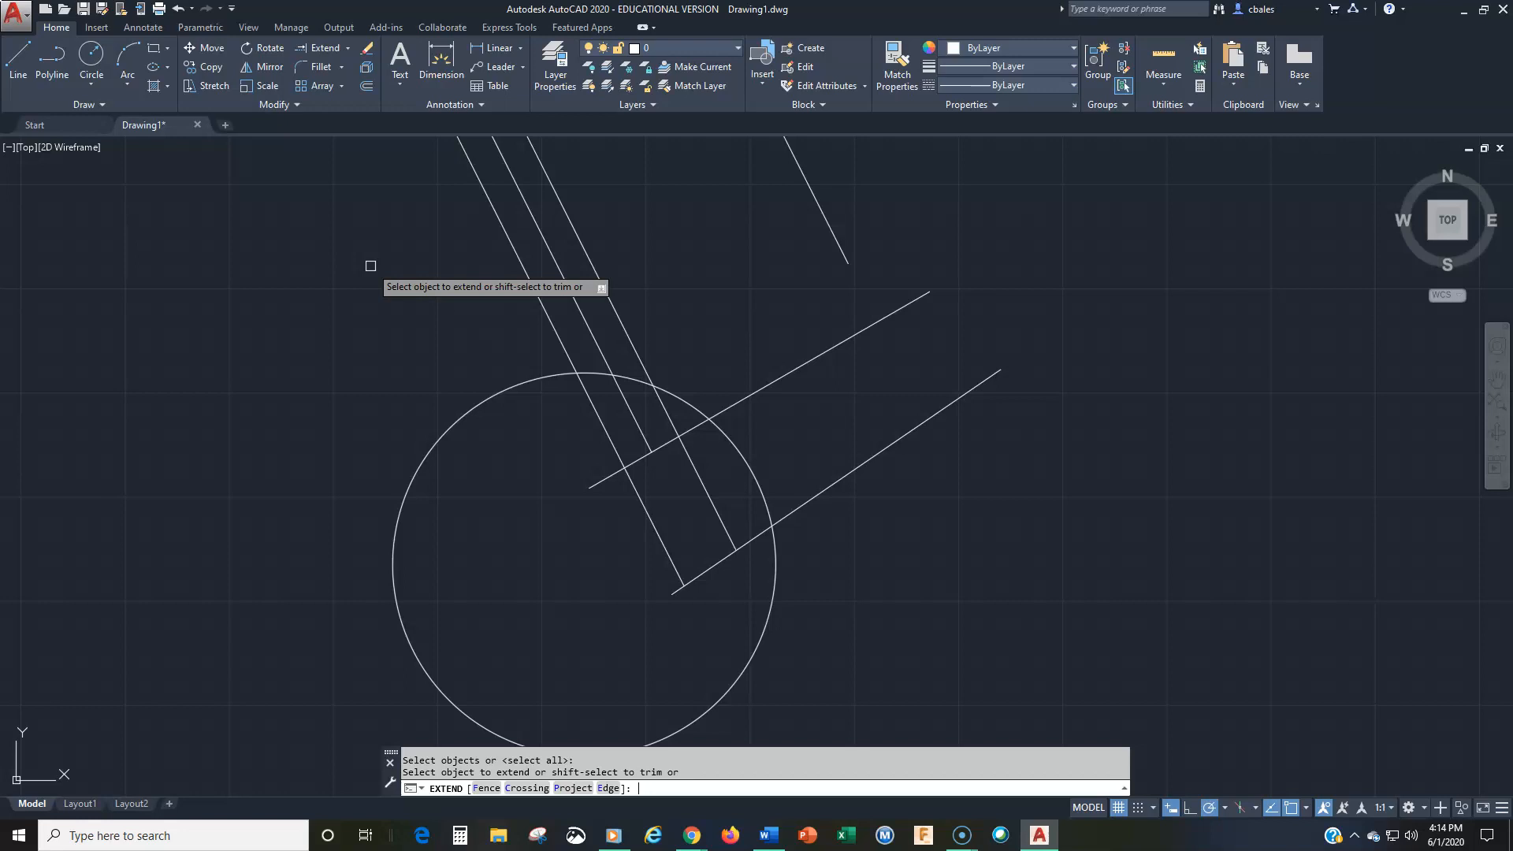
left_click(602, 480)
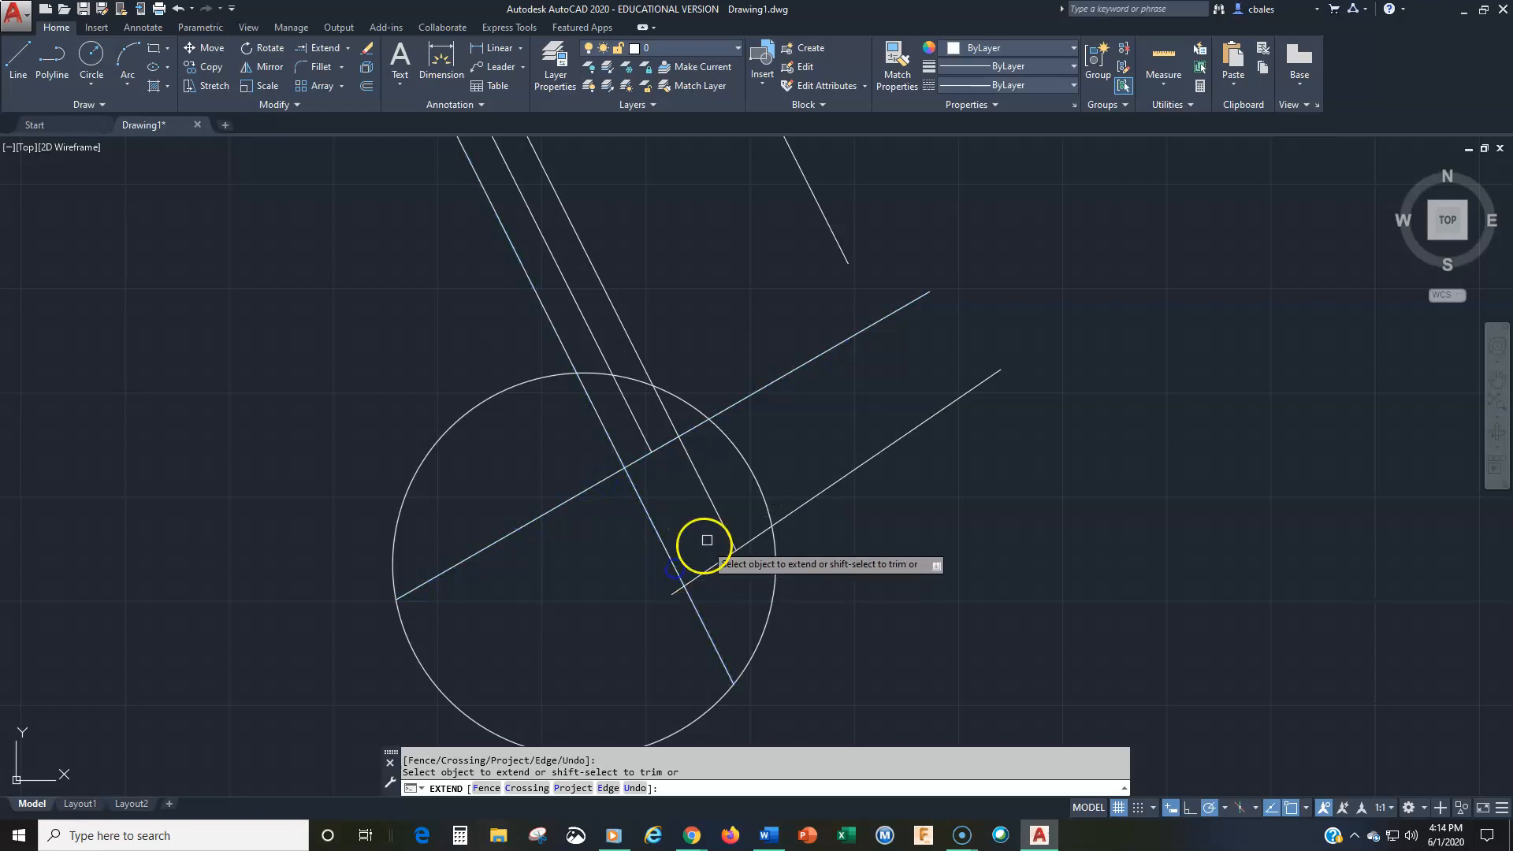
left_click(645, 439)
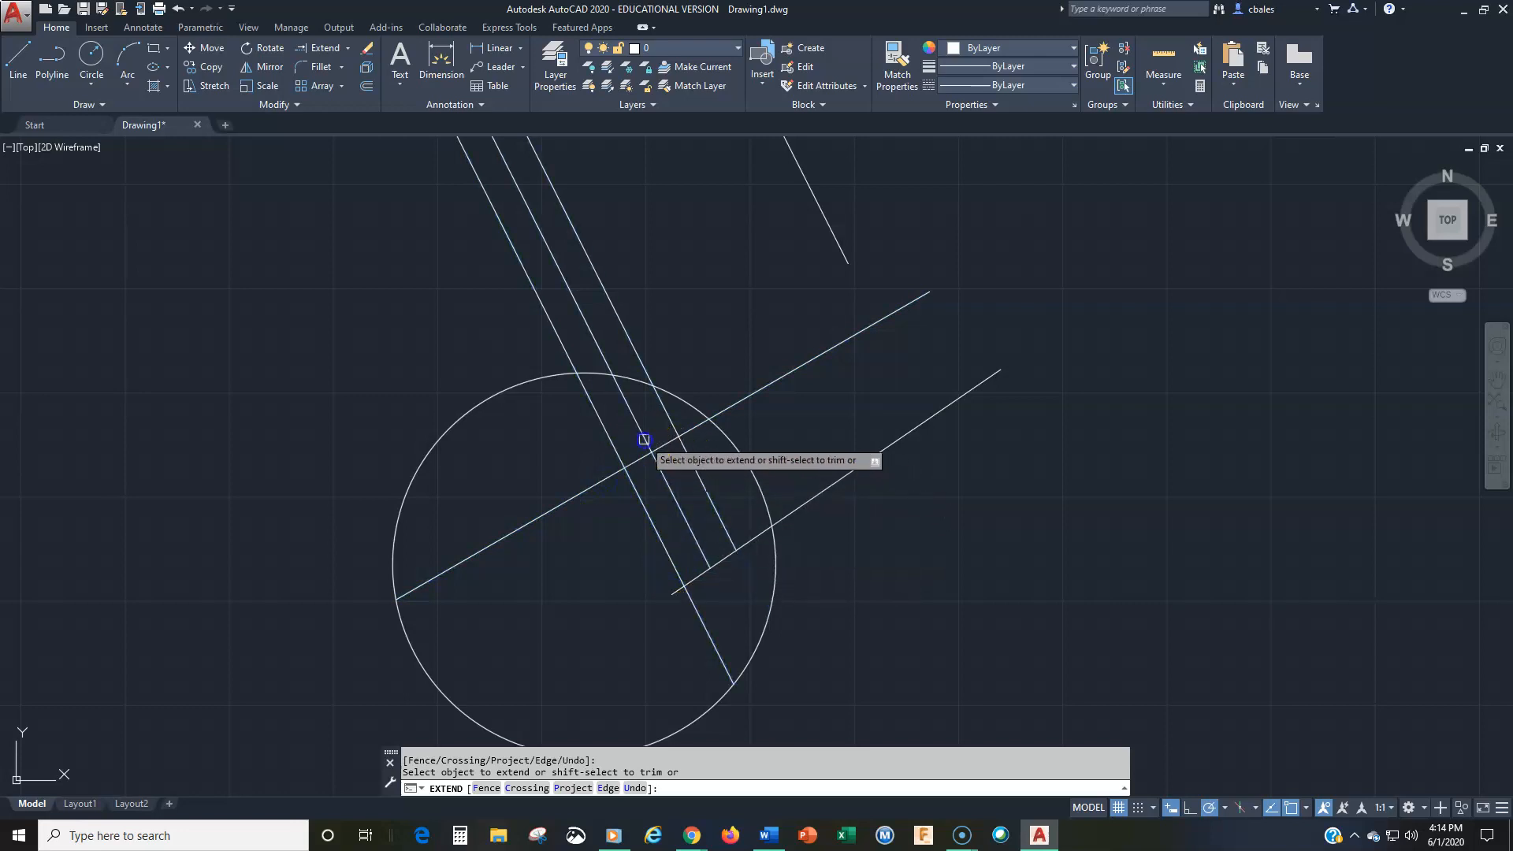
left_click(699, 544)
left_click(725, 537)
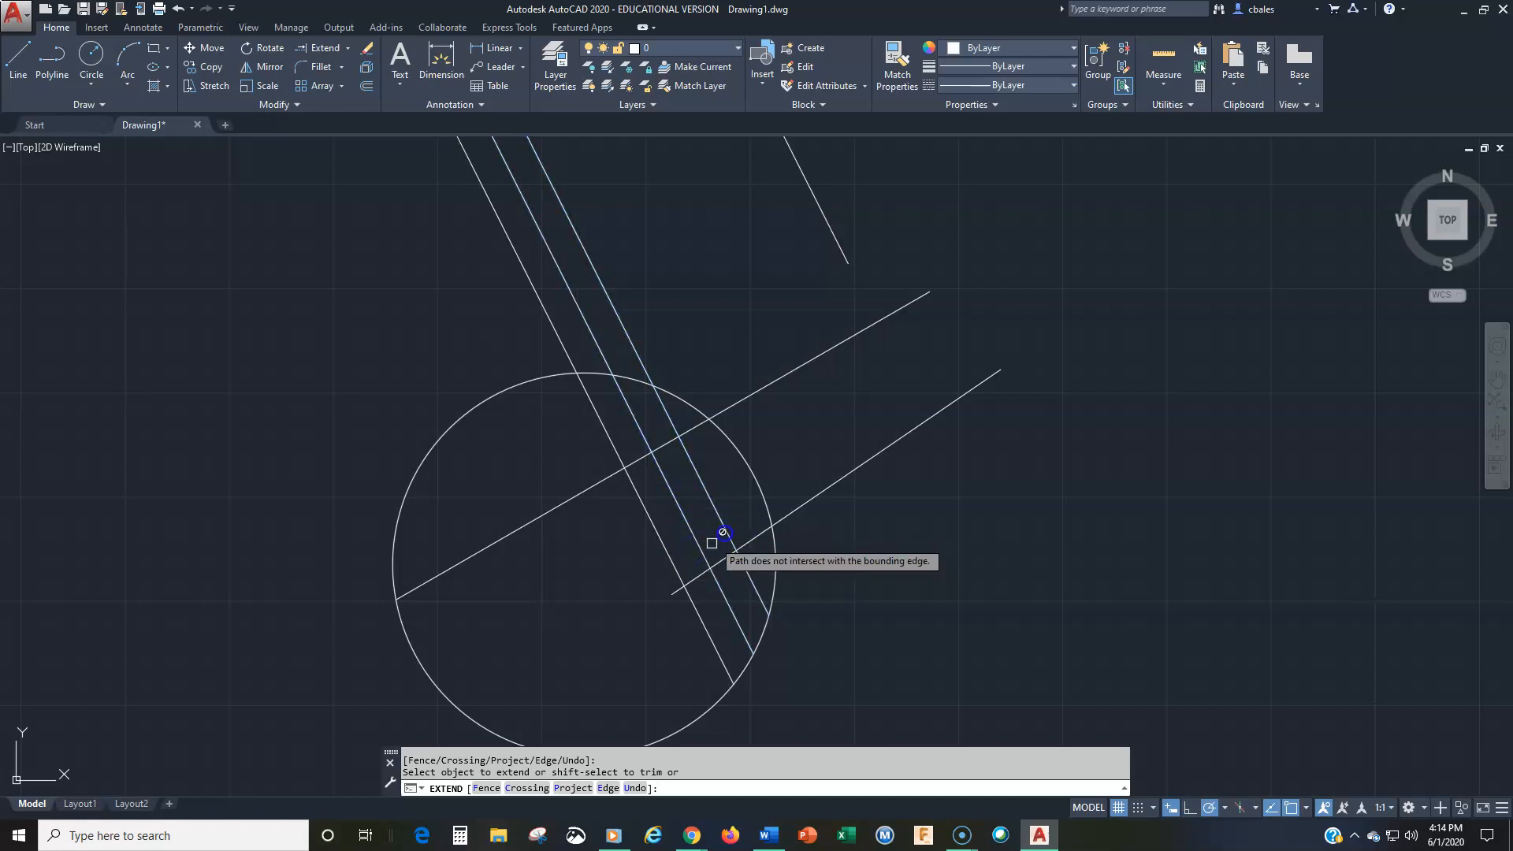
Extend the lower slanted line to the circle and the single steep line to the upper slanted line
left_click(696, 578)
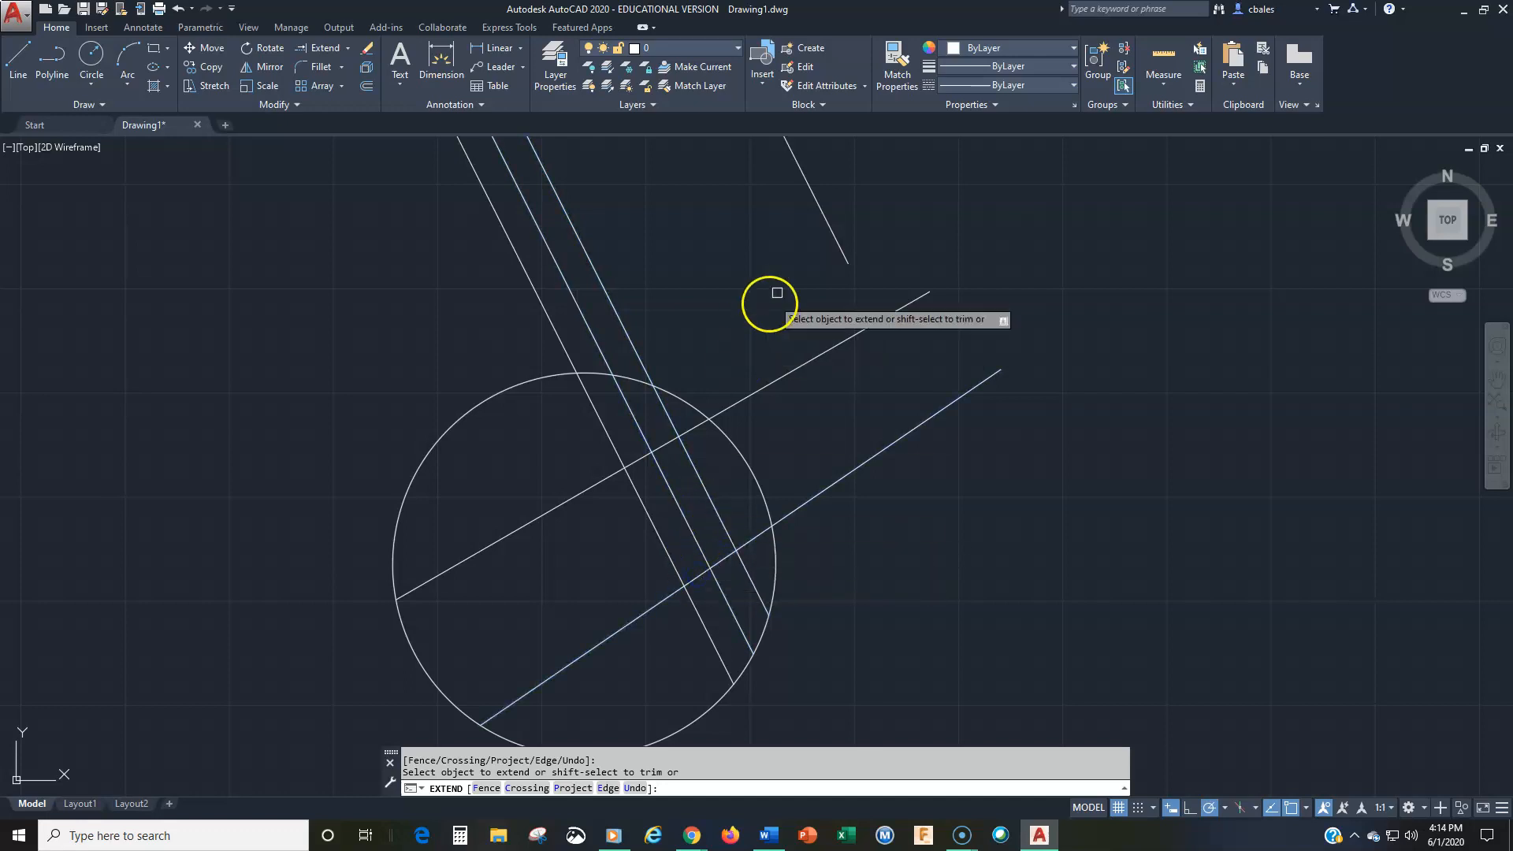
left_click(837, 244)
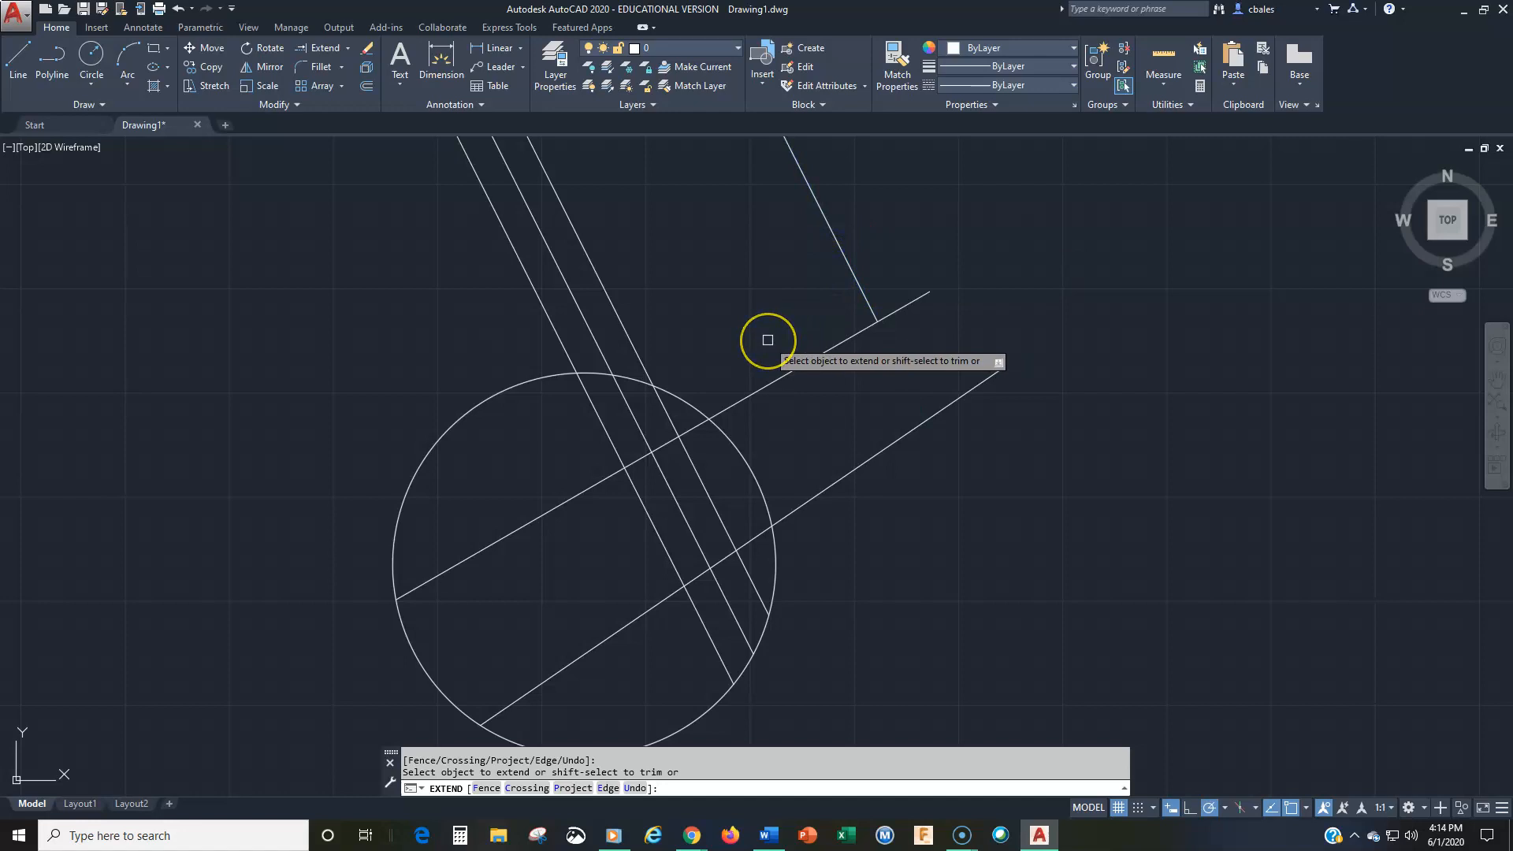
key("Return")
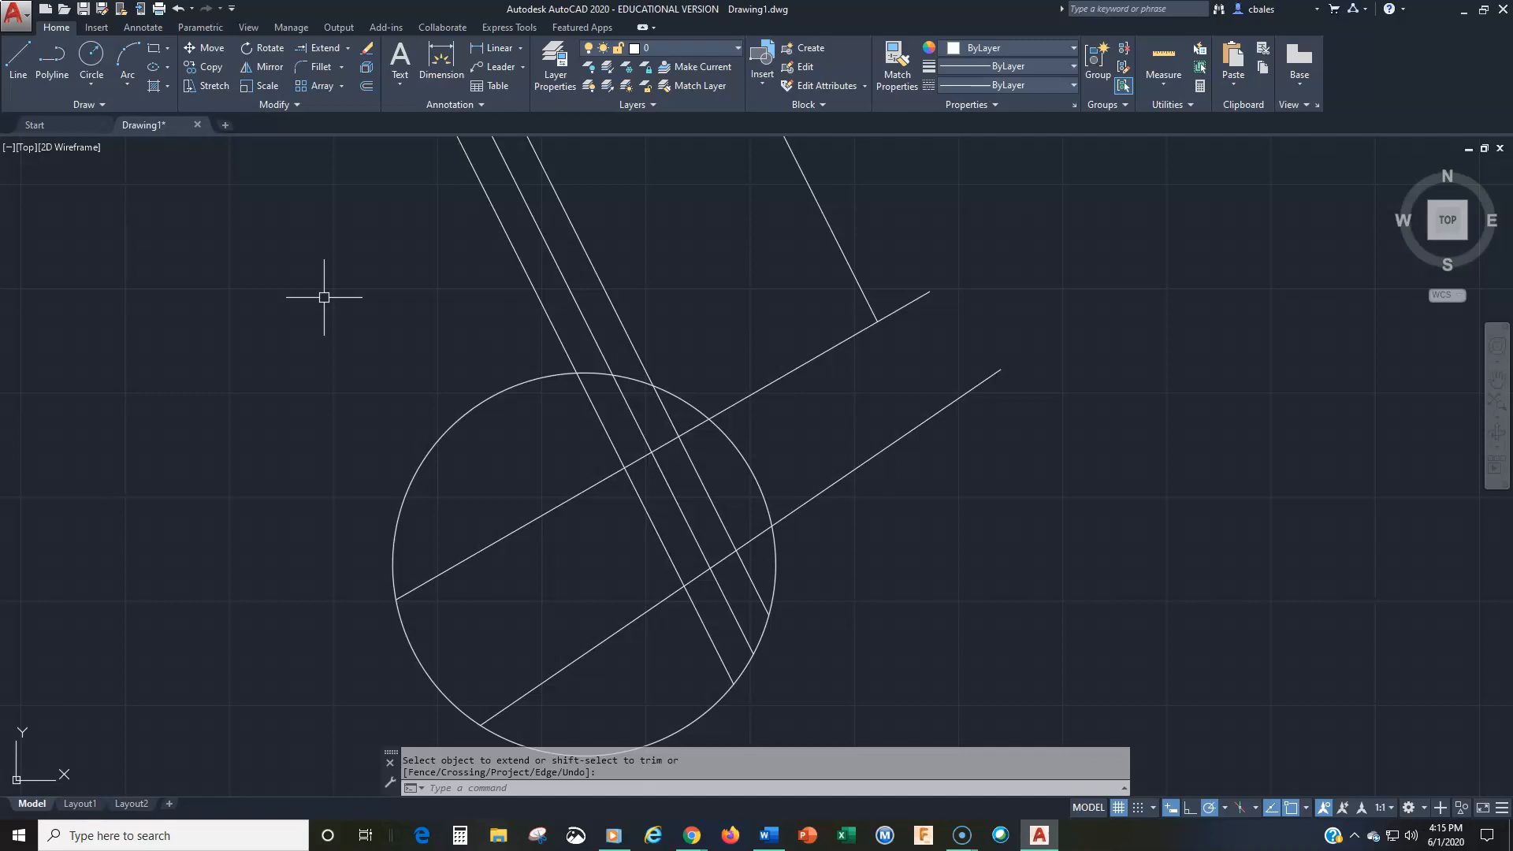
Erase the two slanted lines that cross the circle
middle_click_drag(410, 341, 547, 244)
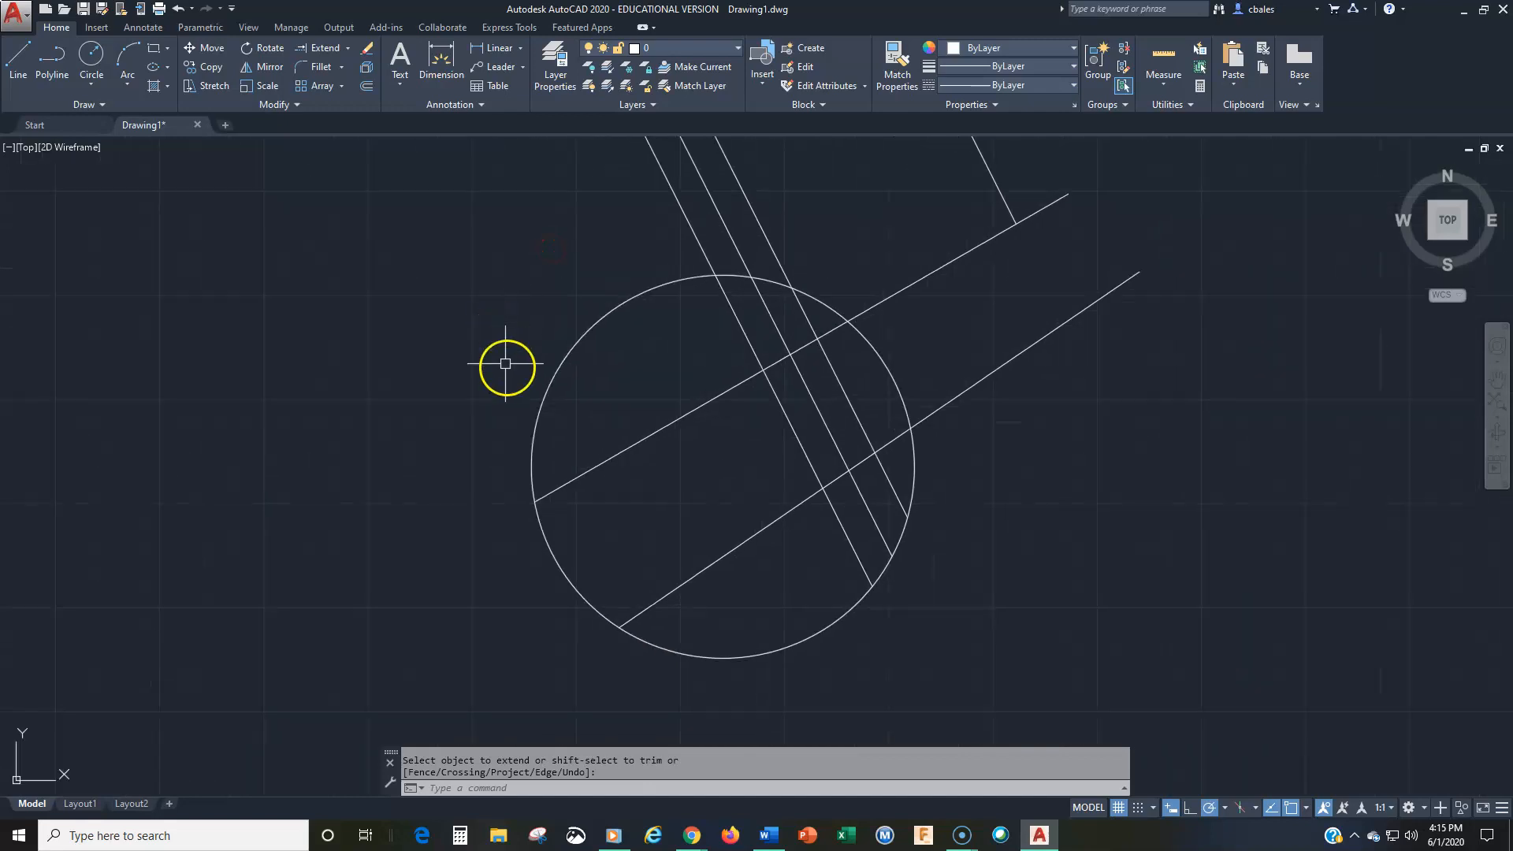
middle_click_drag(573, 405, 536, 405)
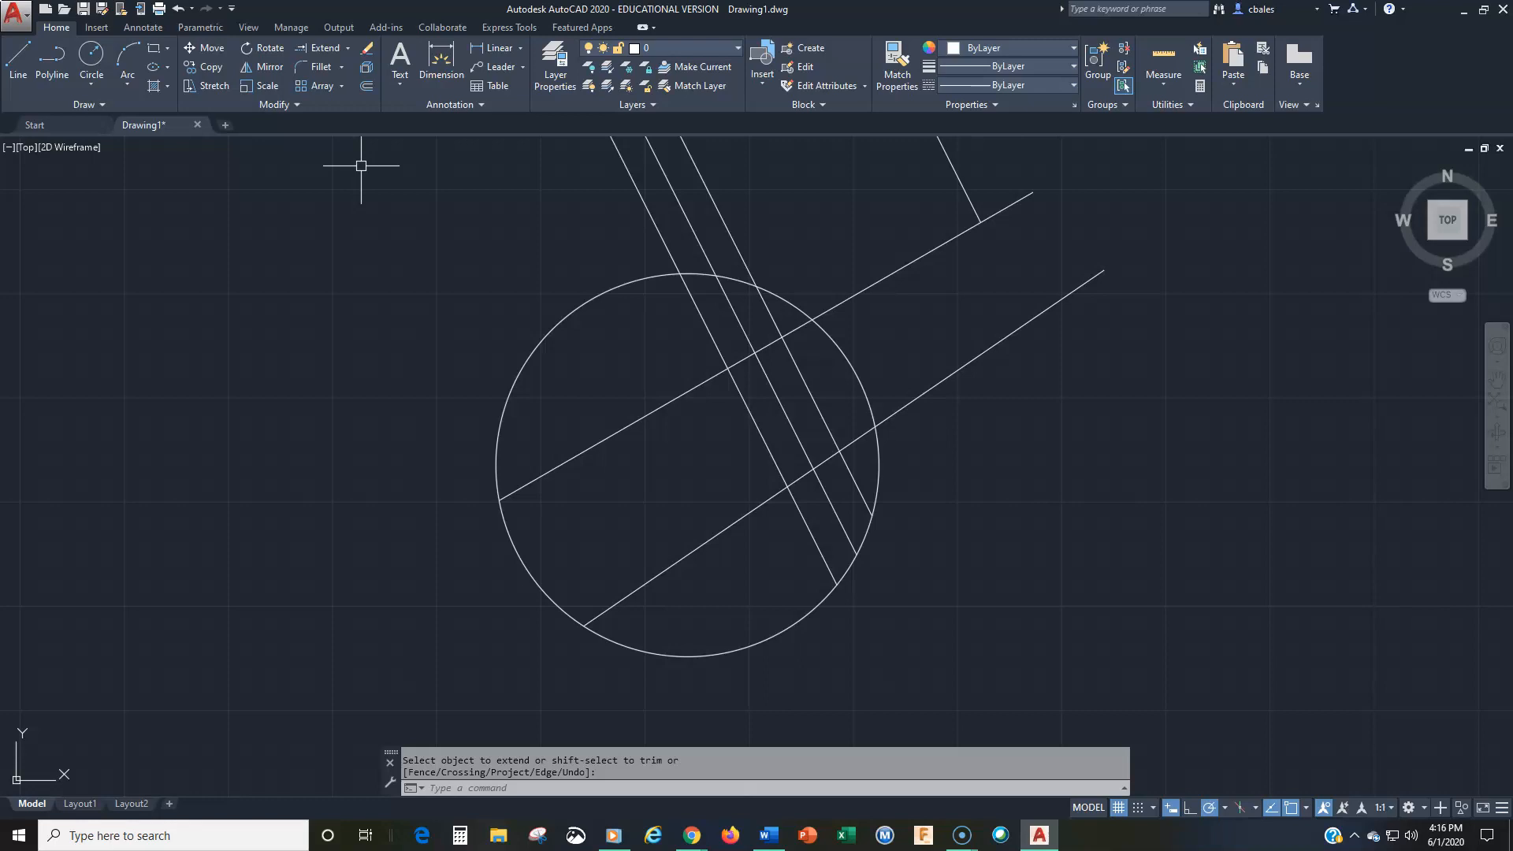
left_click(369, 48)
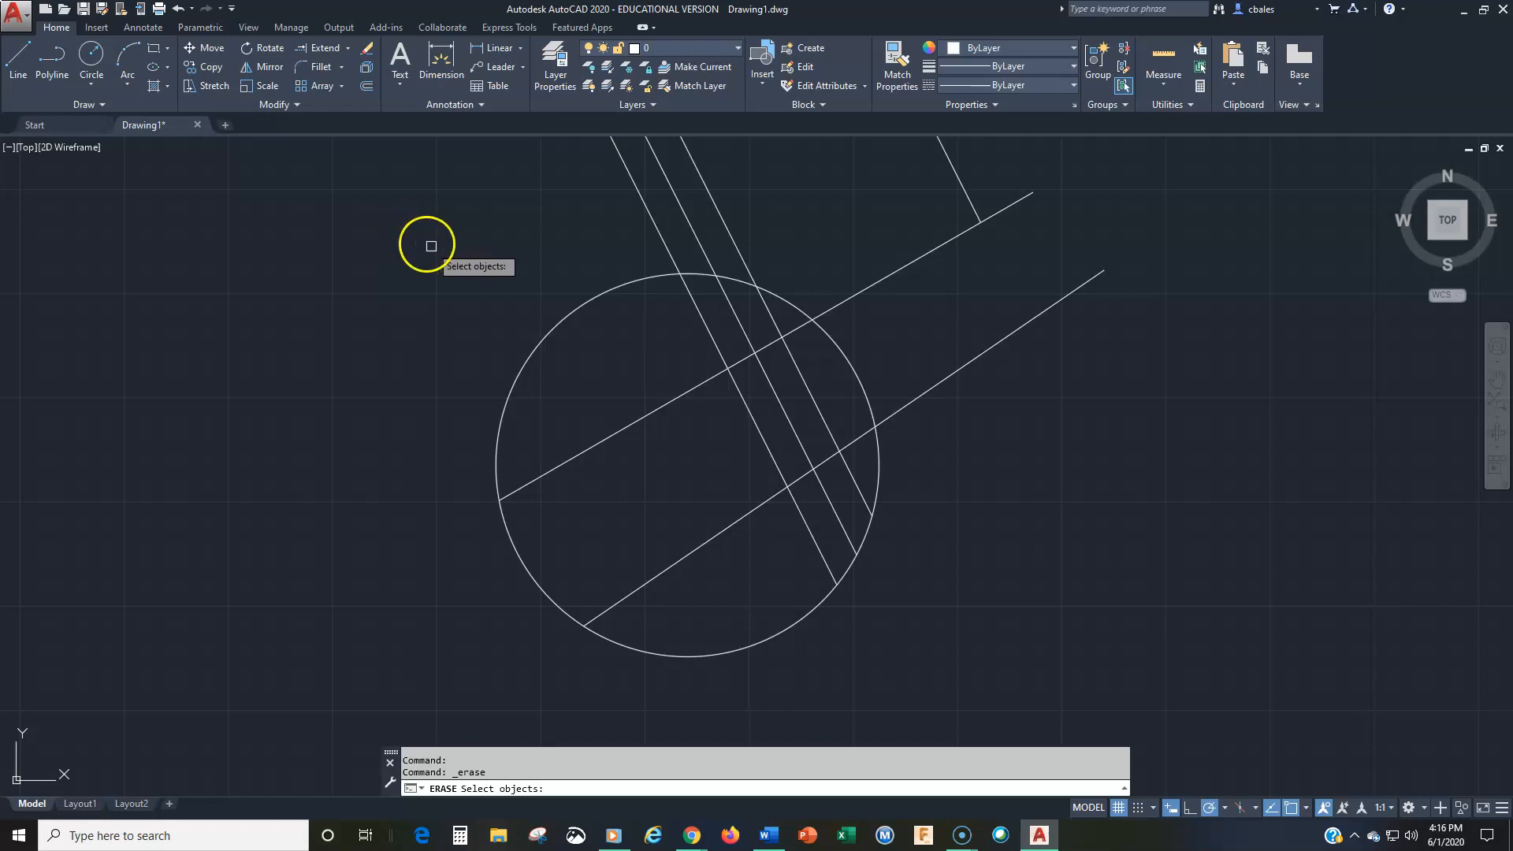
left_click(593, 446)
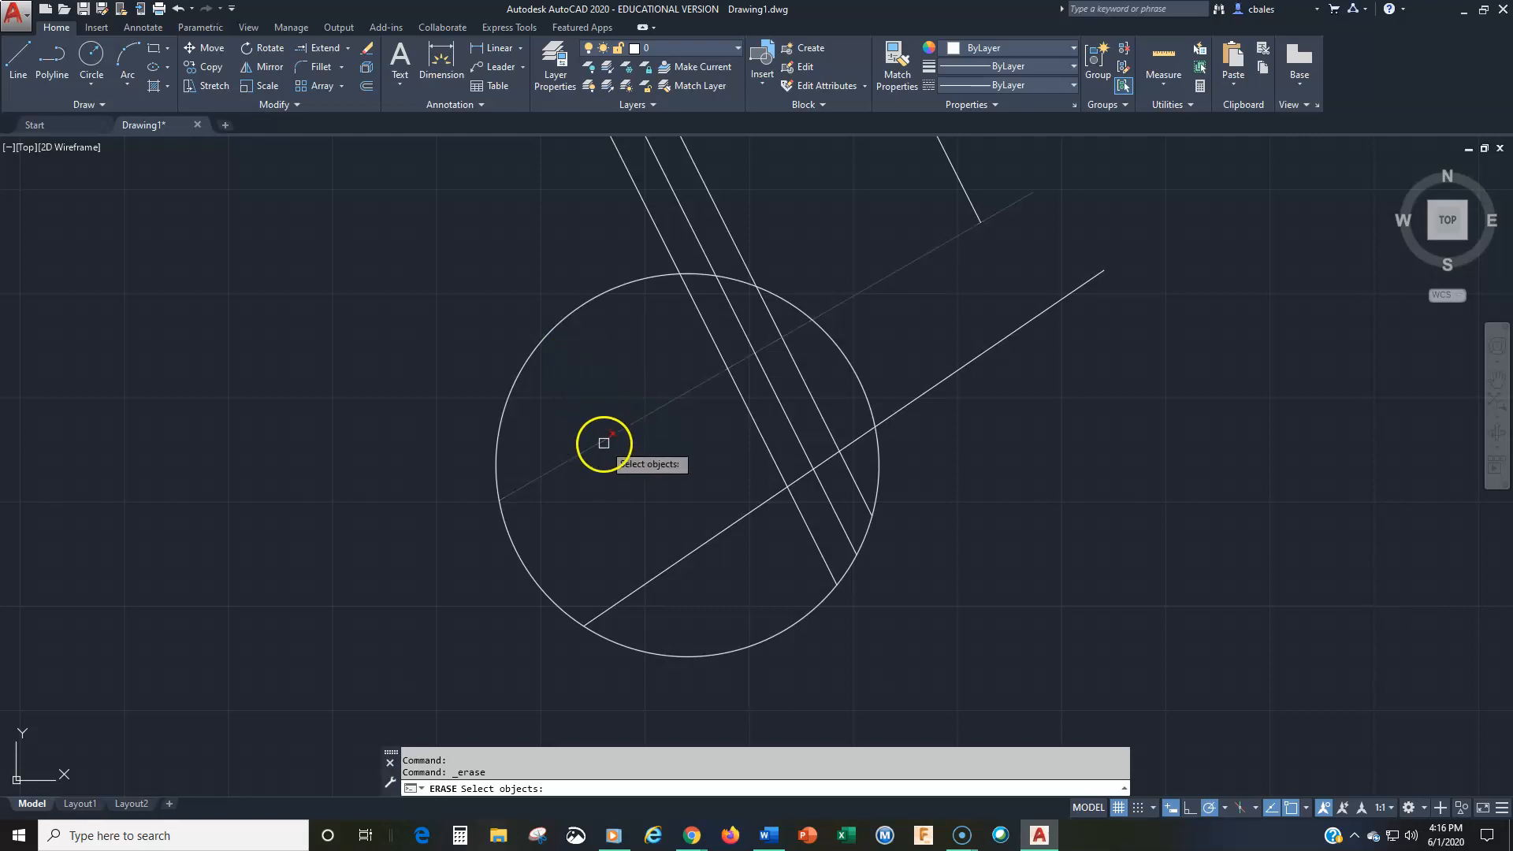
left_click(603, 443)
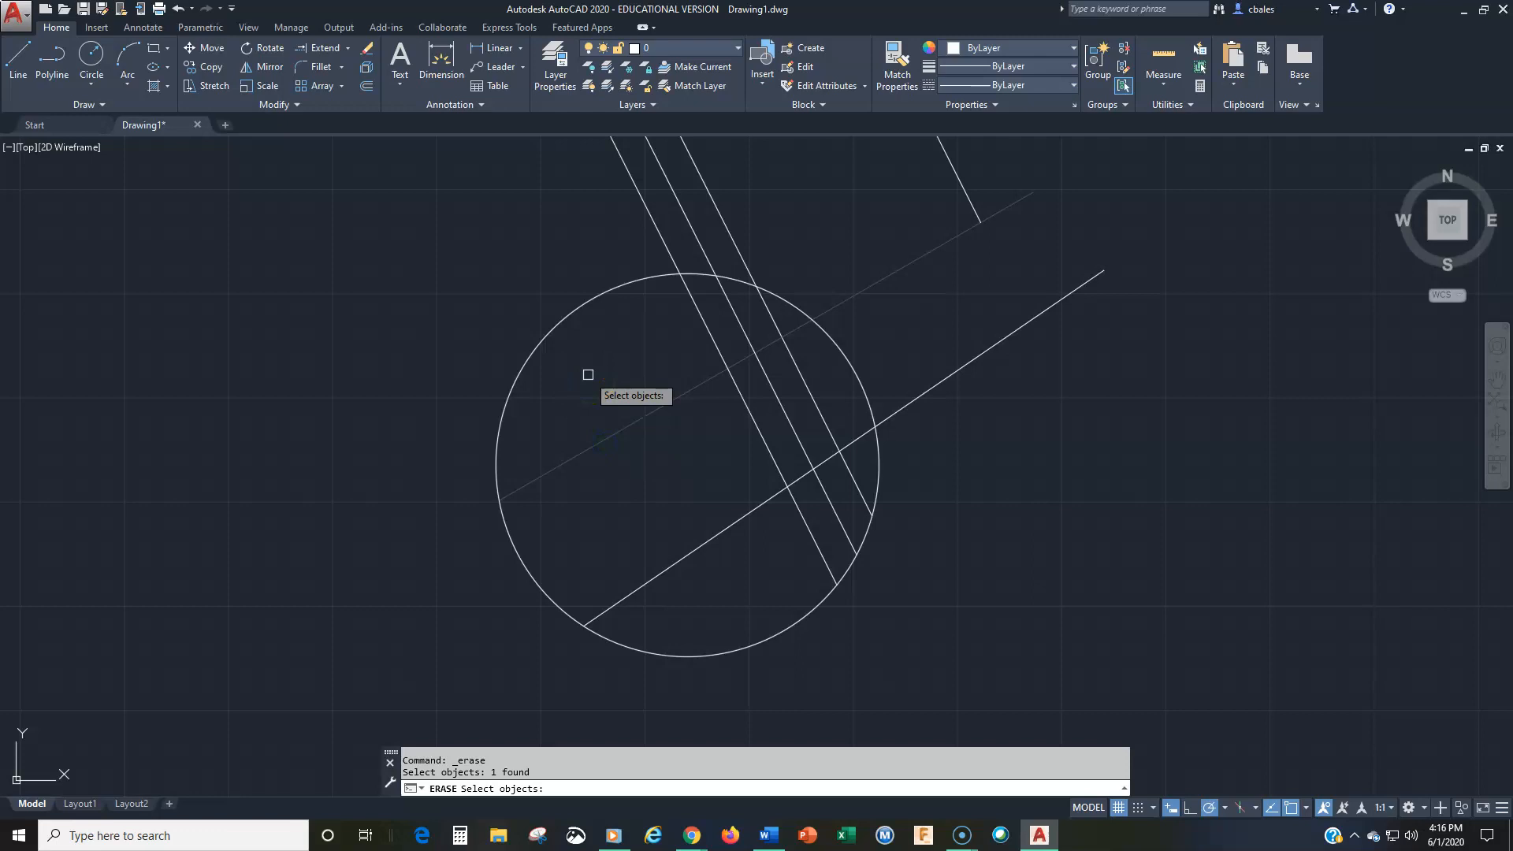
left_click(662, 571)
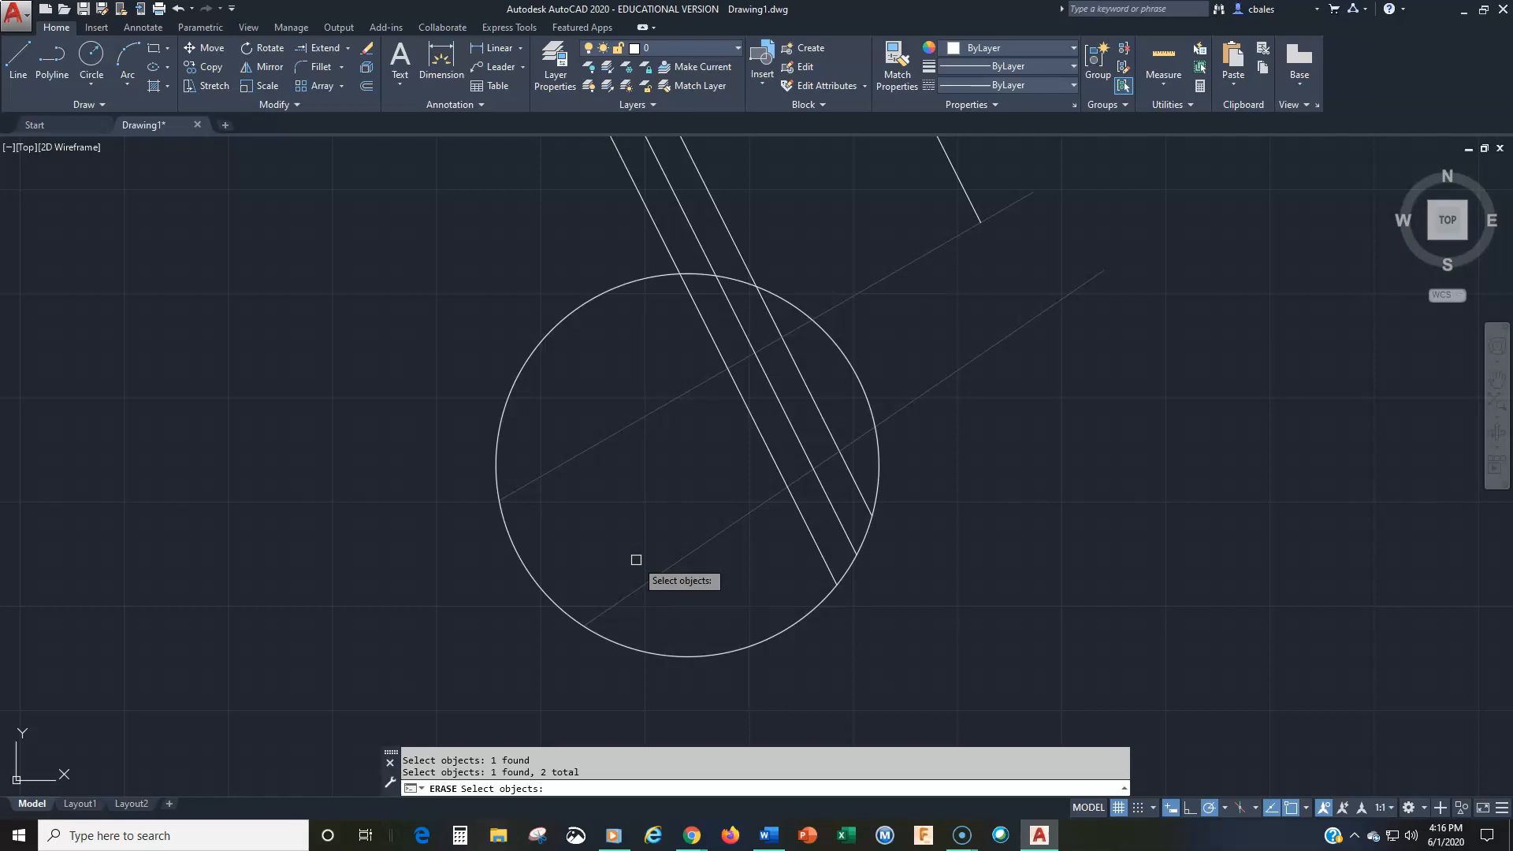
left_click(586, 381)
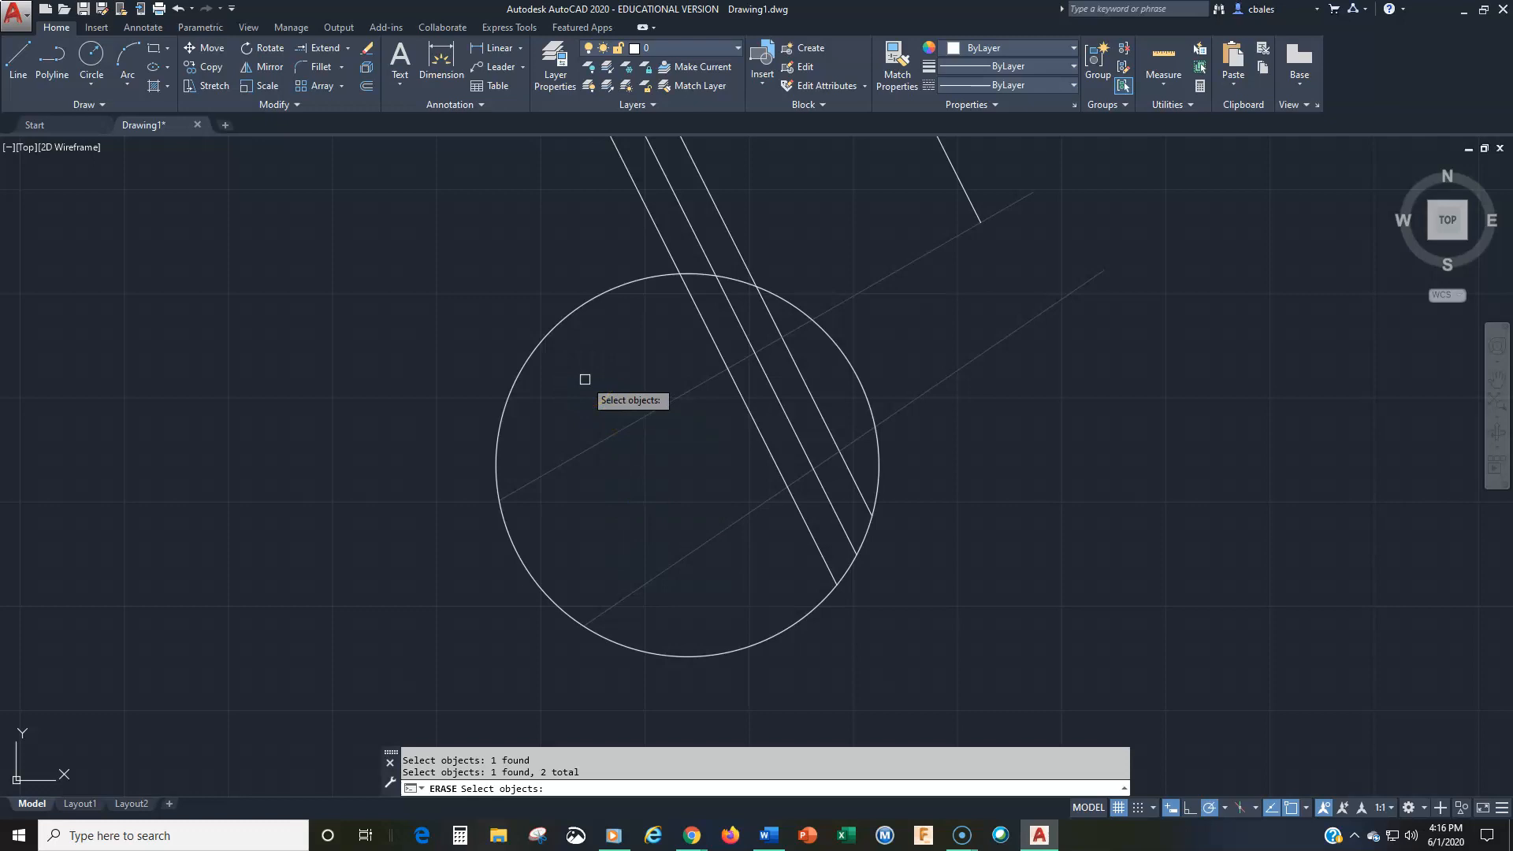
key("Return")
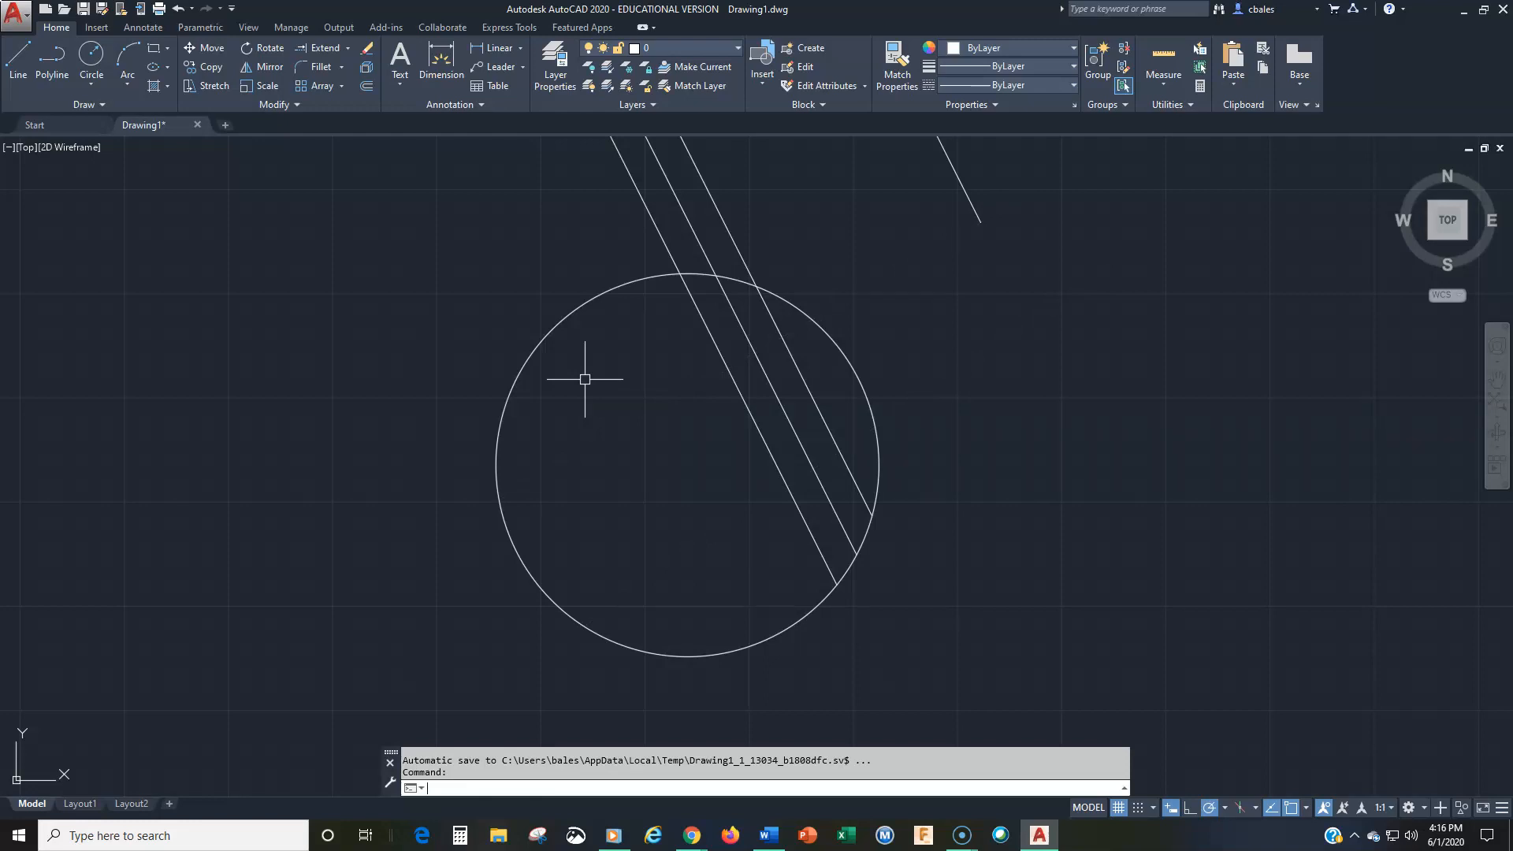
middle_click_drag(609, 395, 594, 469)
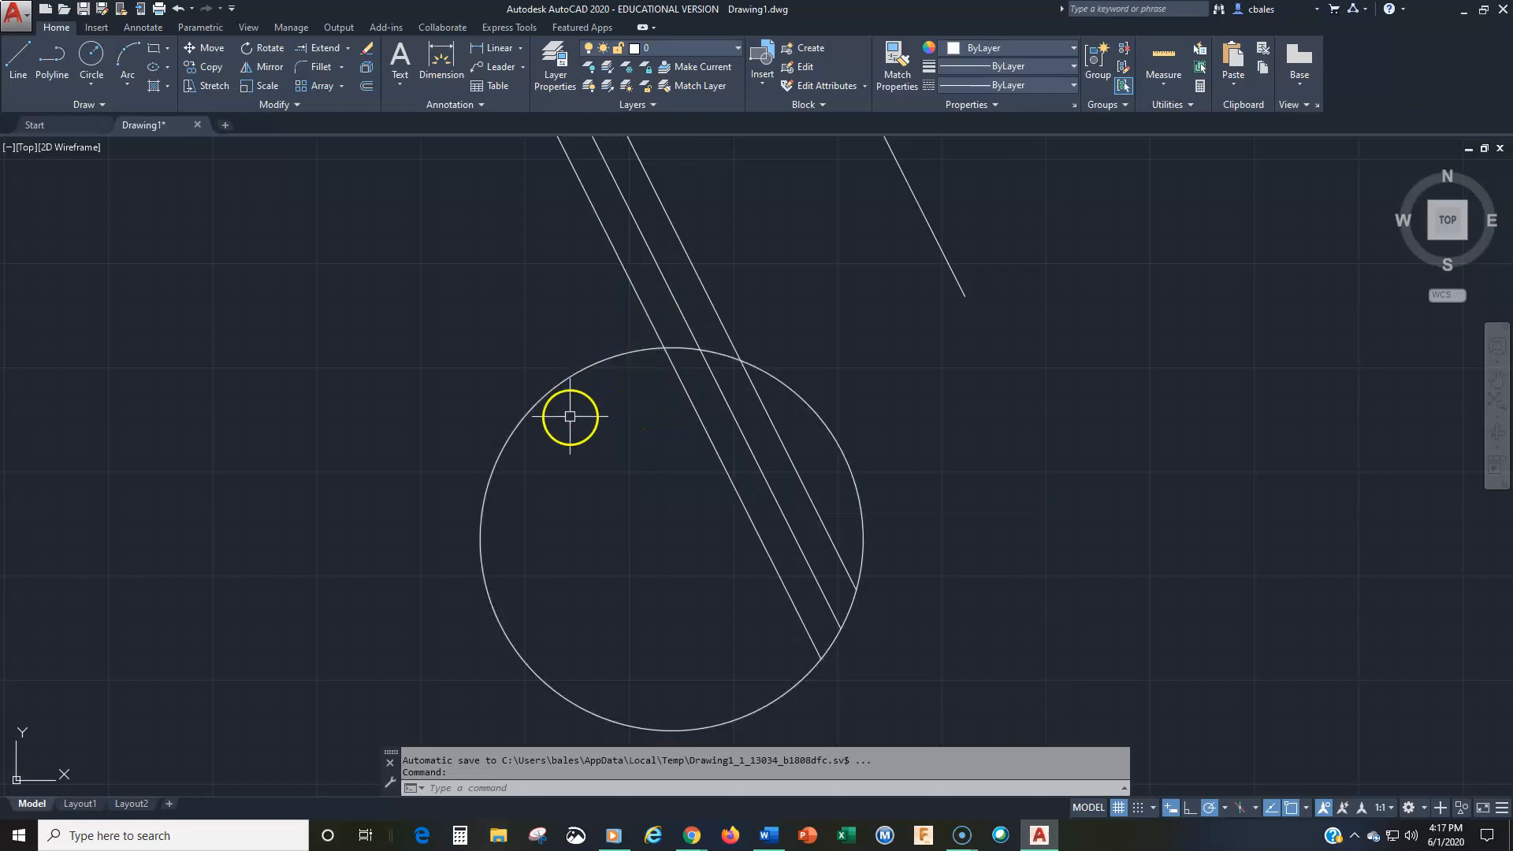
scroll(570, 416, "down", 3)
middle_click_drag(573, 445, 640, 534)
scroll(622, 512, "down", 2)
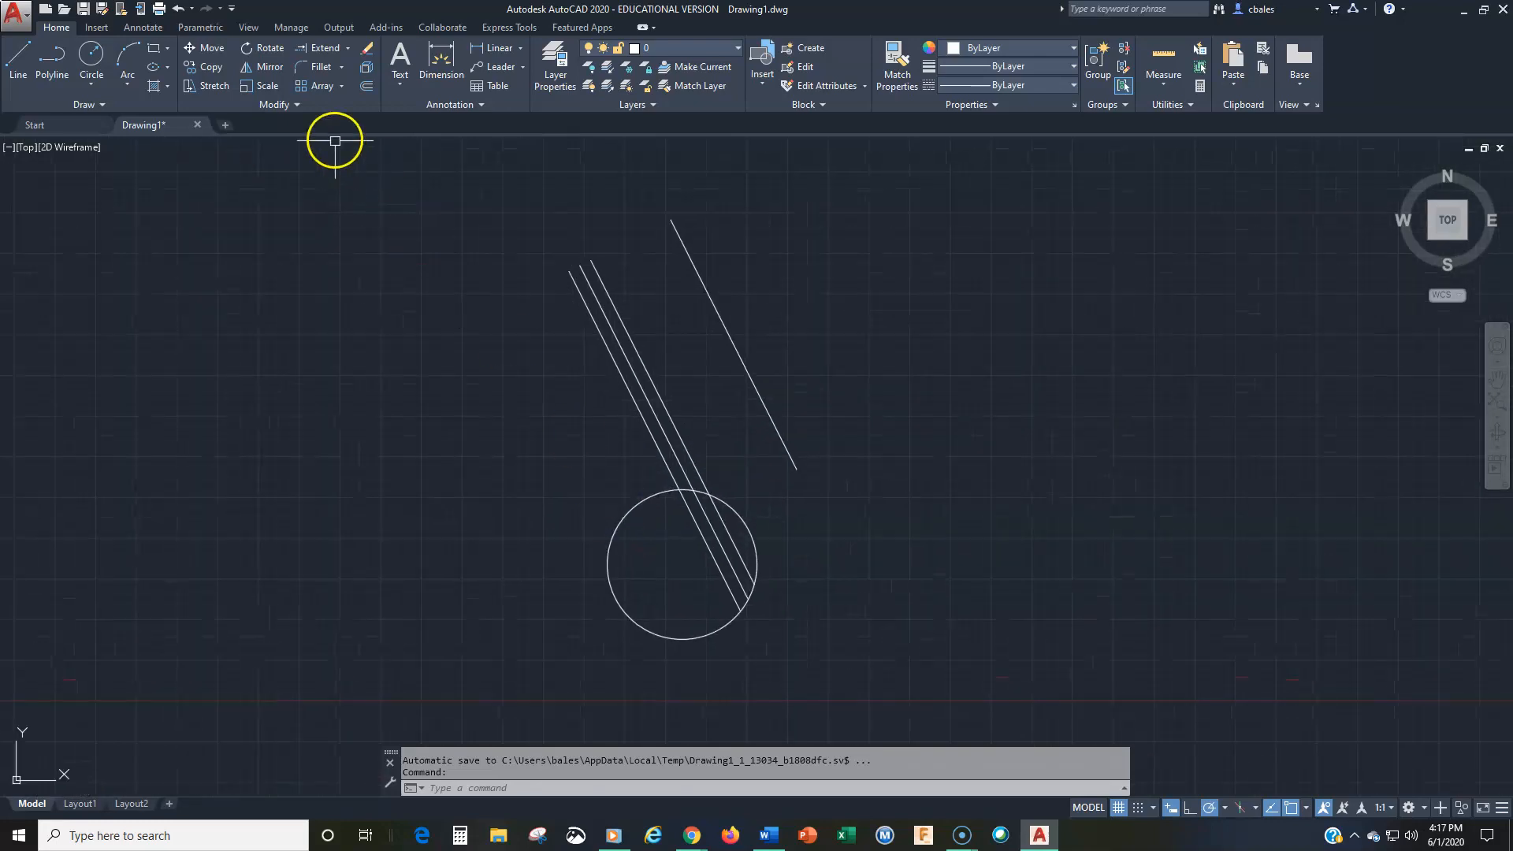
left_click(367, 49)
left_click(620, 318)
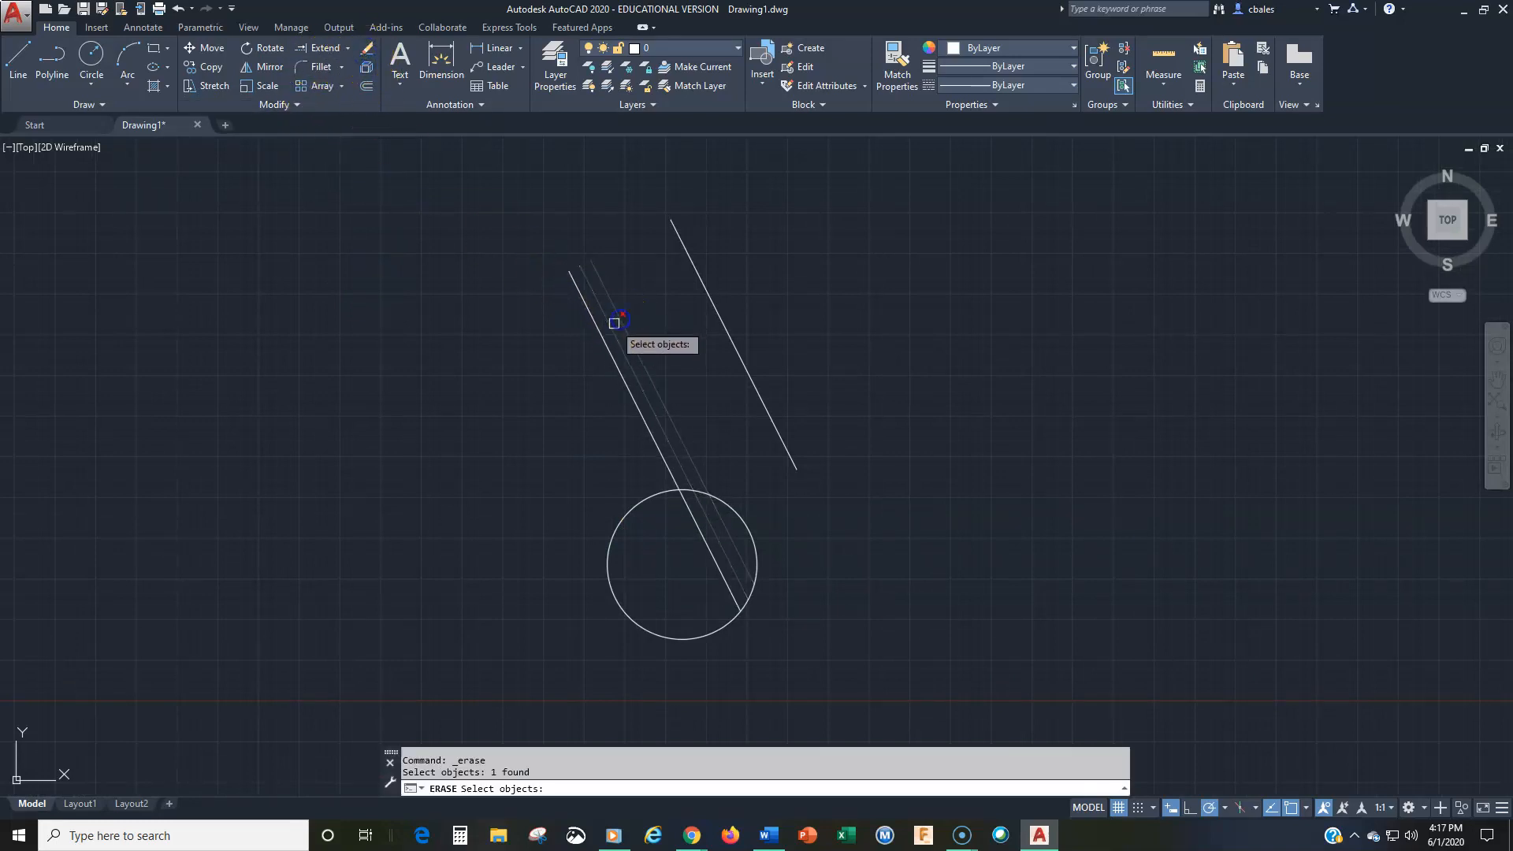
left_click(611, 332)
left_click(605, 345)
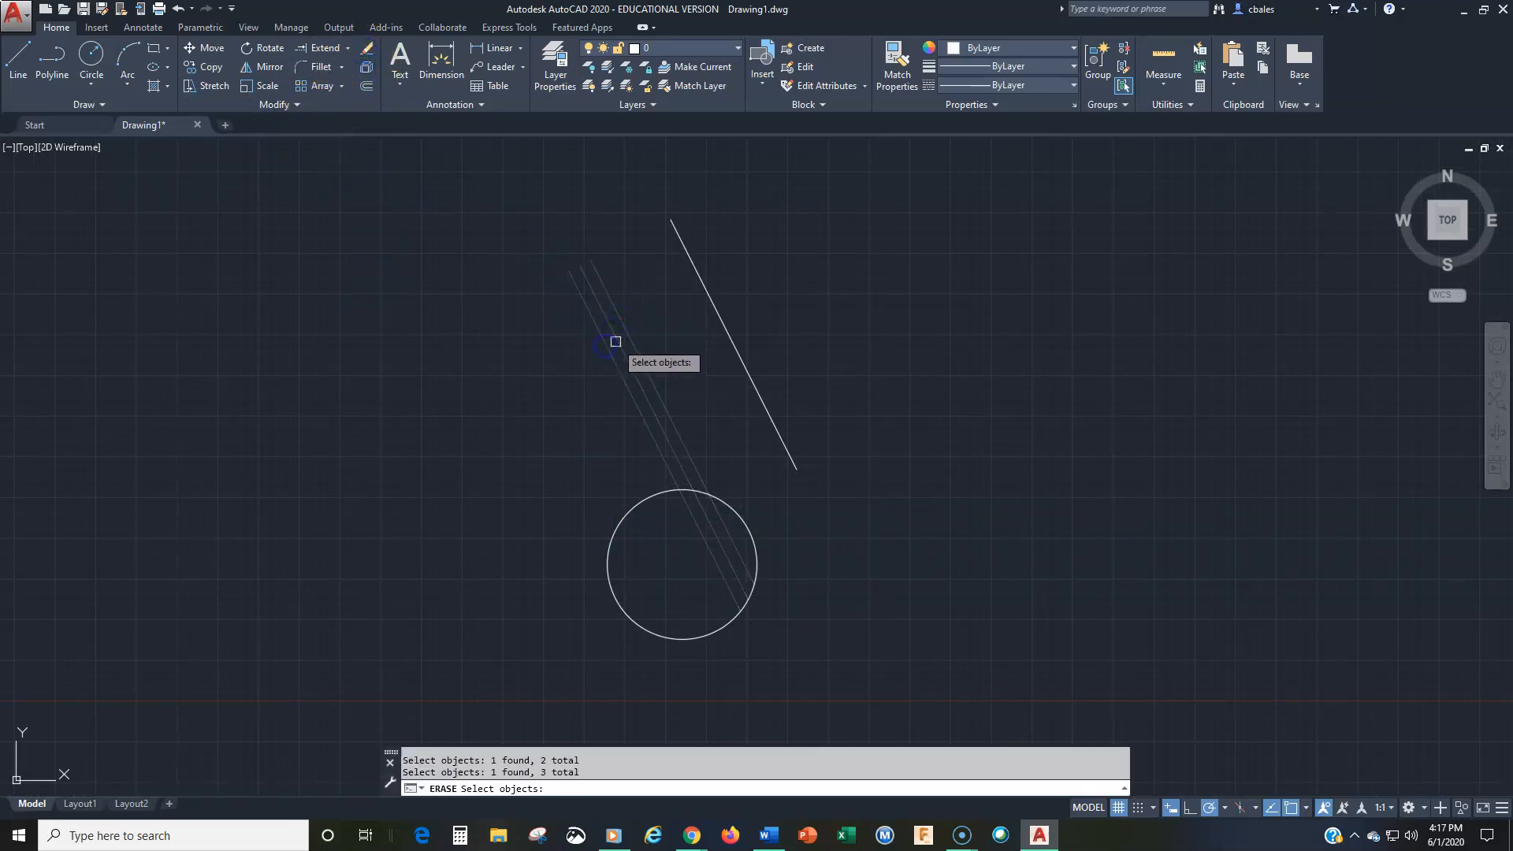
key("Escape")
key("Escape")
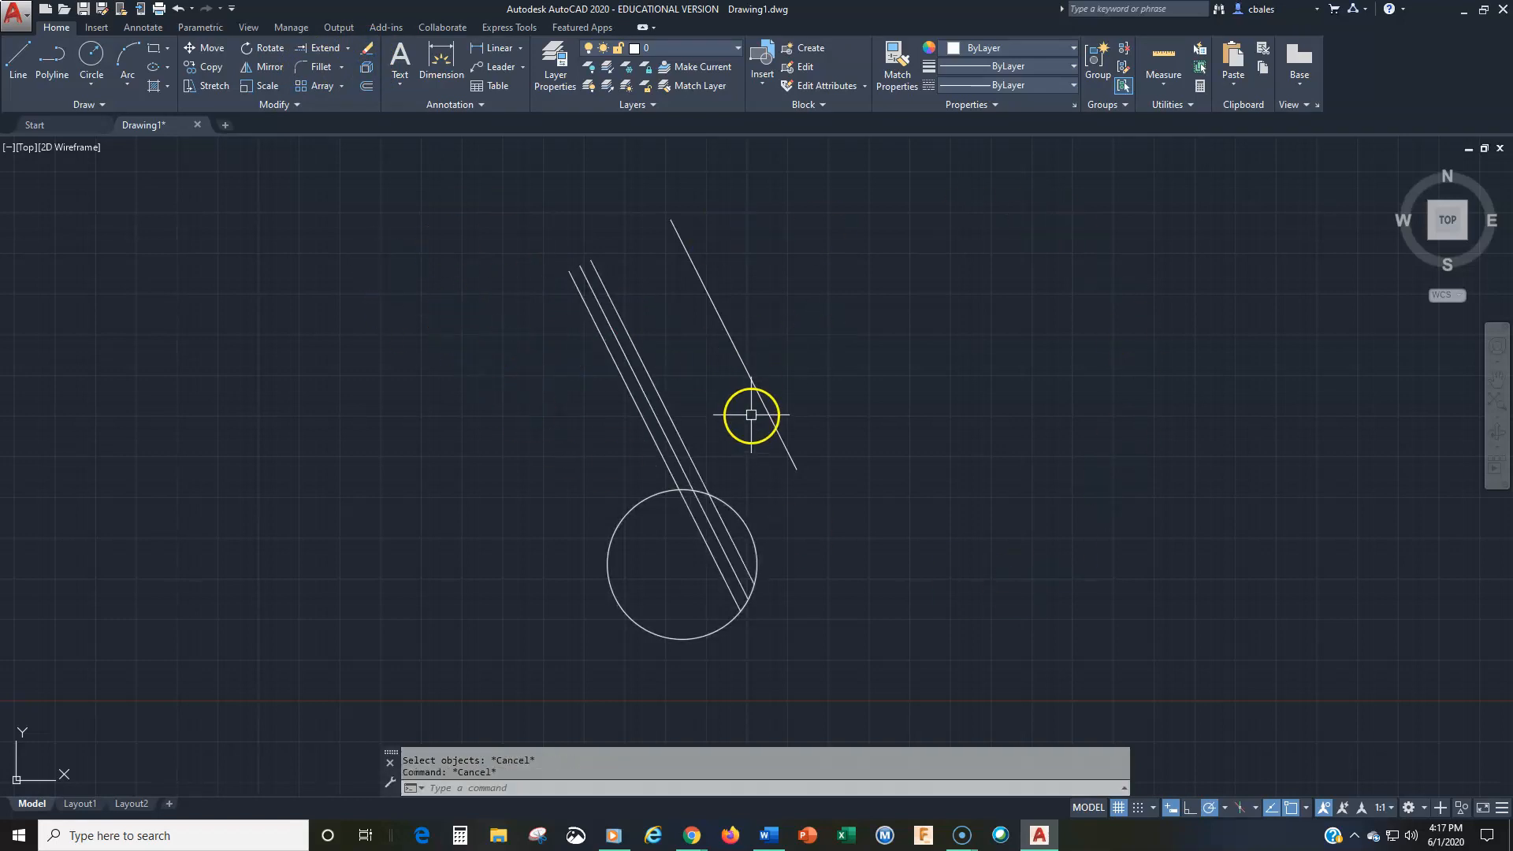
Erase the three parallel steep lines with a window selection that encloses them and the circle but not the whole single line
left_click(368, 50)
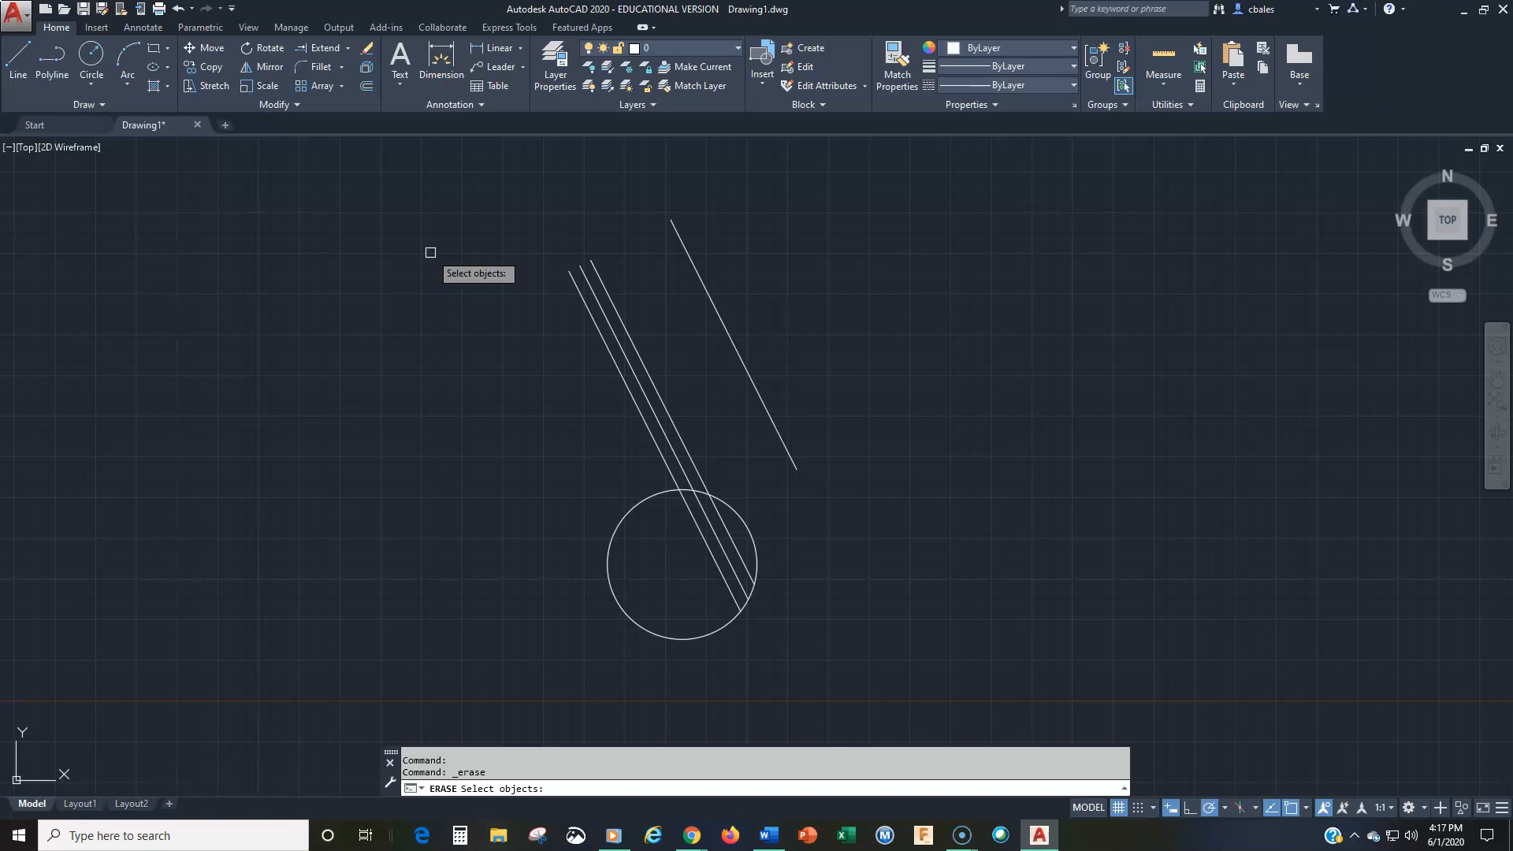
left_click_drag(430, 253, 536, 392)
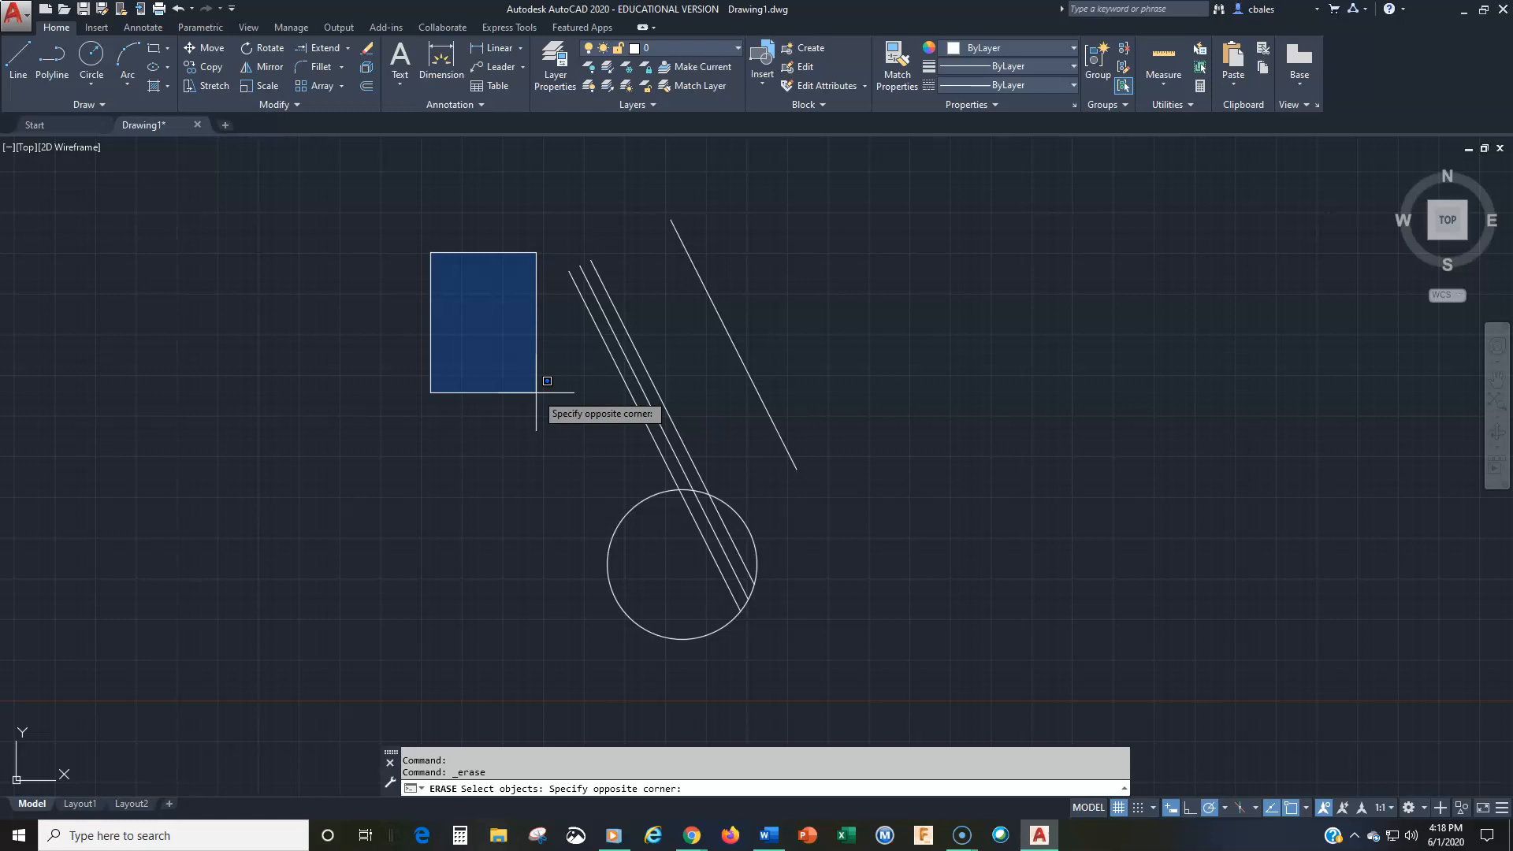
left_click_drag(536, 392, 593, 398)
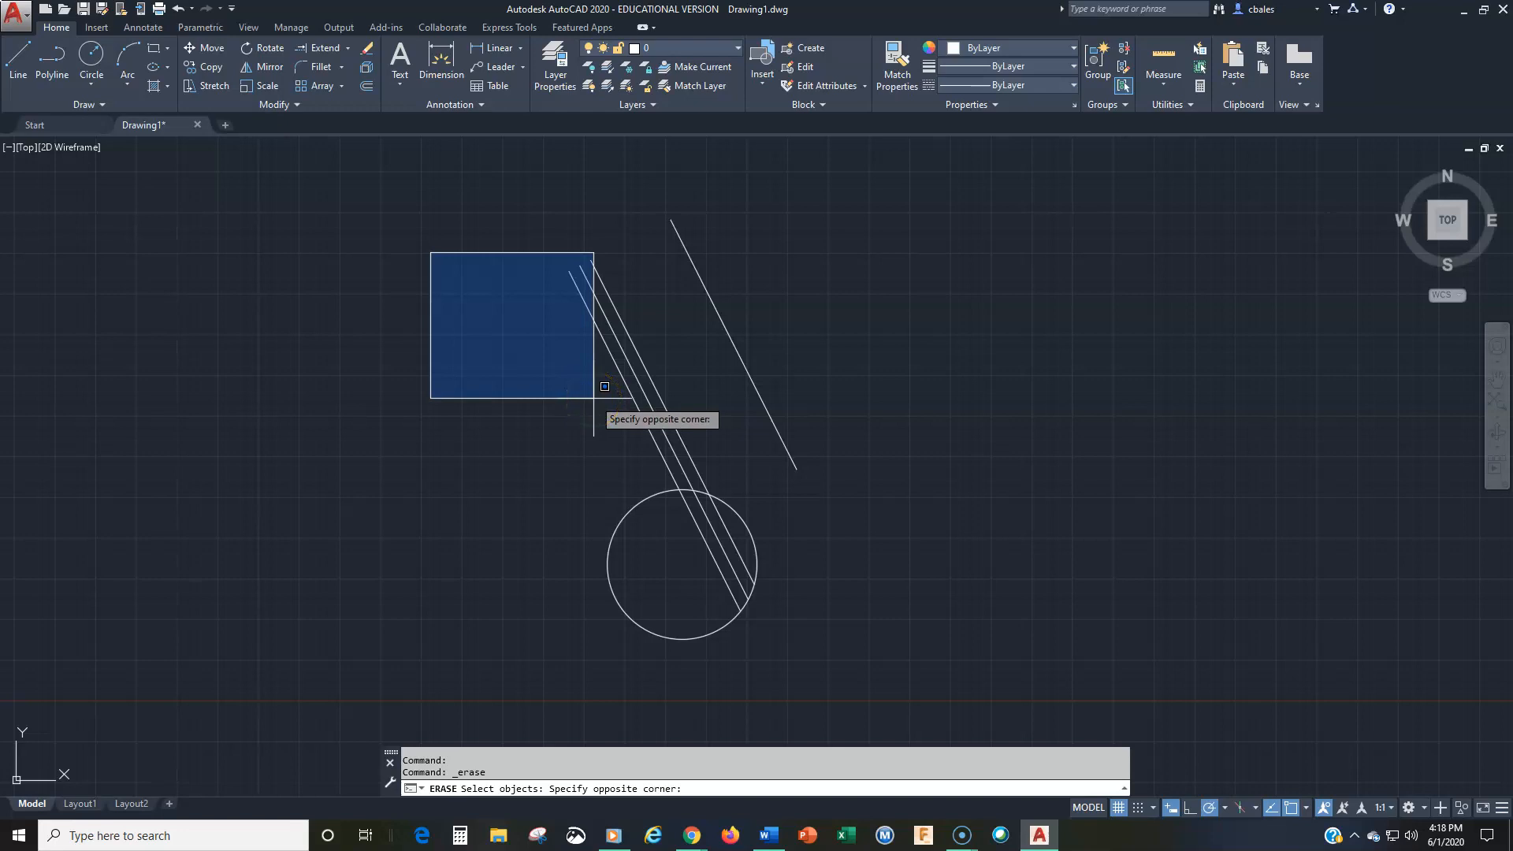
left_click_drag(594, 398, 835, 651)
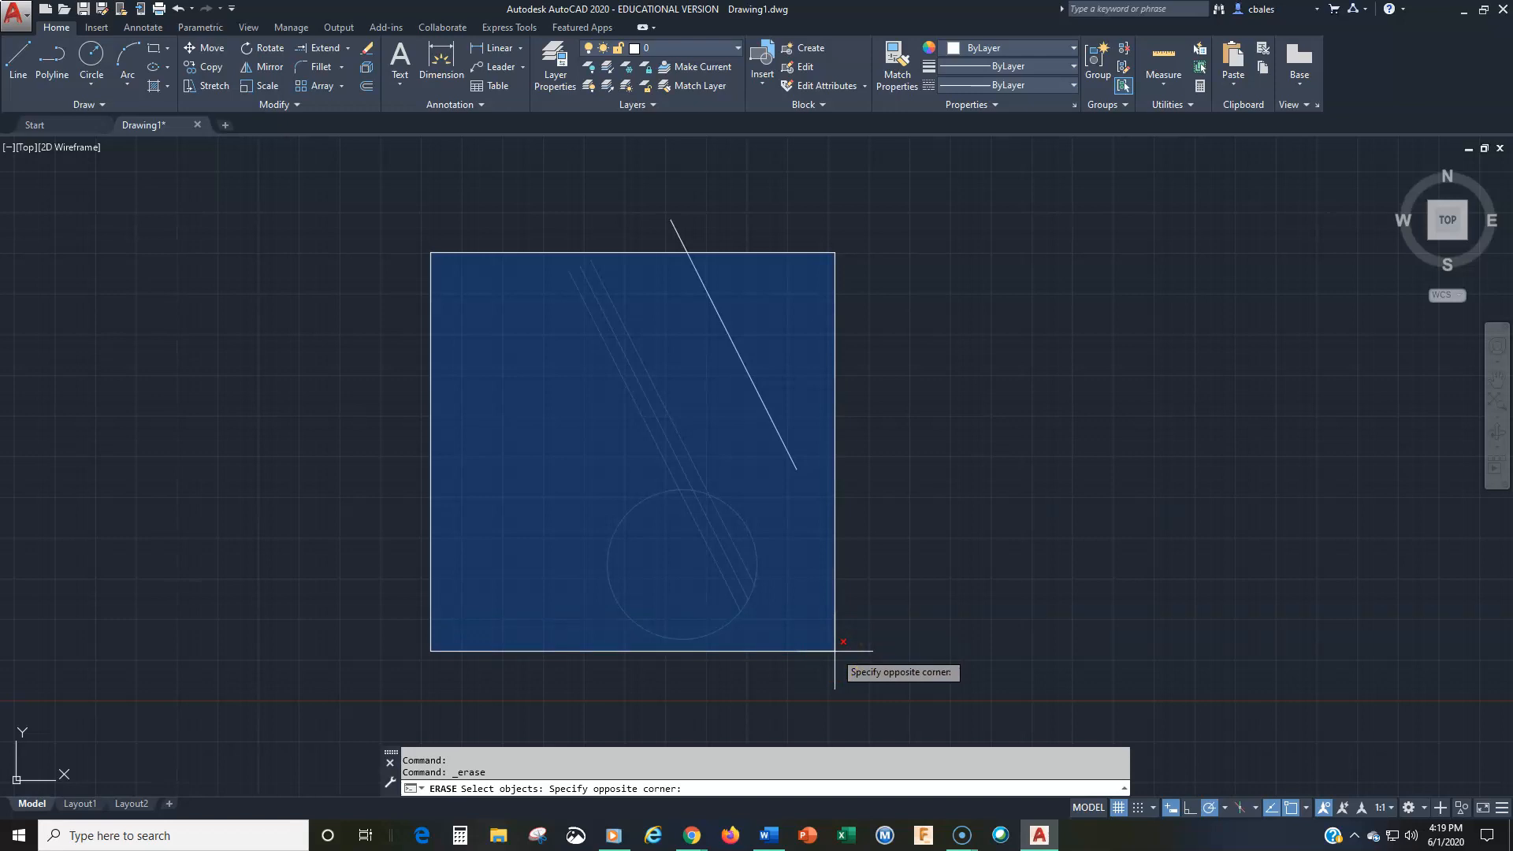
left_click_drag(836, 651, 839, 627)
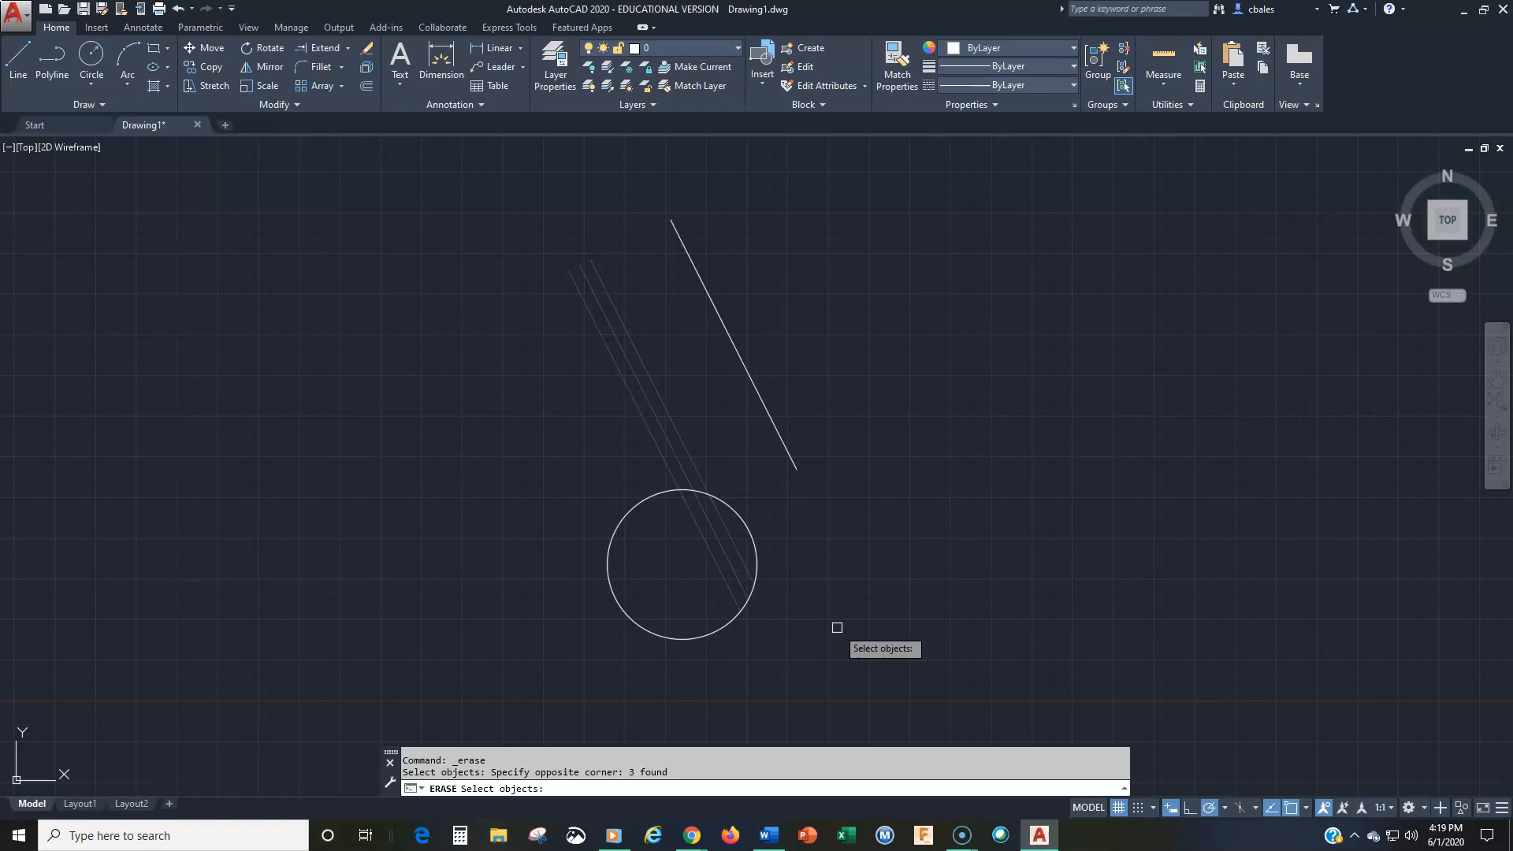
key("Return")
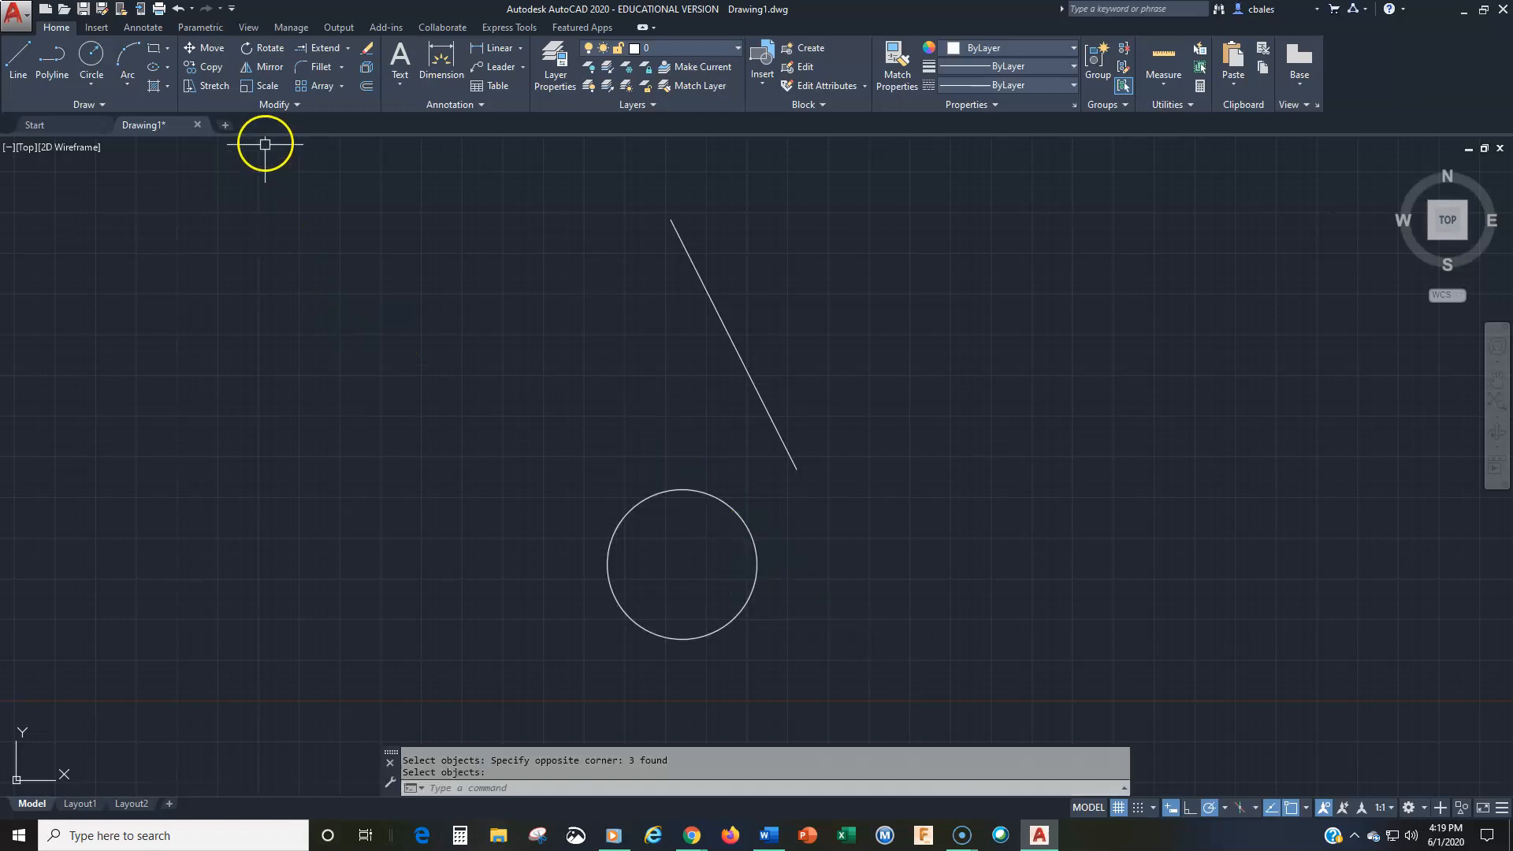
left_click(365, 51)
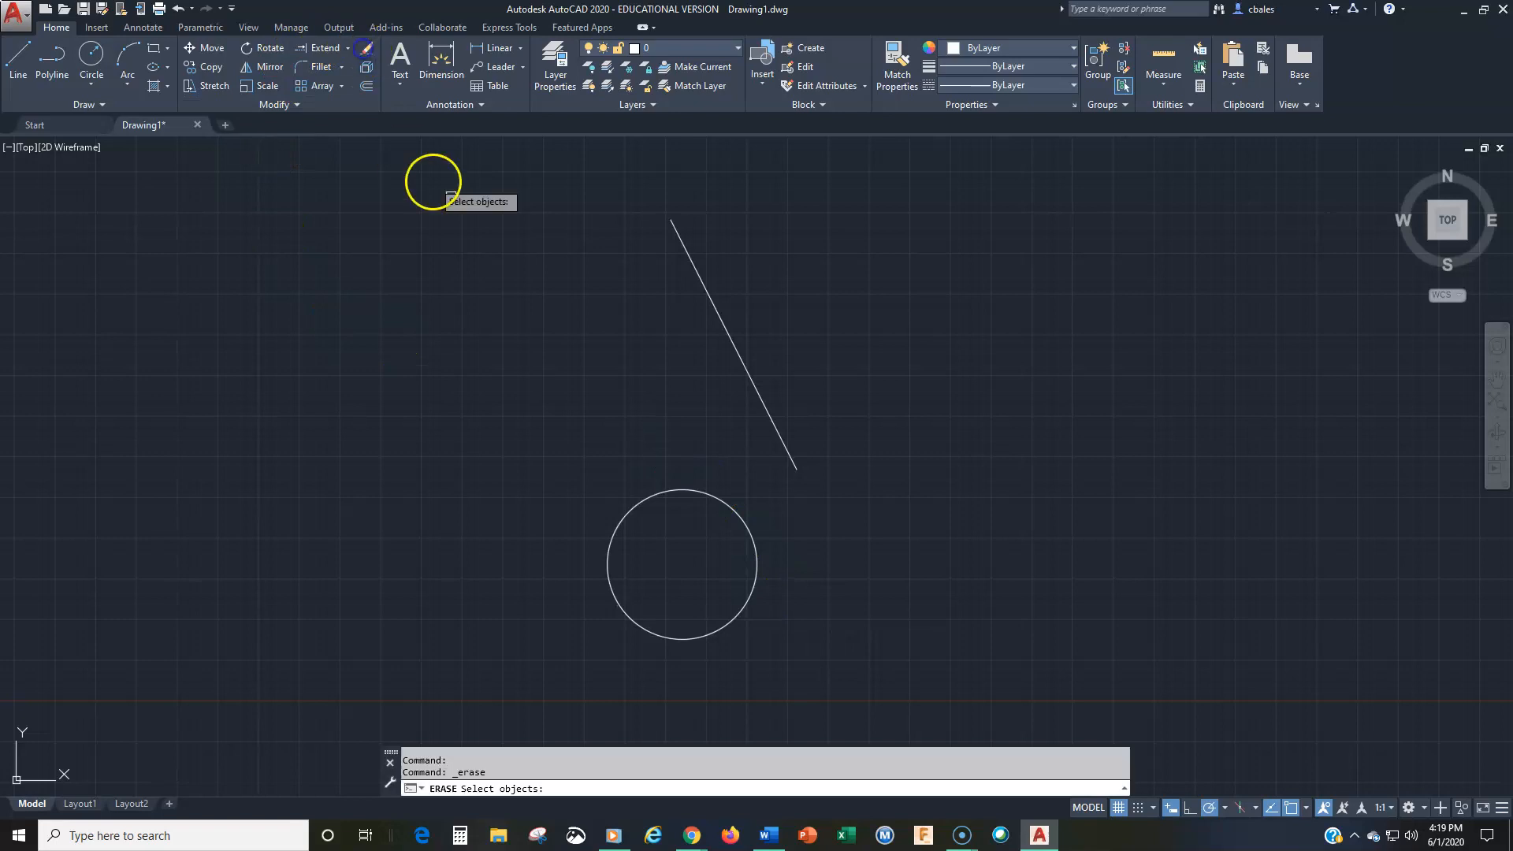
left_click(489, 251)
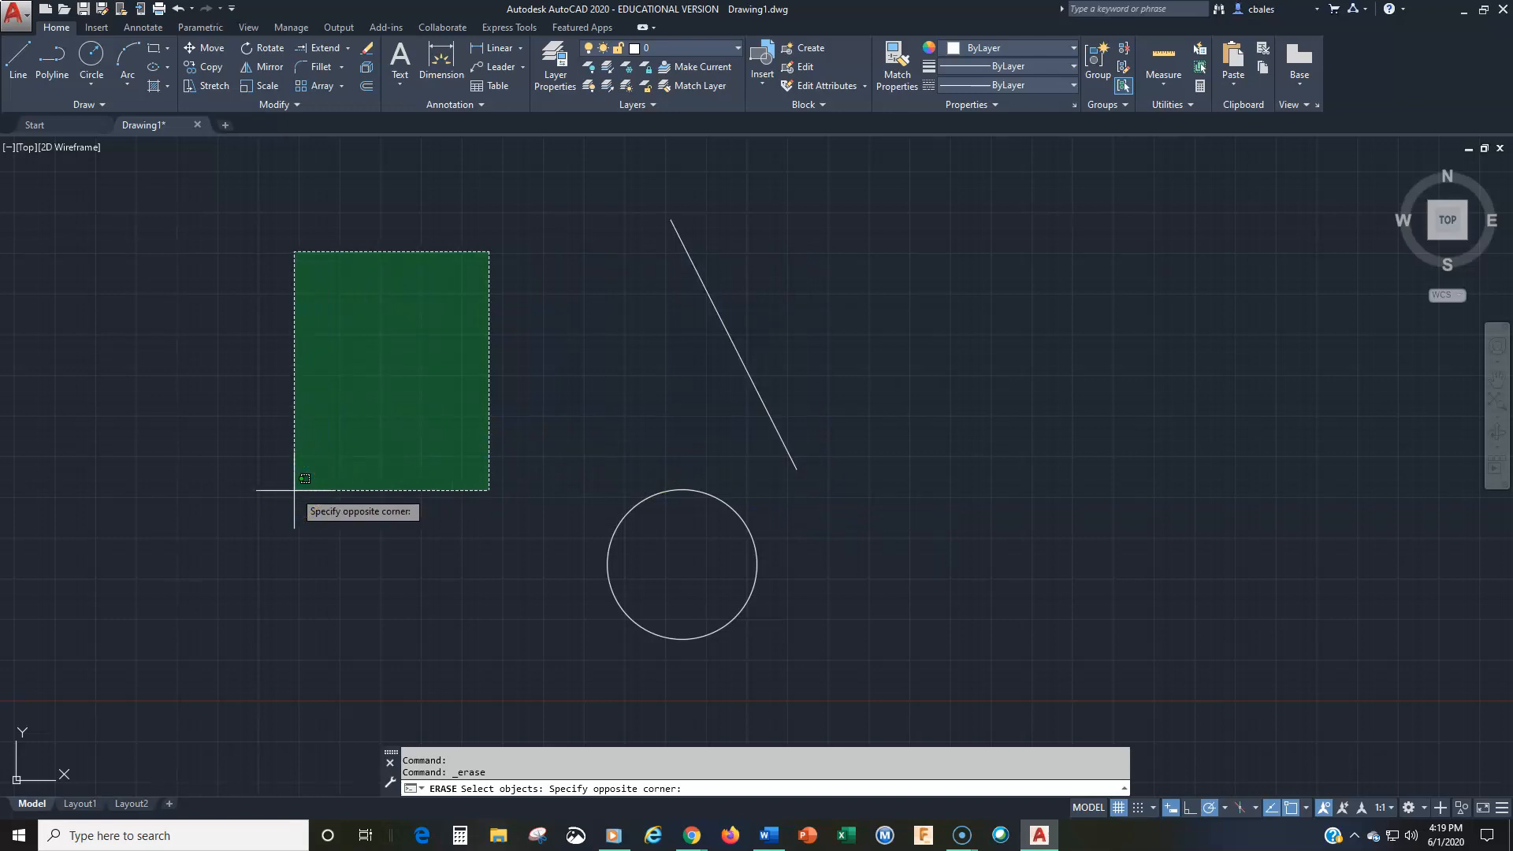
key("Escape")
Erase the circle and the single steep line with a crossing selection that touches both
left_click(360, 49)
left_click(851, 254)
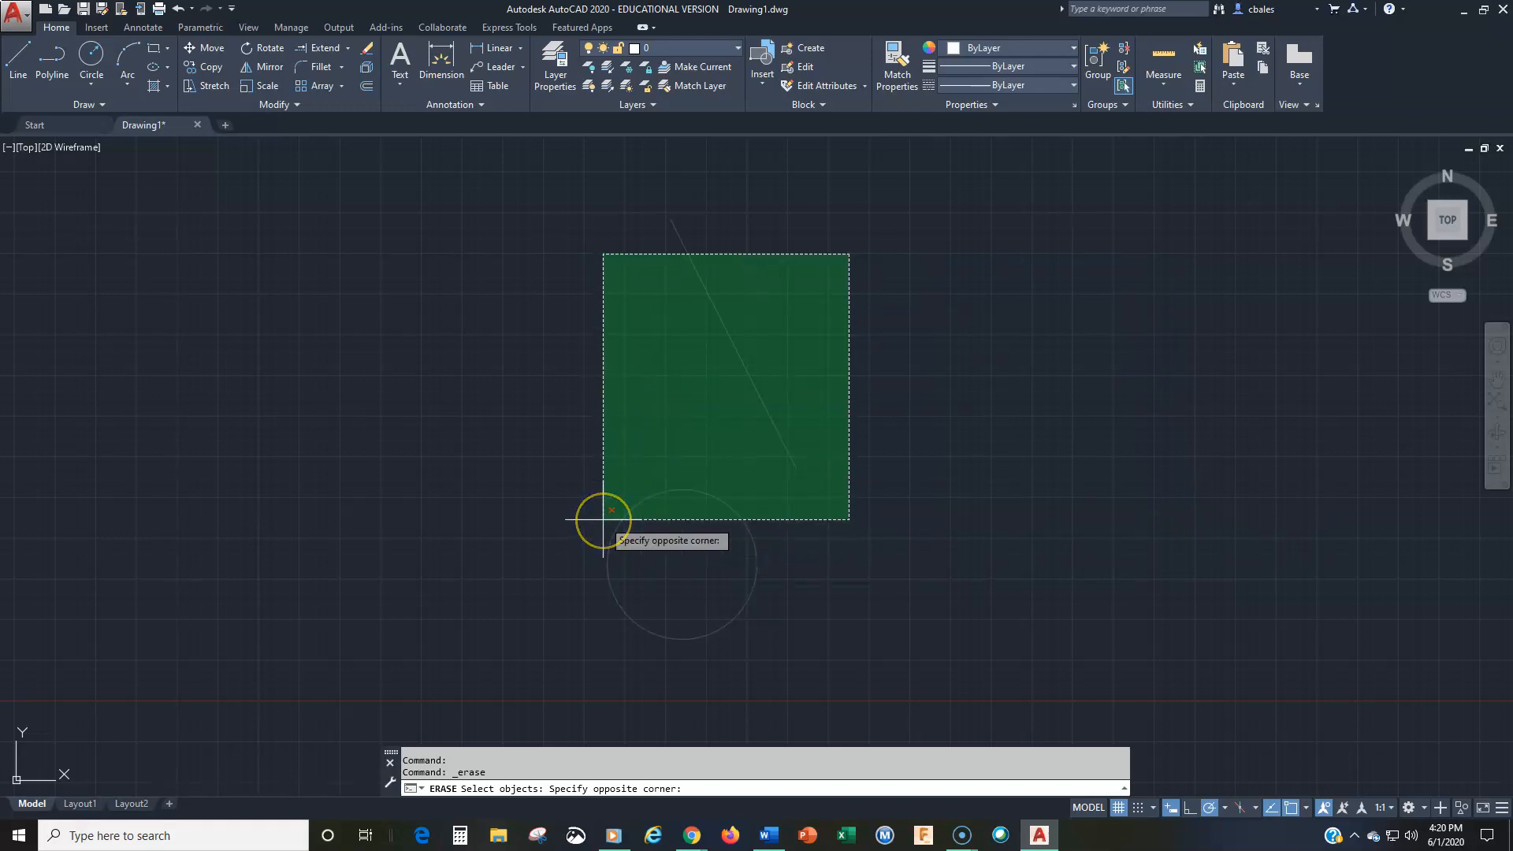
left_click(603, 521)
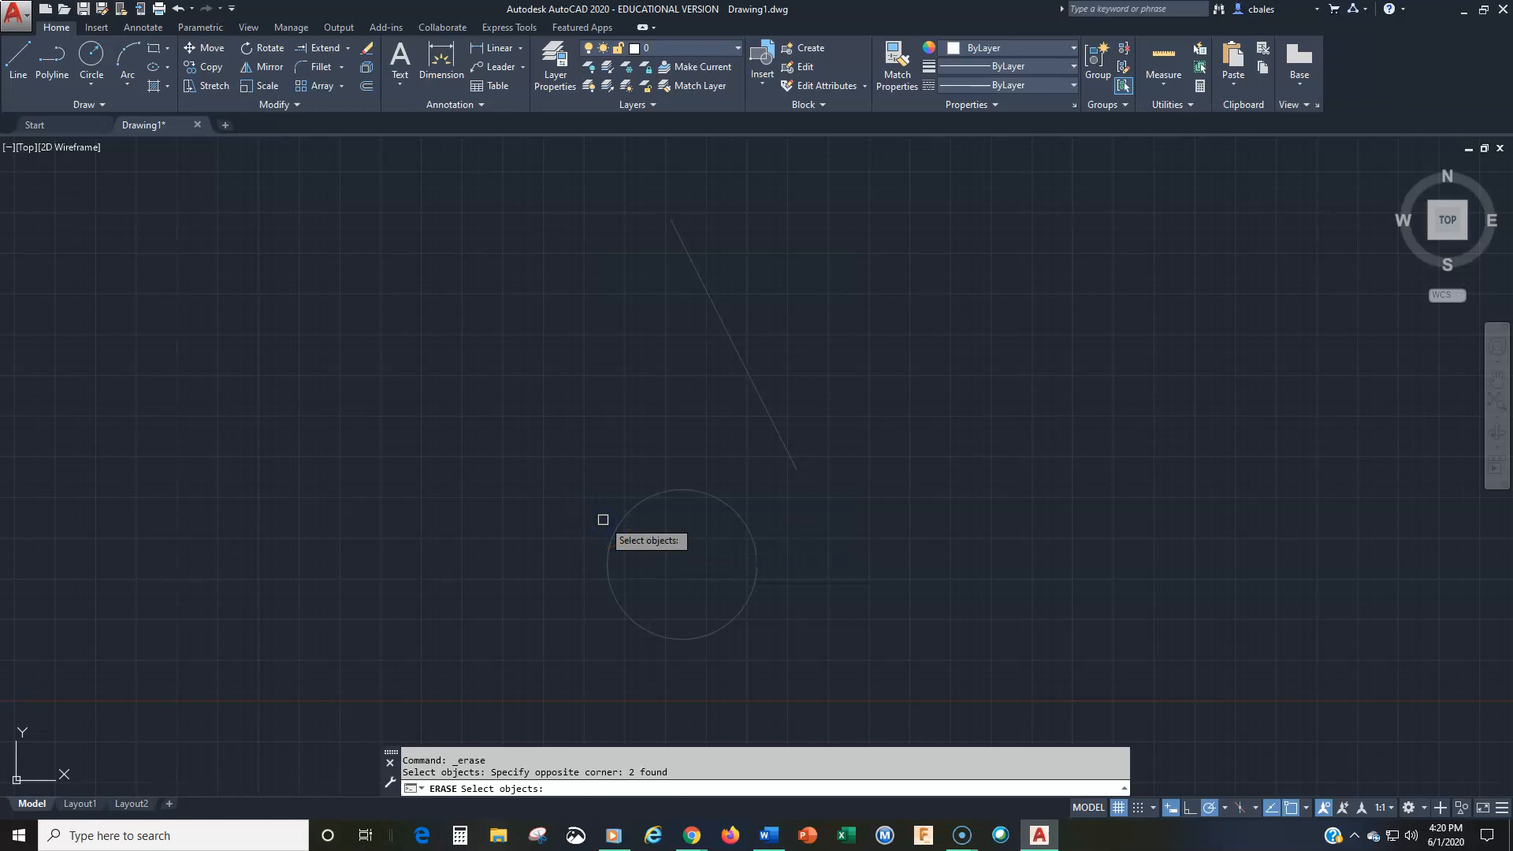
key("Return")
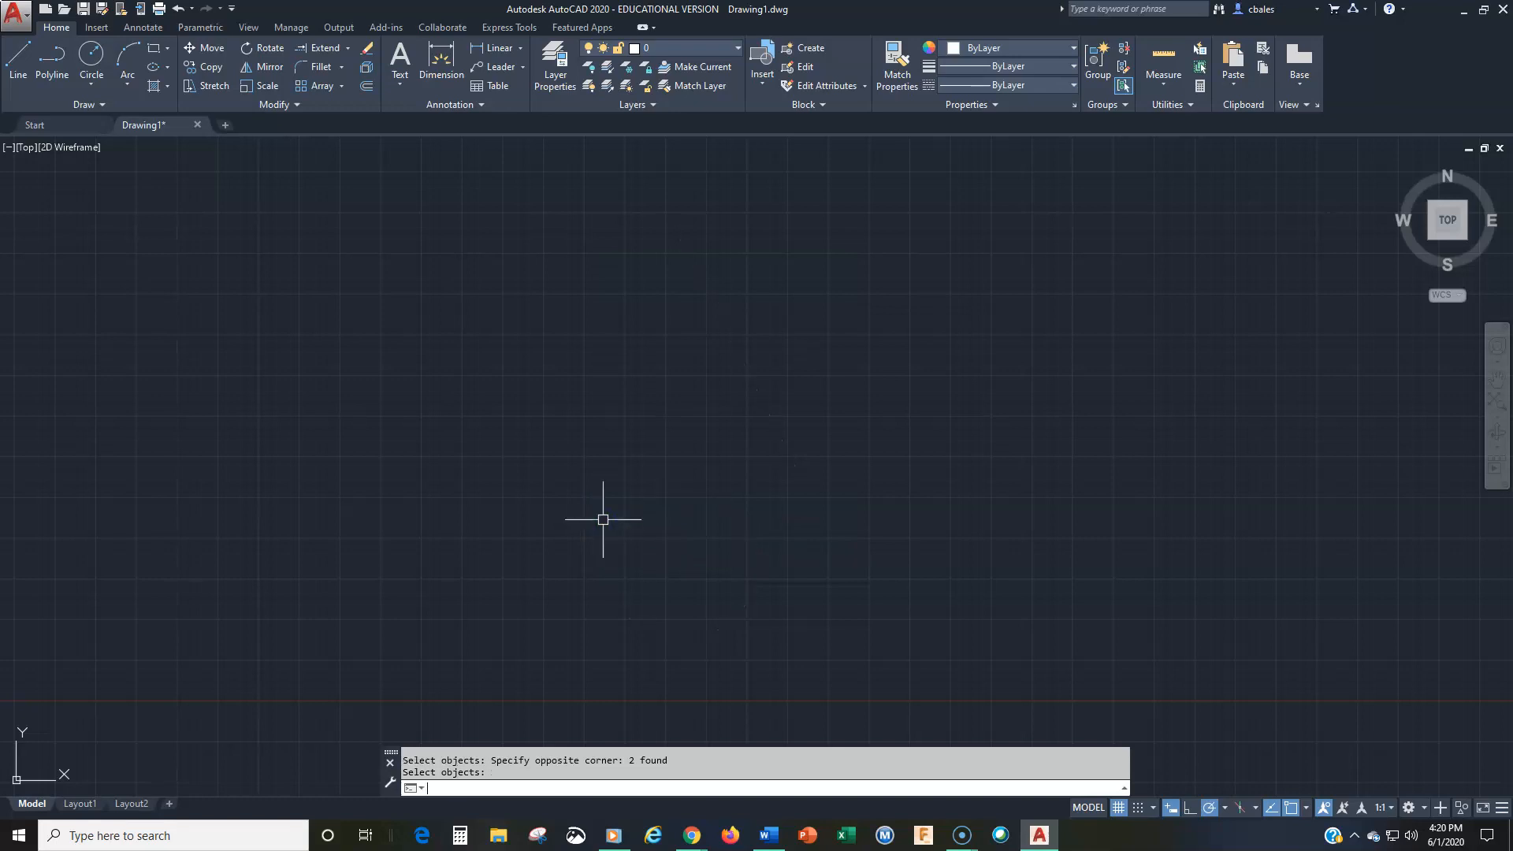
Undo the erasures back to before the two slanted lines crossing the circle were erased
type("u")
key("Return")
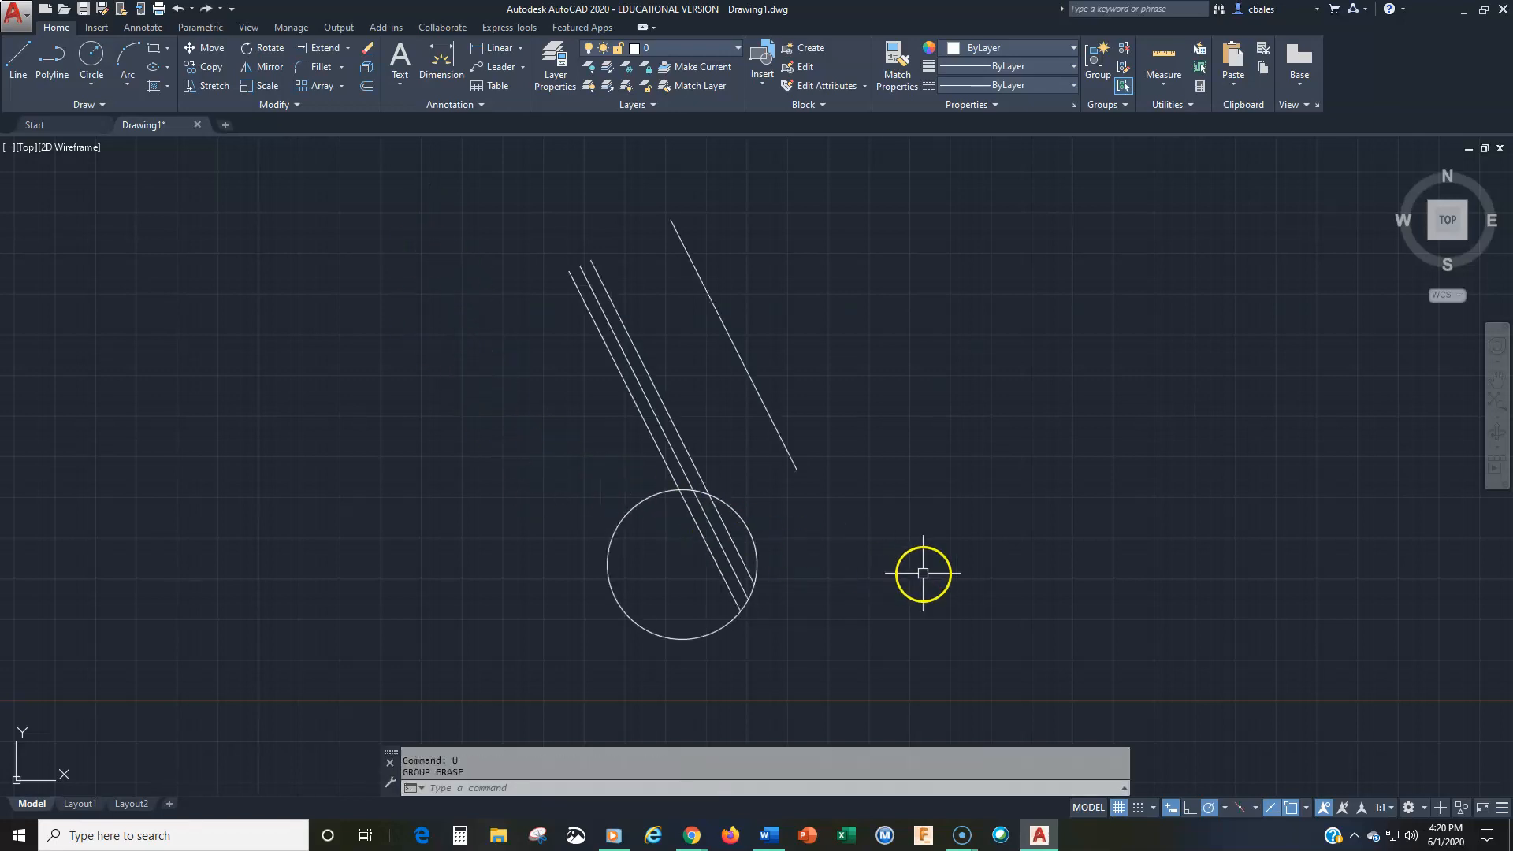
scroll(923, 573, "up", 4)
type("u")
key("Return")
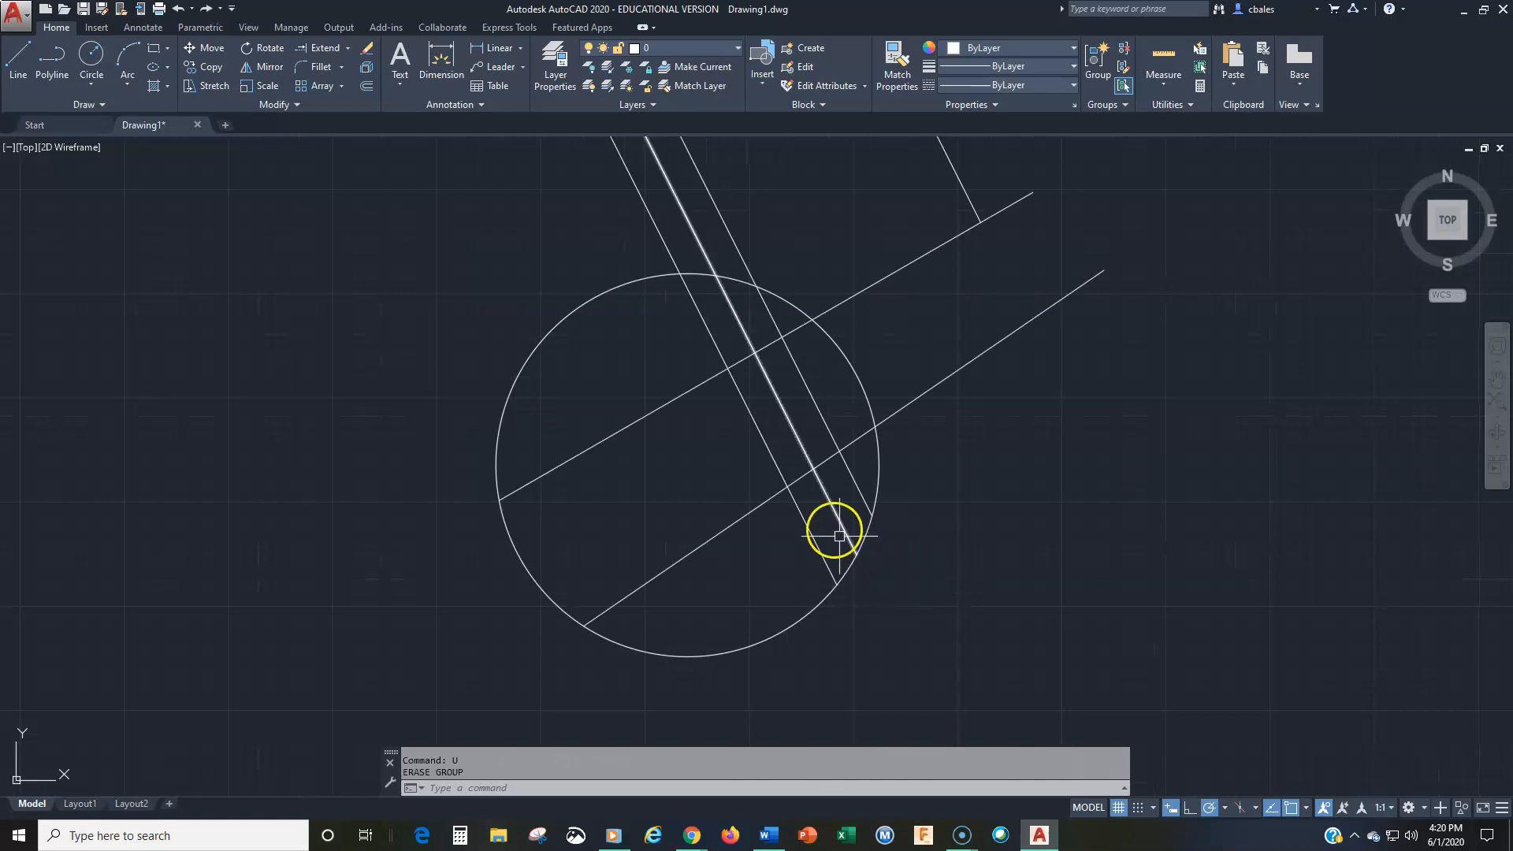
middle_click_drag(832, 526, 842, 554)
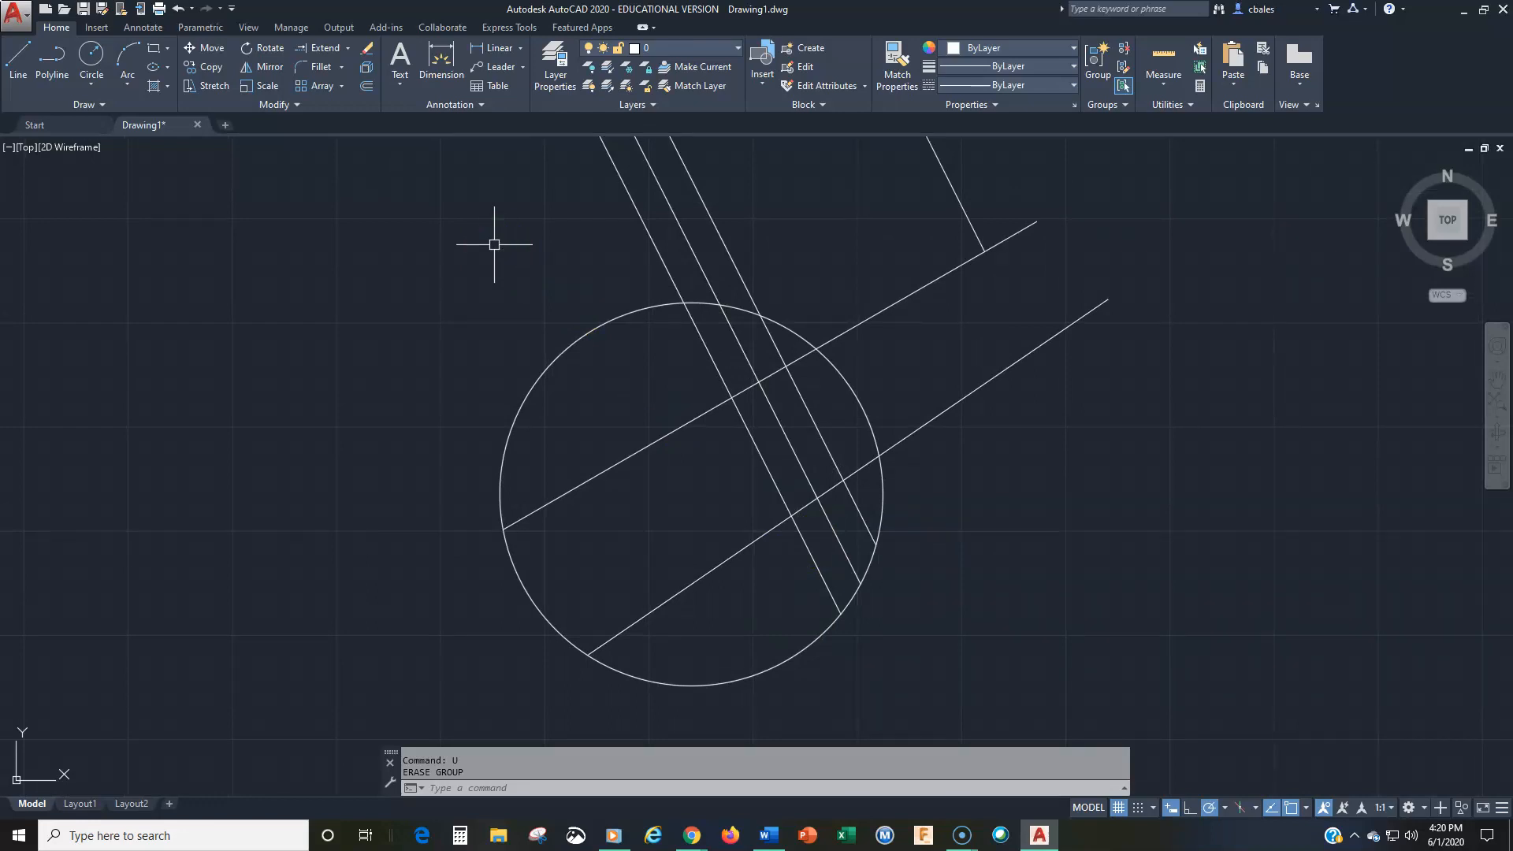
left_click(367, 49)
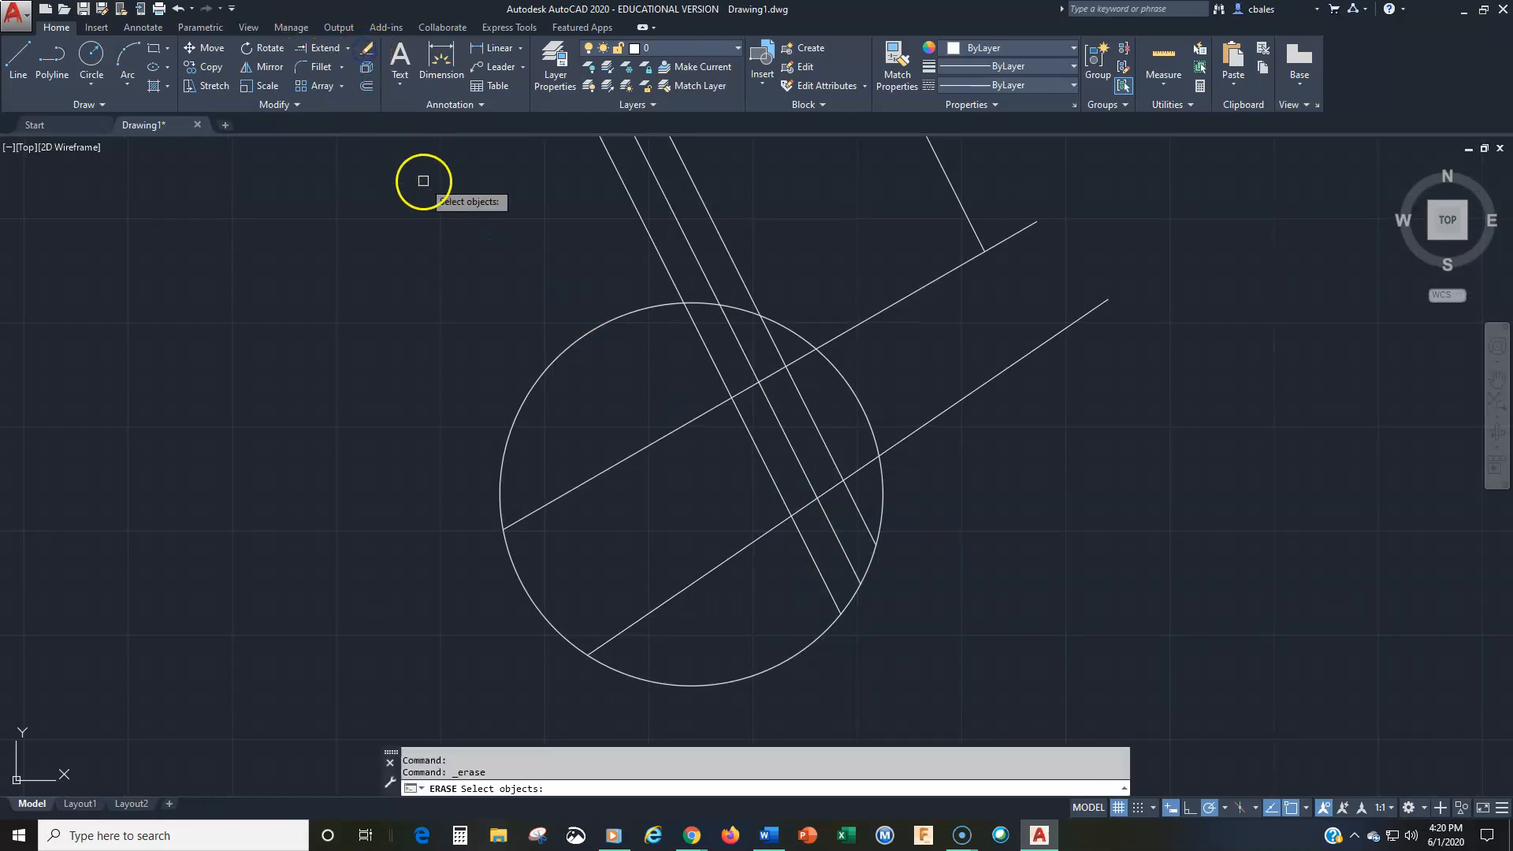
left_click(642, 213)
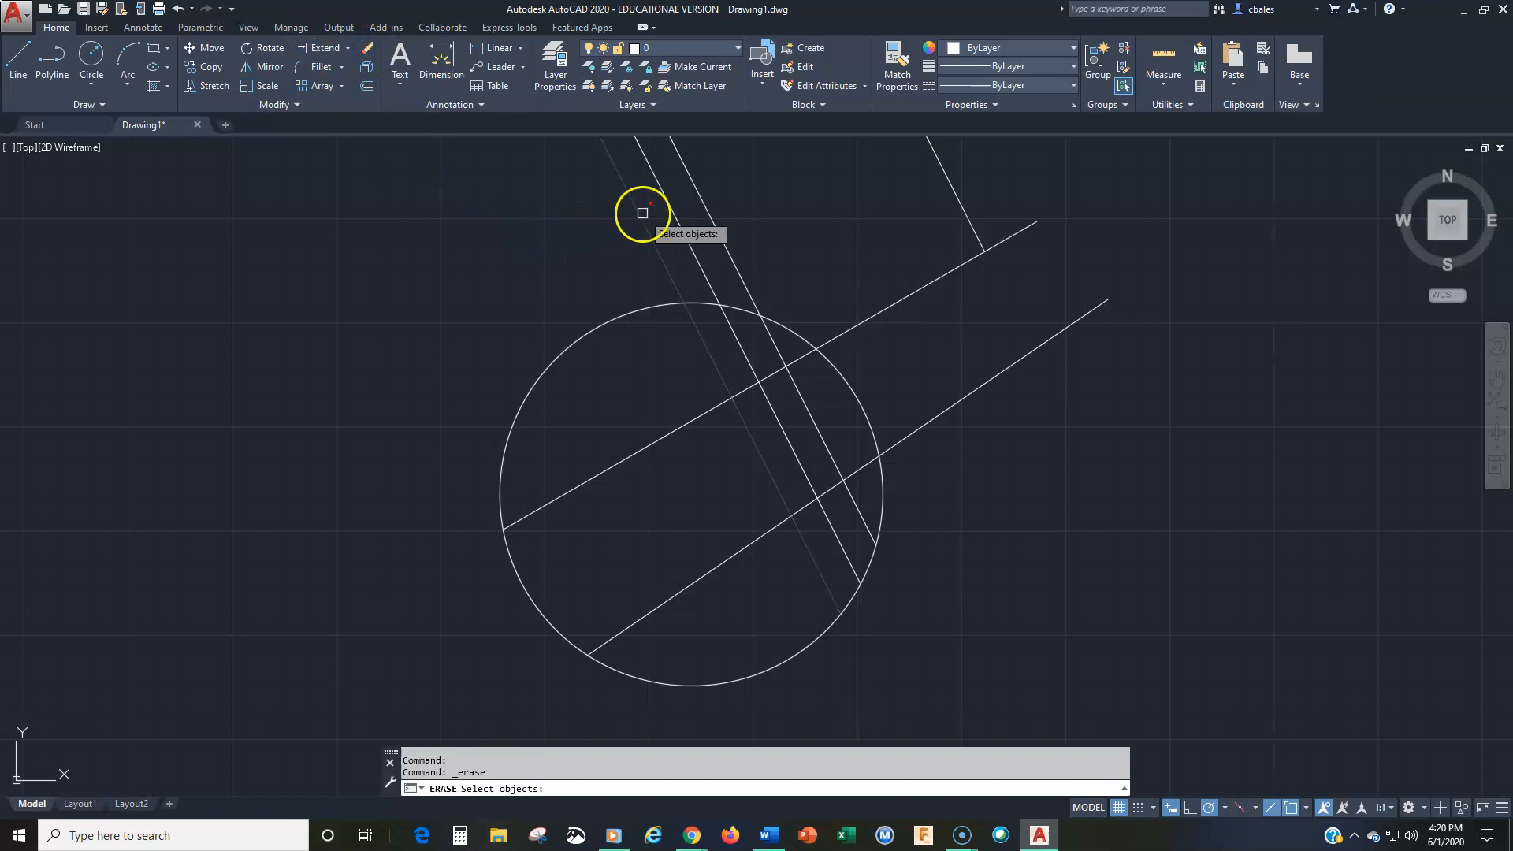
left_click(678, 219)
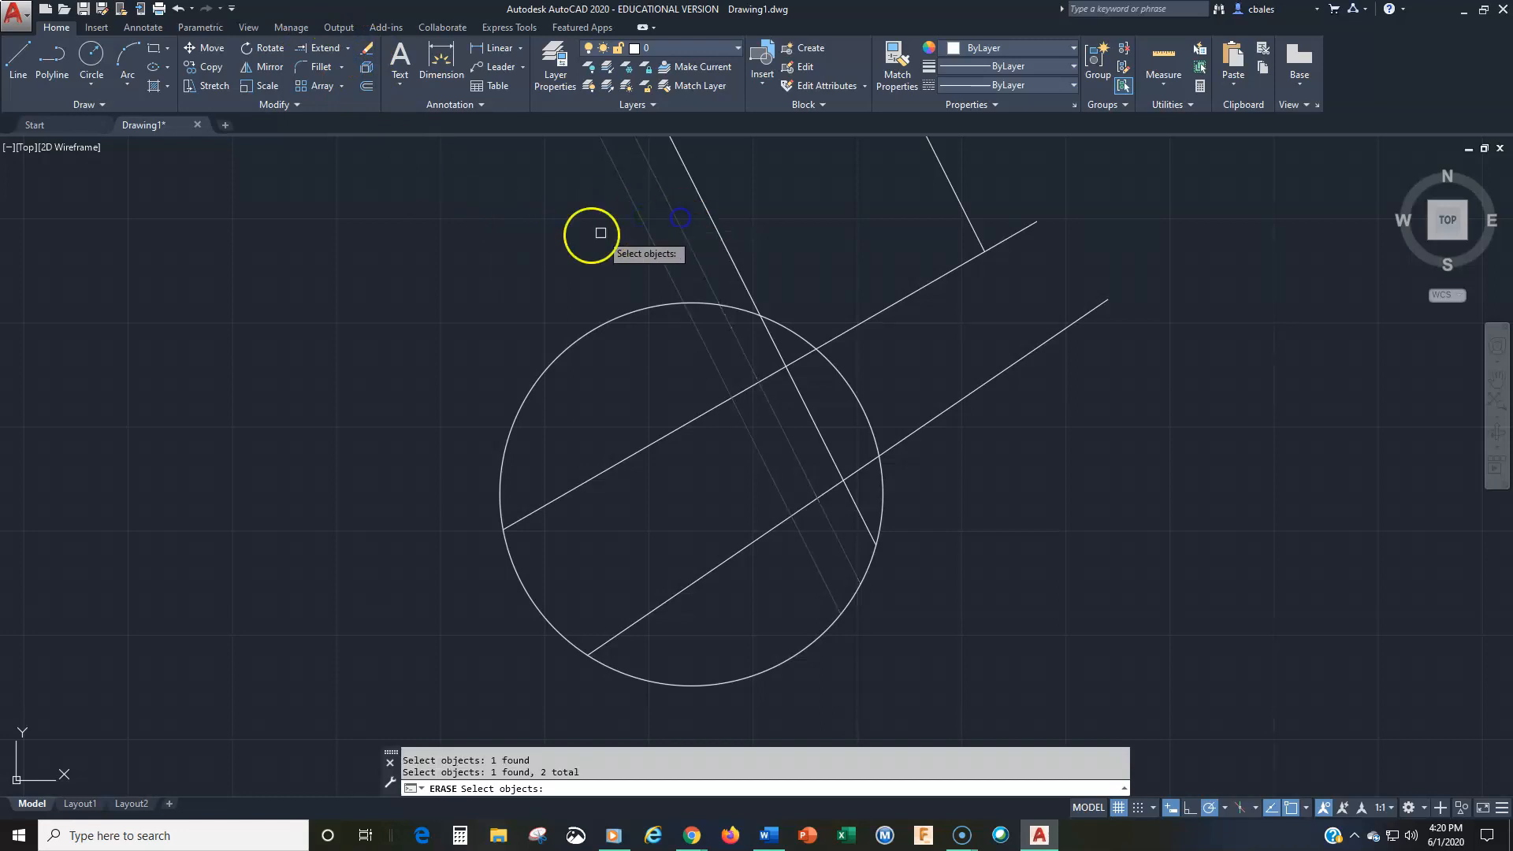
left_click(833, 188)
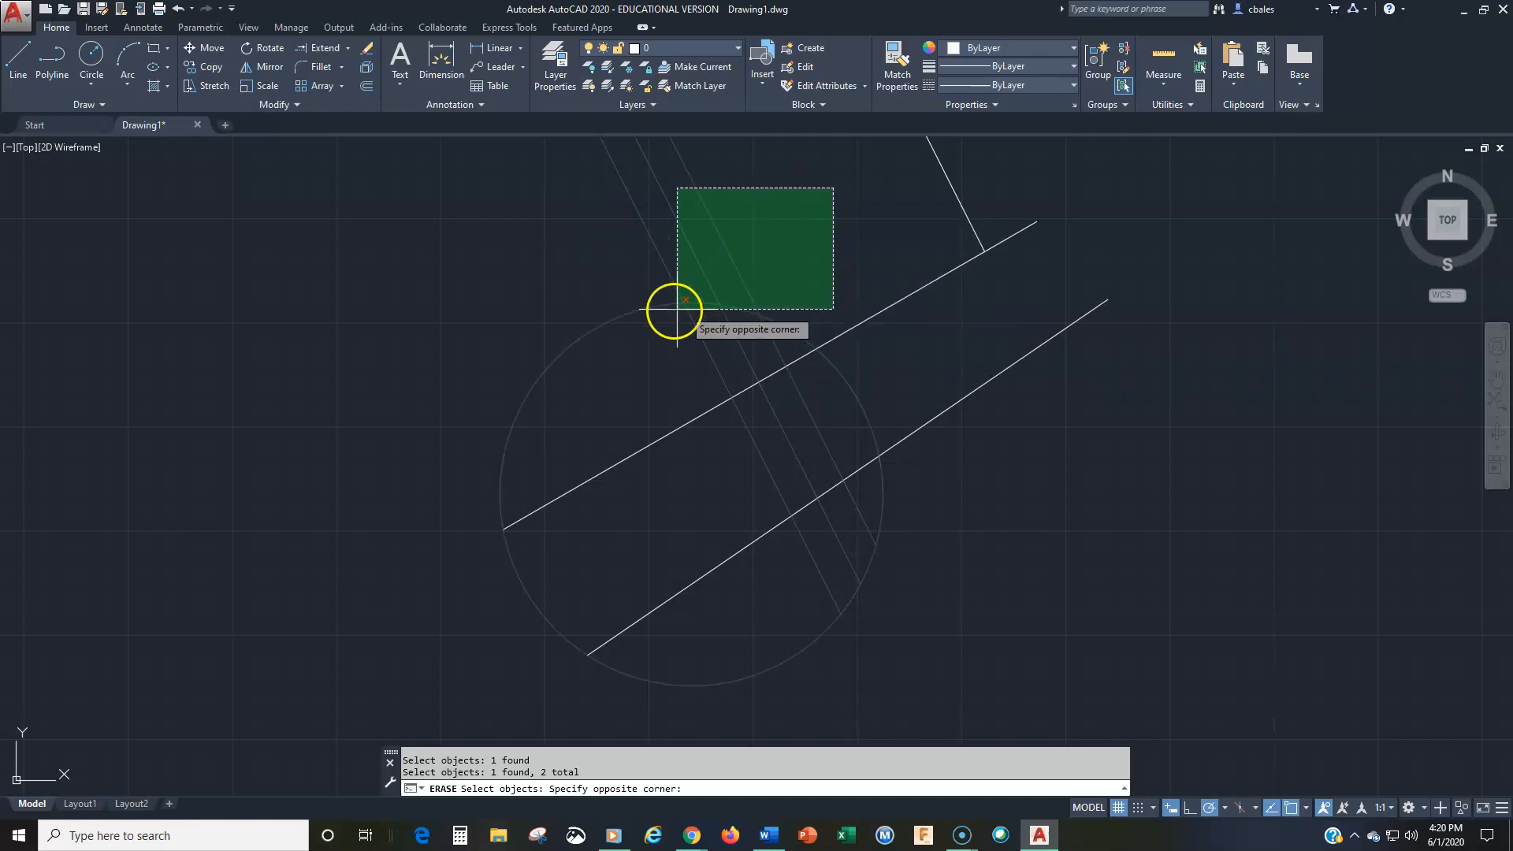
left_click(575, 345)
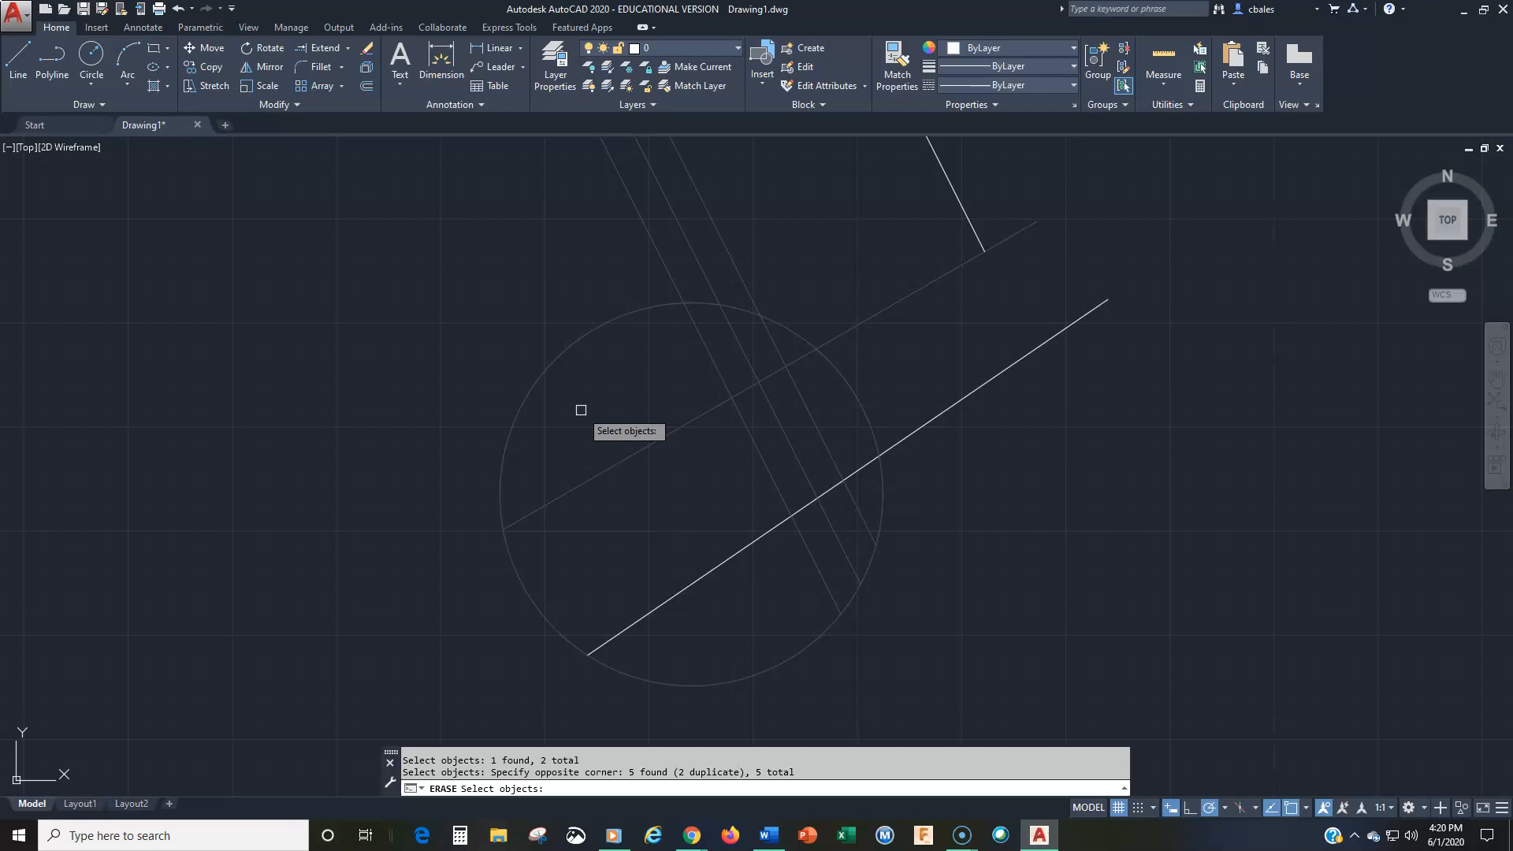
scroll(581, 408, "down", 6)
middle_click_drag(581, 407, 653, 501)
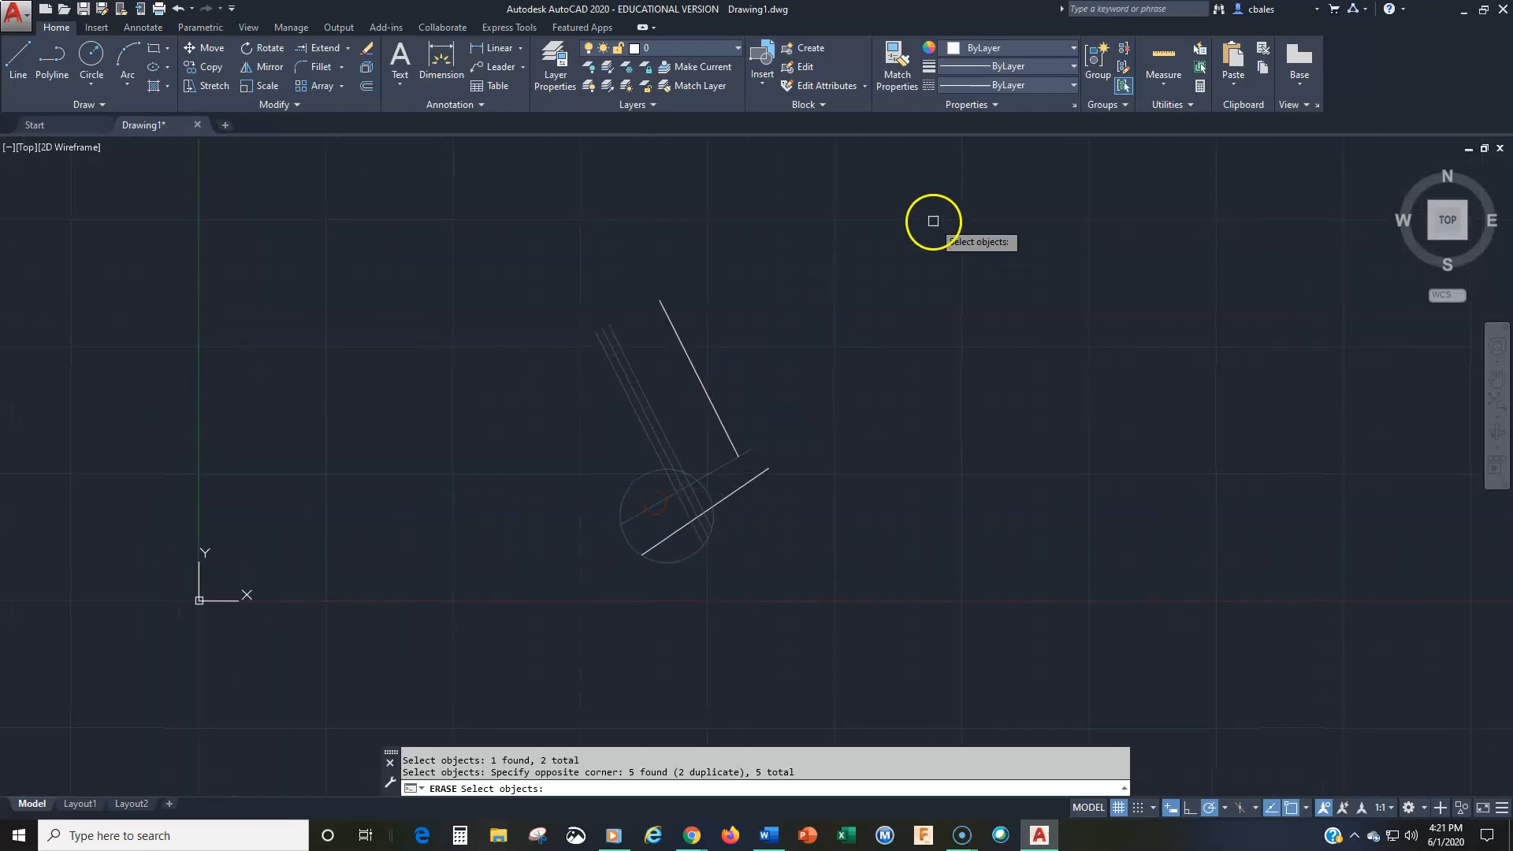
left_click(934, 220)
left_click(449, 657)
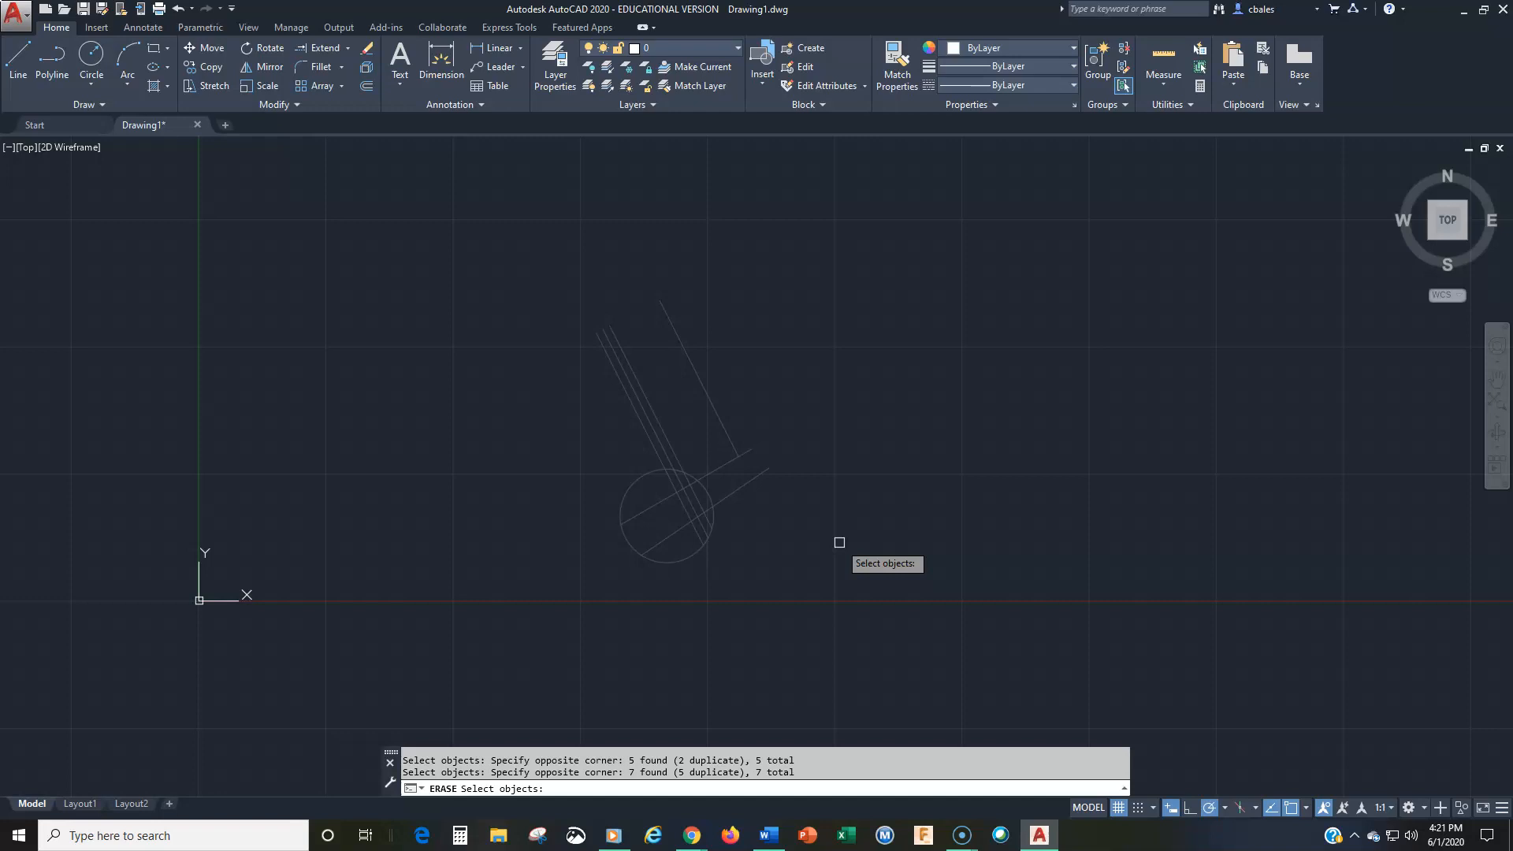
key("Escape")
scroll(757, 551, "up", 3)
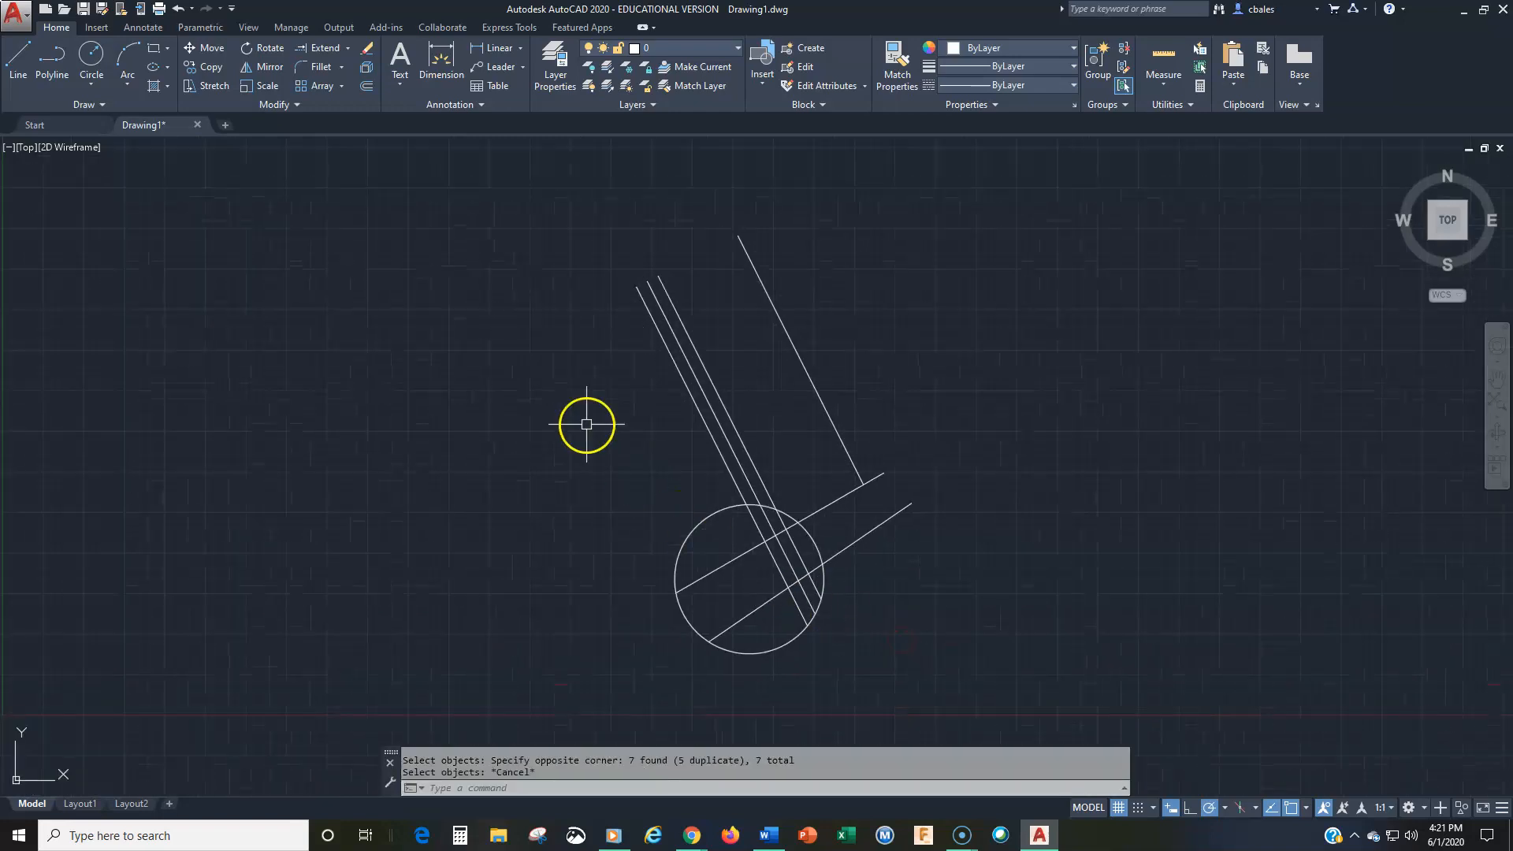
Erase every object in the drawing using the All selection option
left_click(366, 49)
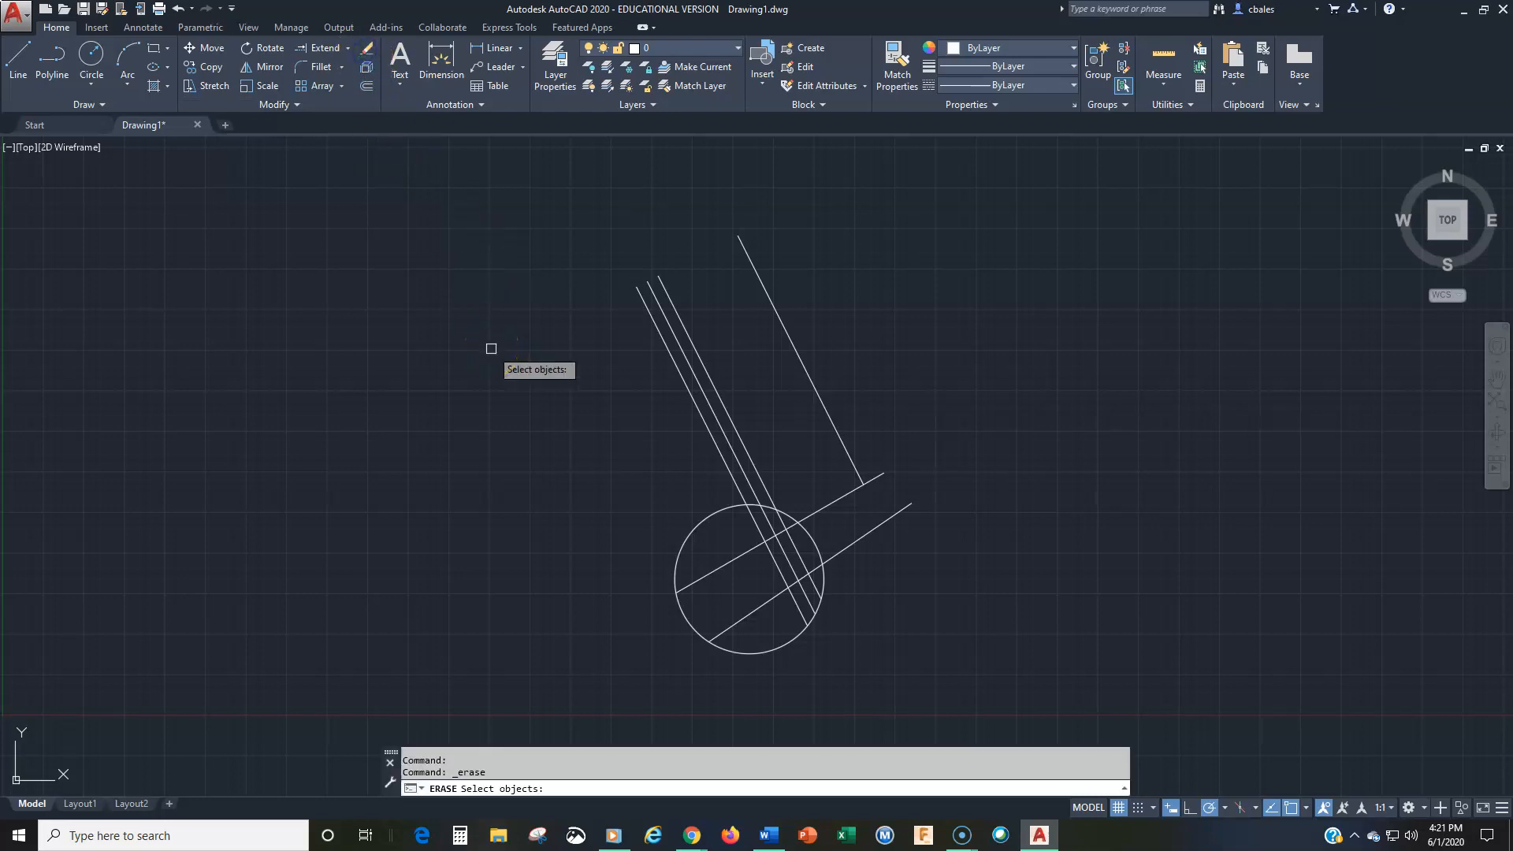
type("a")
key("Return")
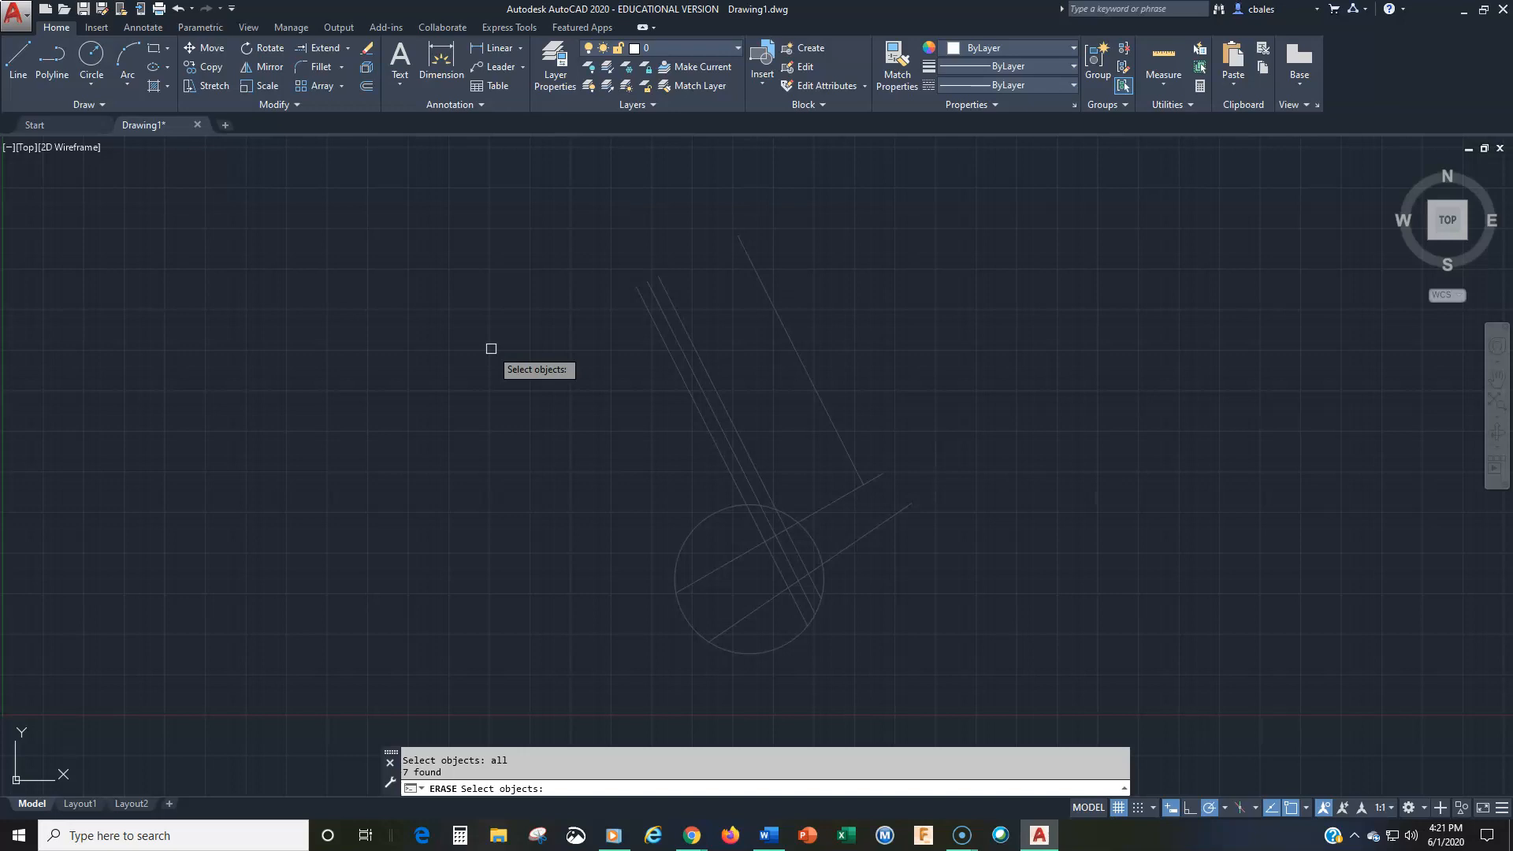
key("Return")
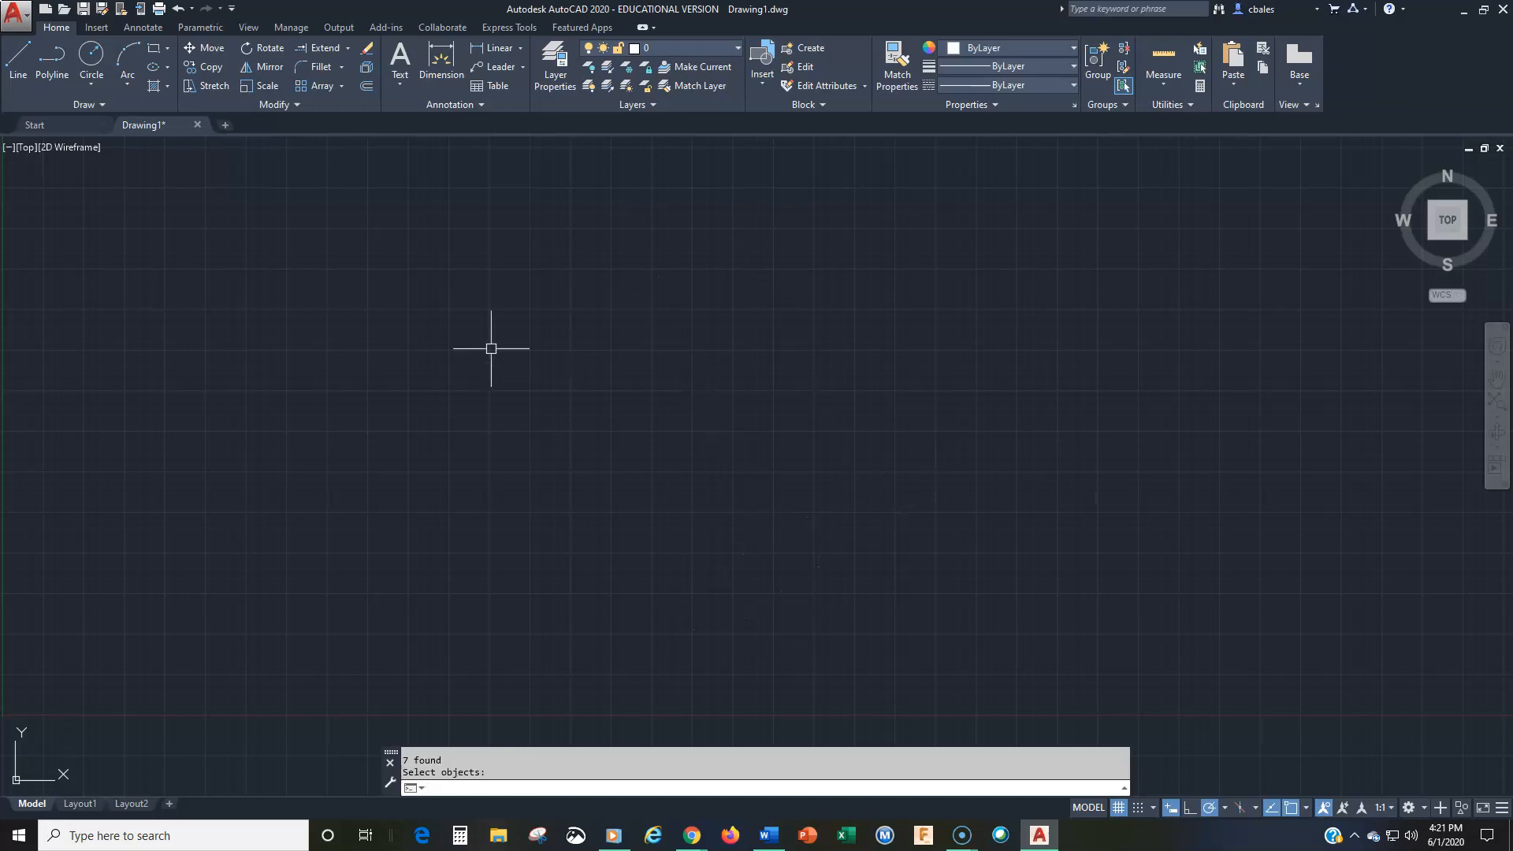
Undo the erasure of the whole drawing
key("Escape")
type("u")
key("Return")
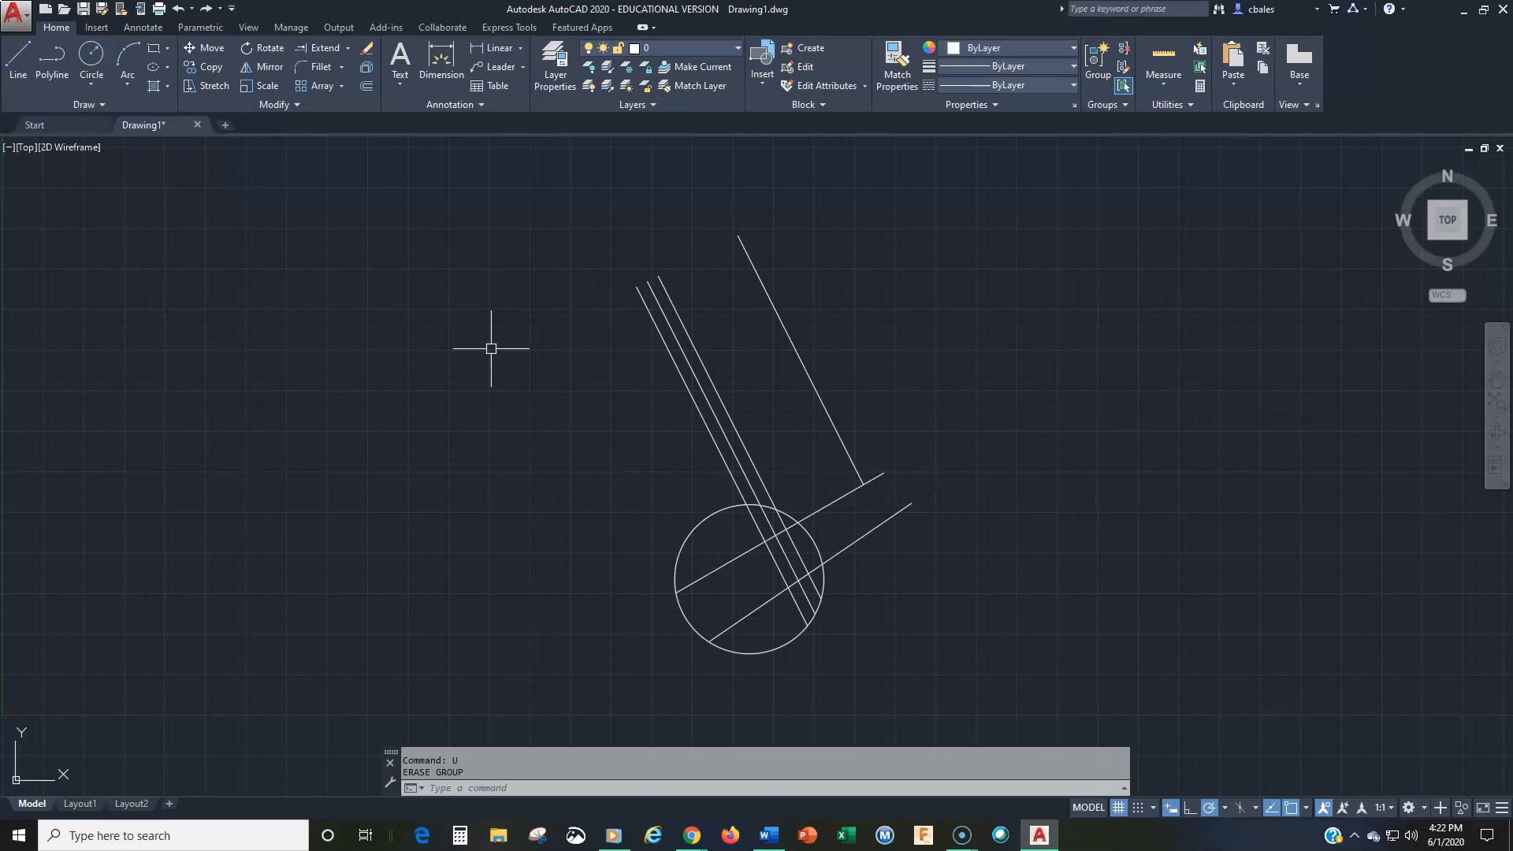
Start Erase and select every object in the drawing using the All option
left_click(366, 52)
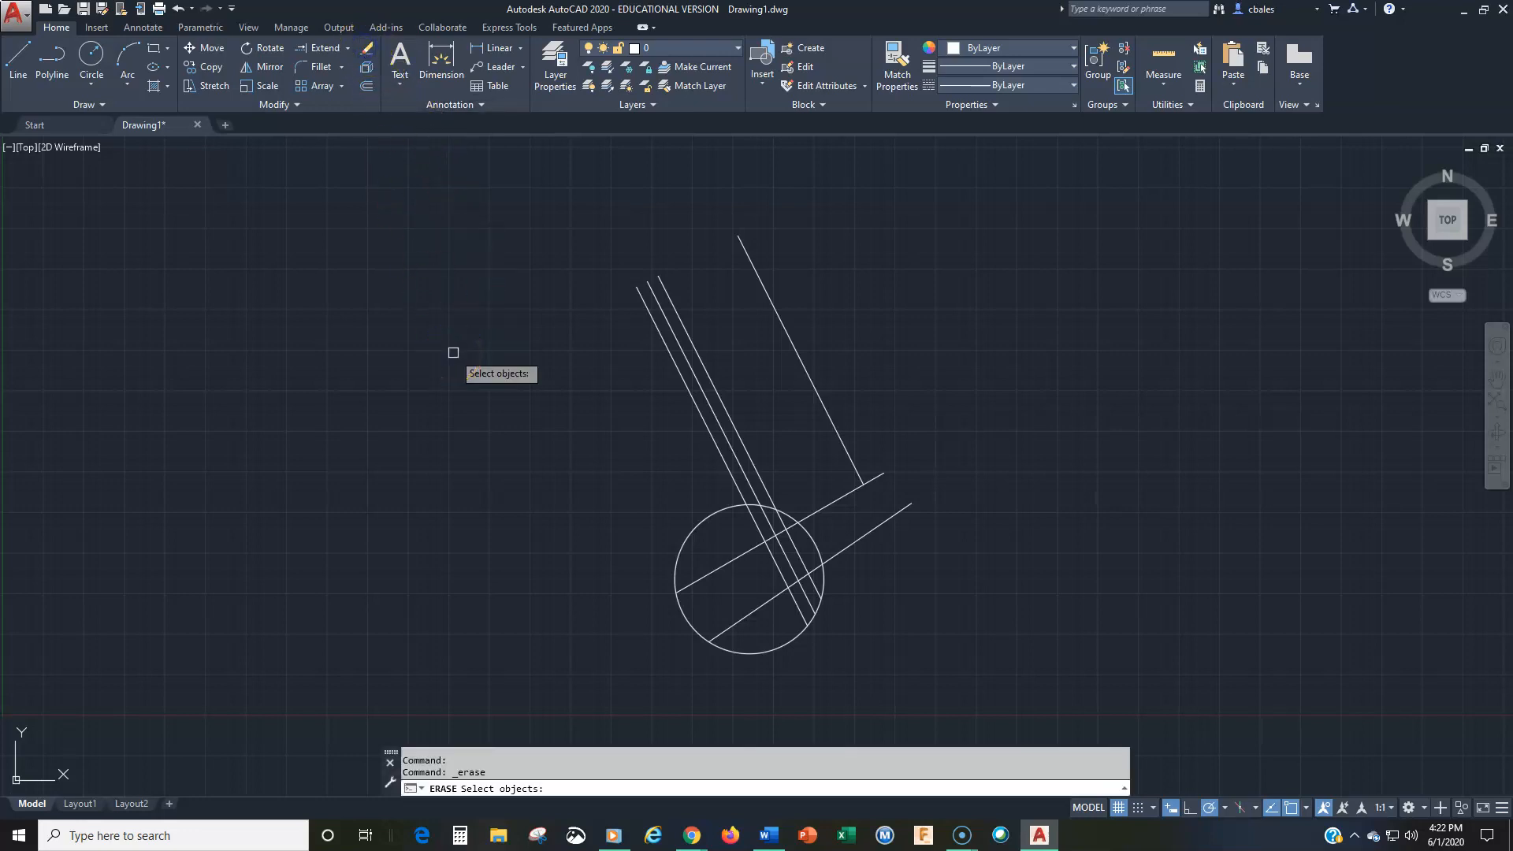
type("all")
key("Return")
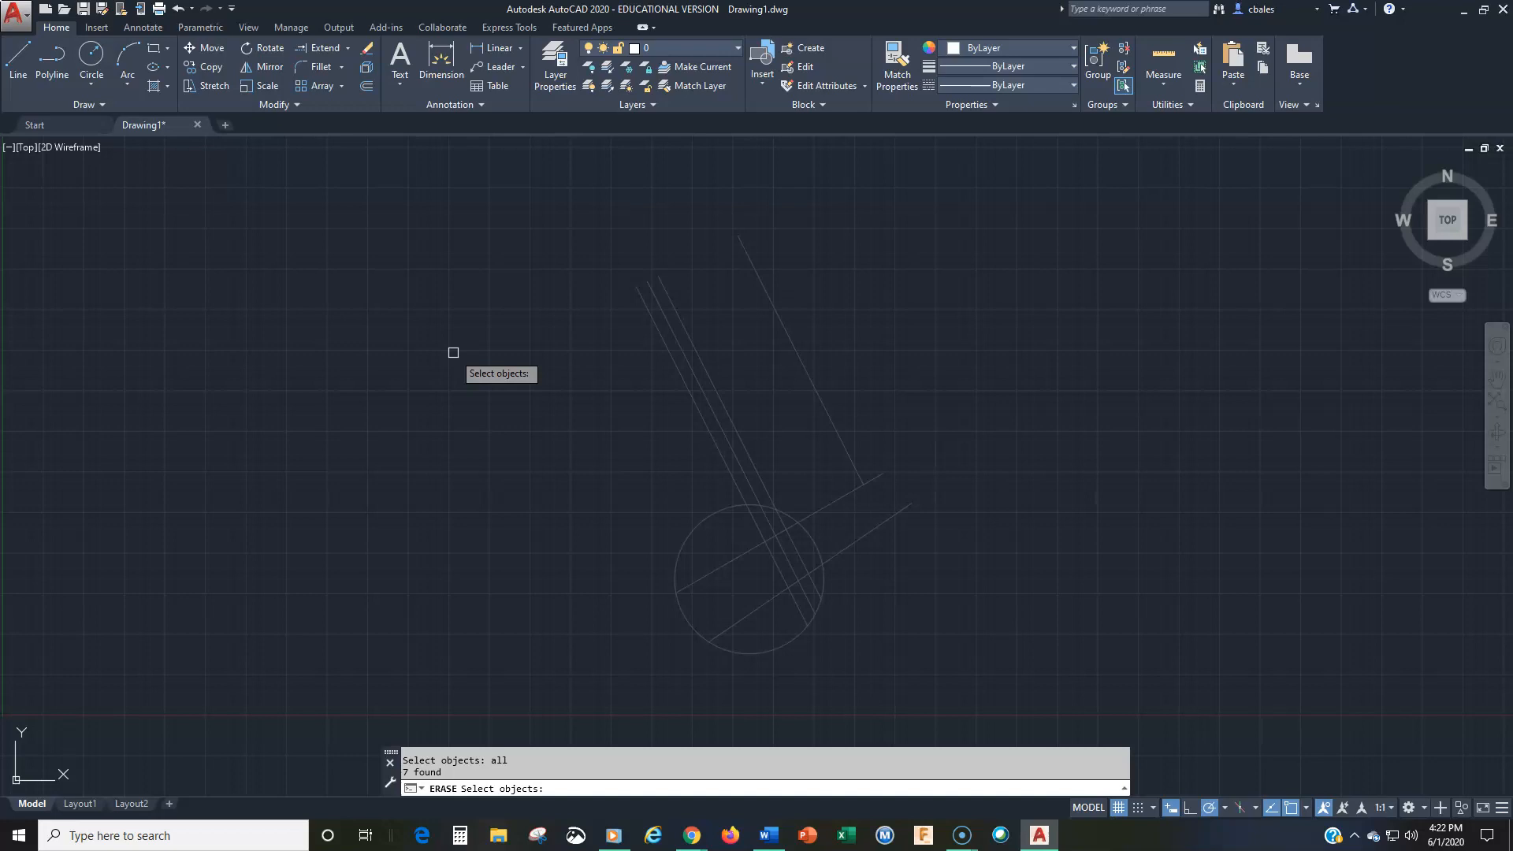
left_click(714, 514)
left_click(711, 513)
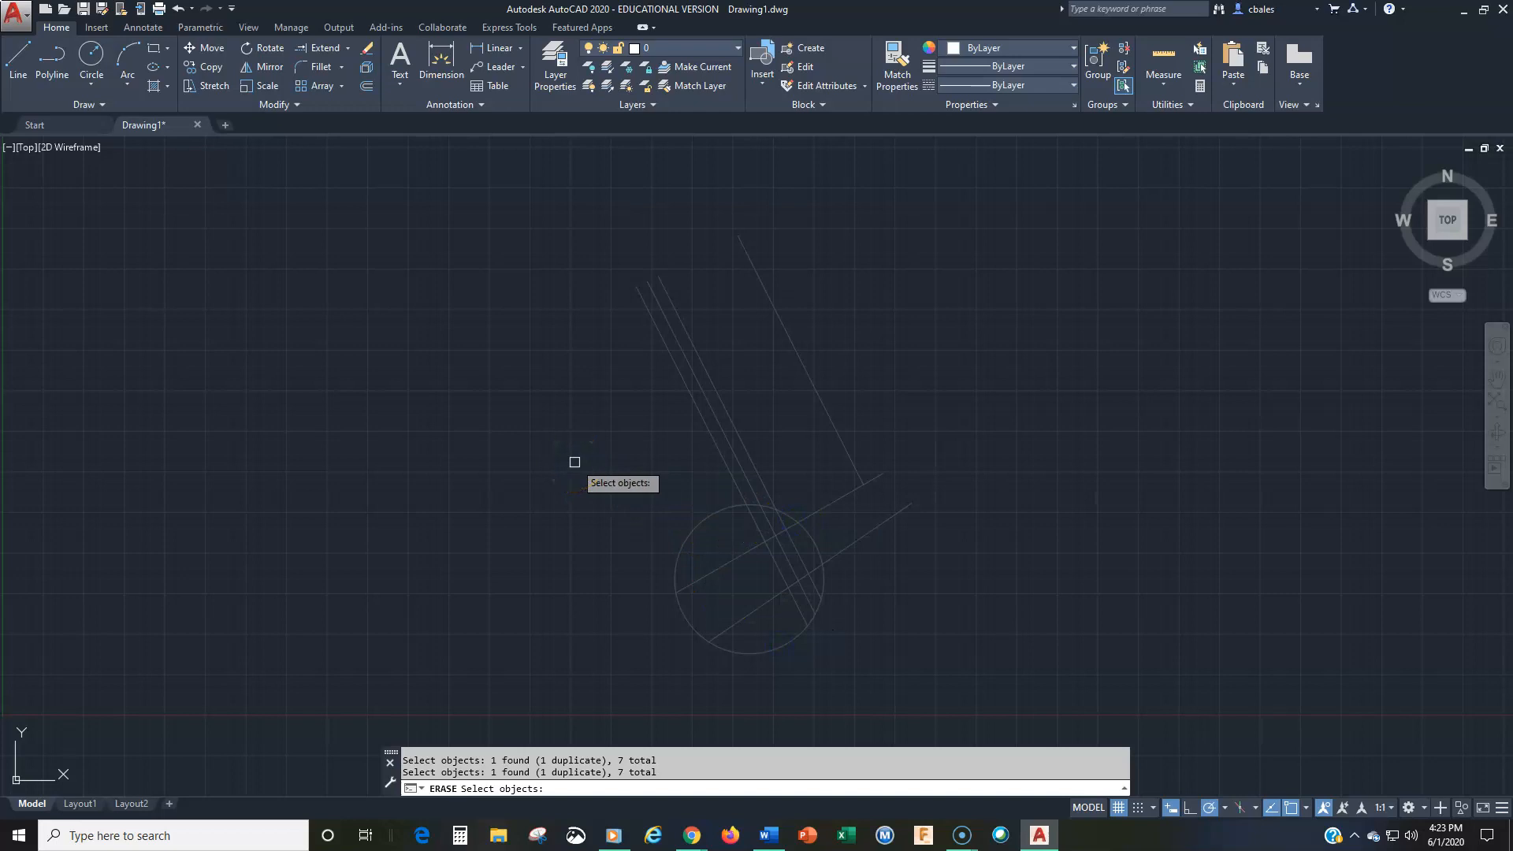
Take the circle out of the selection using the Remove option and erase all the remaining lines
type("r")
key("Return")
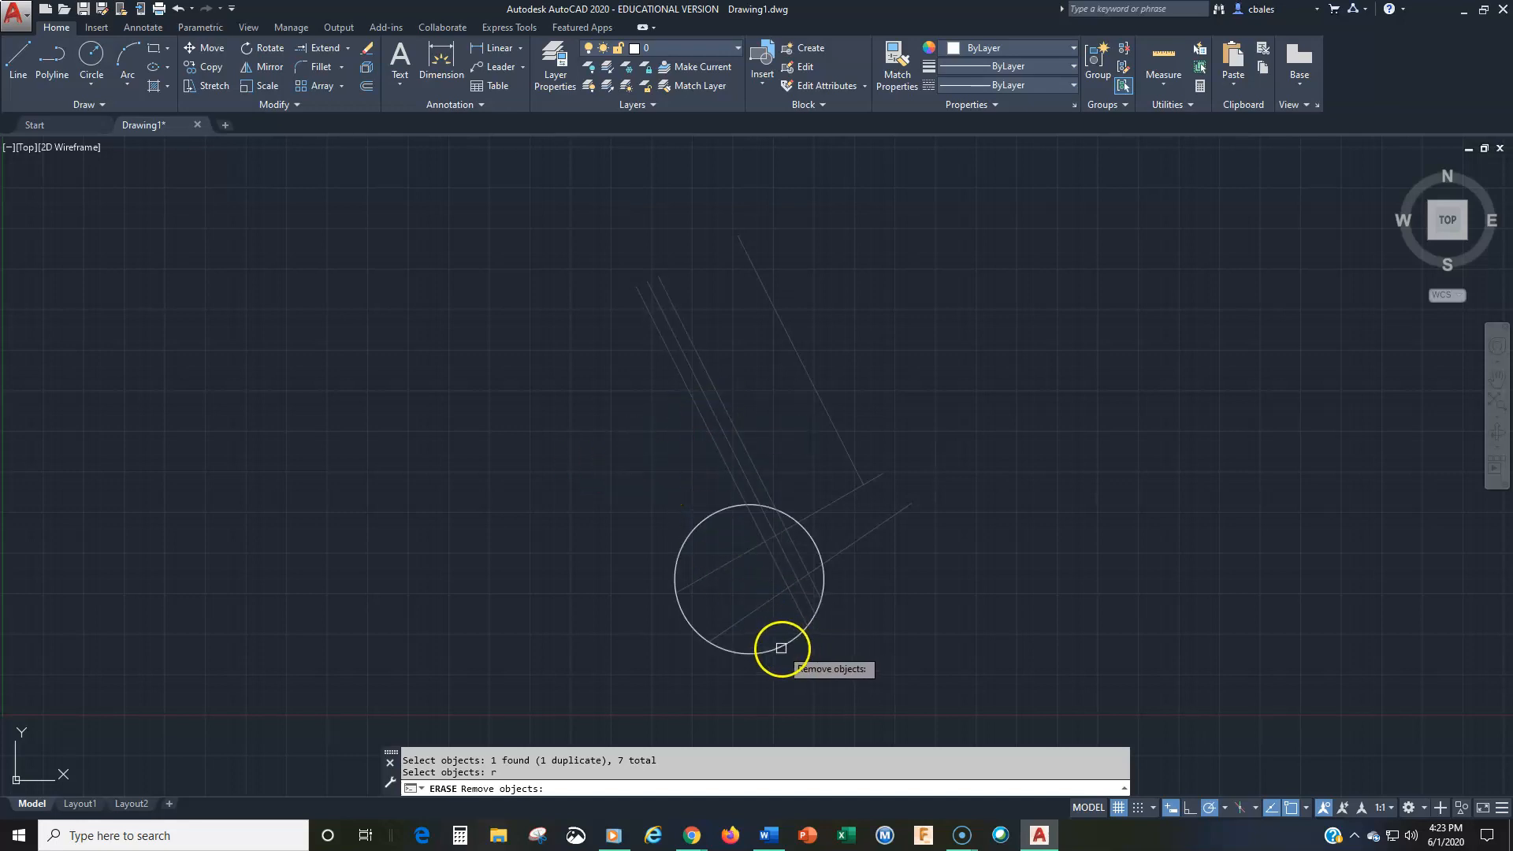
left_click(606, 422)
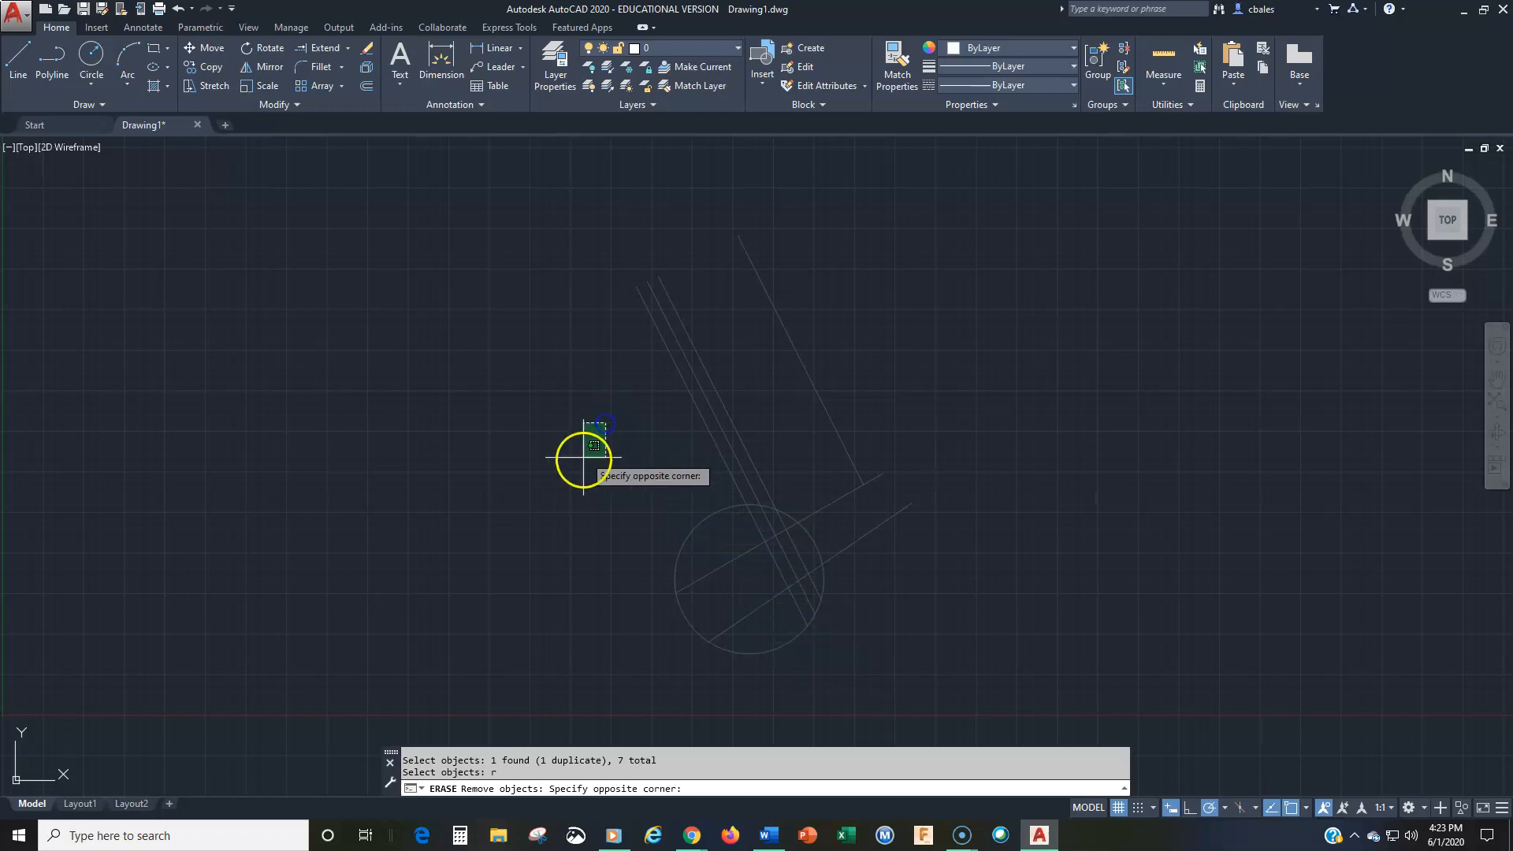
left_click(540, 529)
left_click(530, 433)
left_click(598, 500)
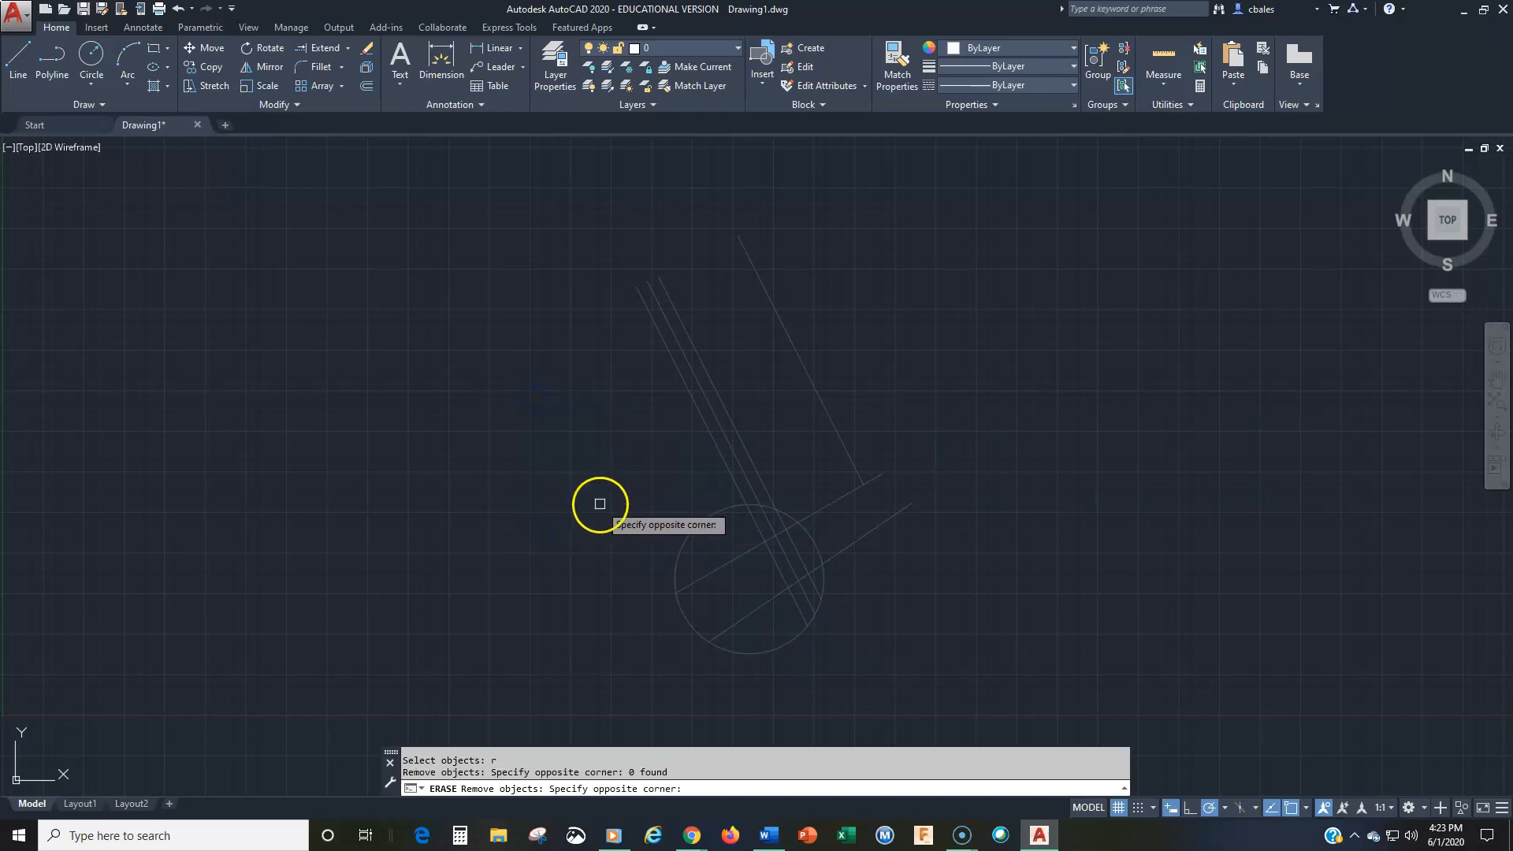
left_click(560, 399)
left_click(483, 525)
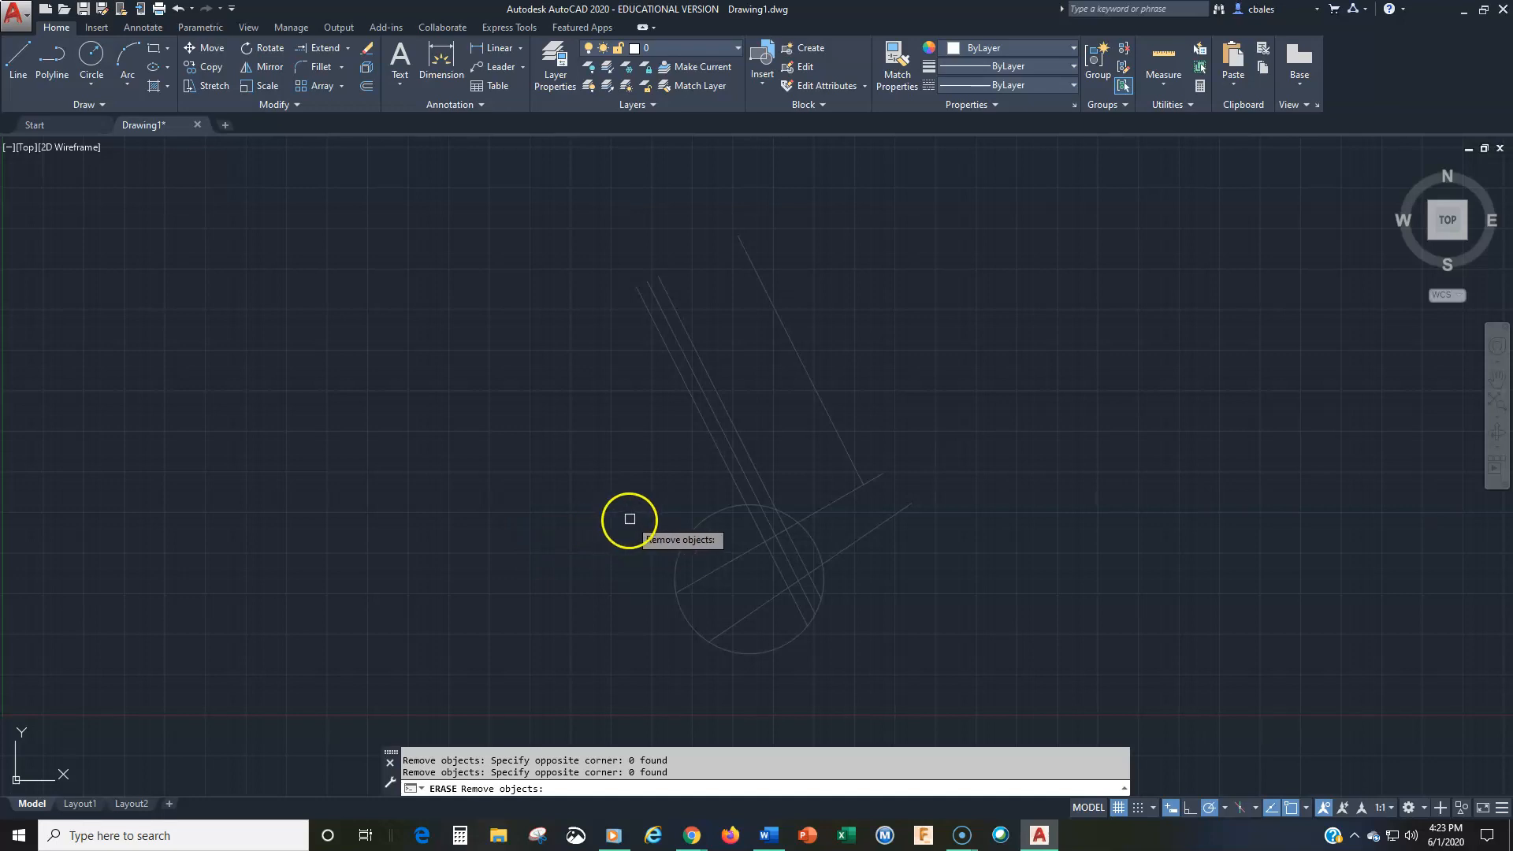
left_click(700, 523)
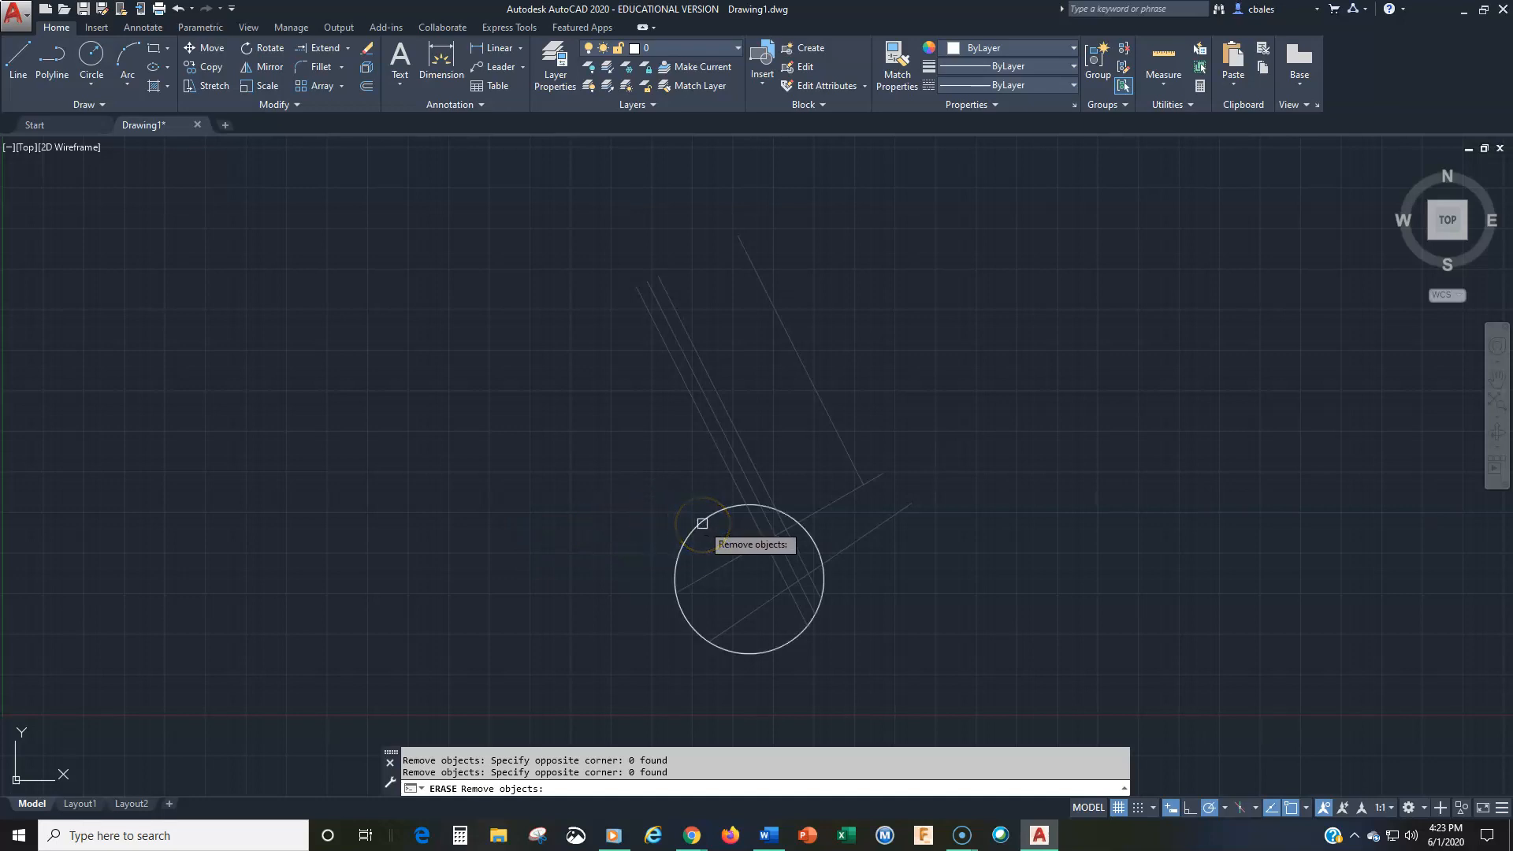
left_click(598, 444)
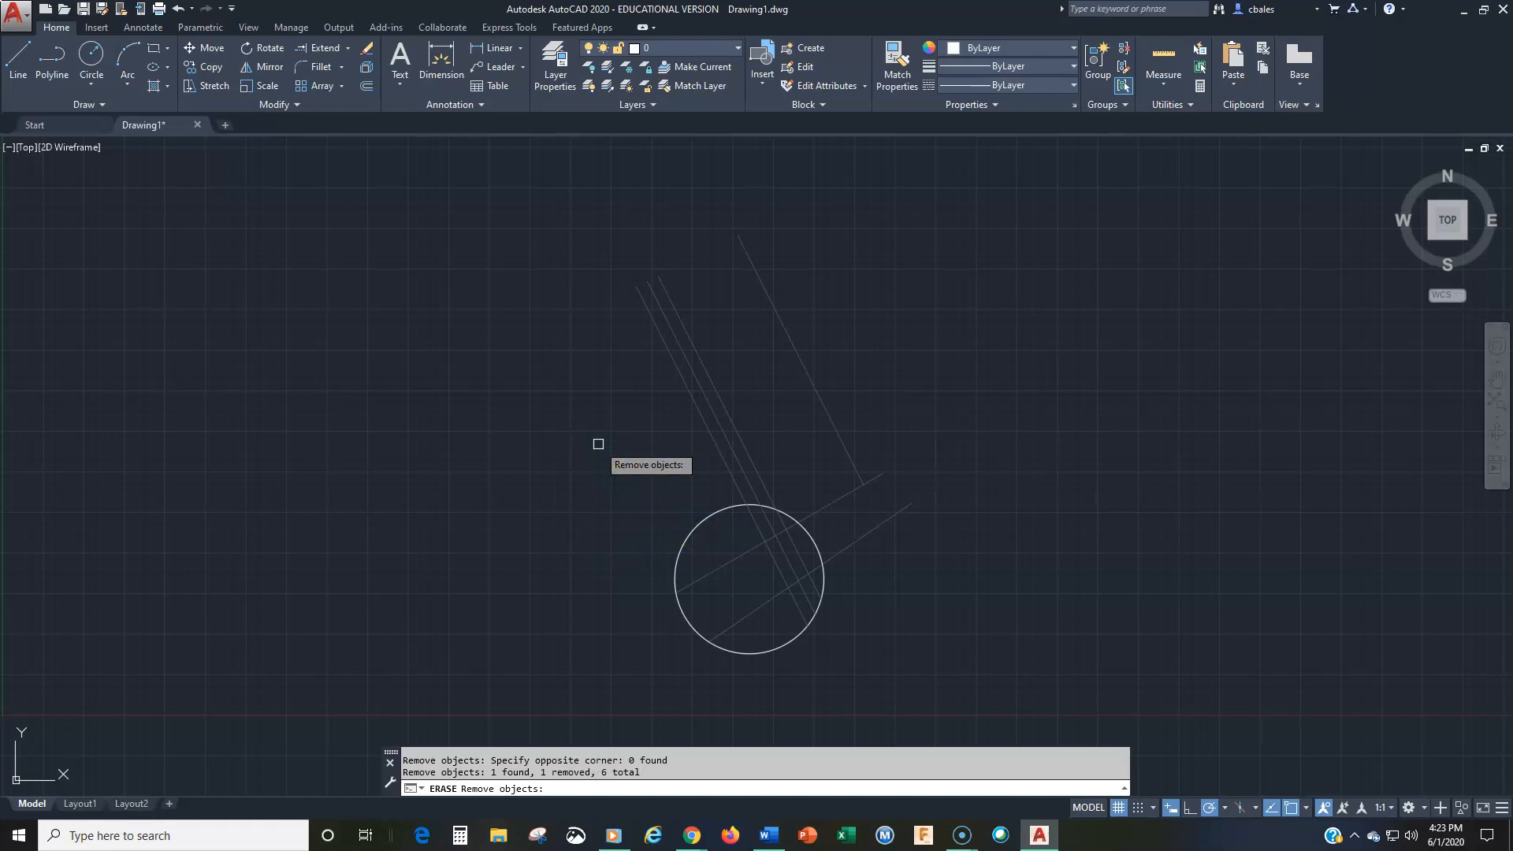
key("Return")
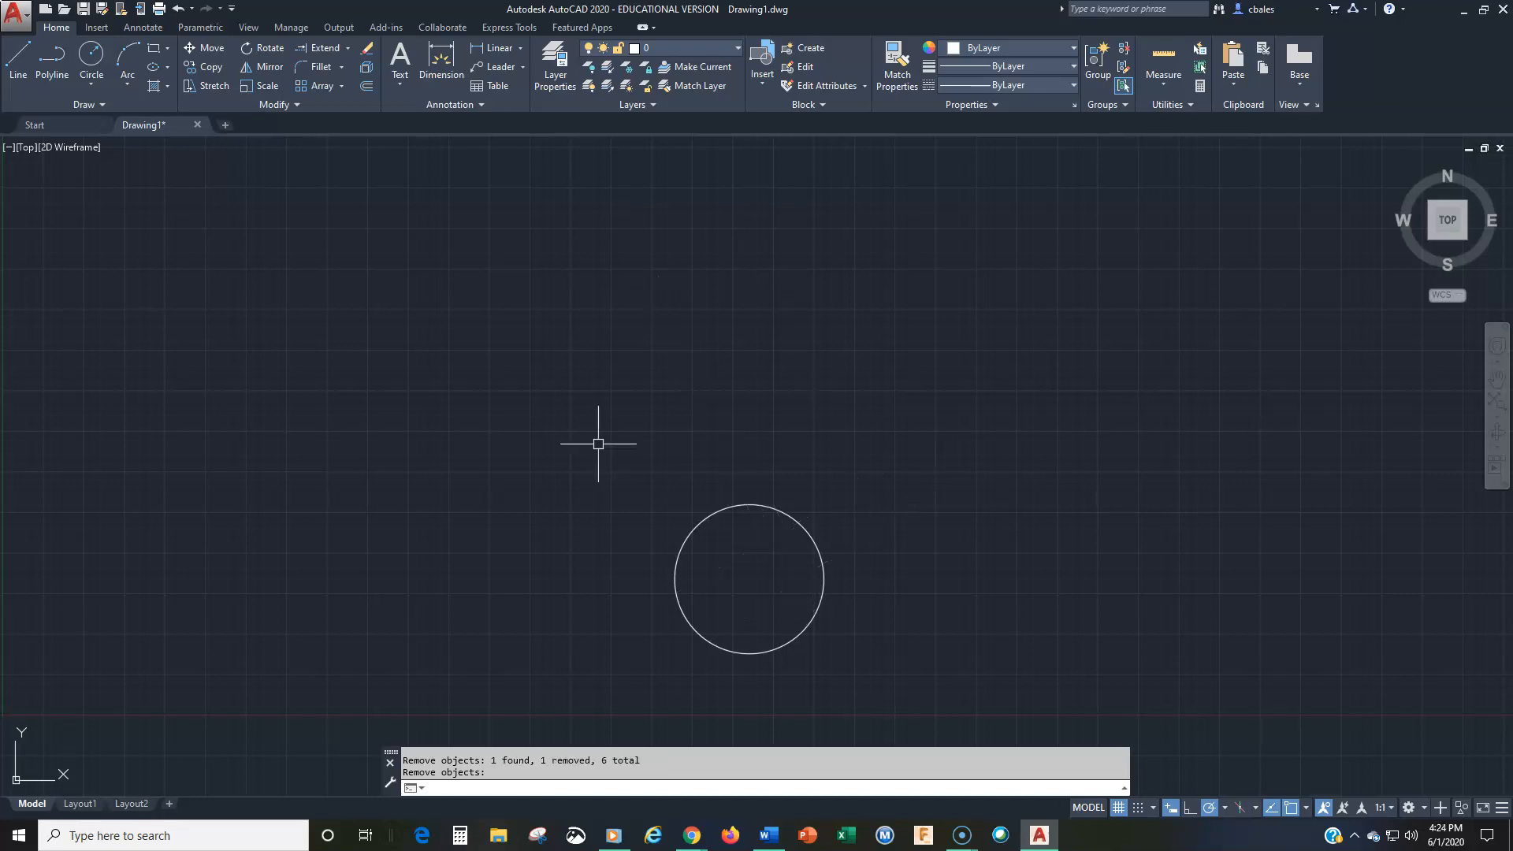
Undo the erasure of the lines around the circle
type("u")
key("Return")
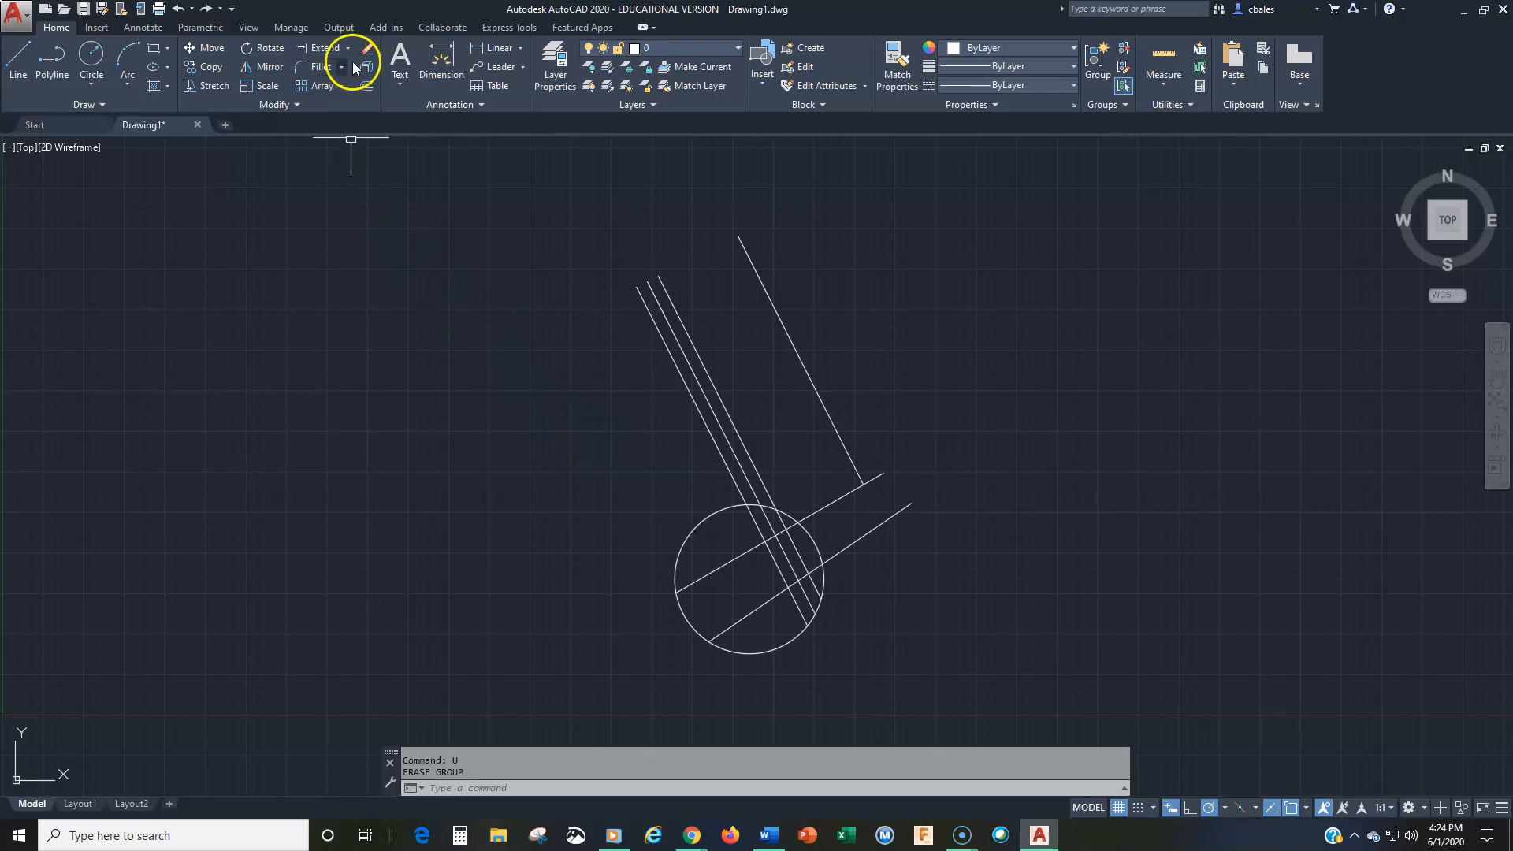
Select all objects for Erase, and remove the middle of the three close parallel lines and the circle from the selection
left_click(366, 51)
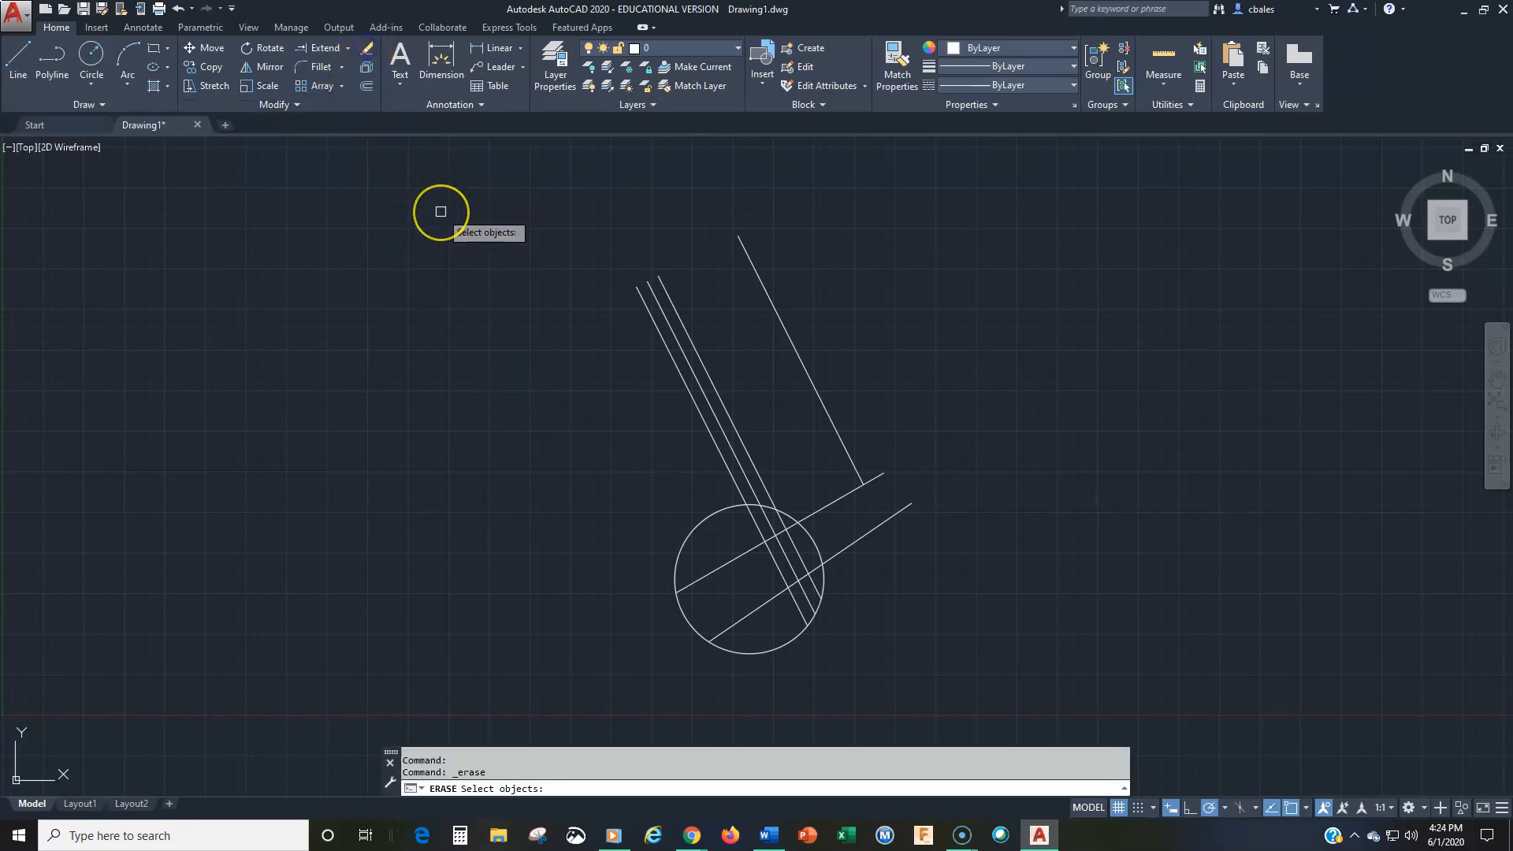
type("all")
key("Return")
type("r")
key("Return")
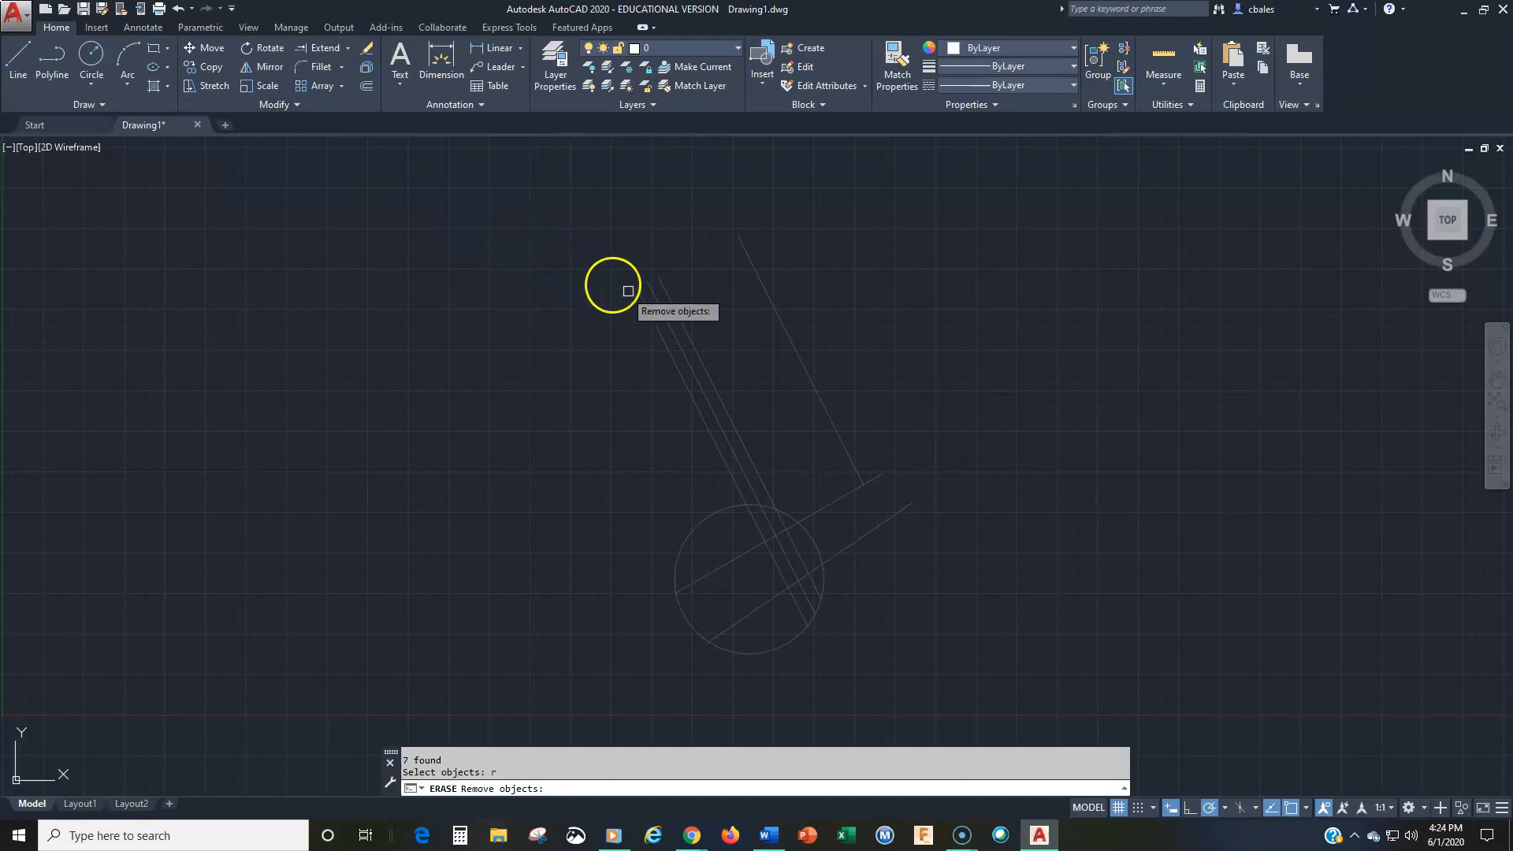
left_click(659, 302)
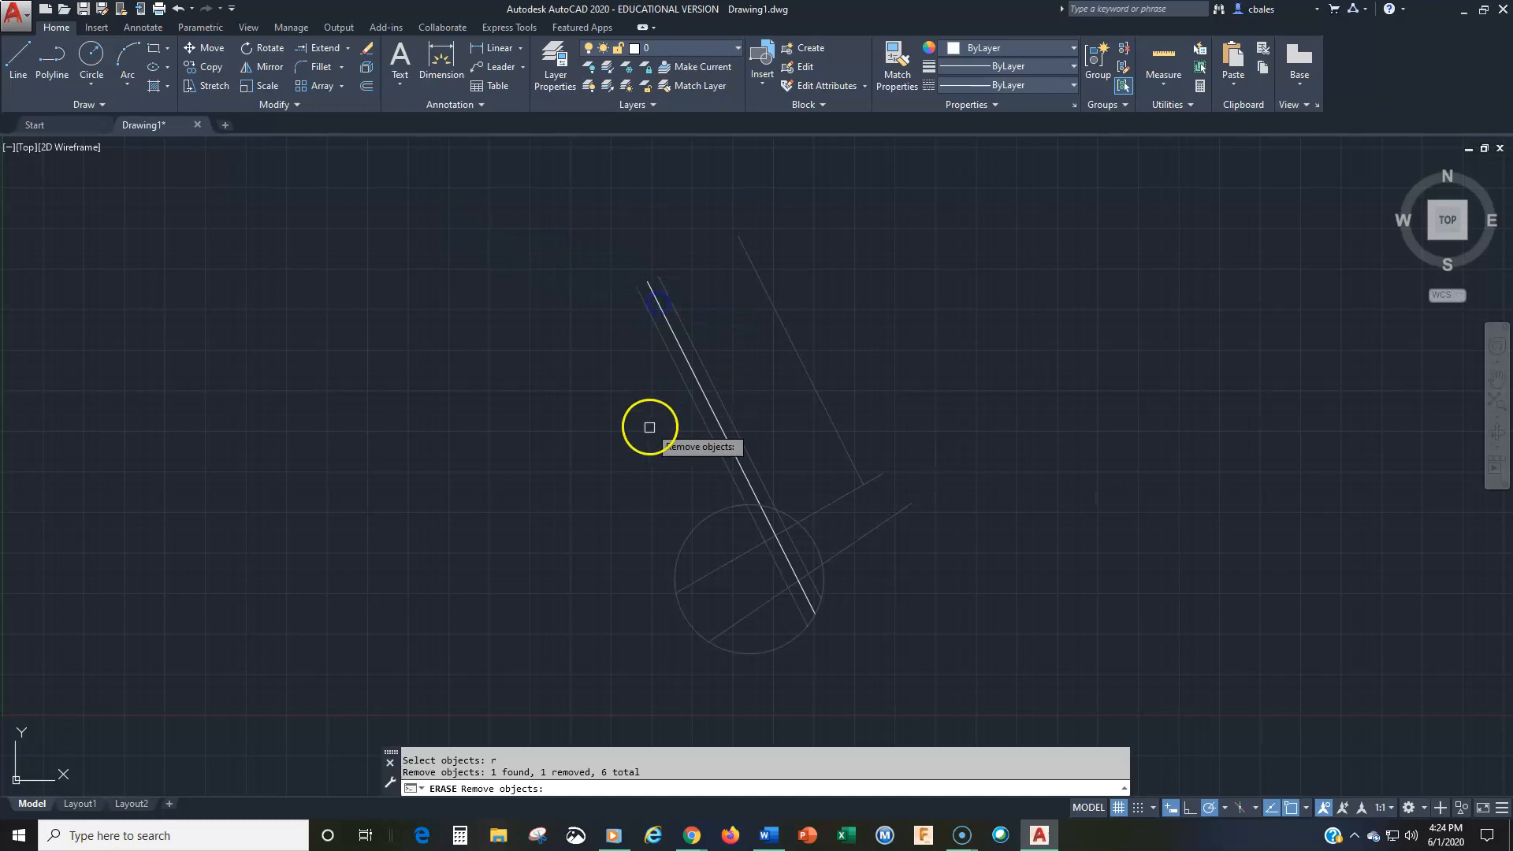
left_click(693, 532)
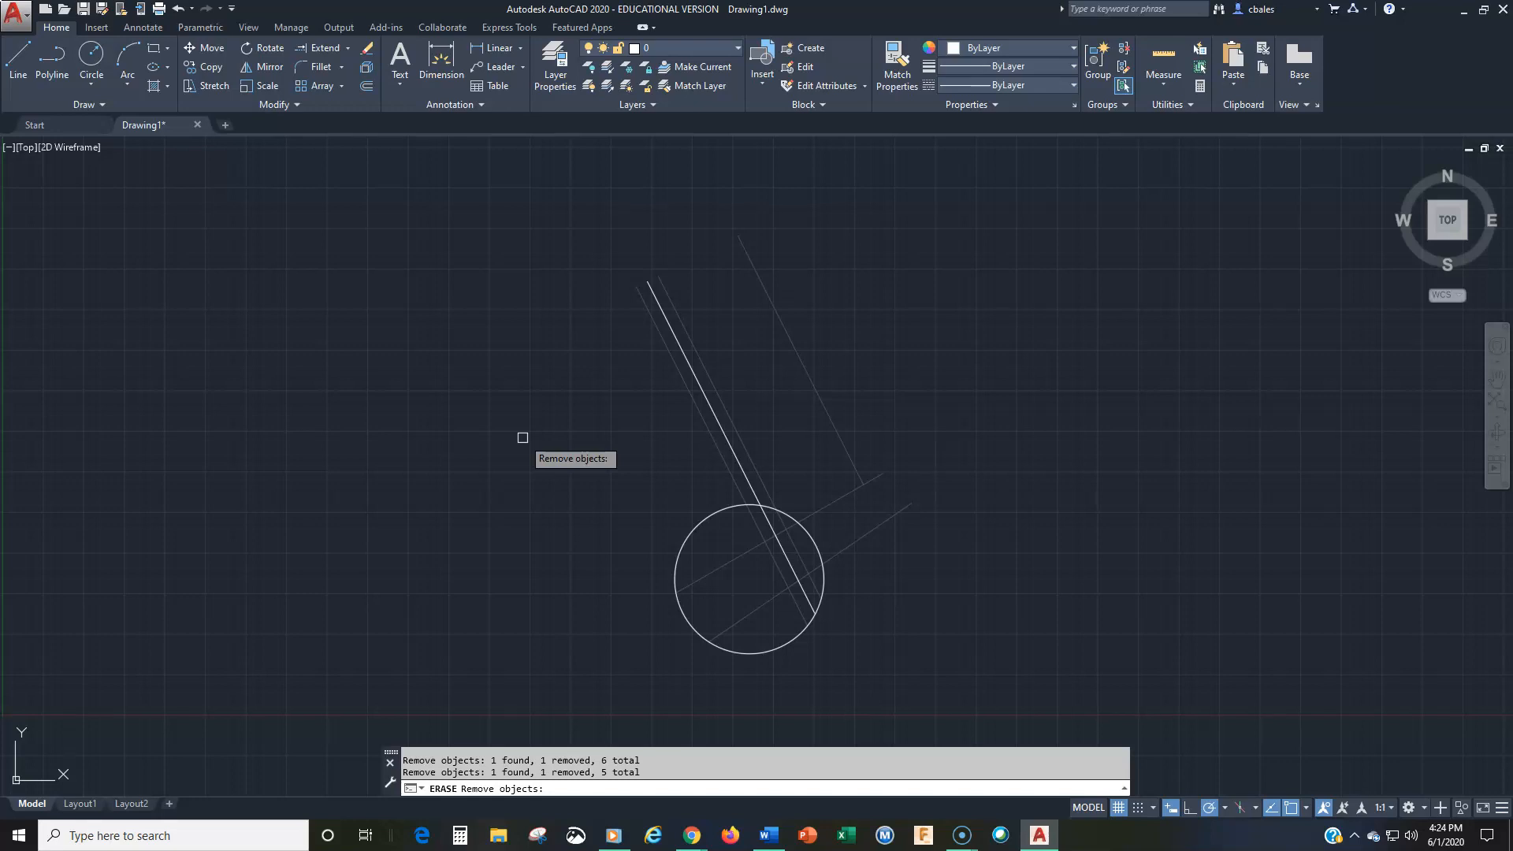
Switch back to adding objects and include the middle of the three close parallel lines in the erase selection
type("s")
key("Return")
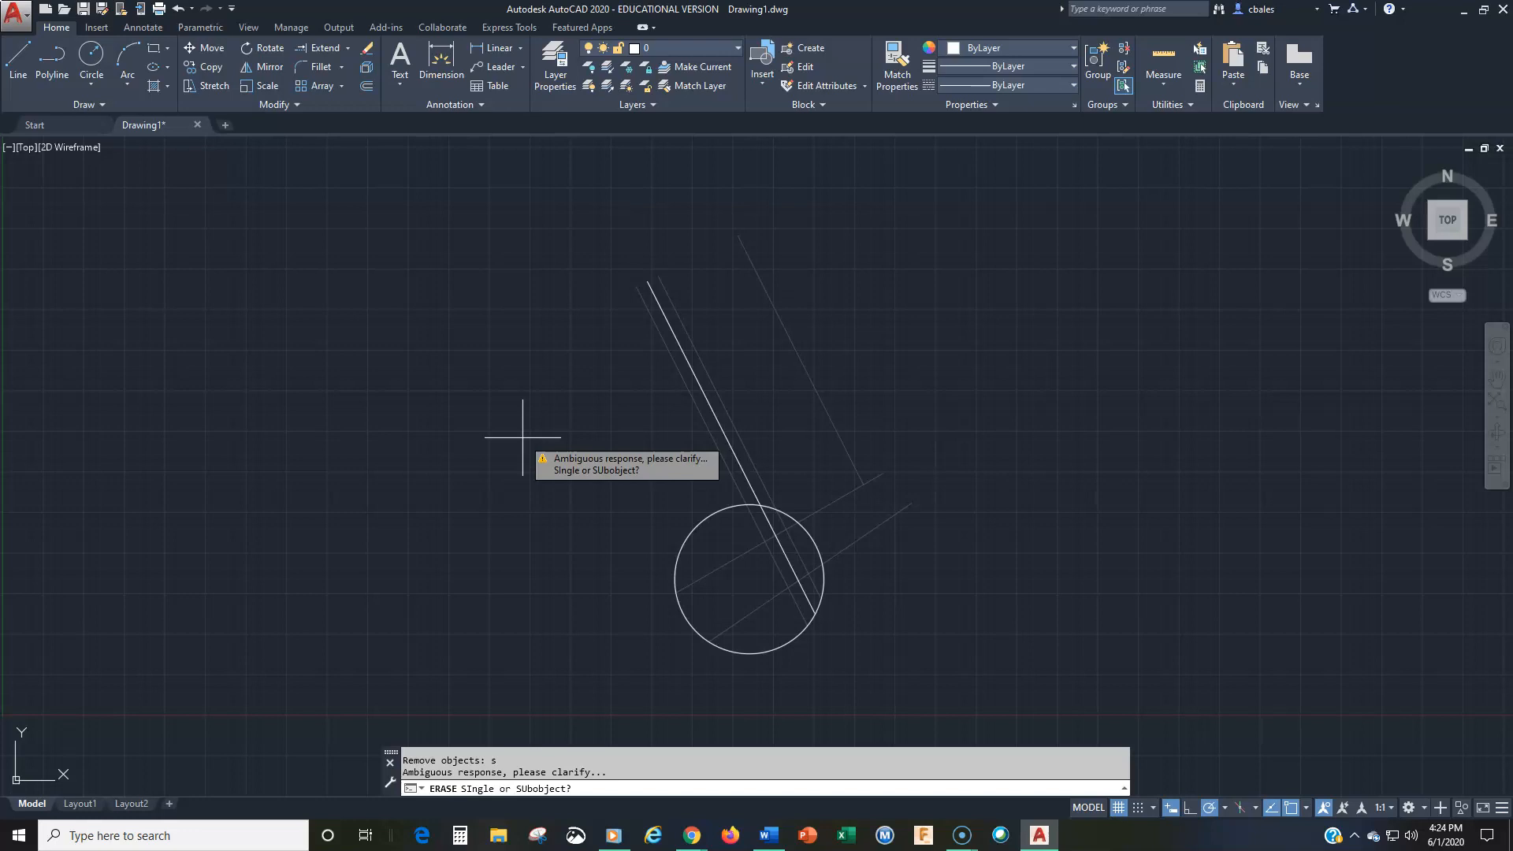
type("a")
key("Return")
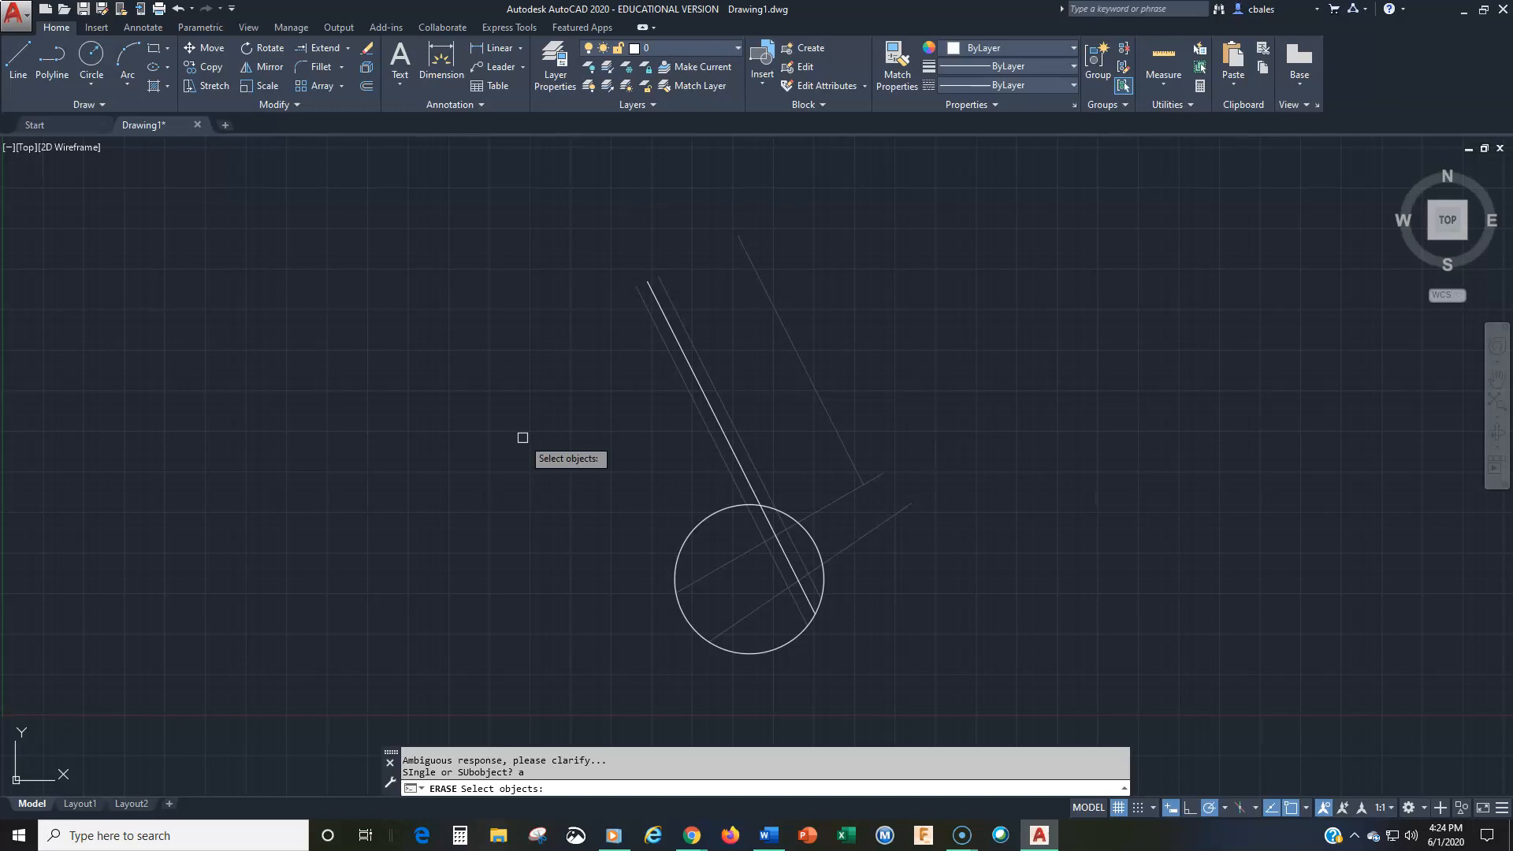
left_click(698, 381)
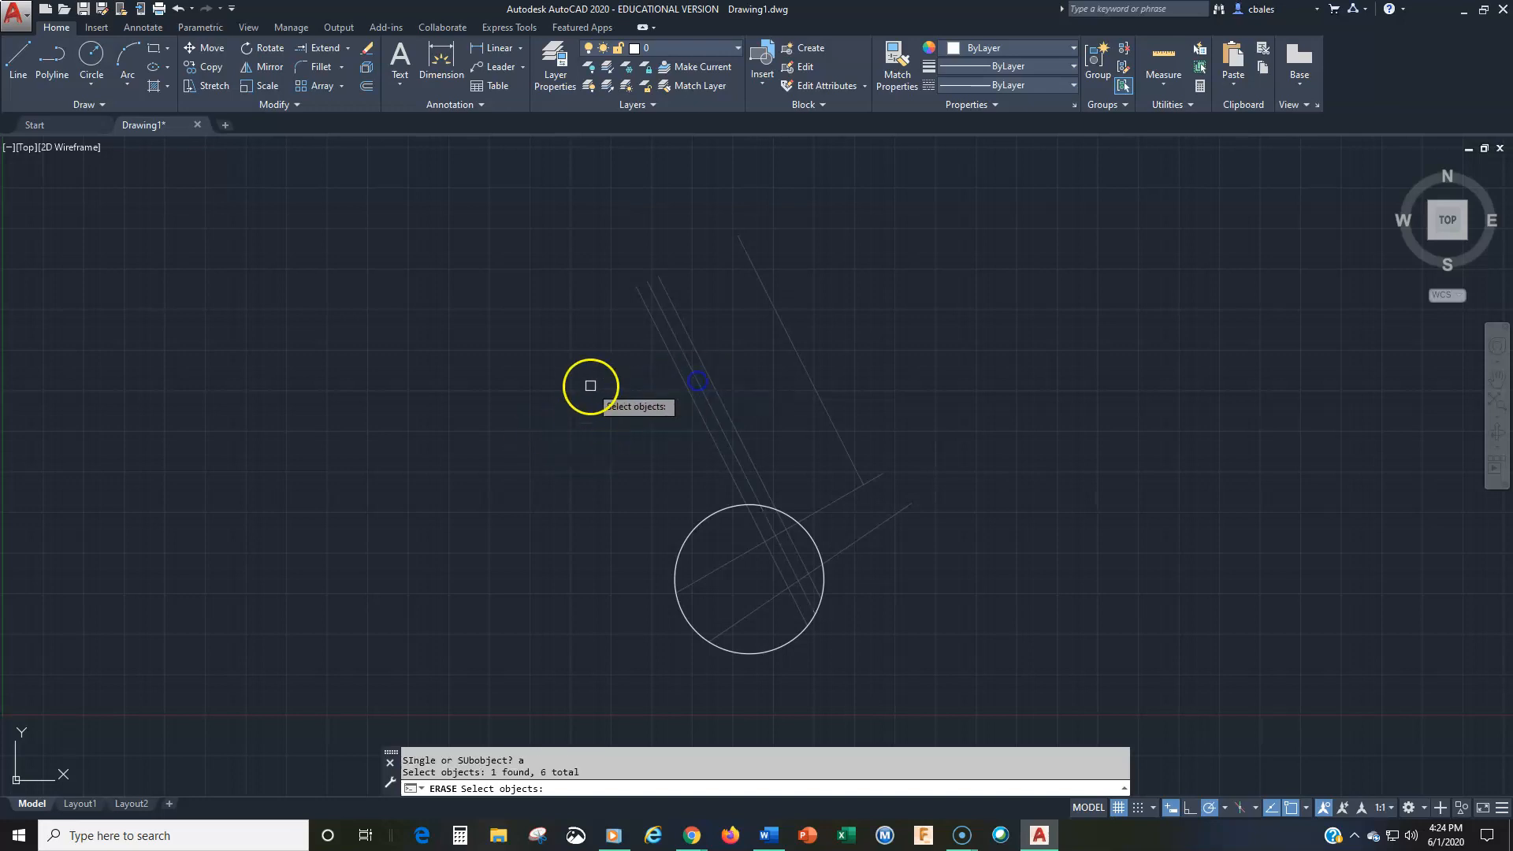
Remove the upper slanted line from the erase selection, plus the single steep line using a crossing window
type("r")
key("Return")
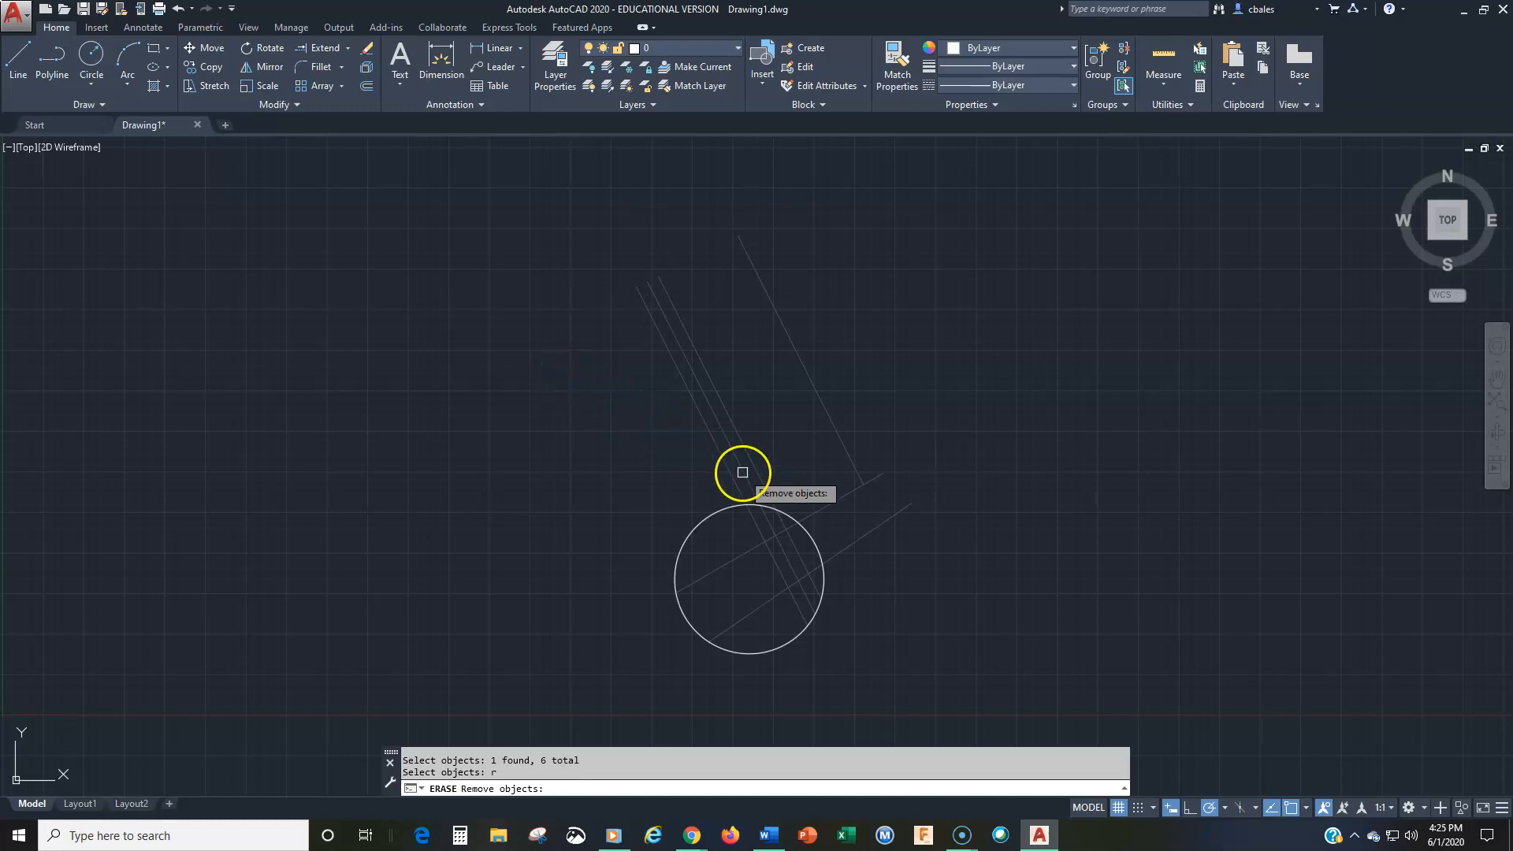
left_click(836, 504)
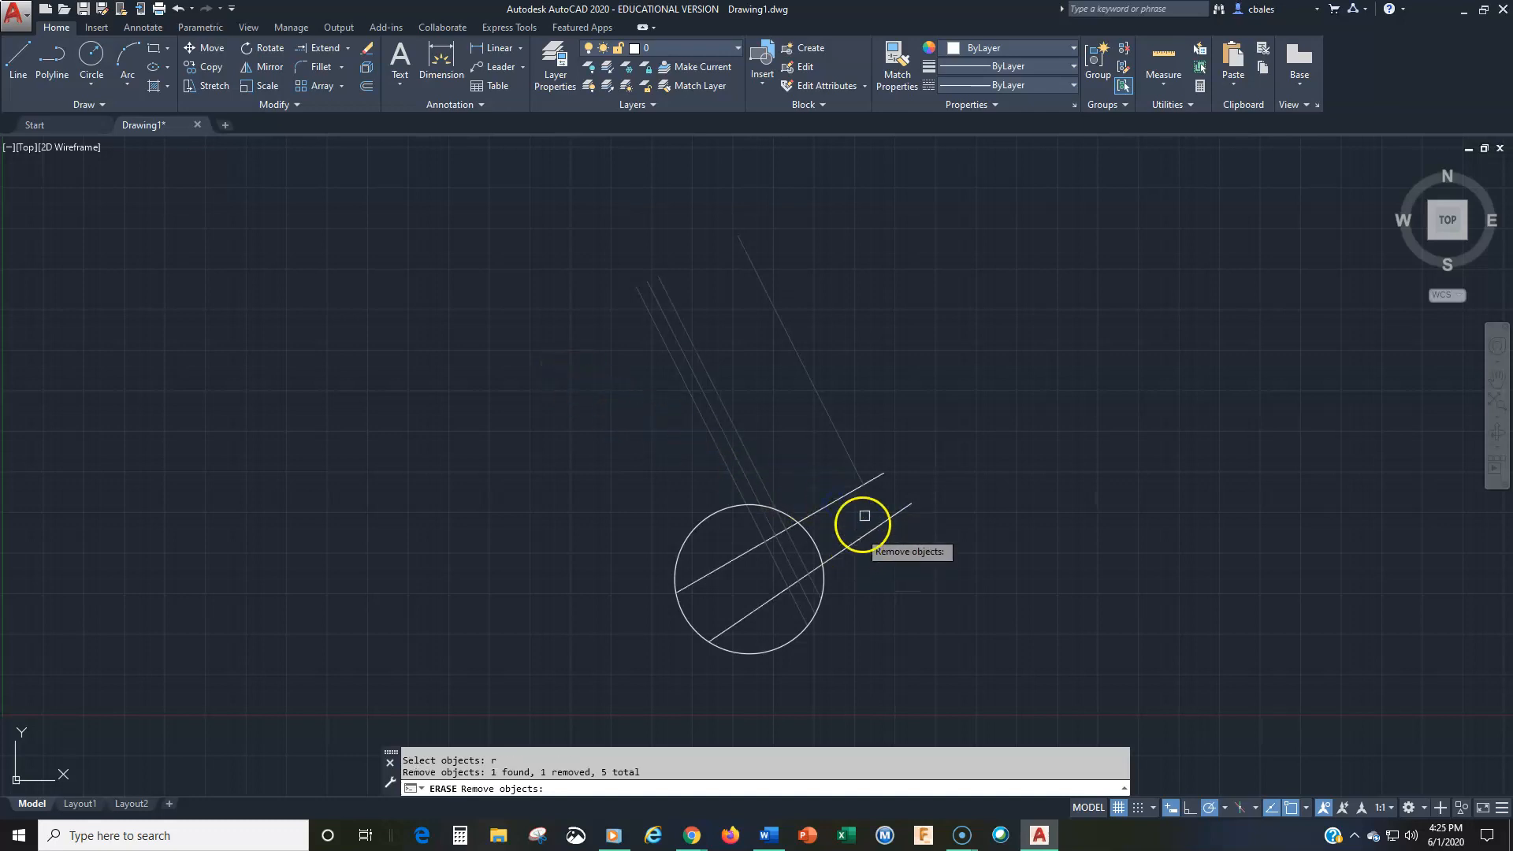
left_click(896, 403)
left_click(847, 498)
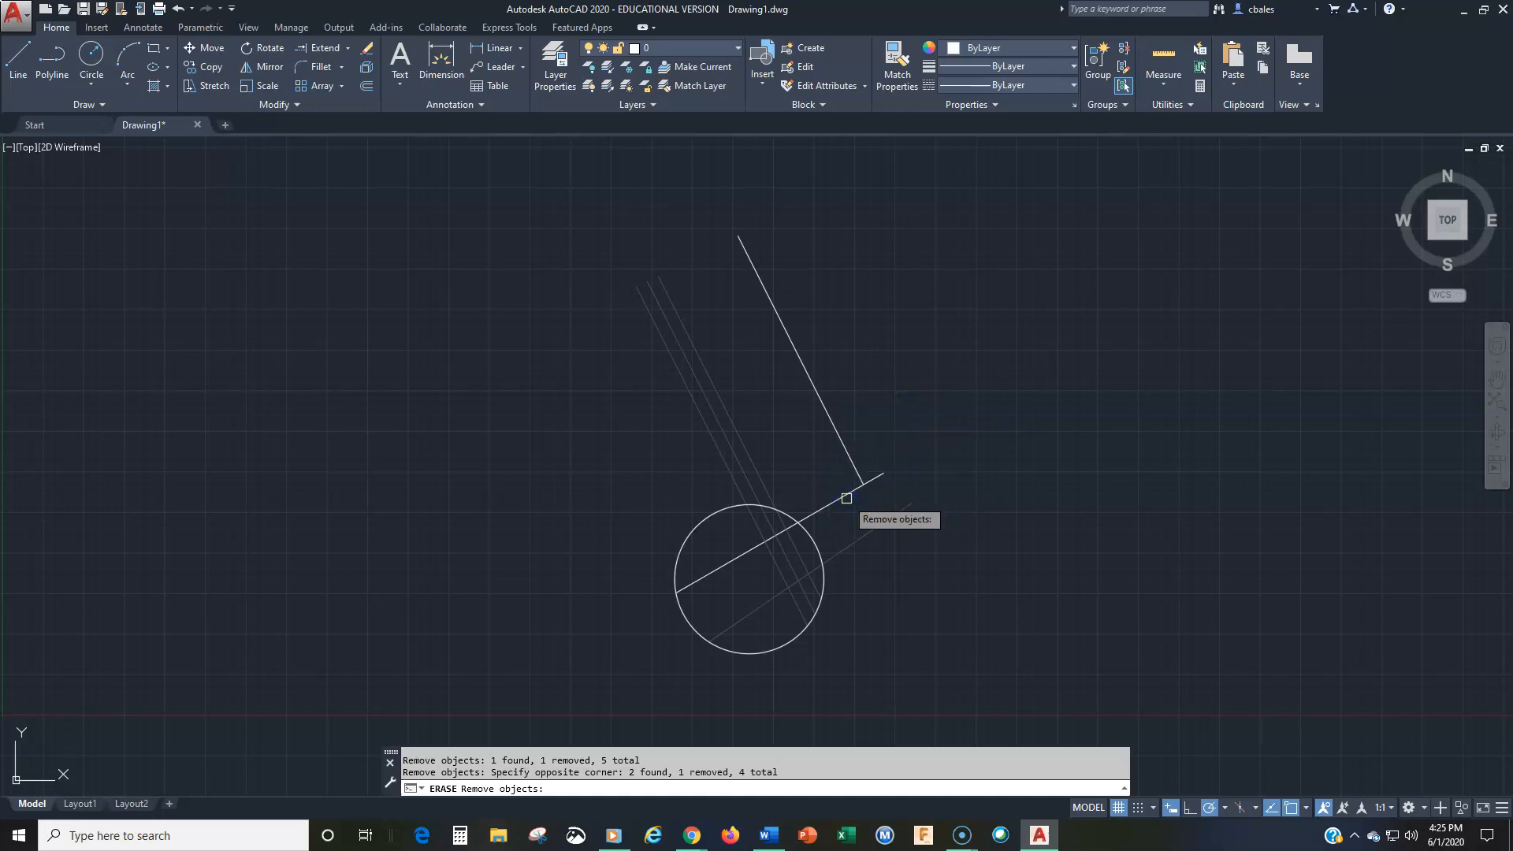
Add the single steep line back to the erase selection using the Add option
type("a")
key("Return")
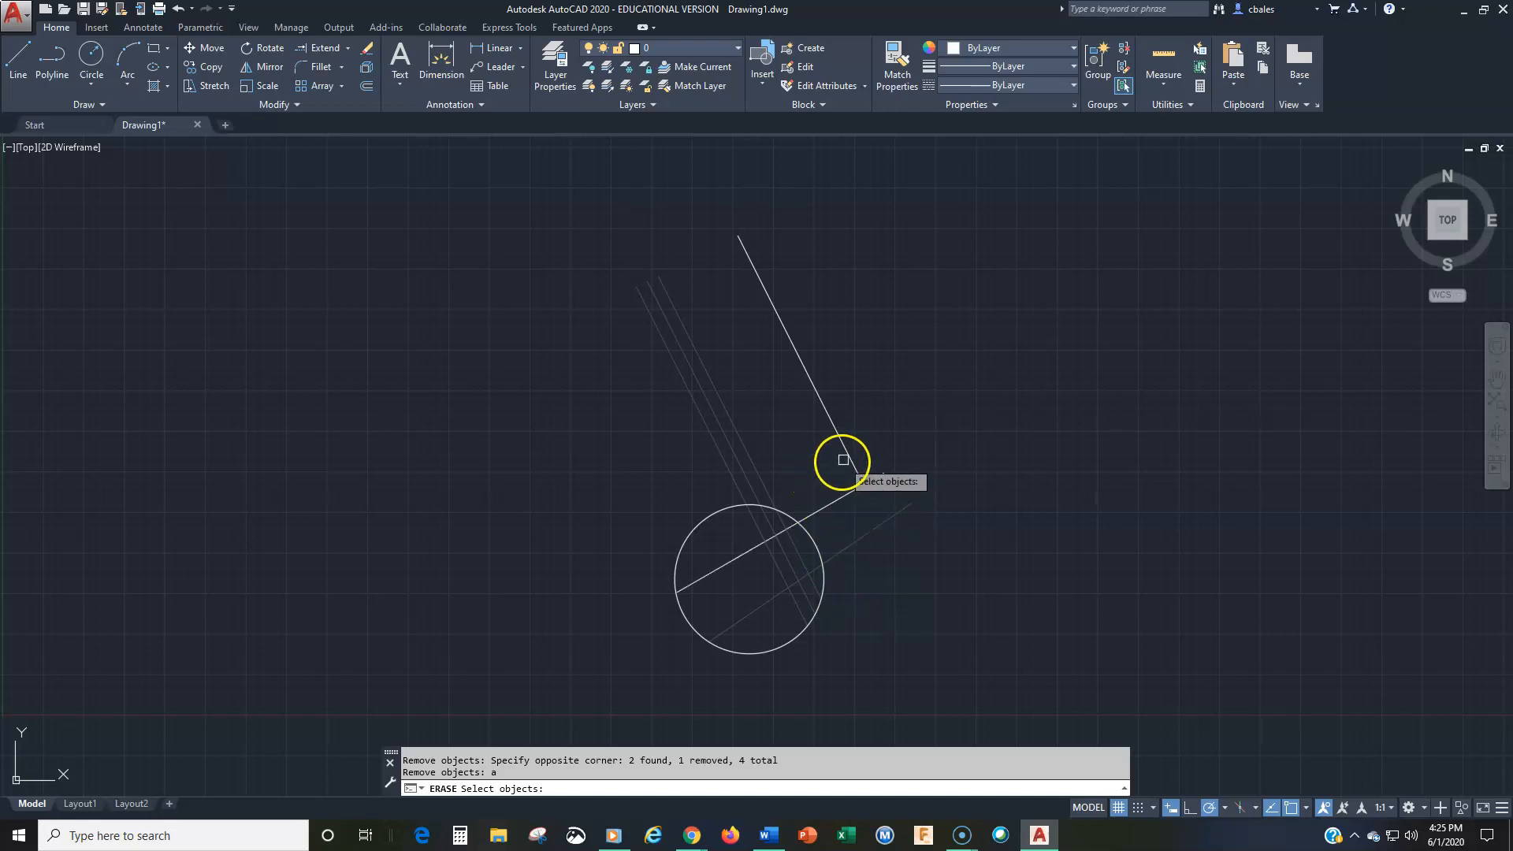
left_click(844, 459)
Remove the lower slanted line from the selection and erase the four steep lines
type("r")
key("Return")
left_click(888, 520)
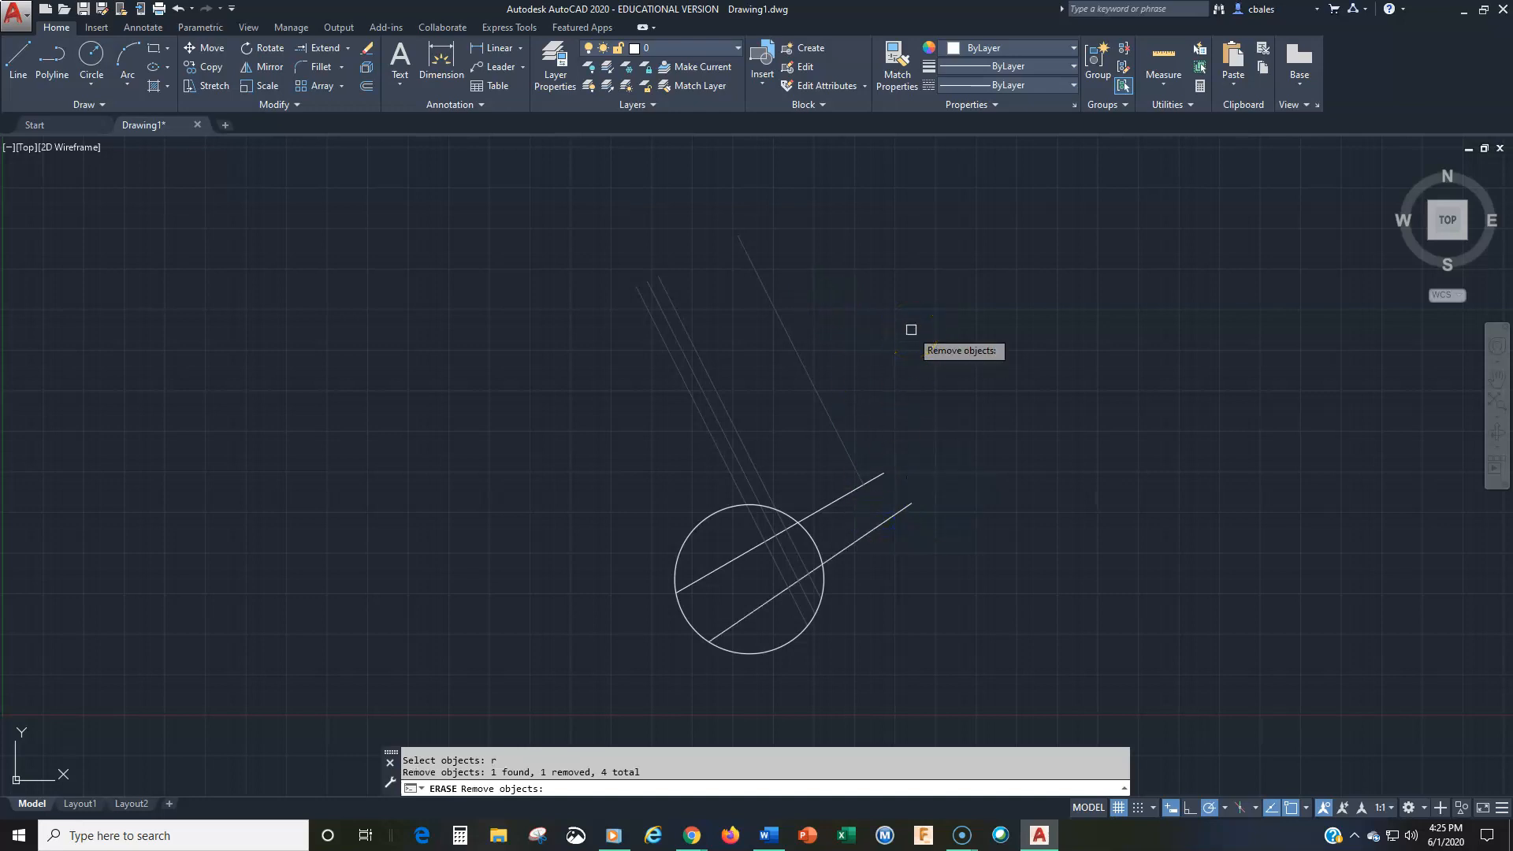
key("Return")
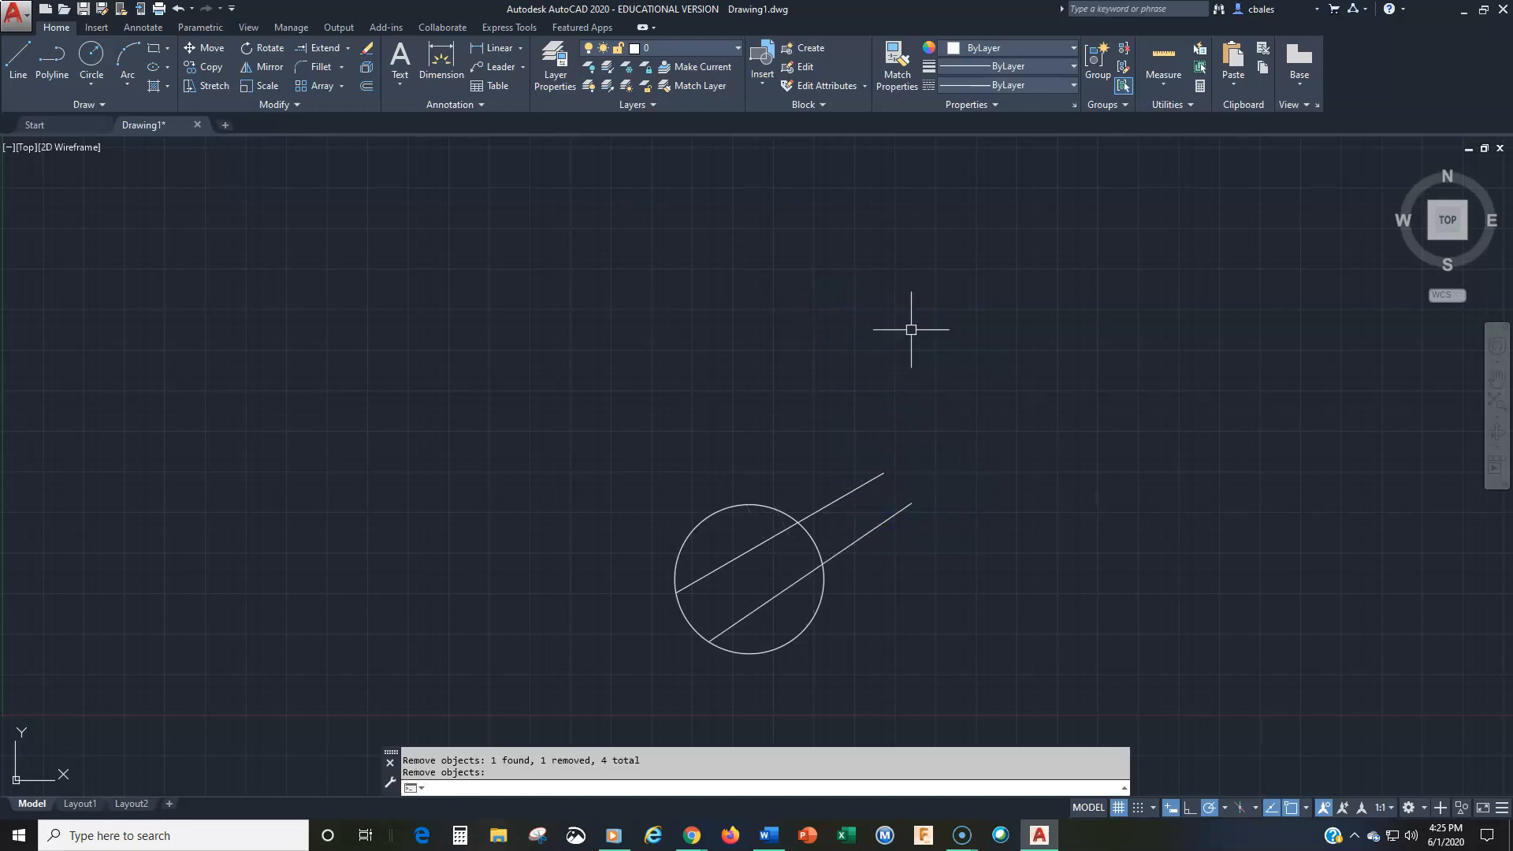
middle_click_drag(746, 469, 715, 339)
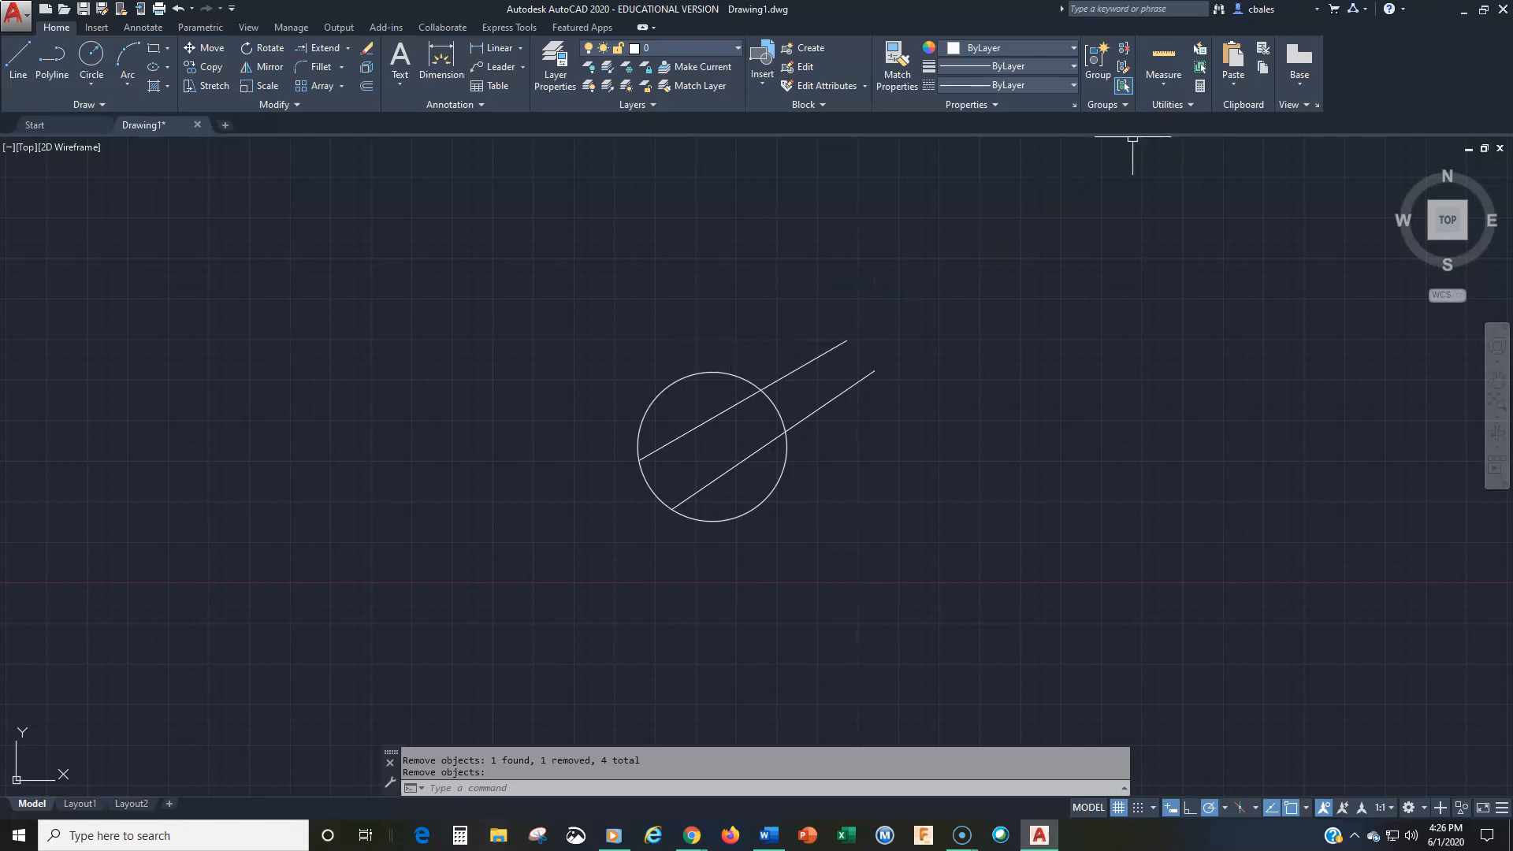
key("alt+Tab")
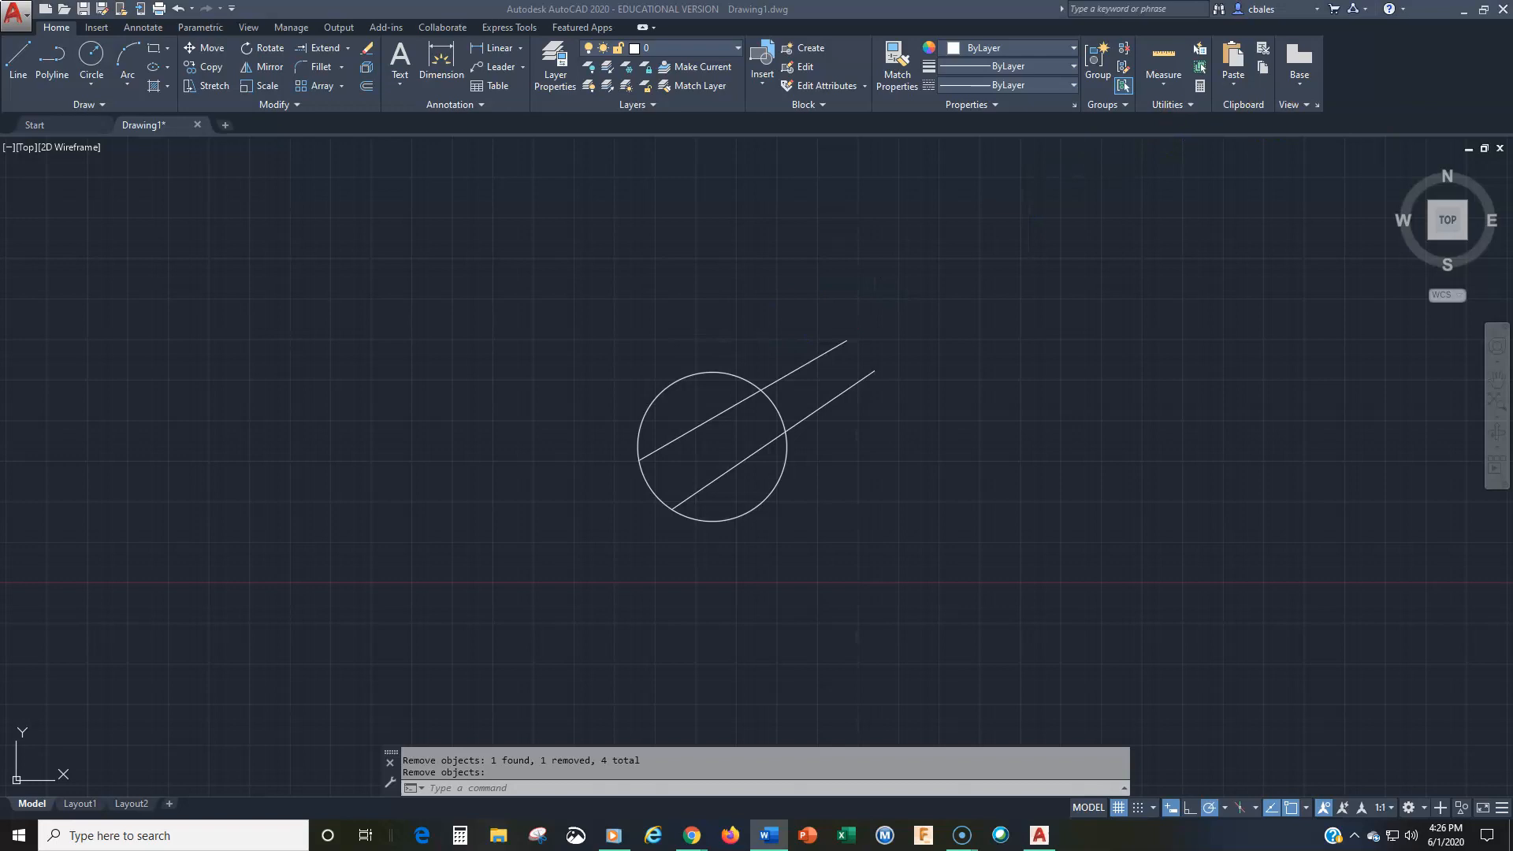
mouse_move(1421, 249)
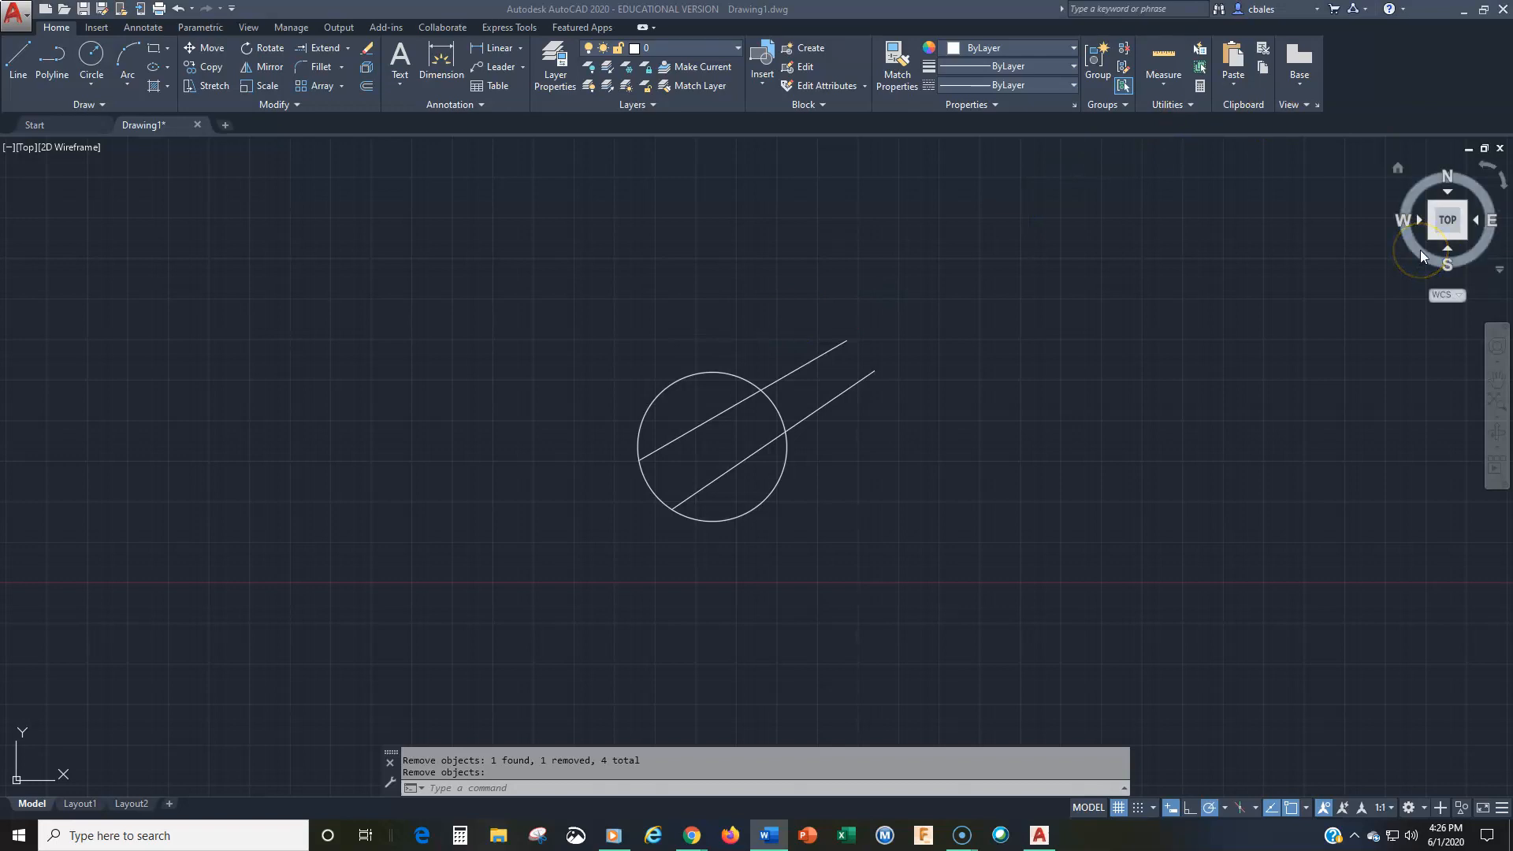